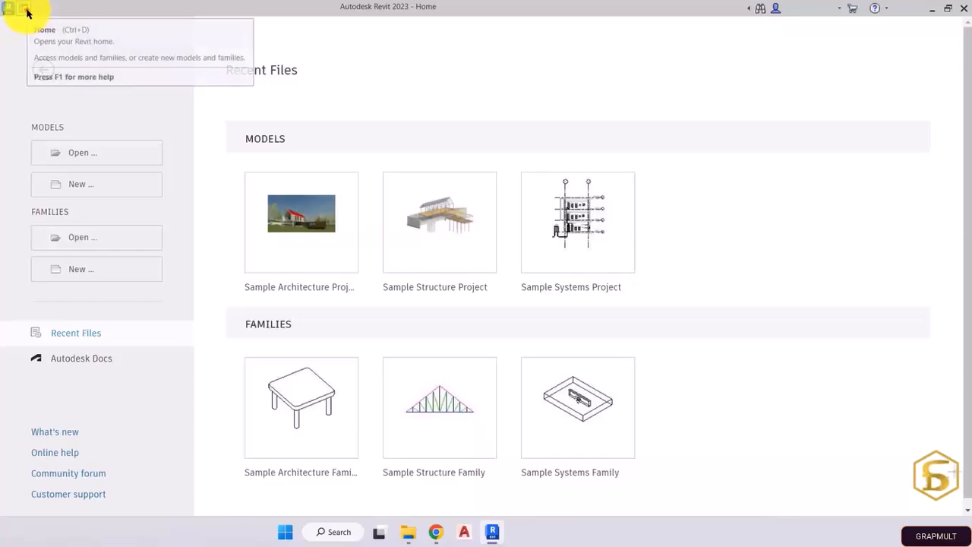
# Look at the empty workspace, return to Home, and browse the Documents folder for existing models to open
pyautogui.click(27, 13)
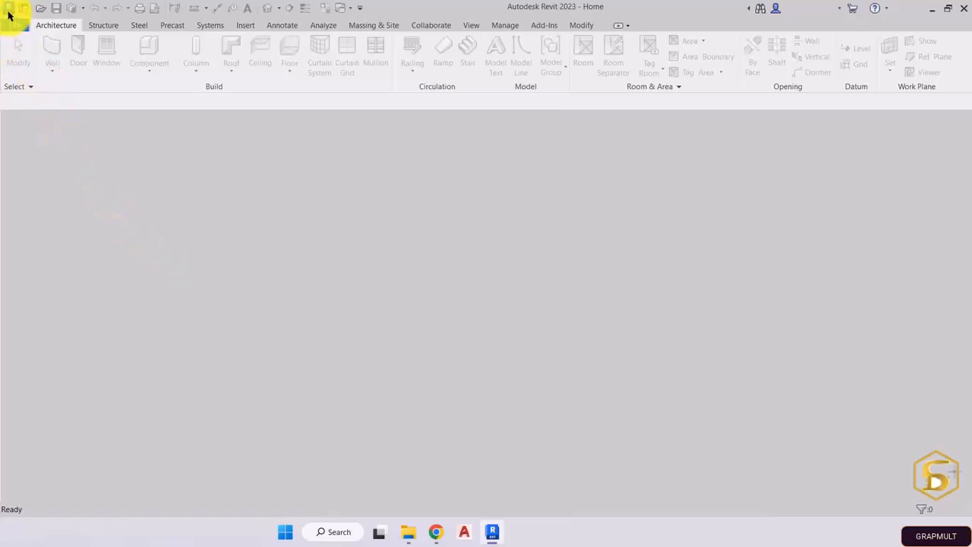
pyautogui.click(9, 11)
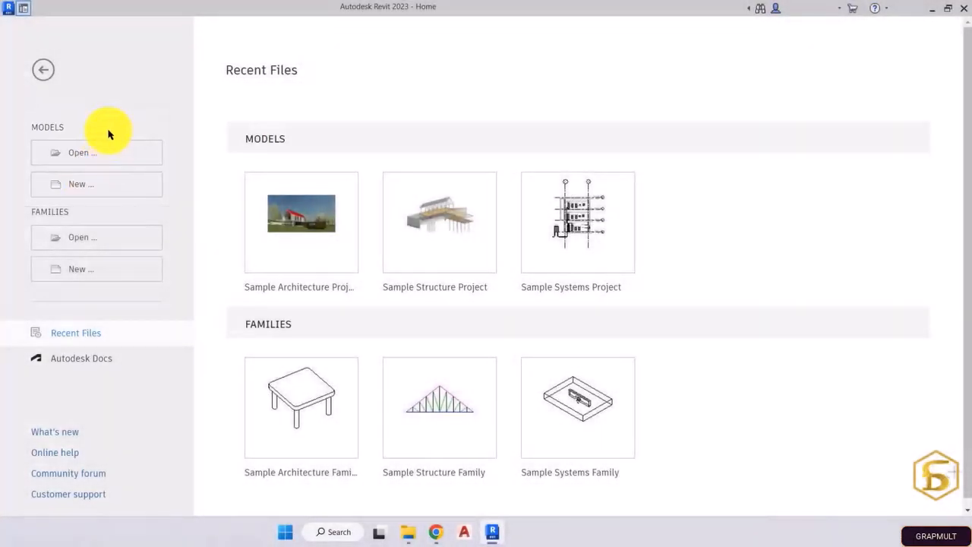
pyautogui.click(105, 146)
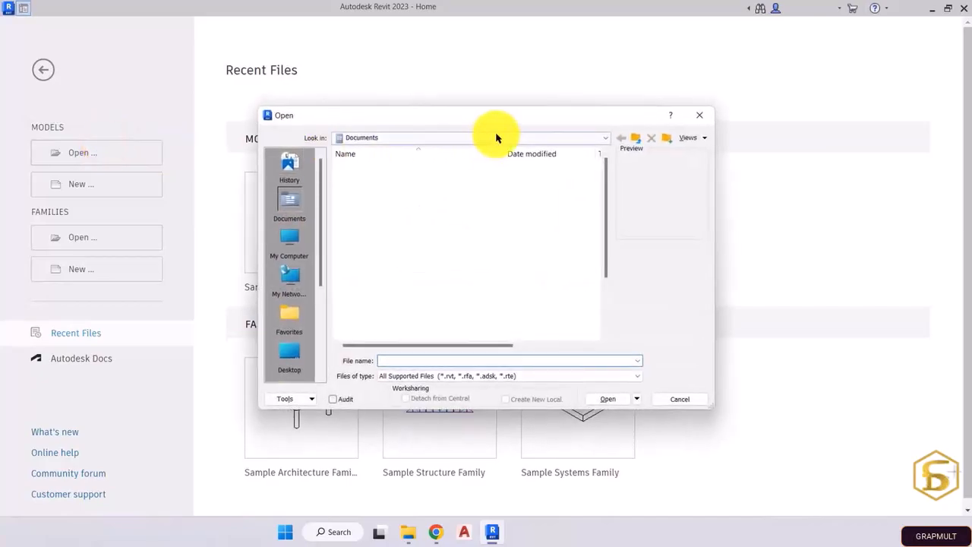
pyautogui.scroll(-2, 467, 247)
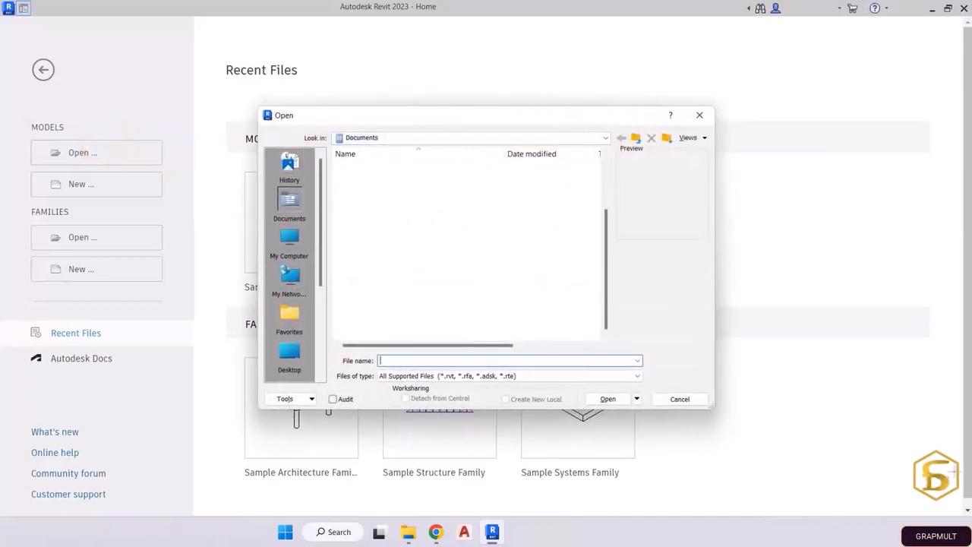
pyautogui.click(696, 115)
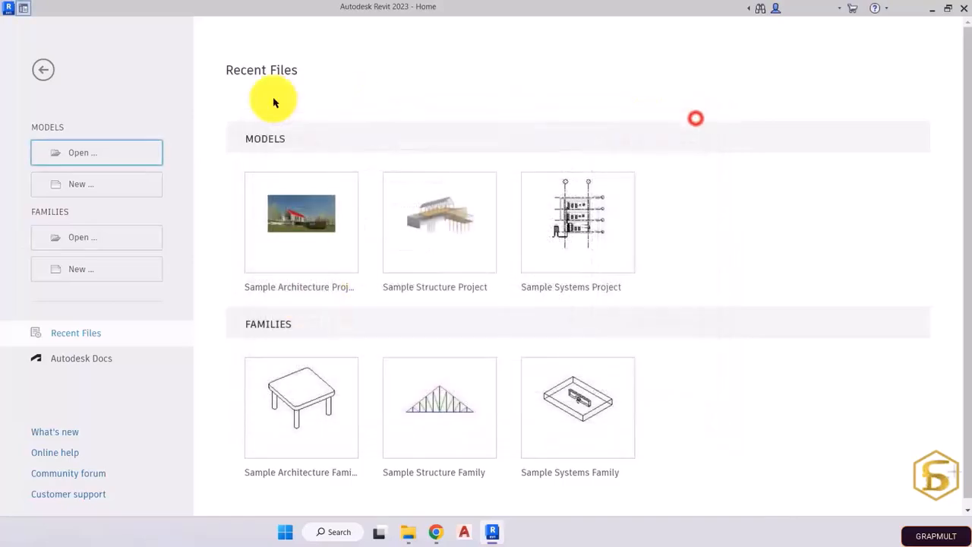
pyautogui.click(150, 104)
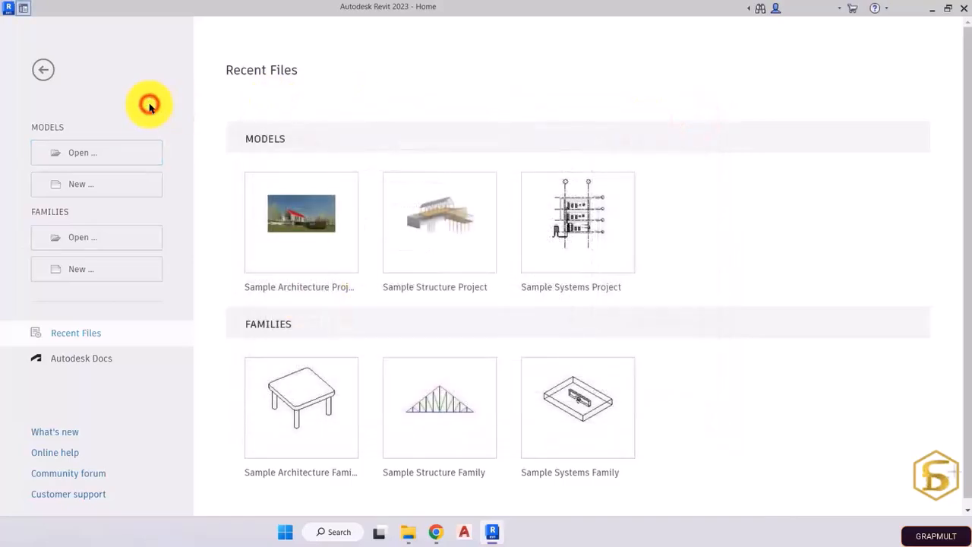
# Review the template files offered for a new project, without creating one
pyautogui.click(108, 182)
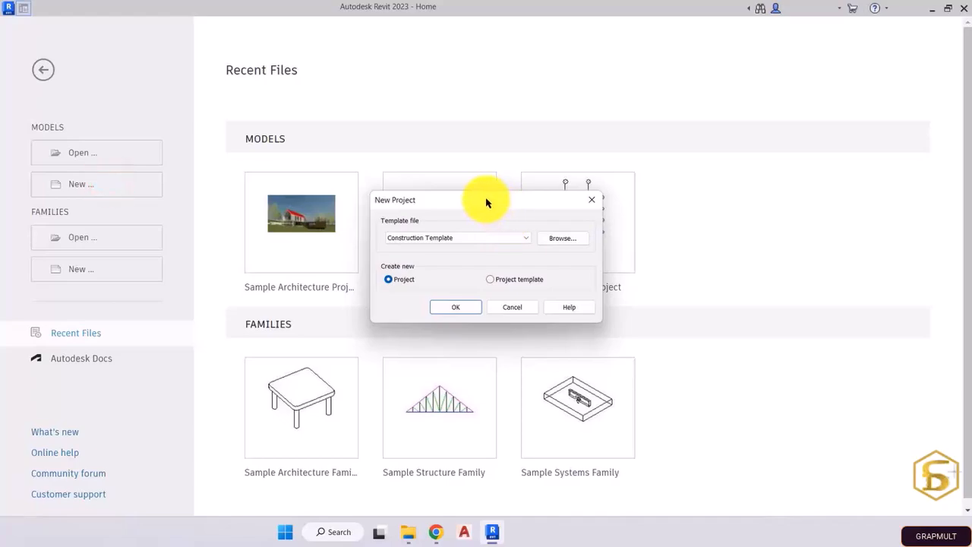
pyautogui.click(511, 238)
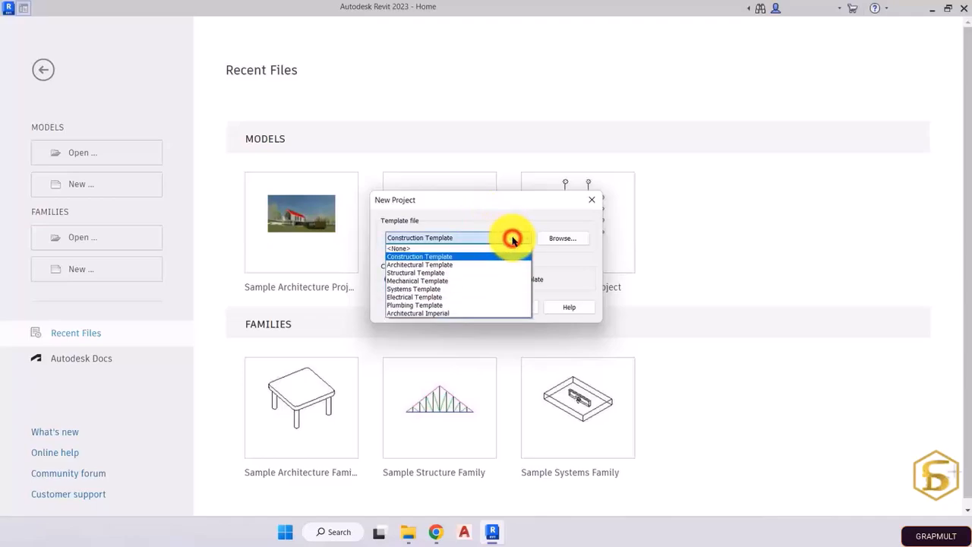
pyautogui.click(512, 240)
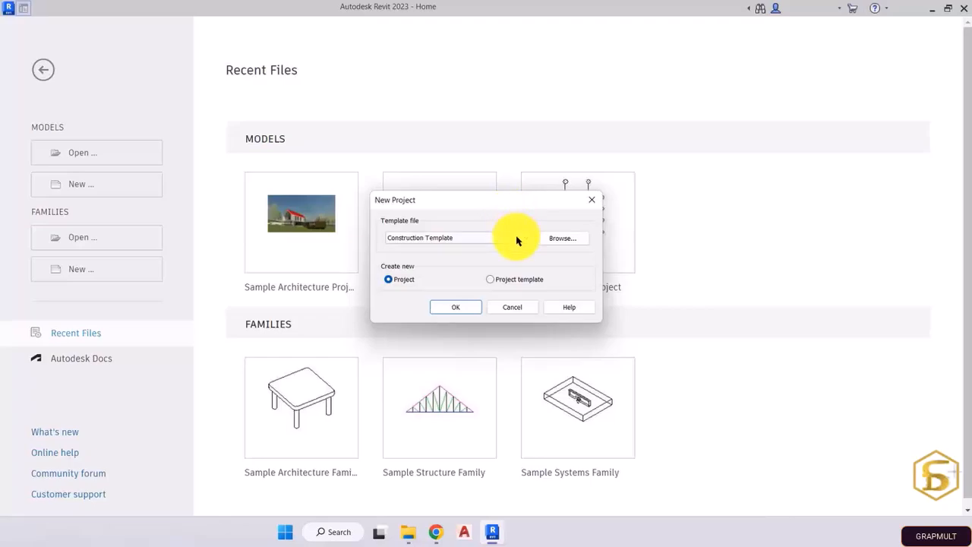
pyautogui.click(513, 237)
pyautogui.click(513, 238)
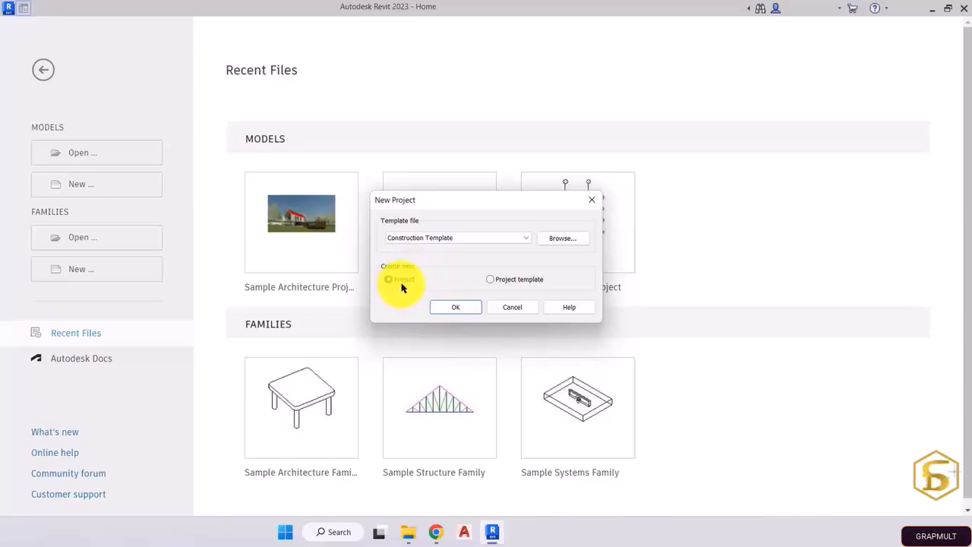
pyautogui.click(505, 307)
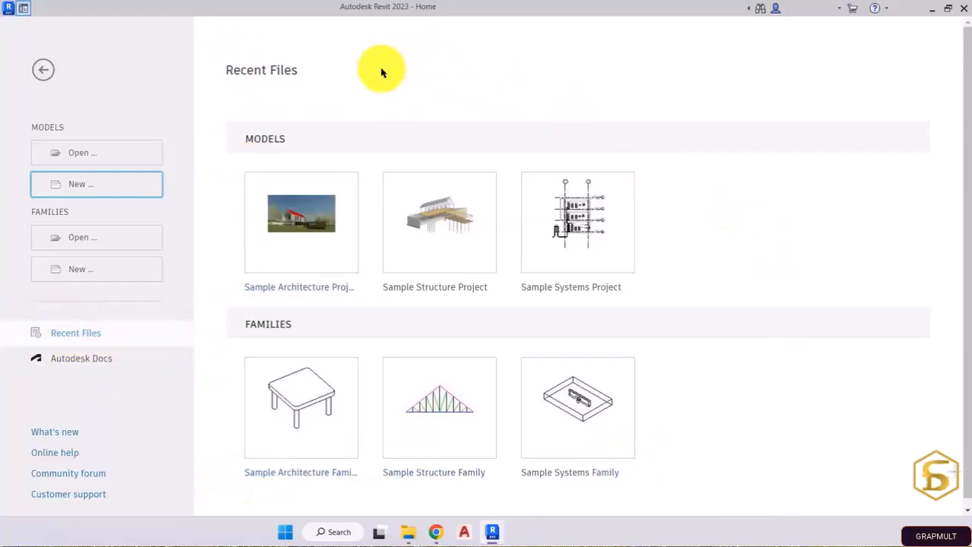
# View the Autodesk Docs page and return to the recent files
pyautogui.click(97, 367)
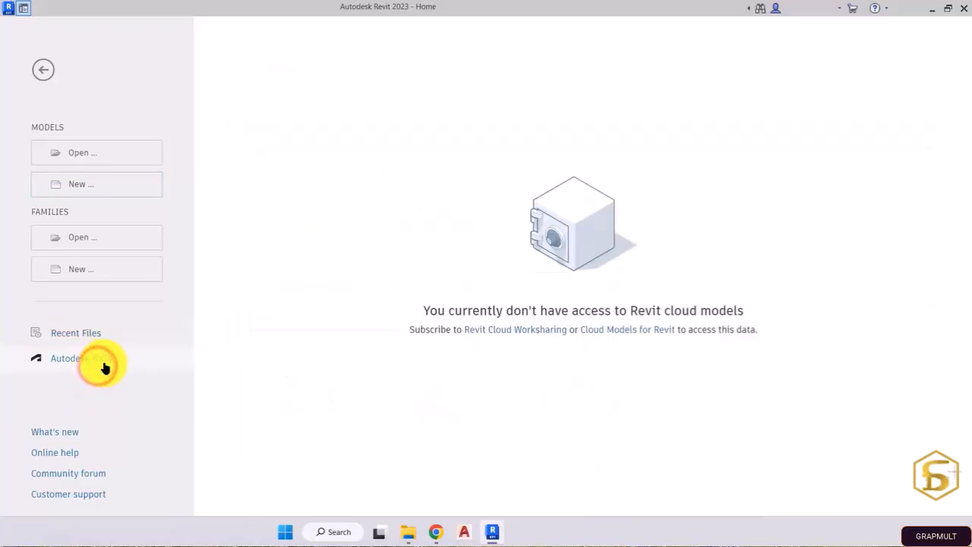
pyautogui.click(101, 344)
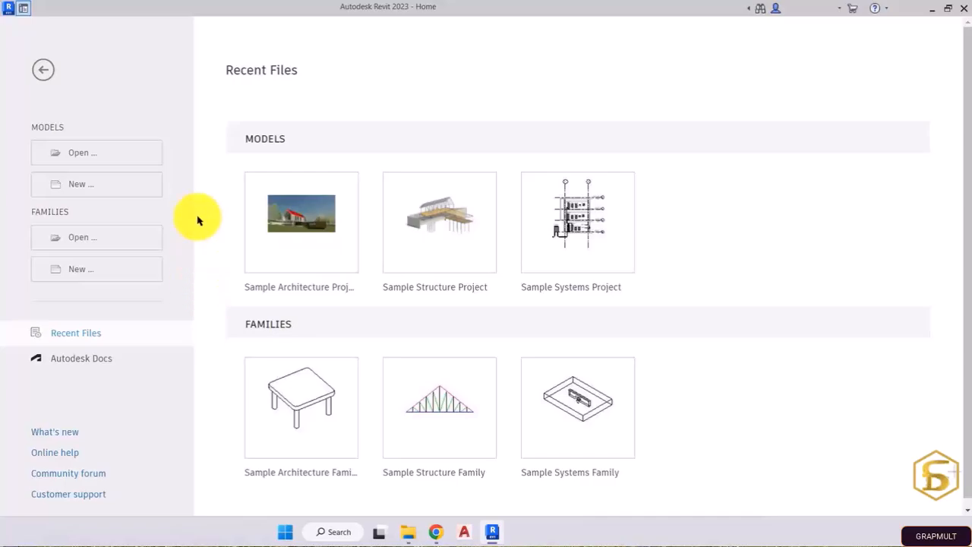
# Create a new project from the Architectural Template
pyautogui.click(81, 185)
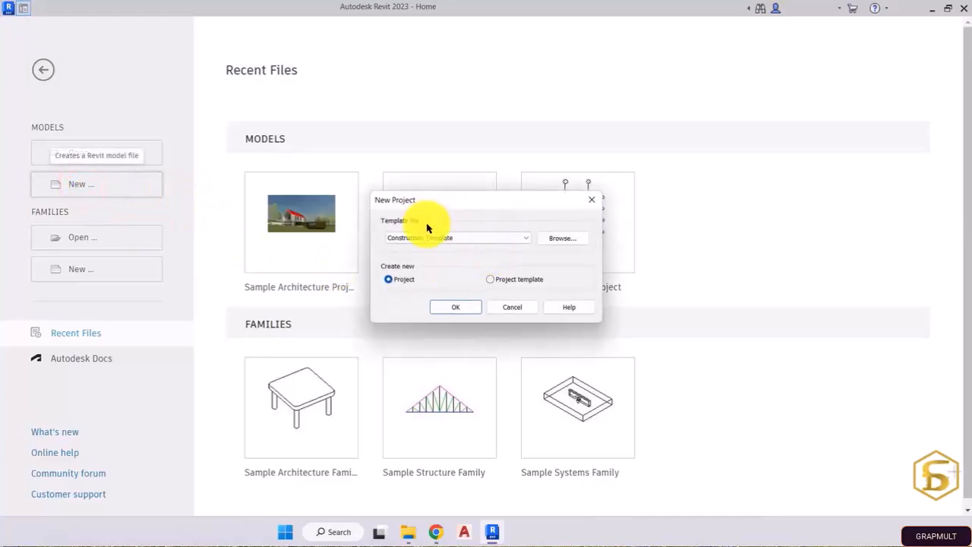
pyautogui.click(518, 240)
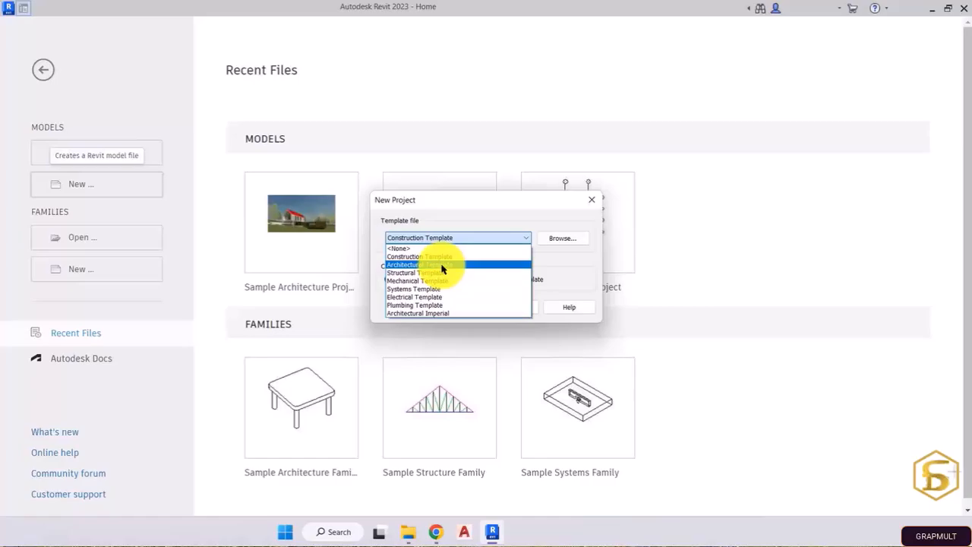
pyautogui.click(441, 265)
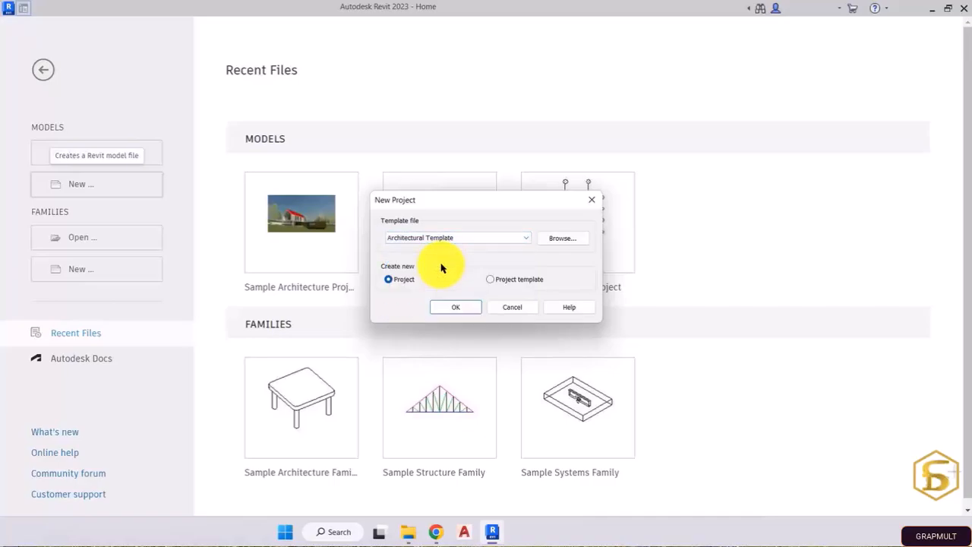
pyautogui.click(453, 305)
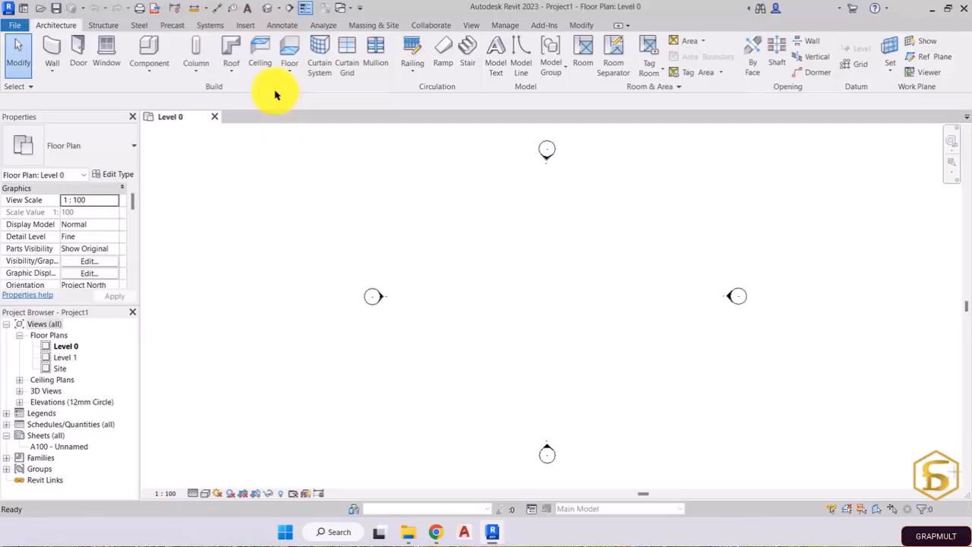
# Examine the file commands for creating, opening and saving Revit files, including the library save options
pyautogui.click(16, 28)
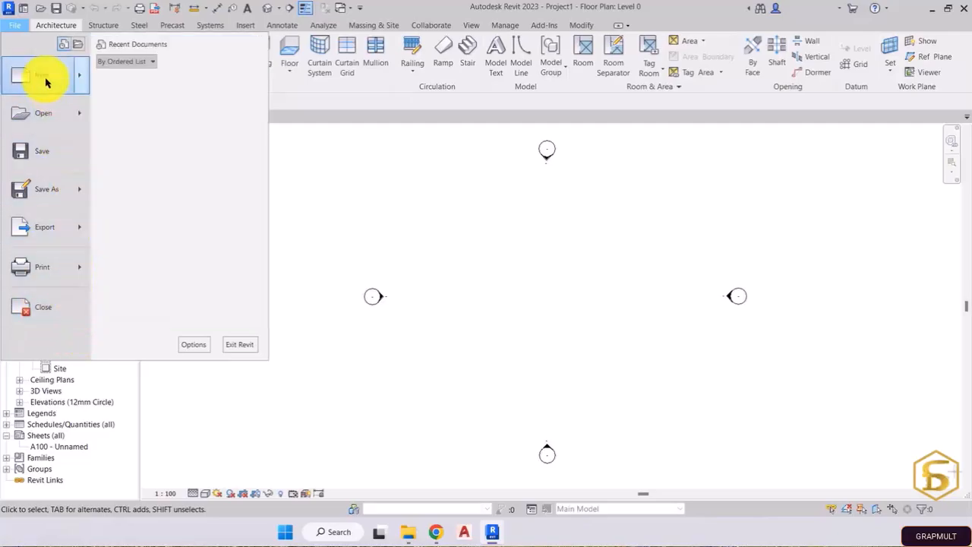
pyautogui.moveTo(45, 82)
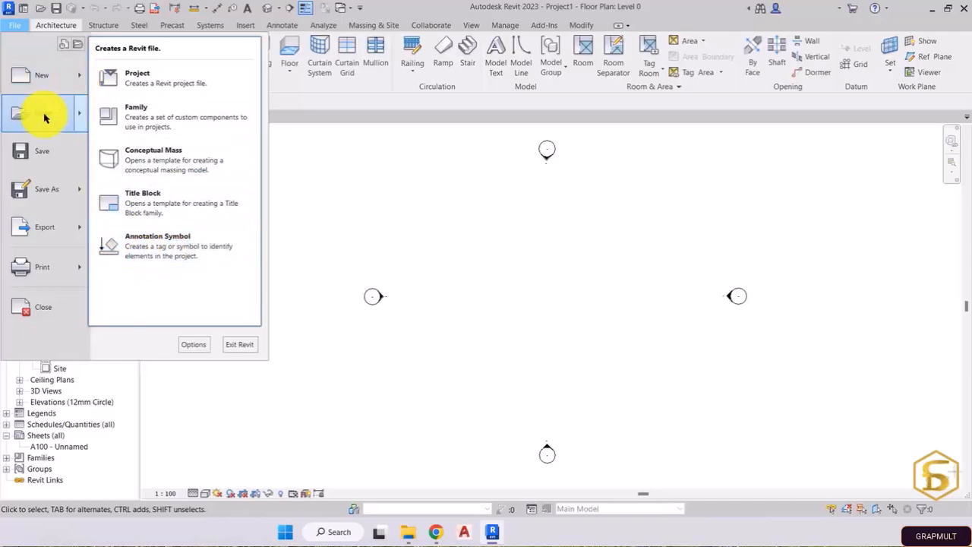
pyautogui.moveTo(44, 118)
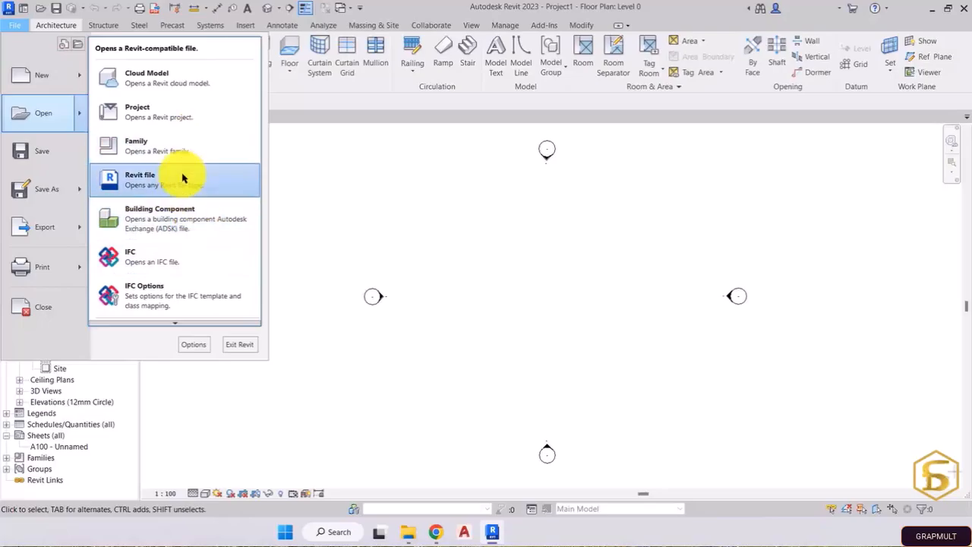
pyautogui.moveTo(173, 324)
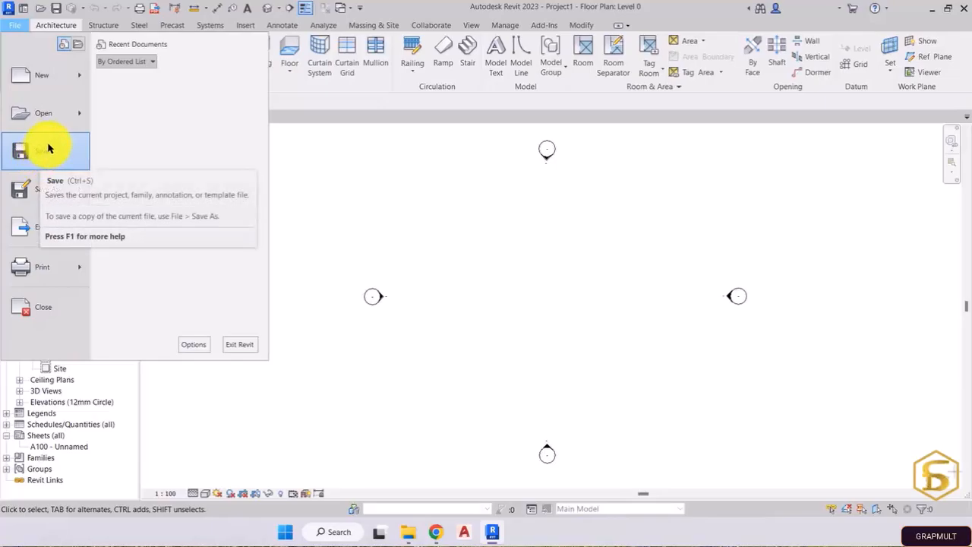
pyautogui.moveTo(42, 195)
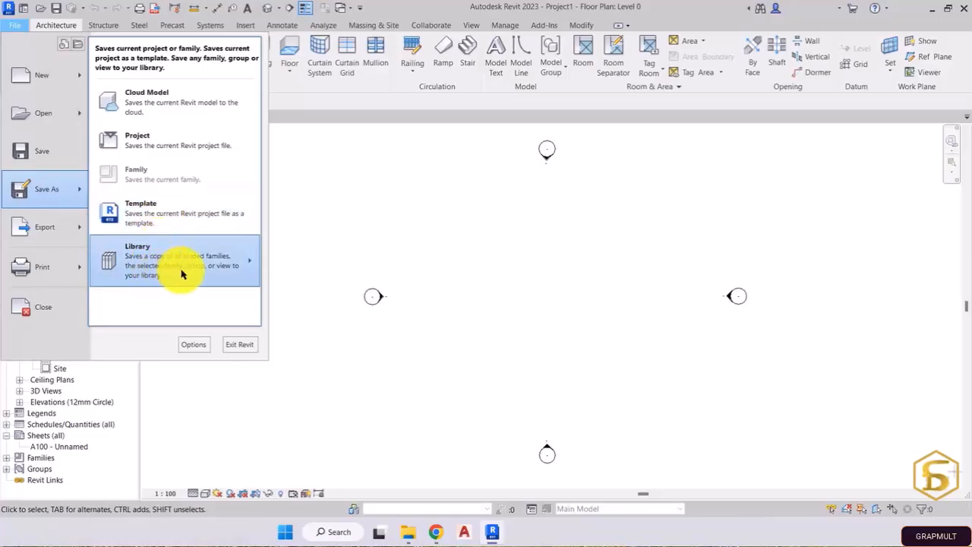
pyautogui.moveTo(182, 274)
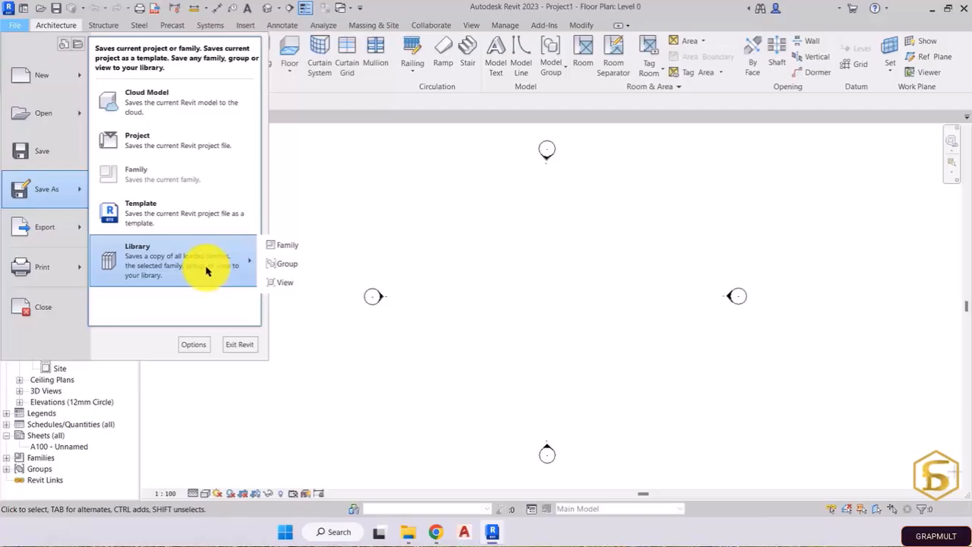
pyautogui.click(76, 345)
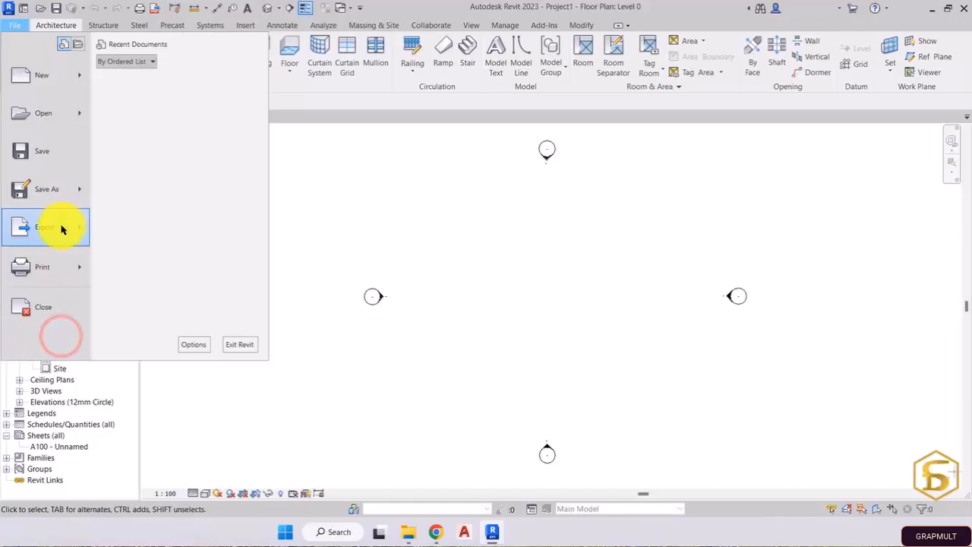
# Examine the available export formats, report exports and export setup options, and the print commands
pyautogui.moveTo(63, 229)
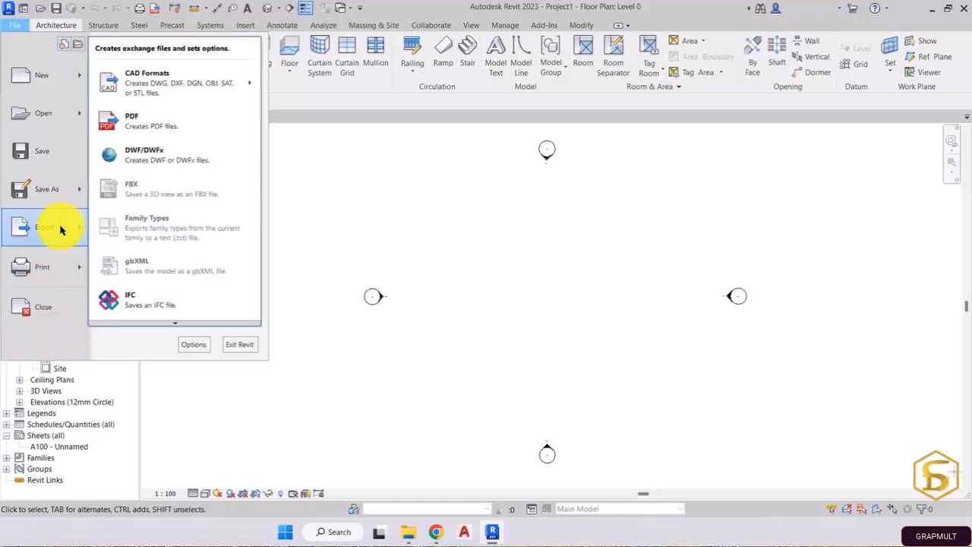
pyautogui.moveTo(193, 86)
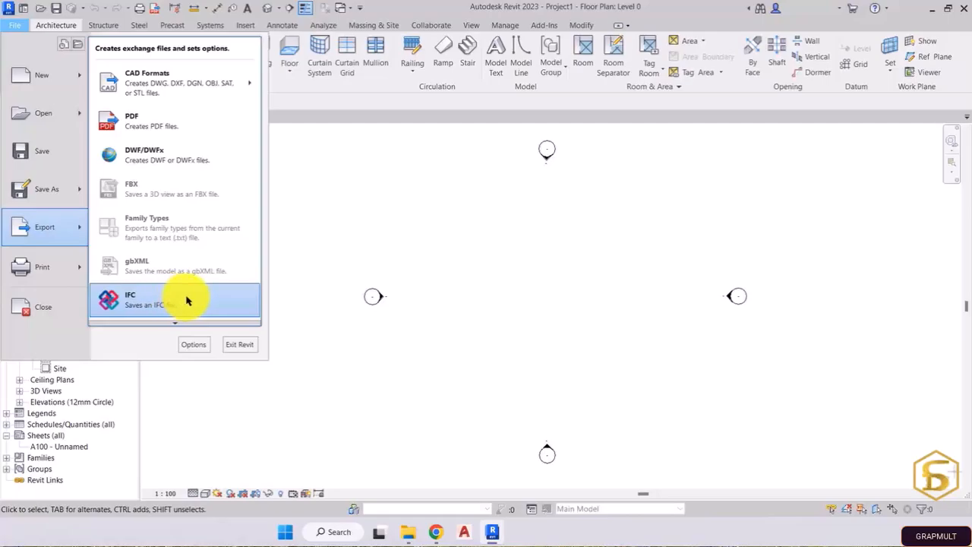
pyautogui.moveTo(171, 325)
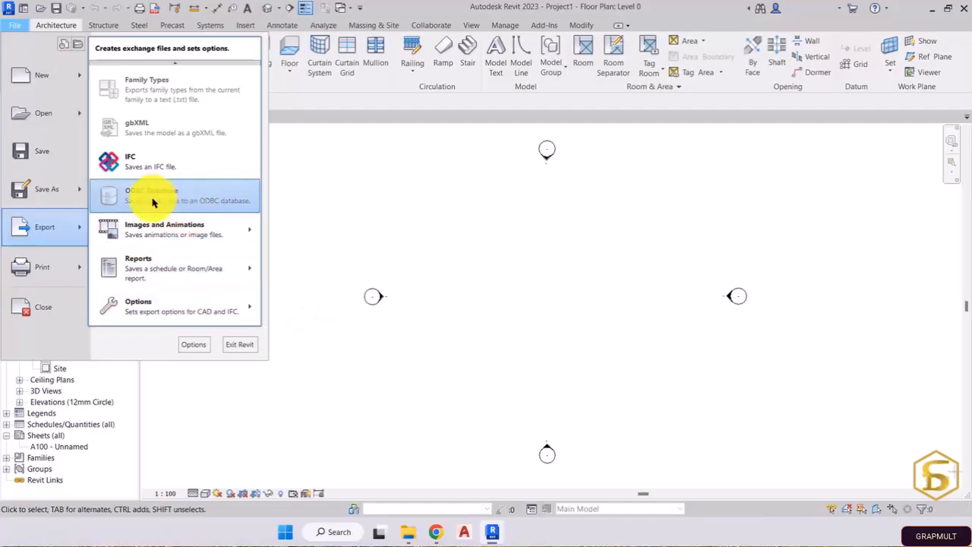
pyautogui.moveTo(162, 229)
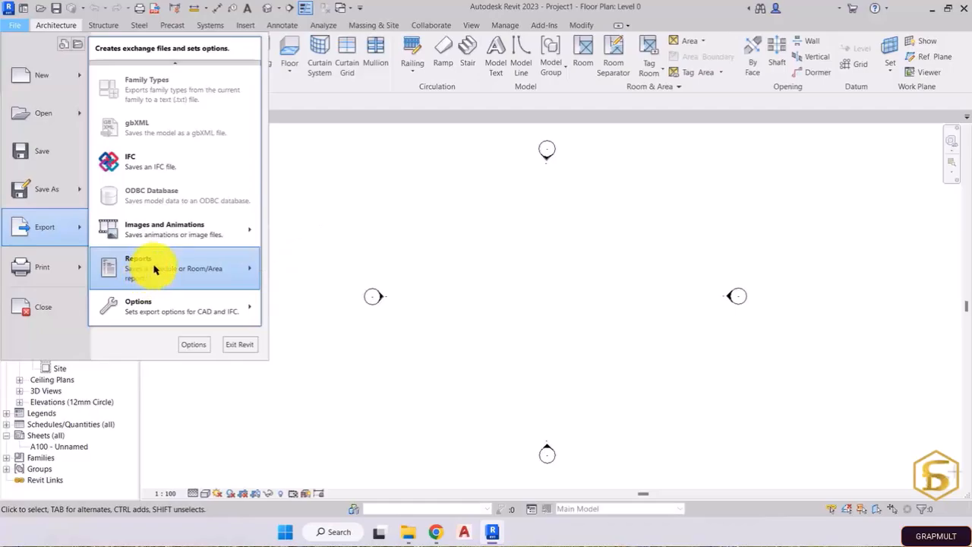
pyautogui.moveTo(154, 268)
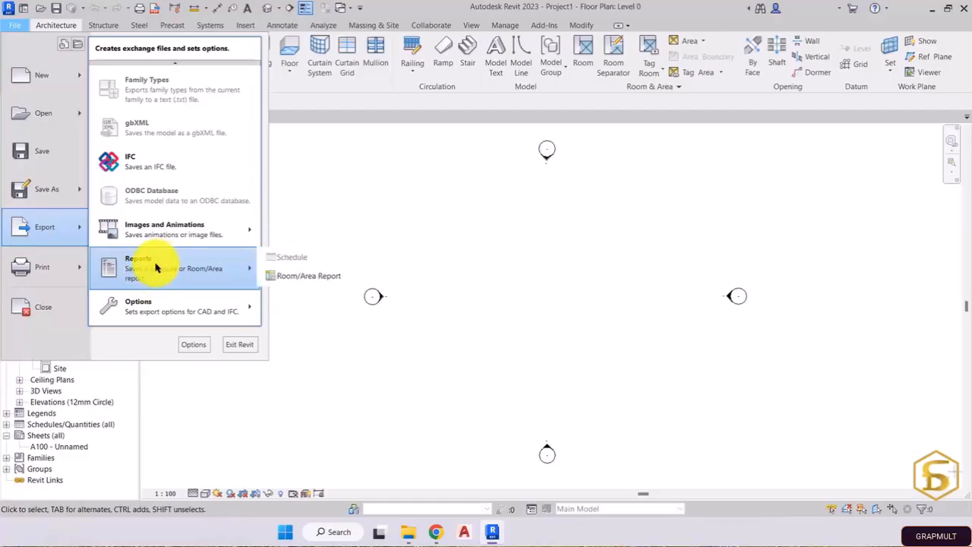
pyautogui.click(212, 297)
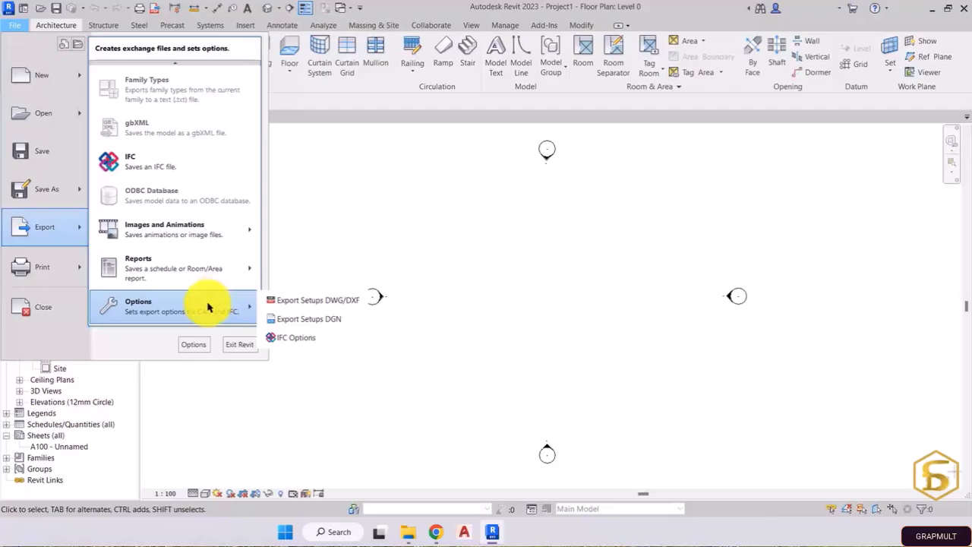
pyautogui.click(143, 340)
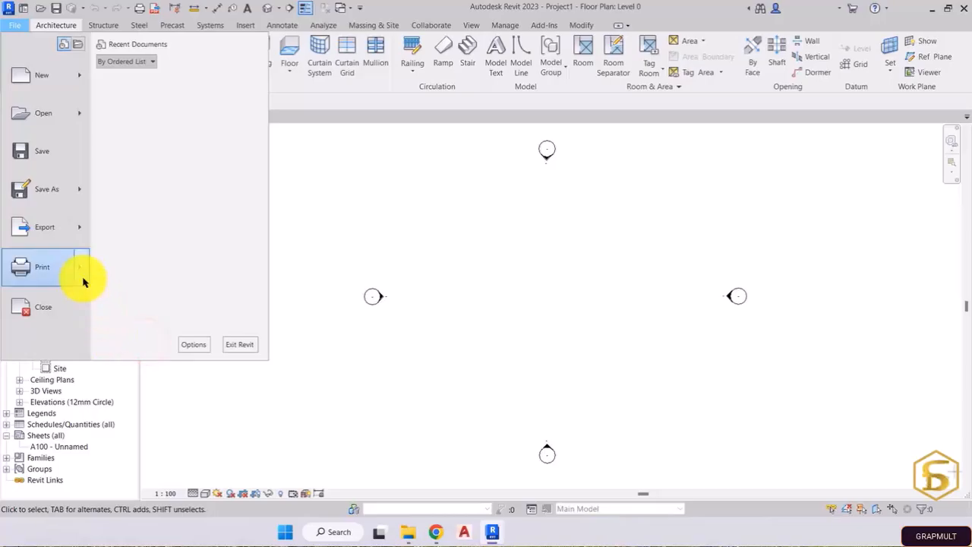
pyautogui.moveTo(82, 282)
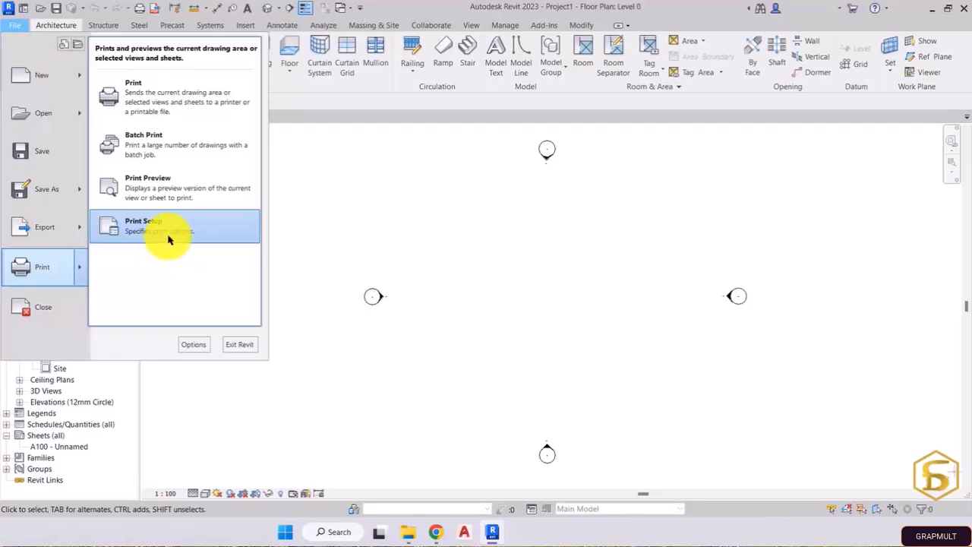
pyautogui.click(57, 354)
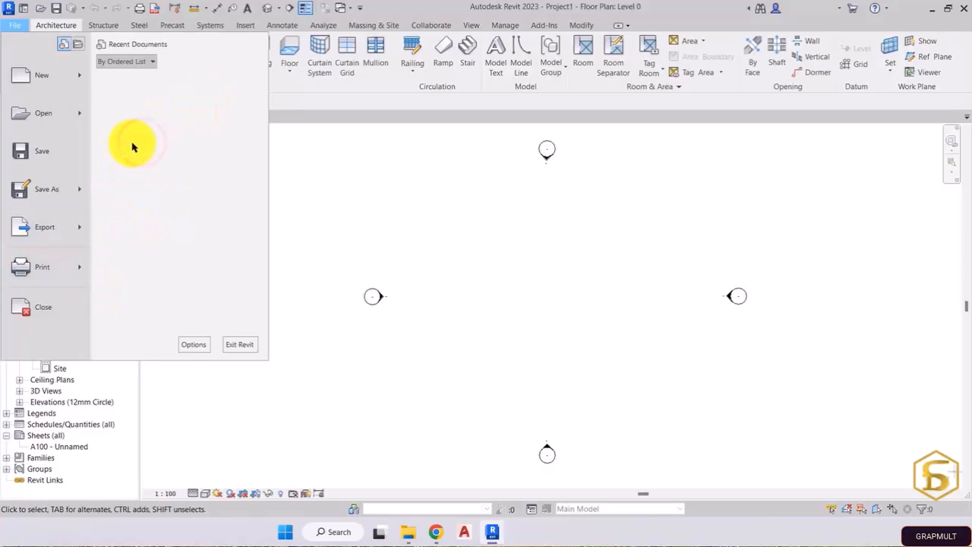
# Save the project to the Desktop as Project1 in the Project Files (*.rvt) format
pyautogui.click(42, 155)
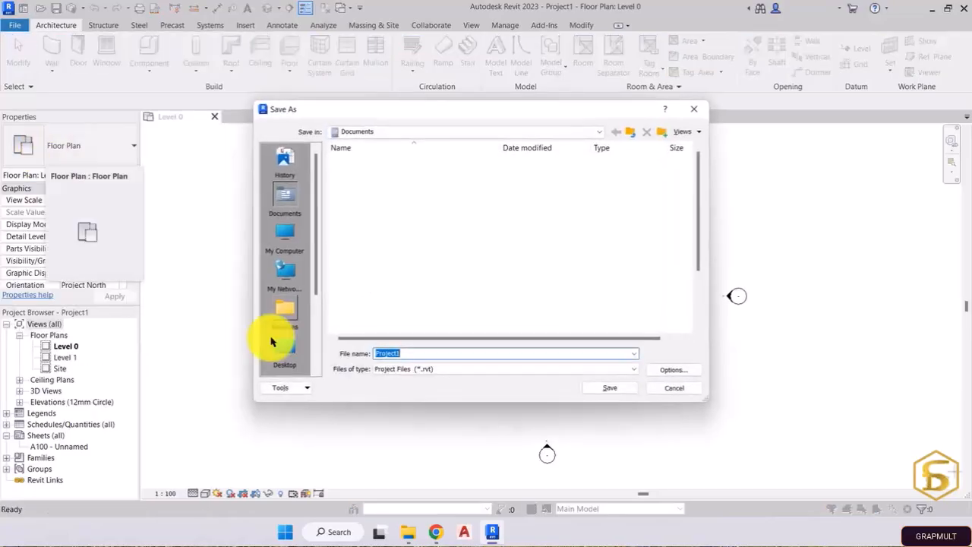
pyautogui.click(289, 347)
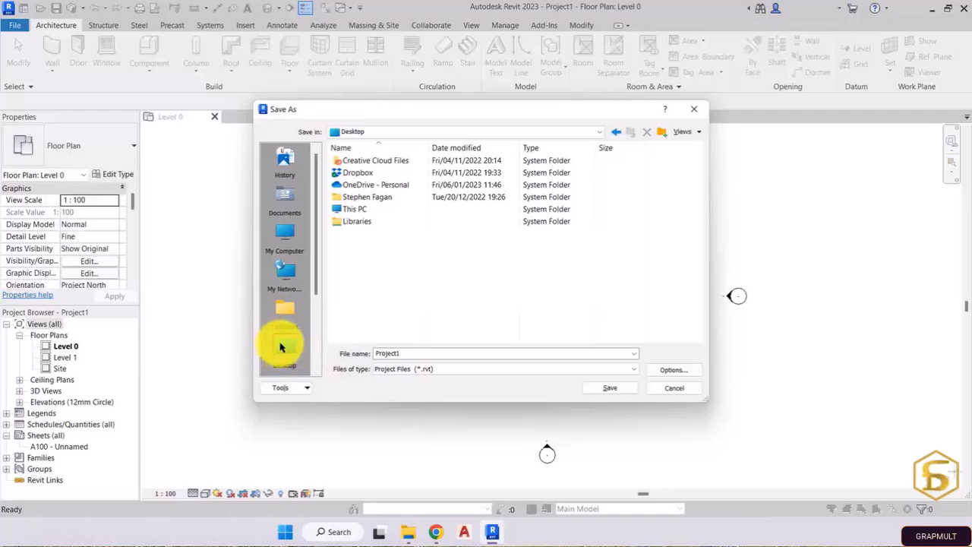
pyautogui.doubleClick(406, 353)
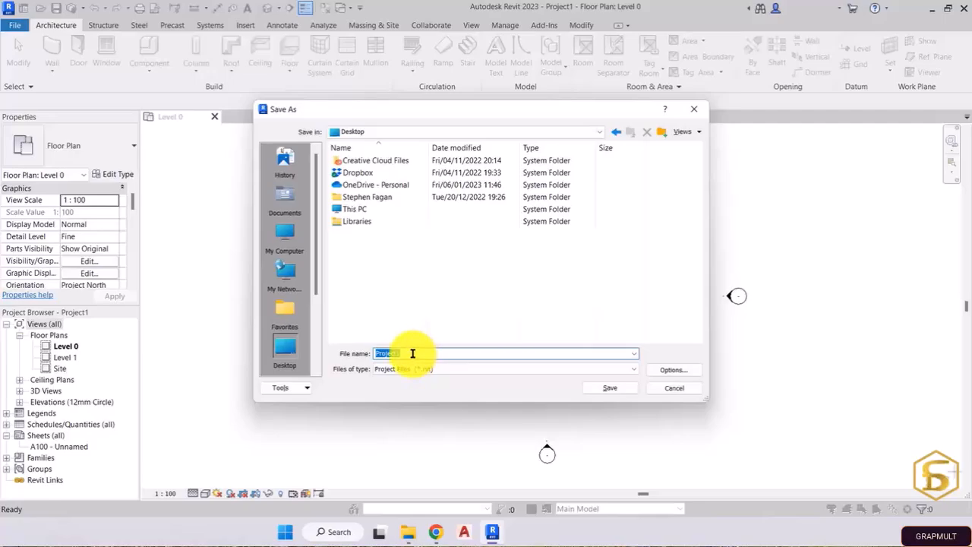
pyautogui.click(600, 392)
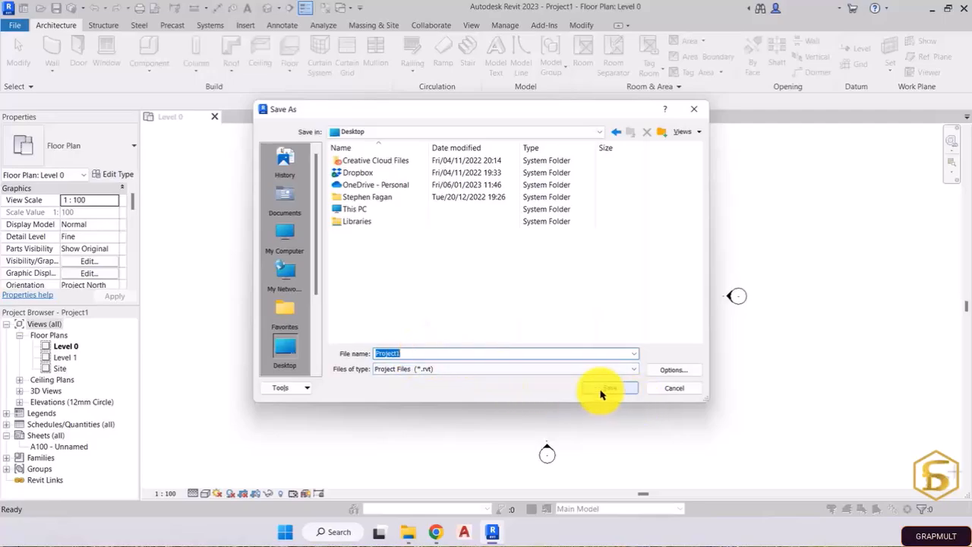
pyautogui.click(604, 390)
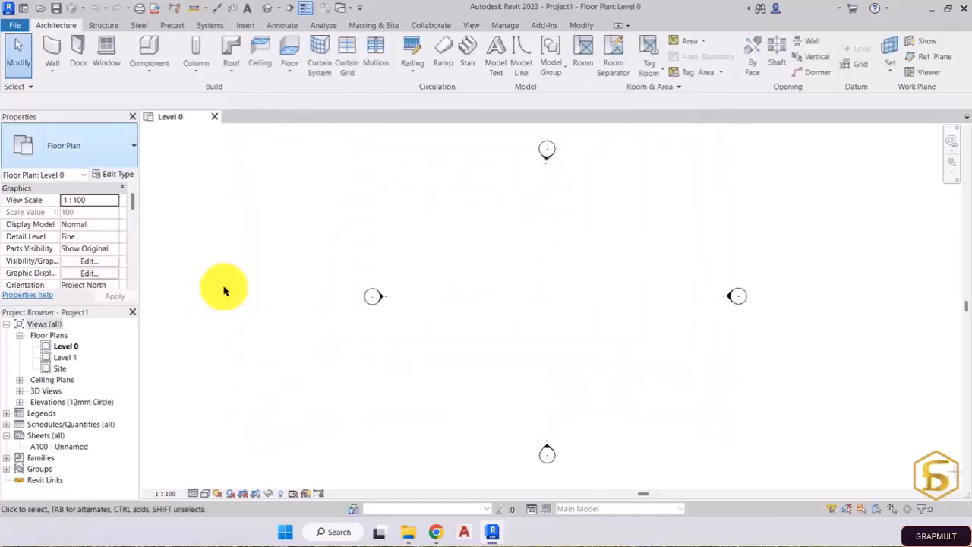
# Pin Project1.rvt in the list of recent documents
pyautogui.click(16, 28)
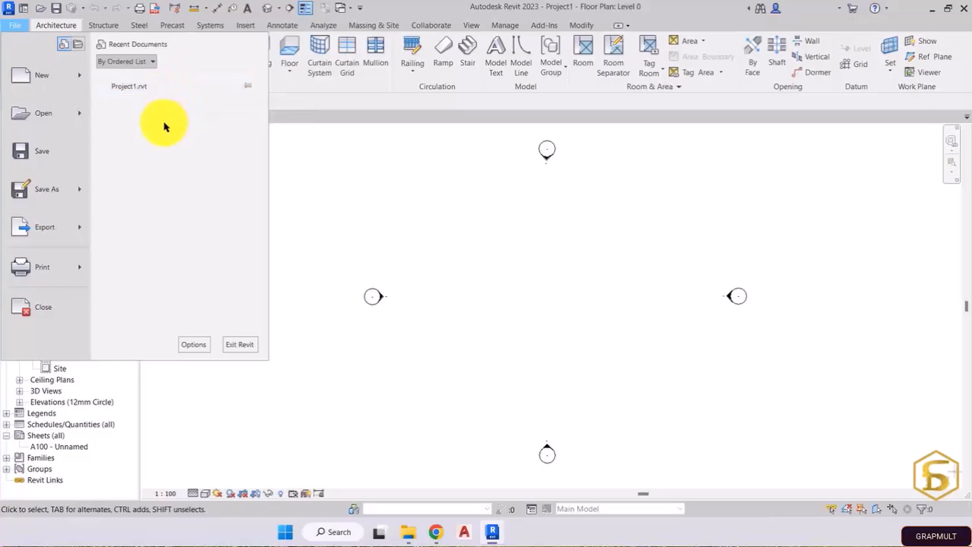
pyautogui.click(246, 85)
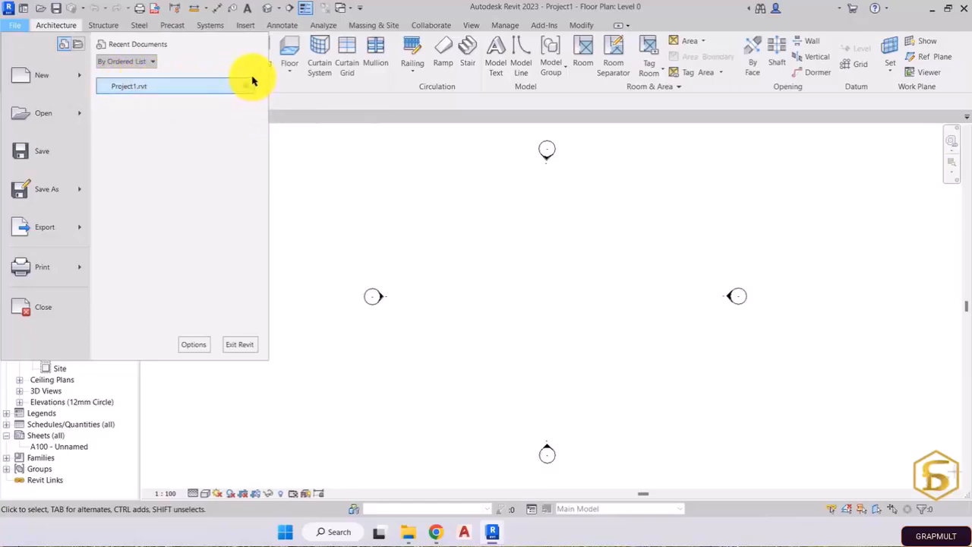
pyautogui.click(242, 113)
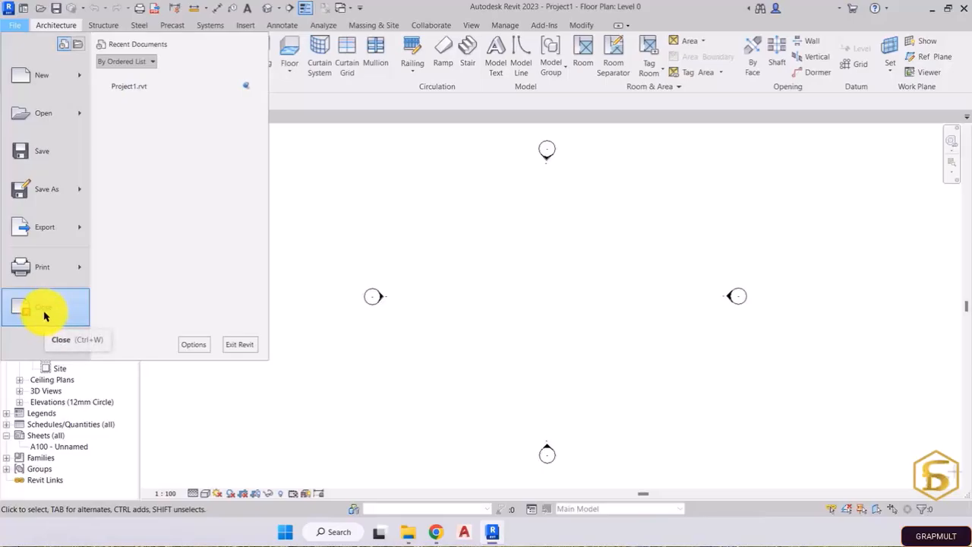
pyautogui.click(184, 278)
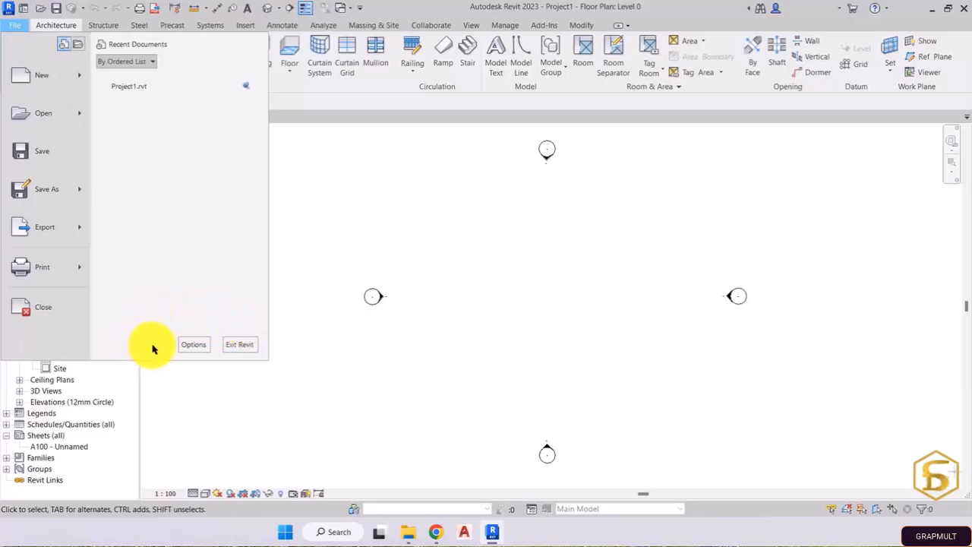
pyautogui.click(208, 316)
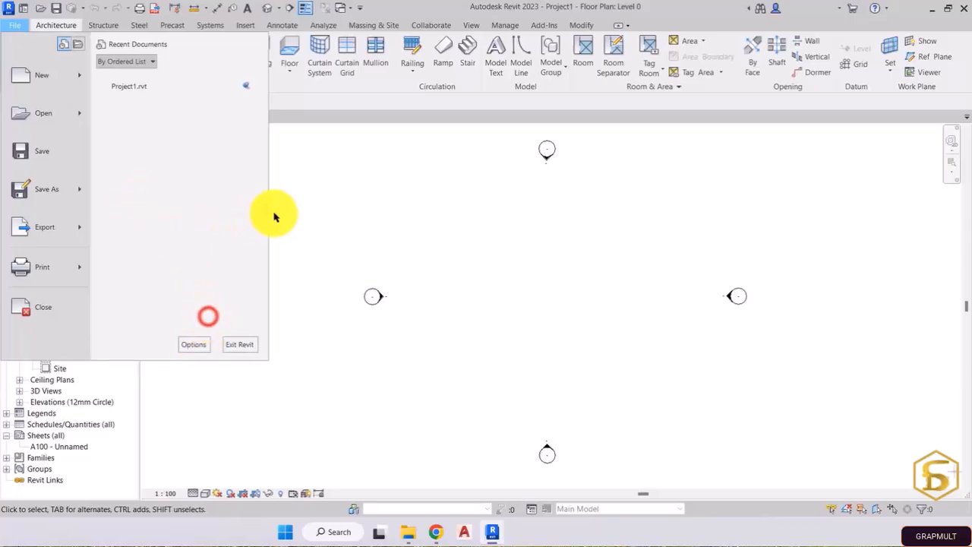
pyautogui.click(293, 165)
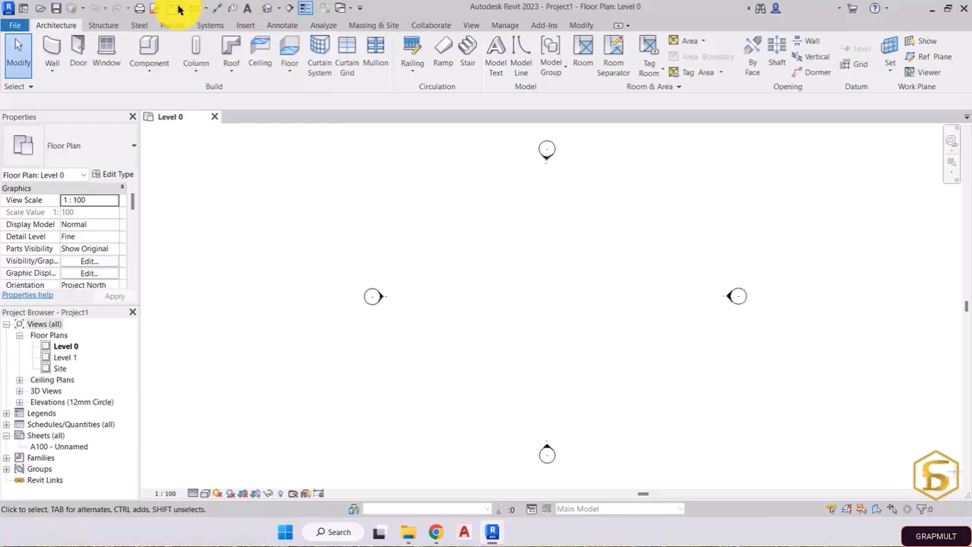
# Examine which commands can be shown on the Quick Access Toolbar and look at the info centre
pyautogui.click(172, 9)
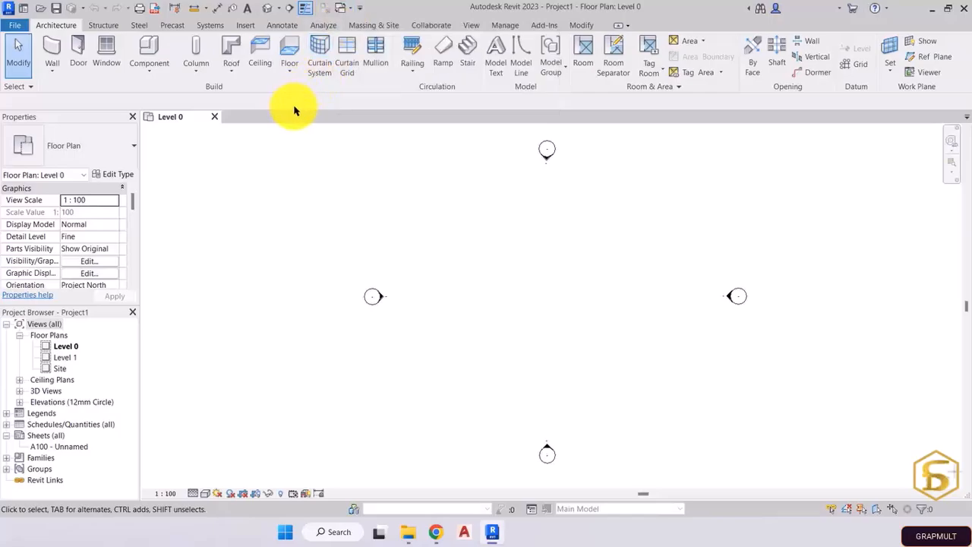
pyautogui.click(359, 10)
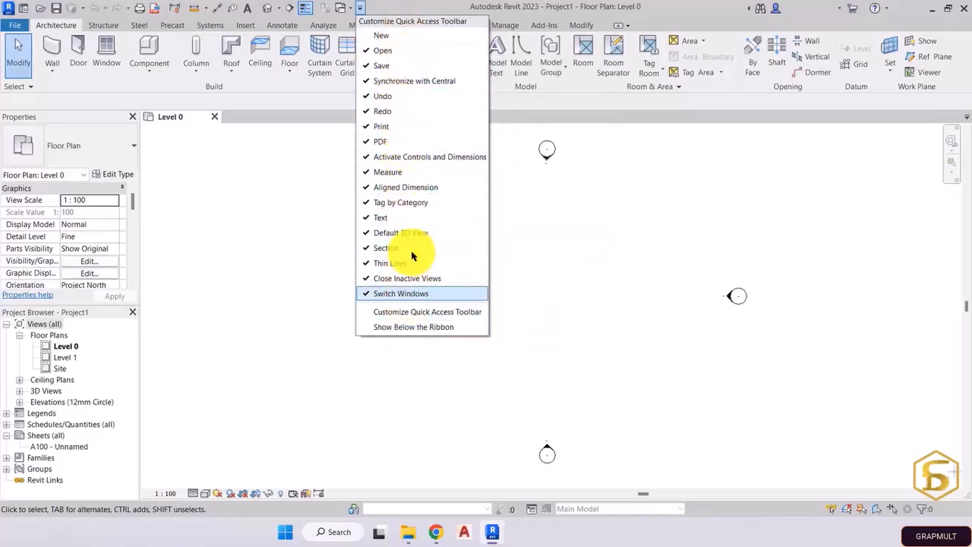
pyautogui.click(410, 4)
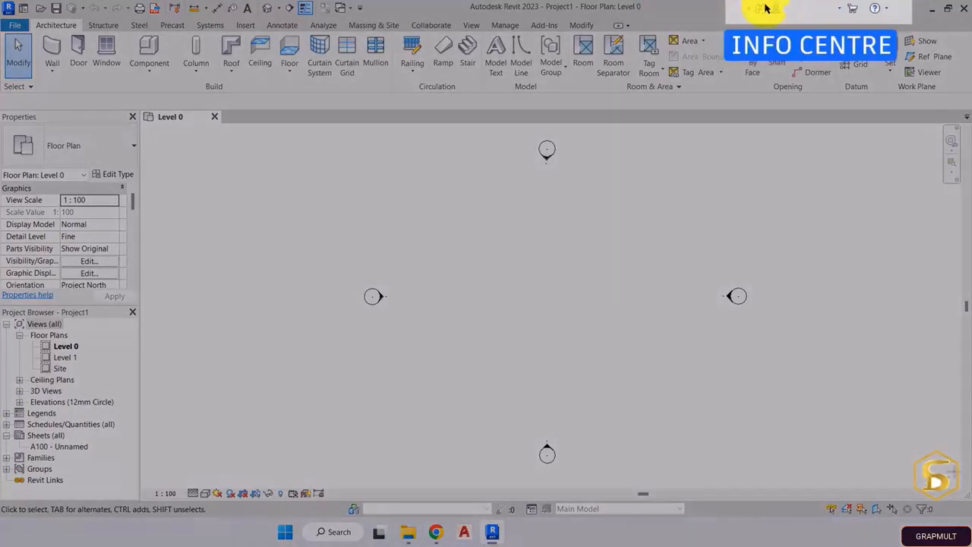
pyautogui.click(763, 13)
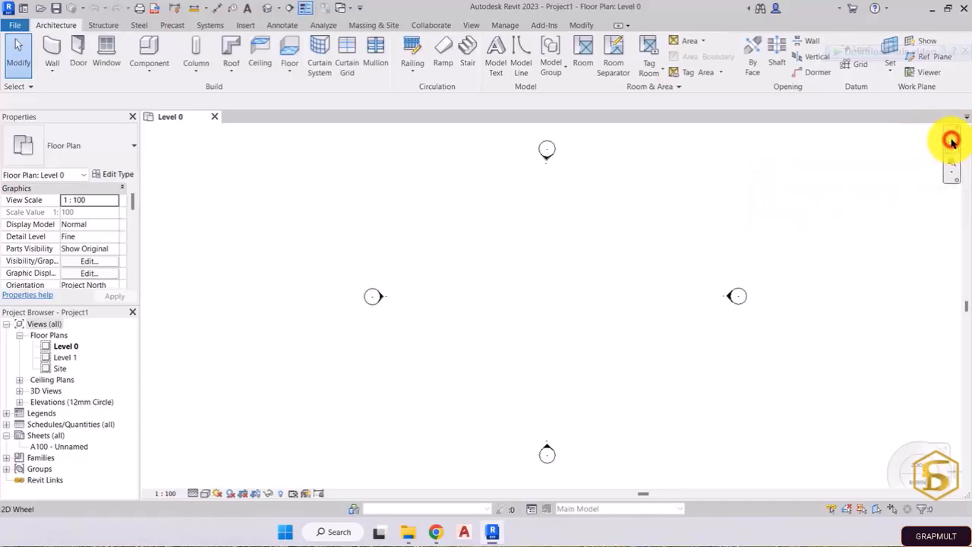
# Display and dismiss the 2D steering wheel, and review the available zoom options for the floor plan
pyautogui.click(952, 142)
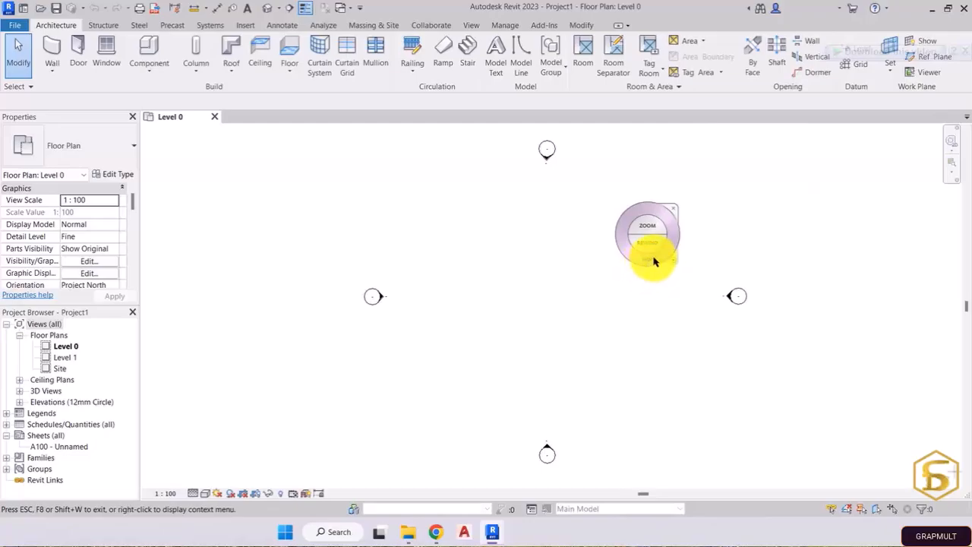
pyautogui.click(673, 210)
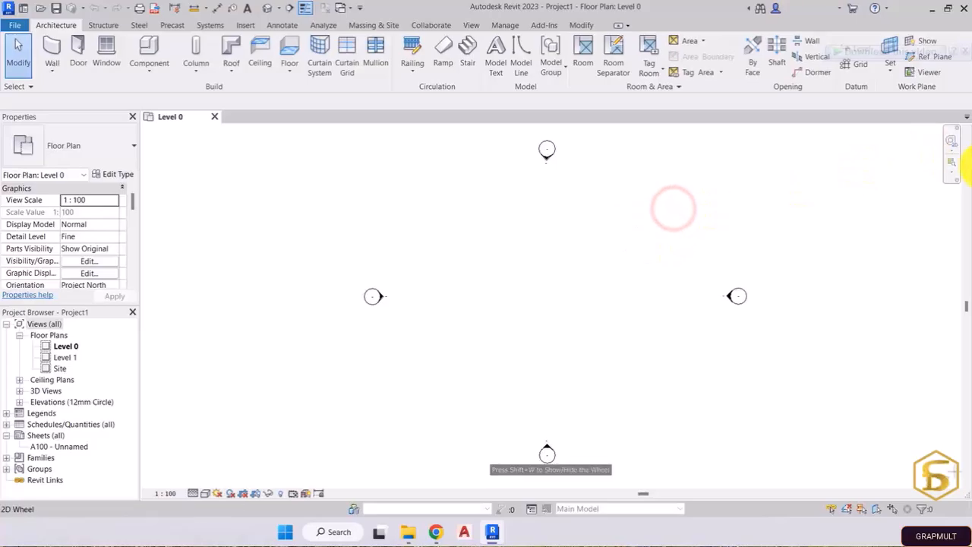
pyautogui.click(949, 175)
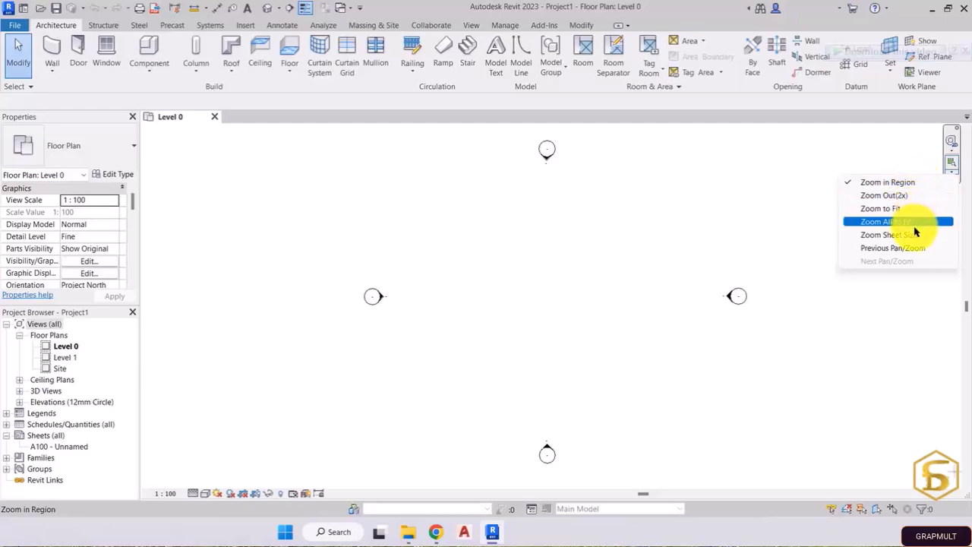
pyautogui.click(896, 155)
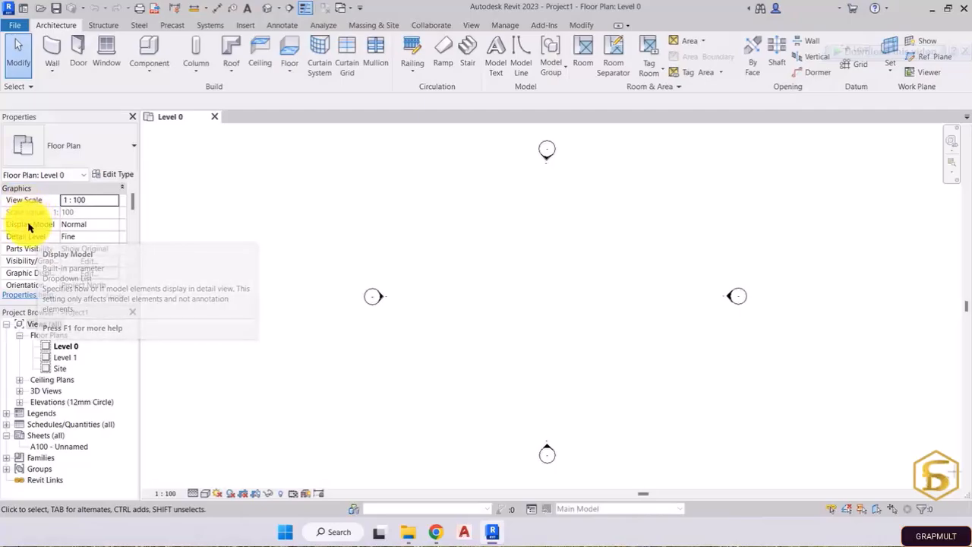
# Hide the Project Browser and show it again using the user interface visibility settings
pyautogui.click(469, 26)
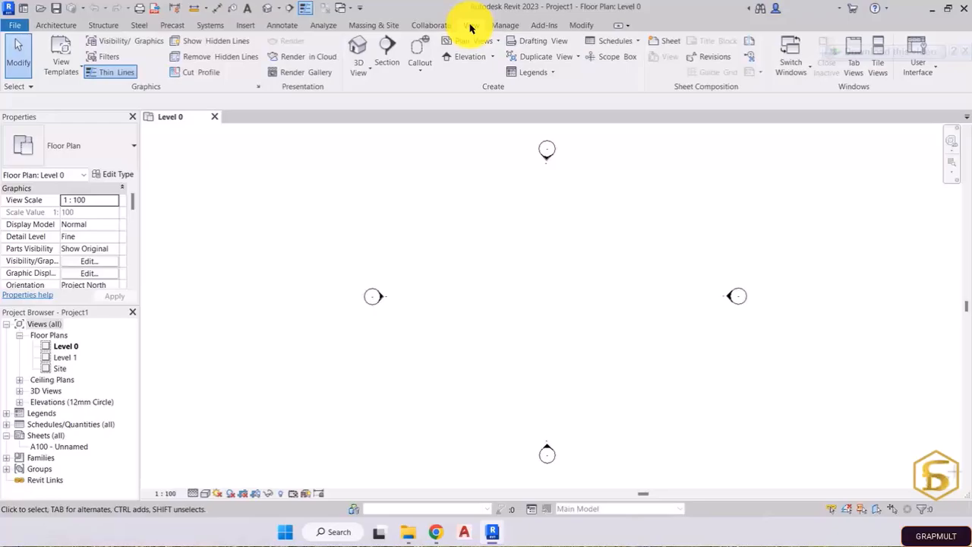
pyautogui.click(928, 63)
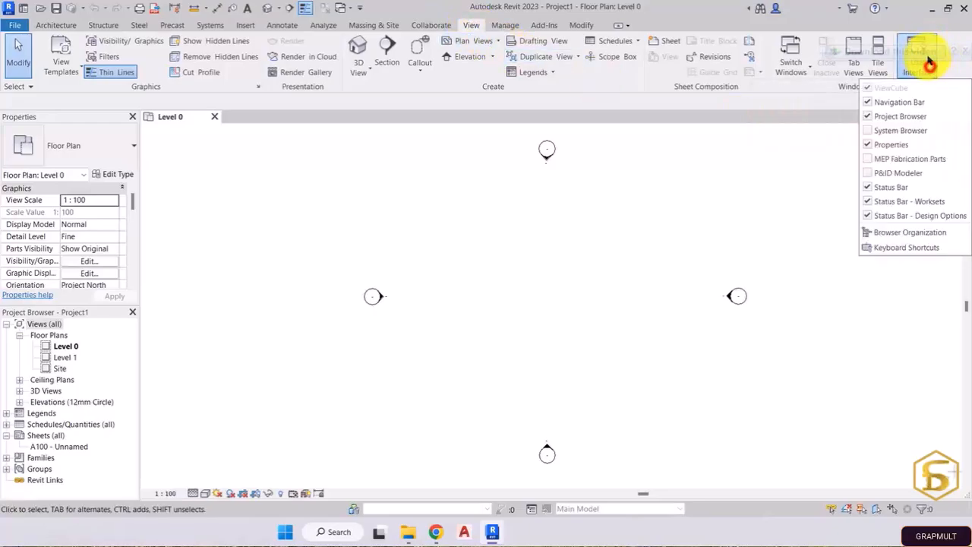
pyautogui.click(871, 117)
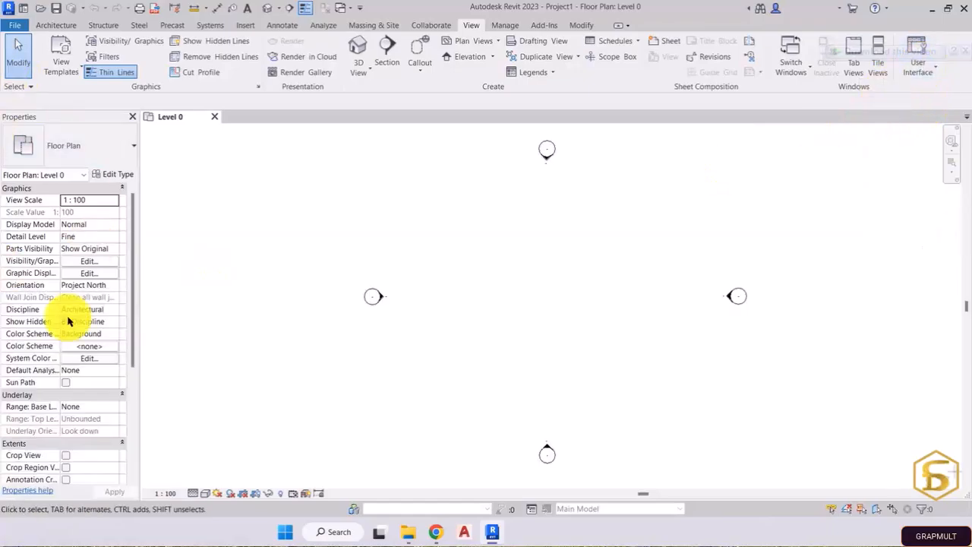
pyautogui.click(928, 55)
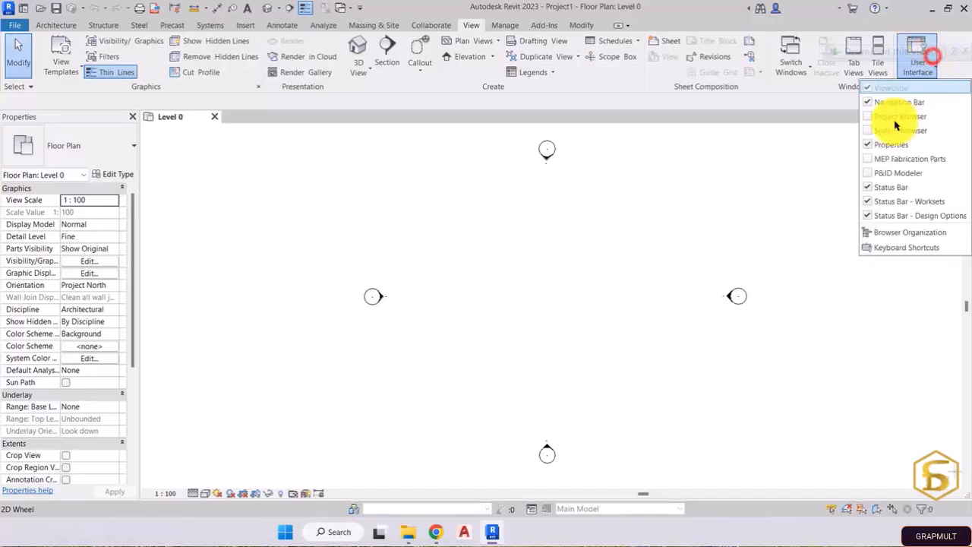
pyautogui.click(869, 117)
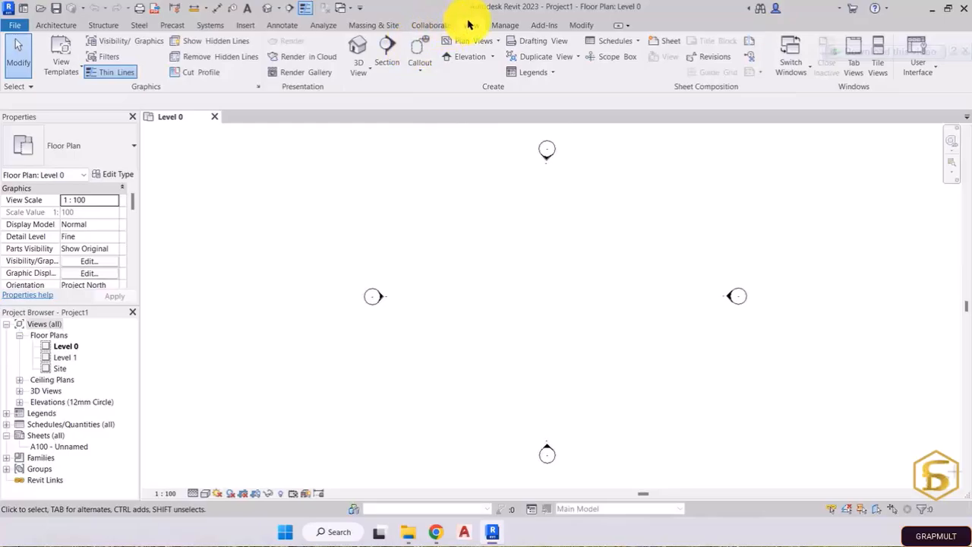
pyautogui.click(925, 70)
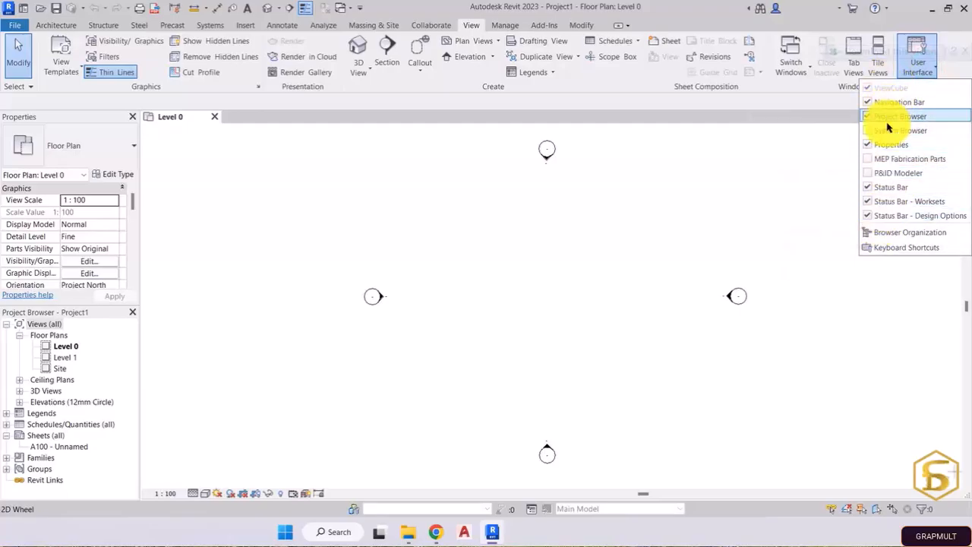
pyautogui.click(963, 47)
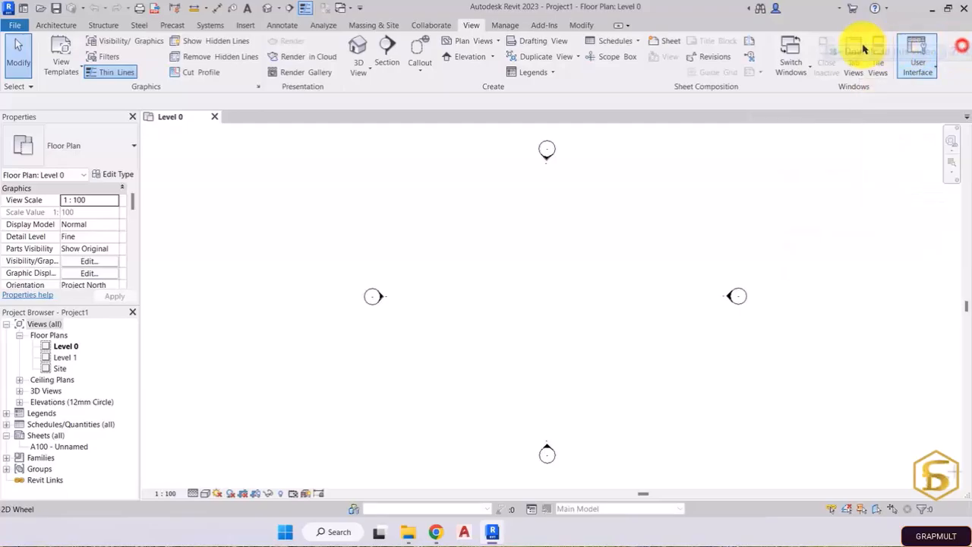
# Examine the Display Model options in the Level 0 floor plan's graphics properties
pyautogui.click(53, 25)
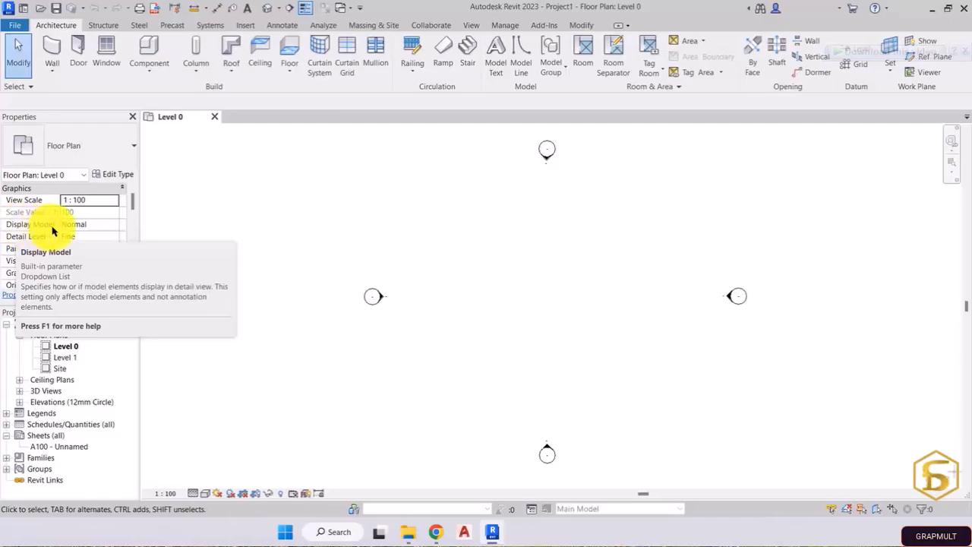
pyautogui.click(112, 224)
pyautogui.click(112, 225)
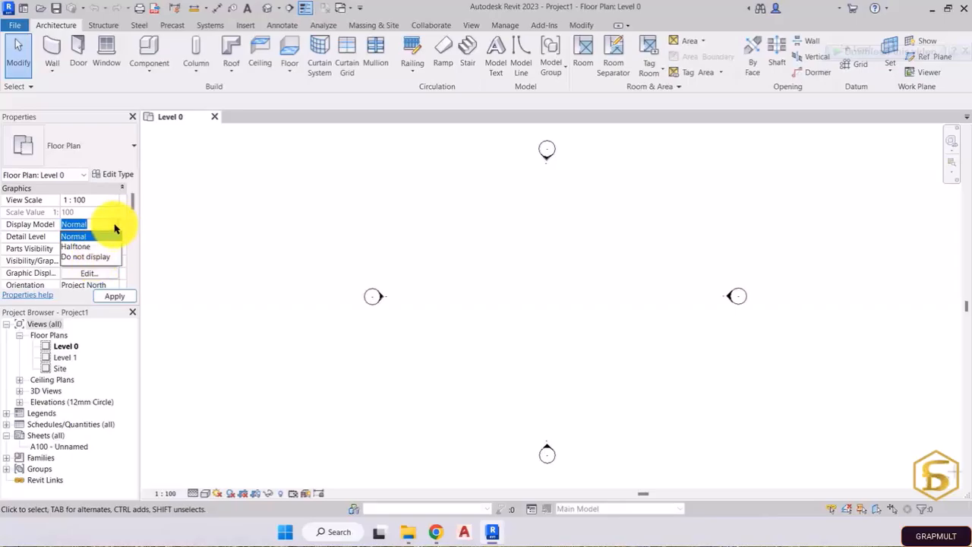
pyautogui.click(115, 225)
# Draw one horizontal wall about 16700 mm long on Level 0 between the west and east elevation markers
pyautogui.click(57, 47)
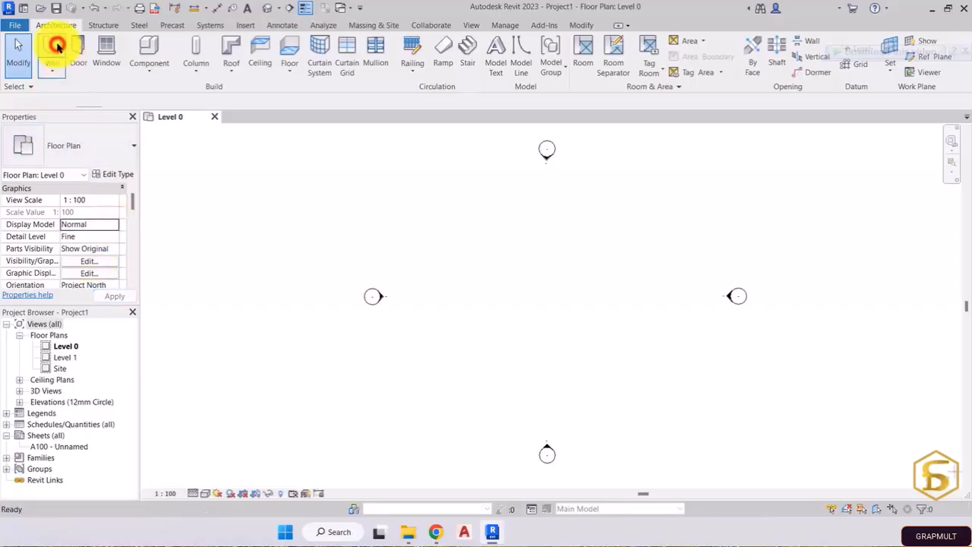
pyautogui.click(429, 289)
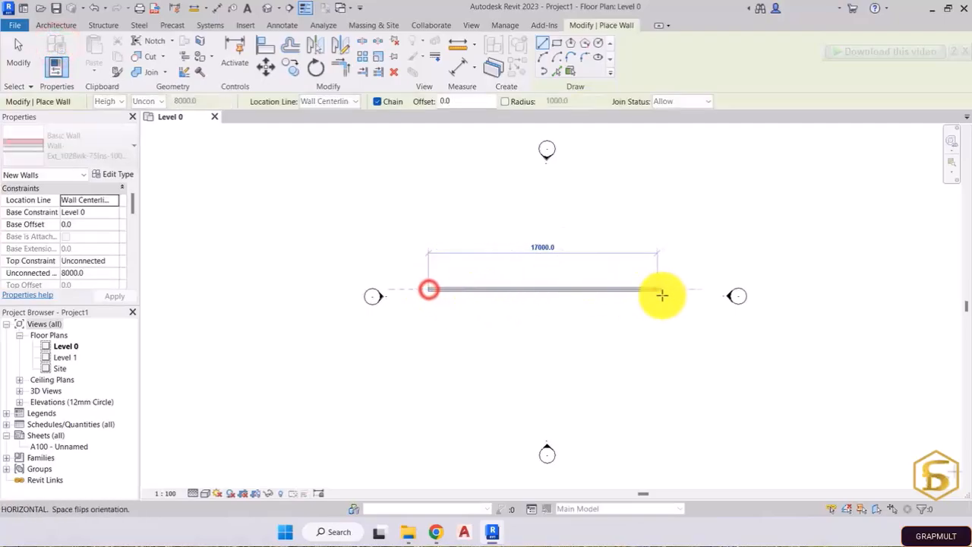
pyautogui.click(652, 290)
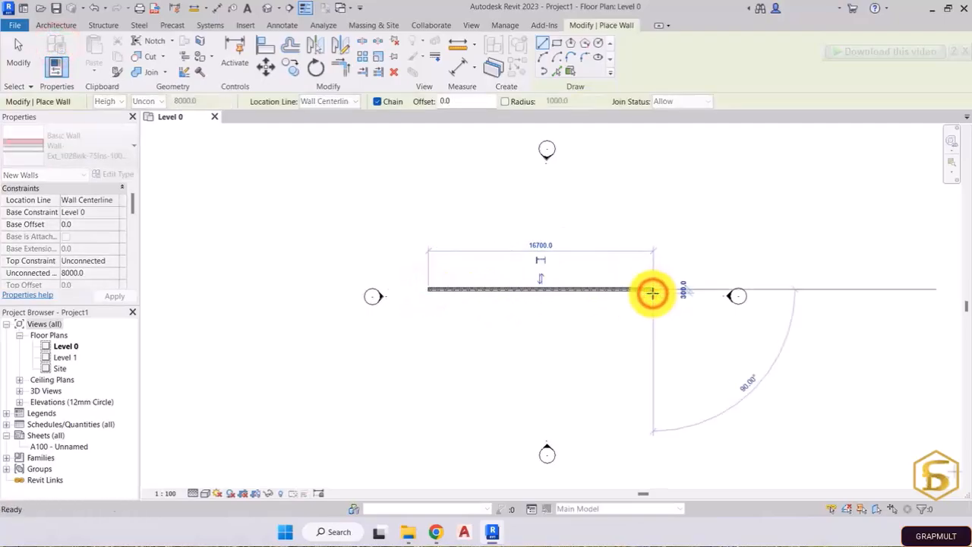
pyautogui.press('Escape')
pyautogui.scroll(2, 560, 302)
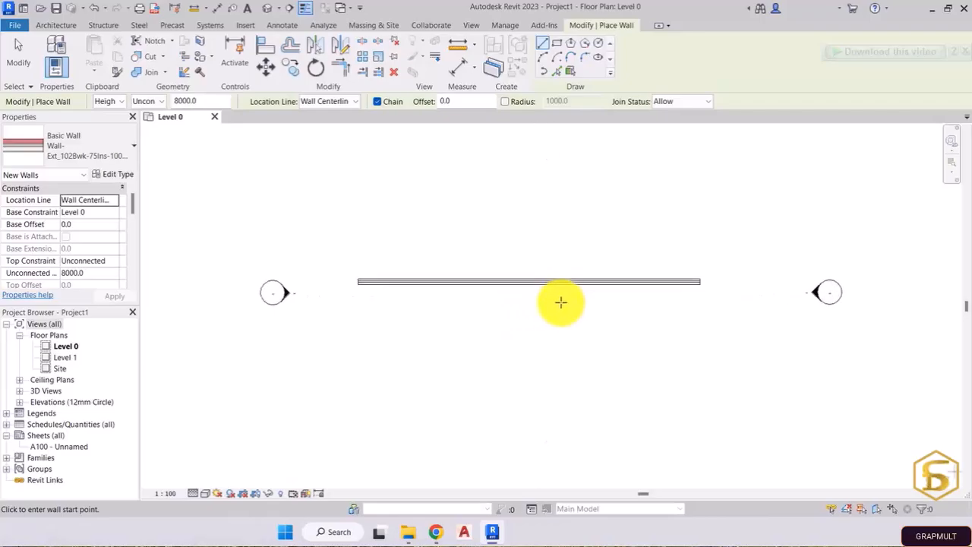
pyautogui.scroll(1, 560, 303)
pyautogui.press('Escape')
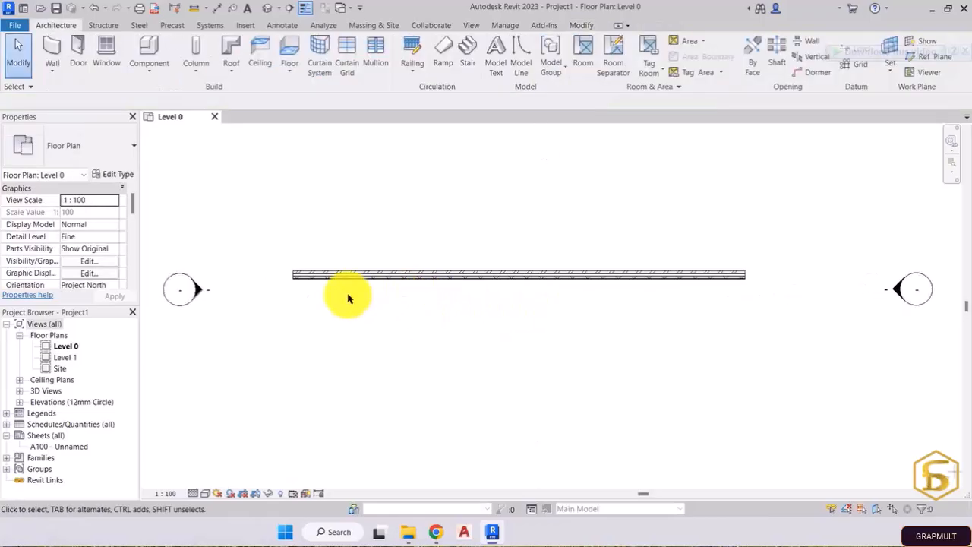
# Set the Level 0 floor plan's Display Model to Halftone
pyautogui.click(114, 228)
pyautogui.click(114, 228)
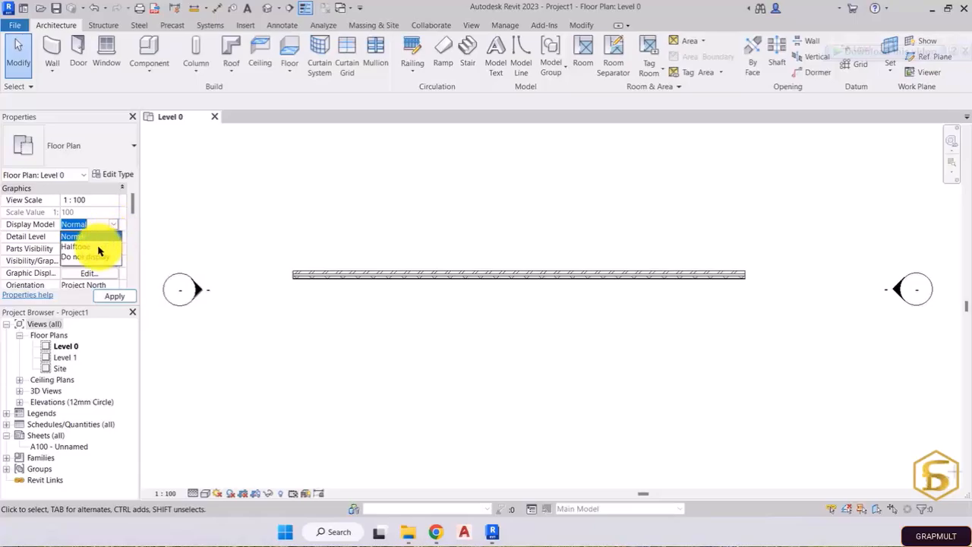
pyautogui.click(87, 249)
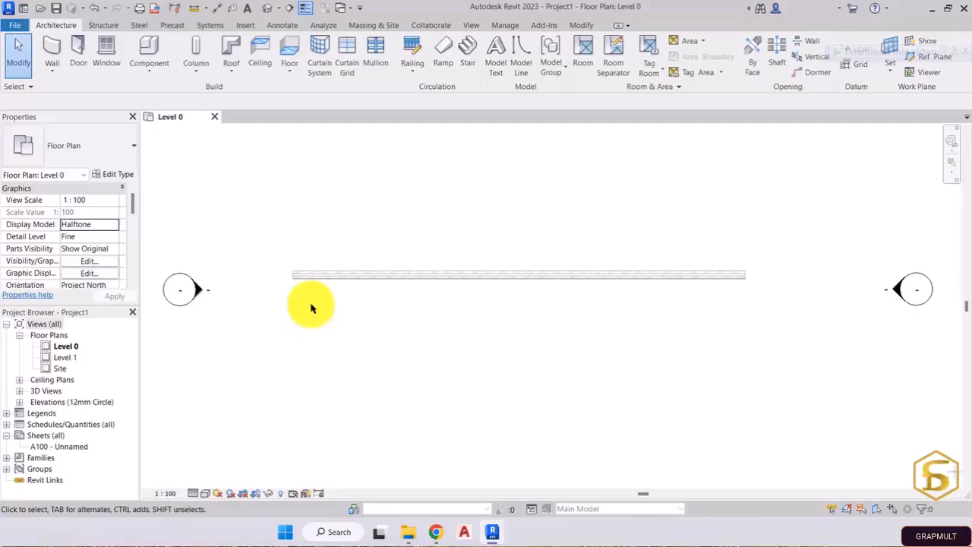
# Set the Level 0 floor plan's Display Model to Normal
pyautogui.scroll(3, 311, 305)
pyautogui.moveTo(349, 300); pyautogui.dragTo(242, 316, button='middle')
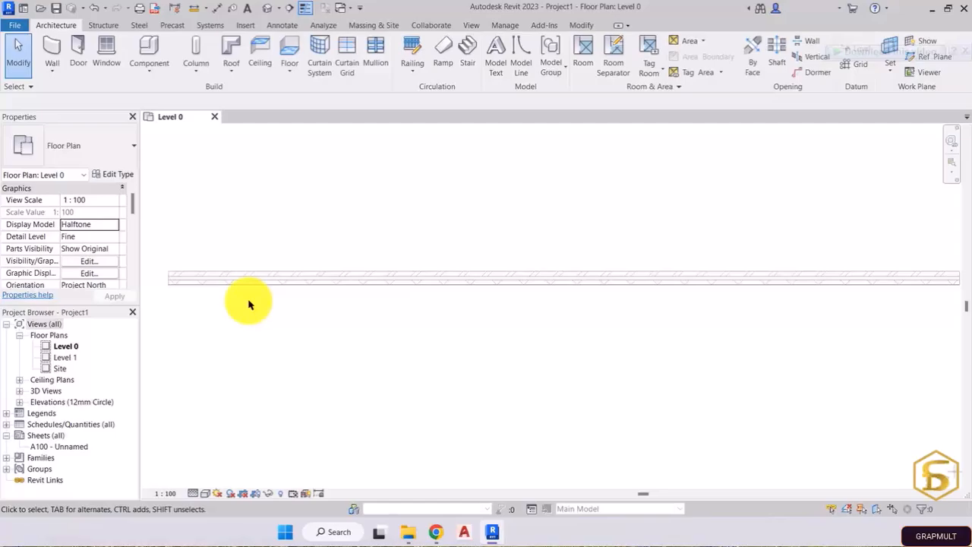
pyautogui.scroll(-2, 248, 304)
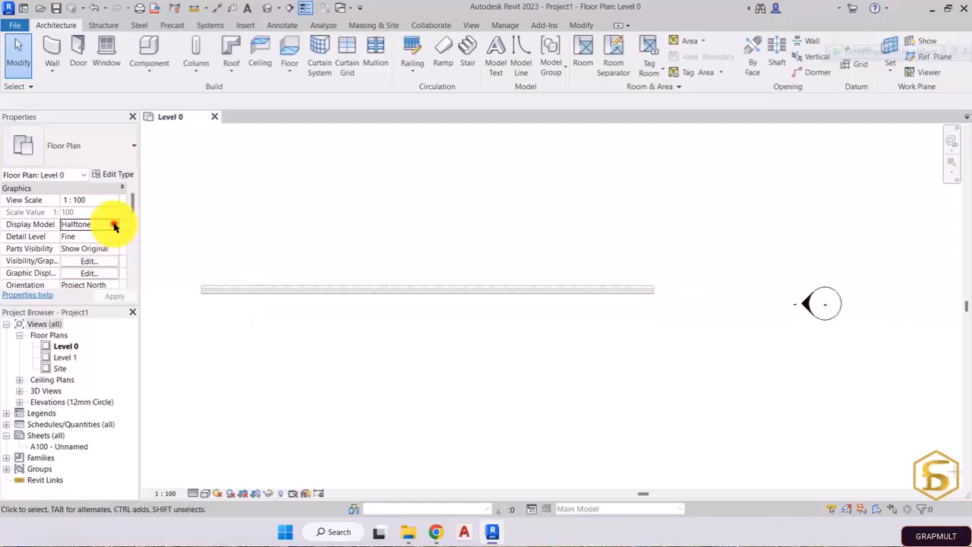
pyautogui.click(114, 224)
pyautogui.click(100, 246)
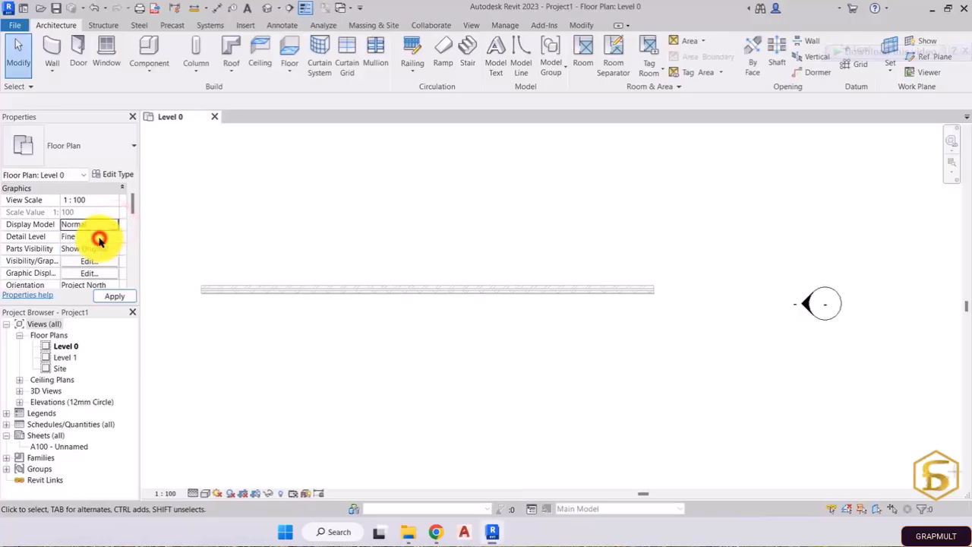
pyautogui.click(97, 237)
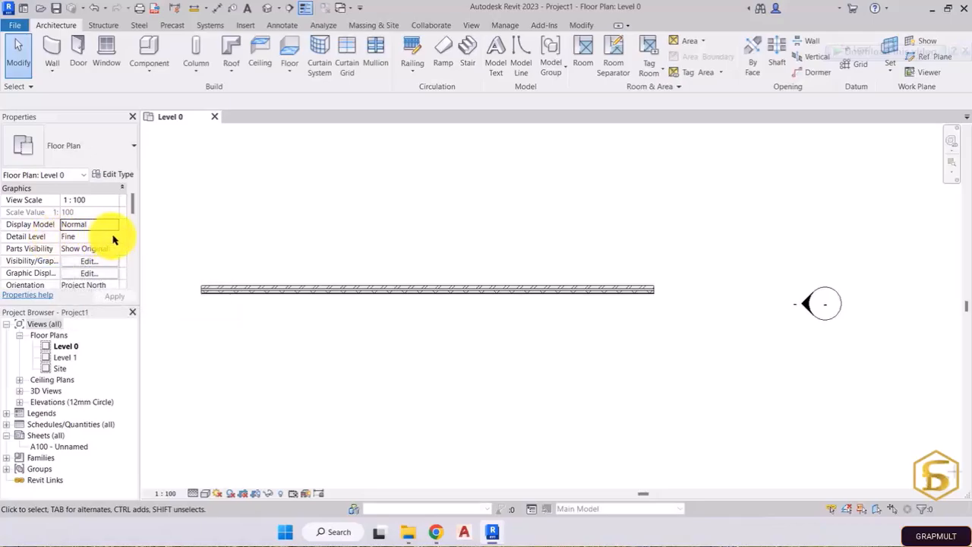
# Set the Level 0 floor plan's Detail Level to Medium to try it on the sample wall
pyautogui.scroll(1, 271, 303)
pyautogui.moveTo(276, 313); pyautogui.dragTo(266, 321, button='middle')
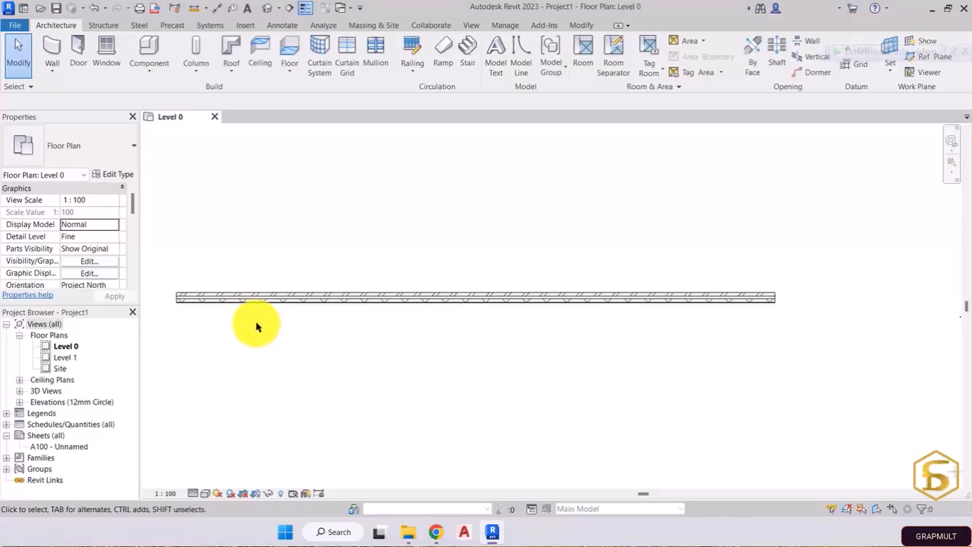
pyautogui.scroll(1, 226, 312)
pyautogui.moveTo(225, 311)
pyautogui.mouseDown(button='middle')
pyautogui.moveTo(232, 321)
pyautogui.moveTo(273, 321)
pyautogui.mouseUp(button='middle')
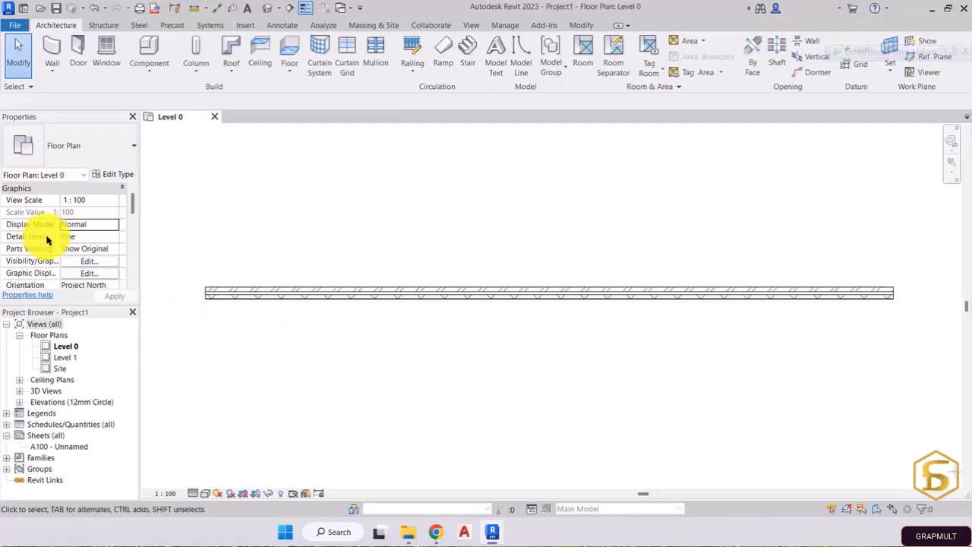
pyautogui.click(116, 238)
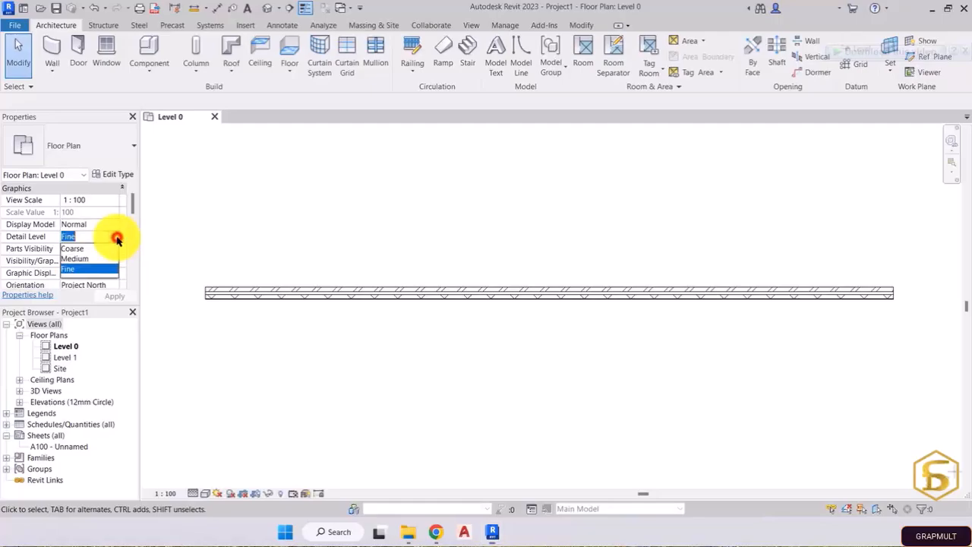
pyautogui.click(85, 259)
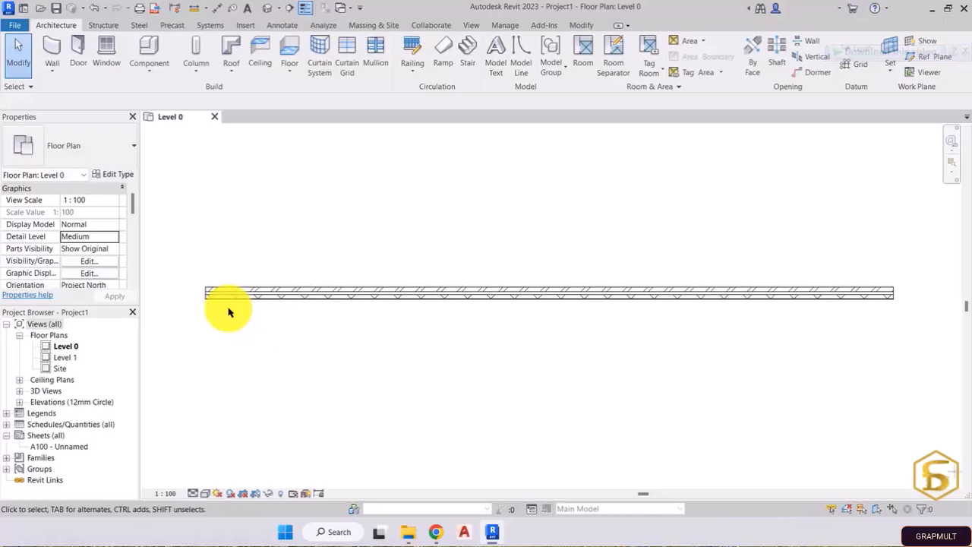
# Try the Coarse Detail Level on the Level 0 floor plan and return it to Fine
pyautogui.click(116, 238)
pyautogui.click(89, 249)
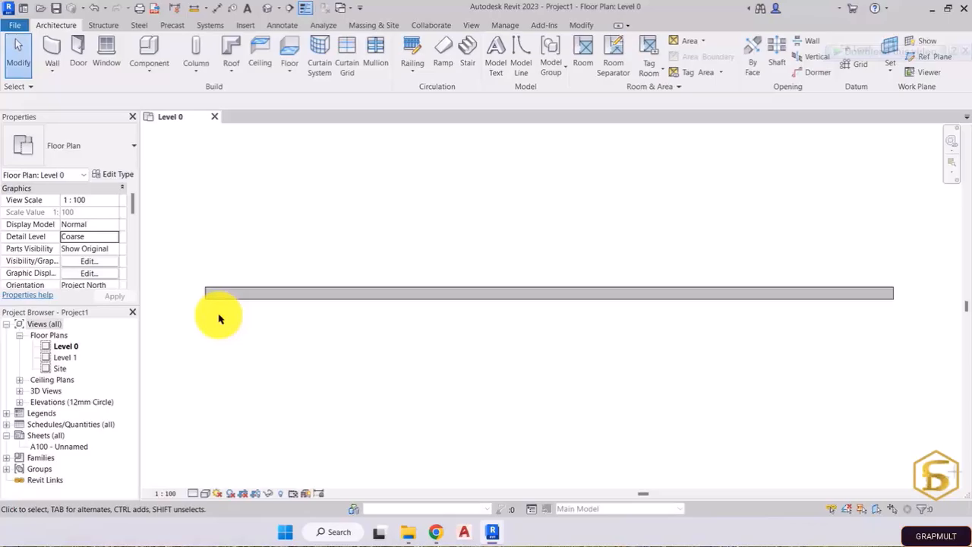
pyautogui.click(110, 238)
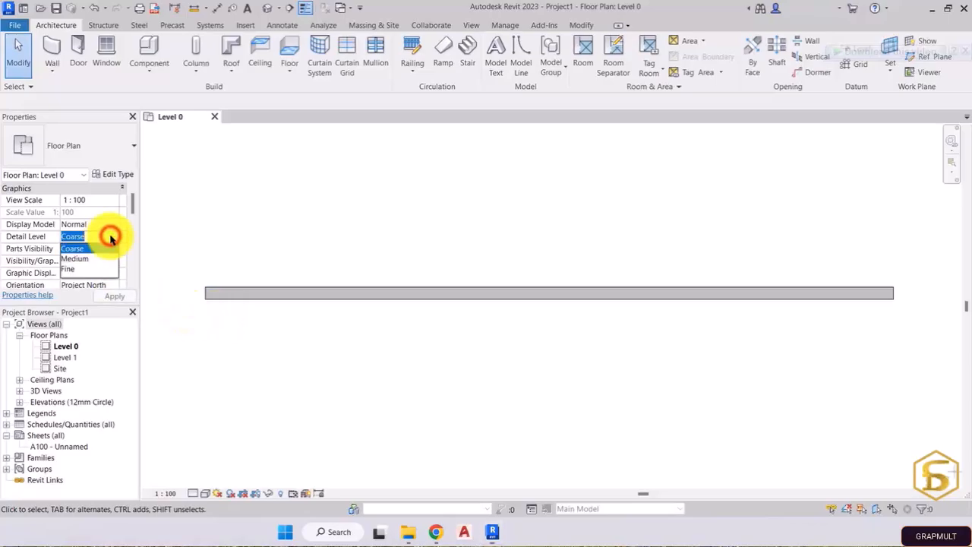
pyautogui.click(71, 269)
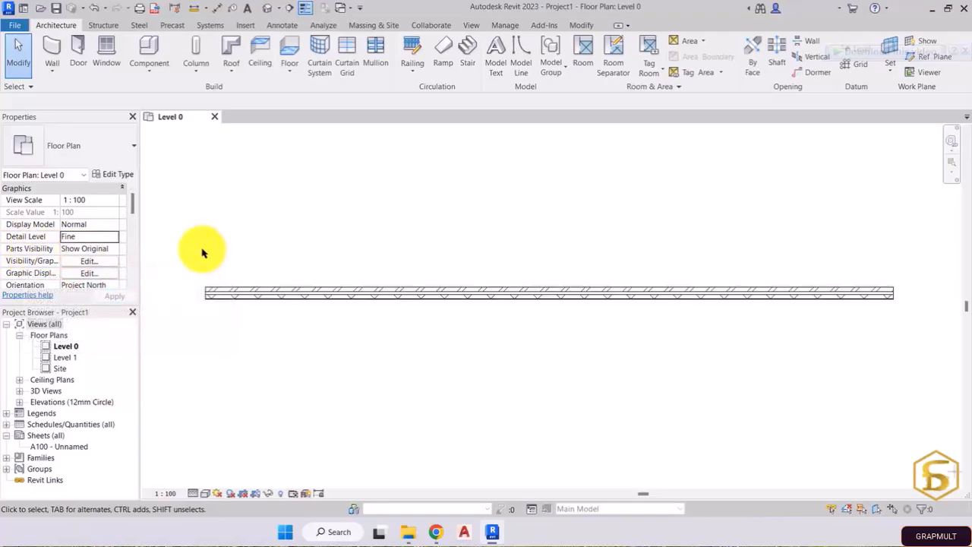
# Examine the model, annotation, analytical model and imported categories and the filters in Level 0's Visibility/Graphic Overrides
pyautogui.click(115, 249)
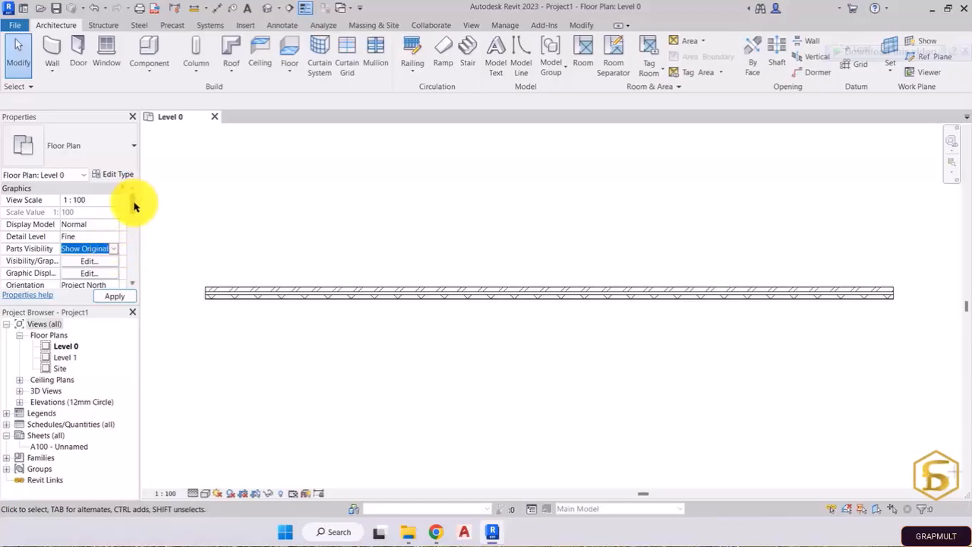
pyautogui.moveTo(134, 204); pyautogui.dragTo(134, 215)
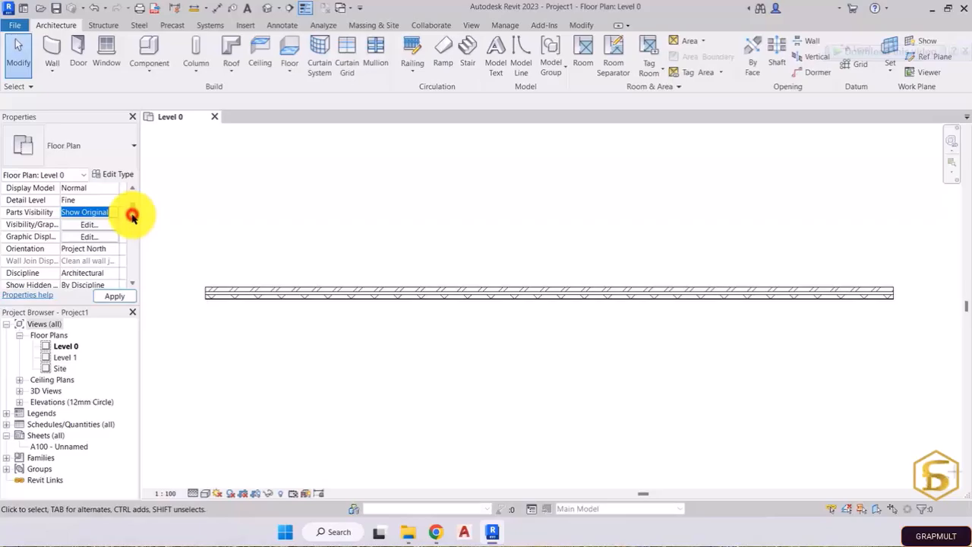
pyautogui.scroll(-1, 114, 207)
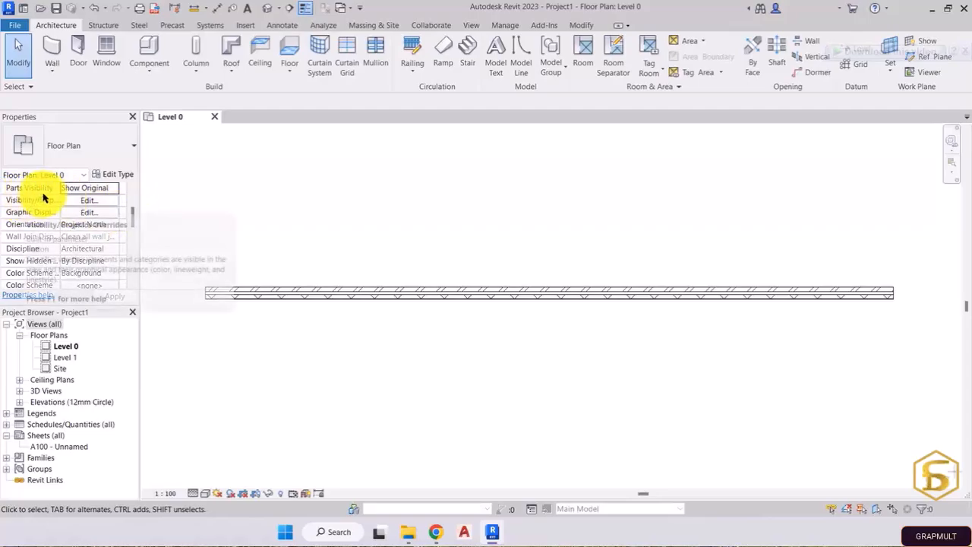
pyautogui.click(89, 200)
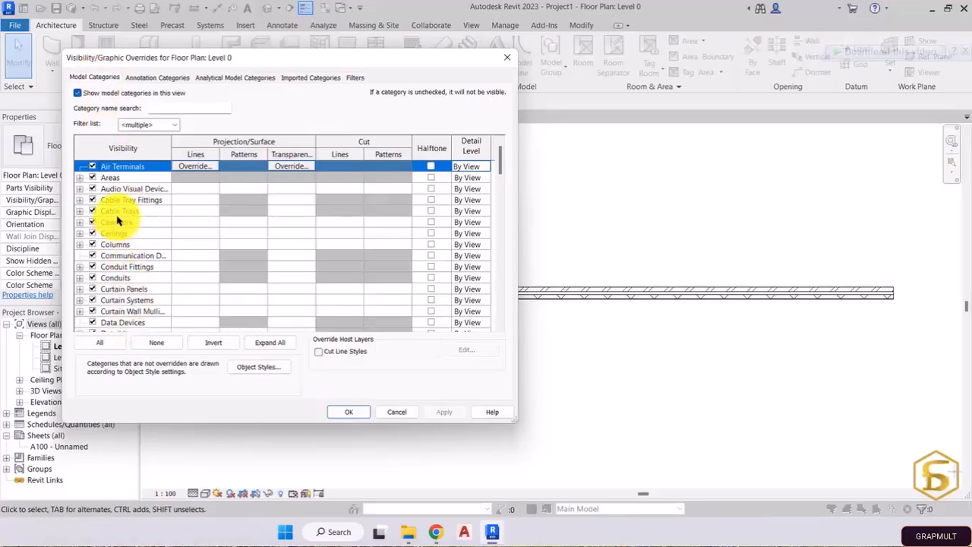
pyautogui.click(158, 79)
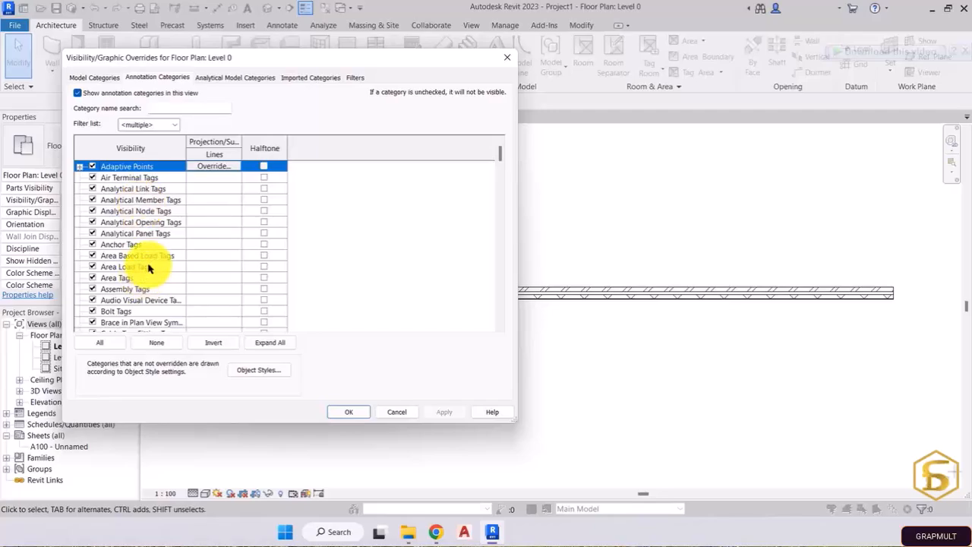
pyautogui.click(253, 82)
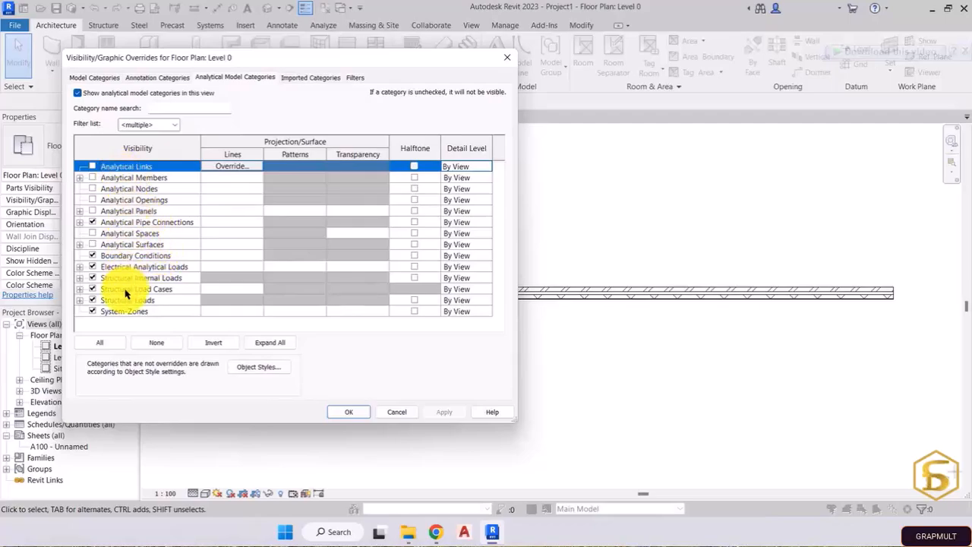
pyautogui.click(304, 83)
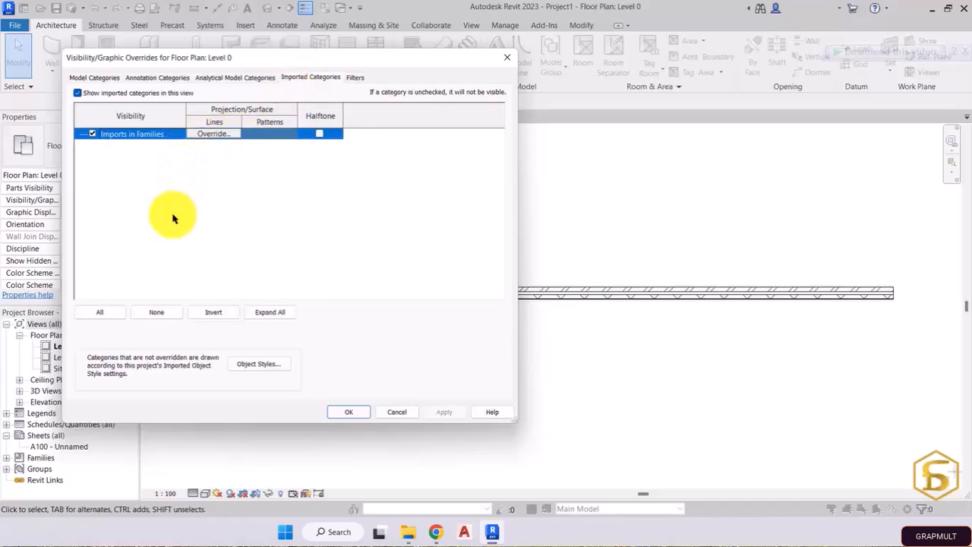
pyautogui.click(354, 77)
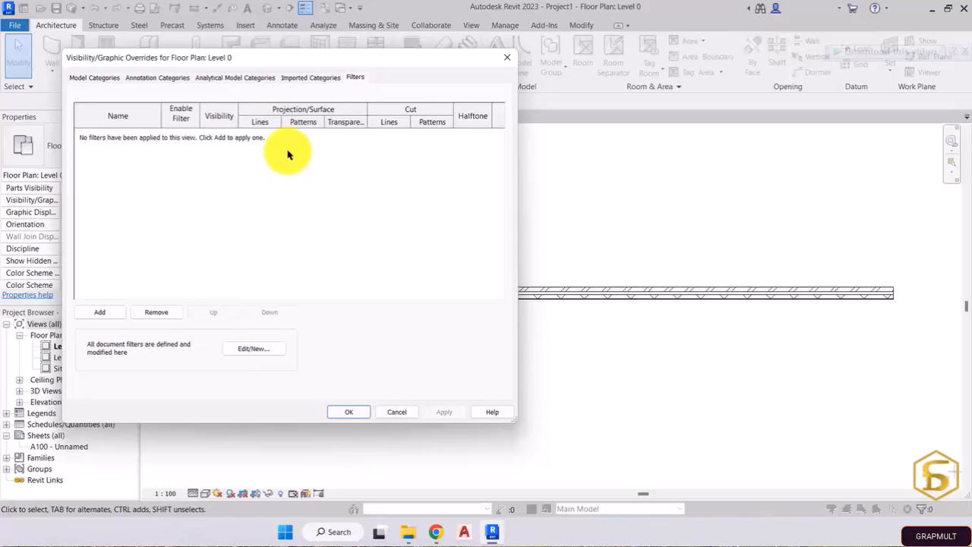
pyautogui.click(88, 78)
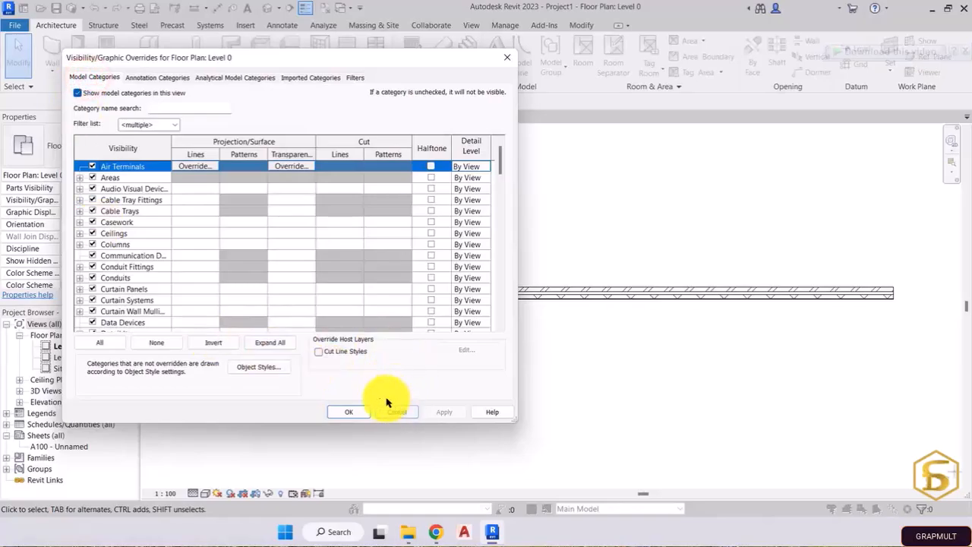
pyautogui.click(363, 410)
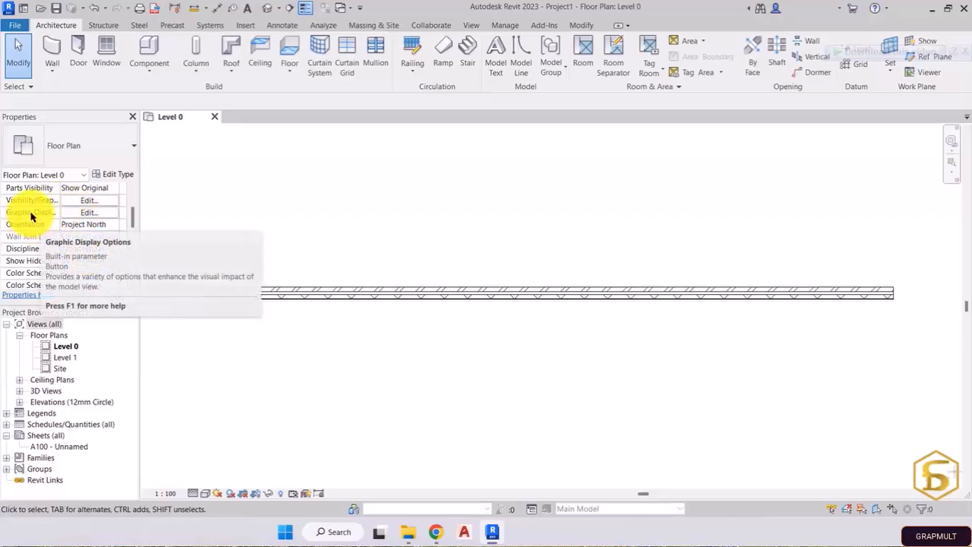
# Examine the model display styles in Level 0's Graphic Display Options, with Hidden Line as the selected style
pyautogui.click(80, 214)
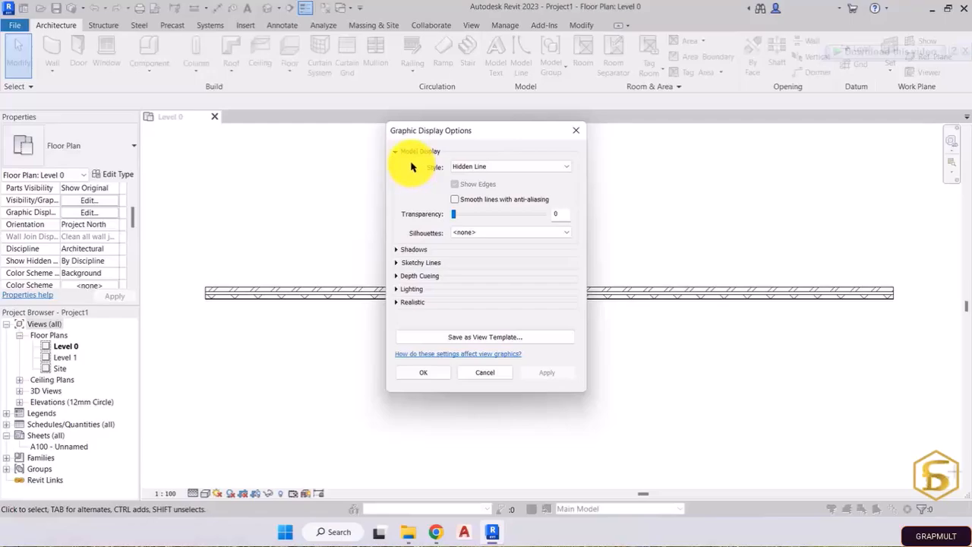
pyautogui.click(499, 165)
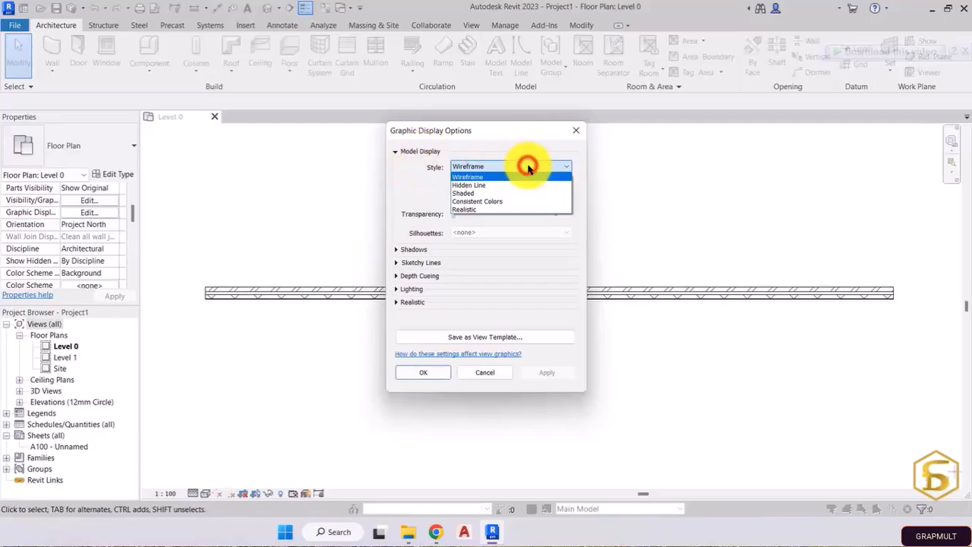
pyautogui.click(509, 185)
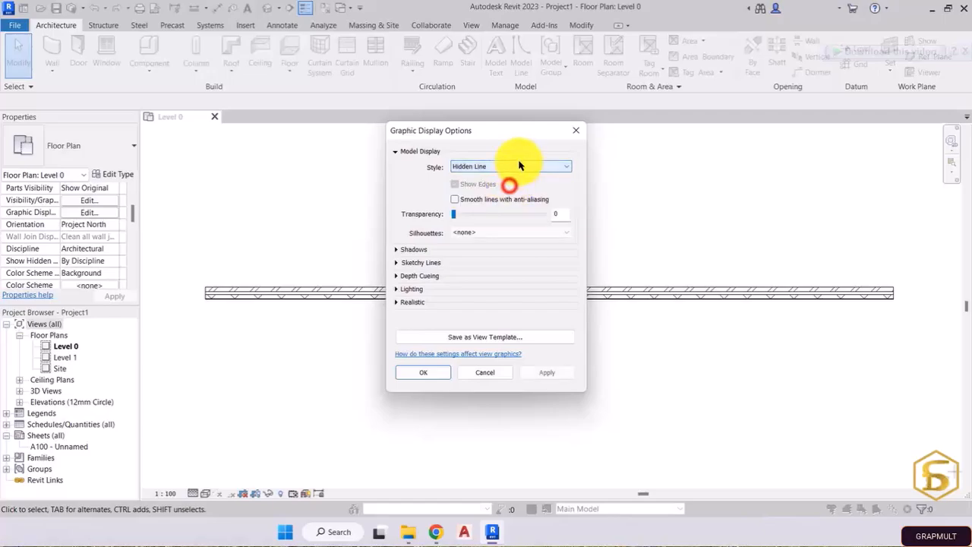
pyautogui.click(513, 165)
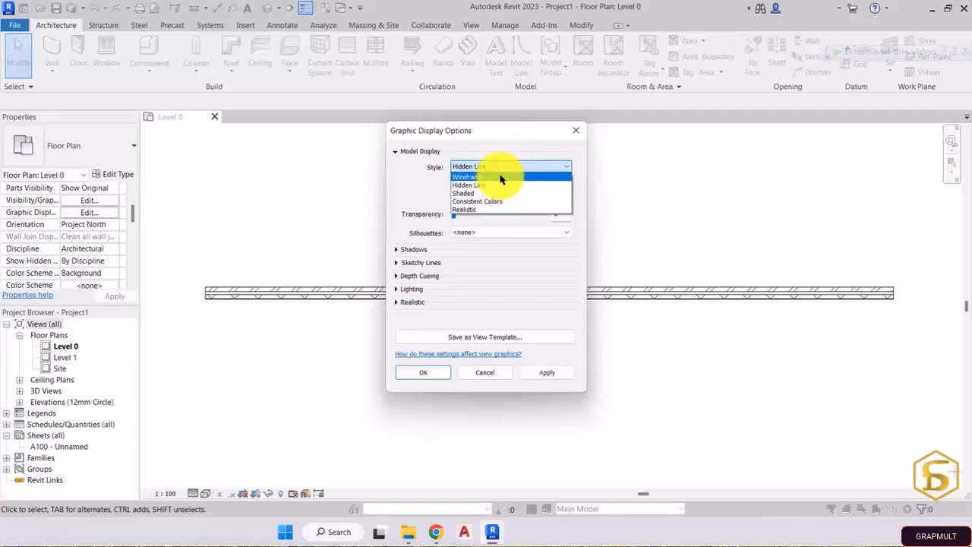
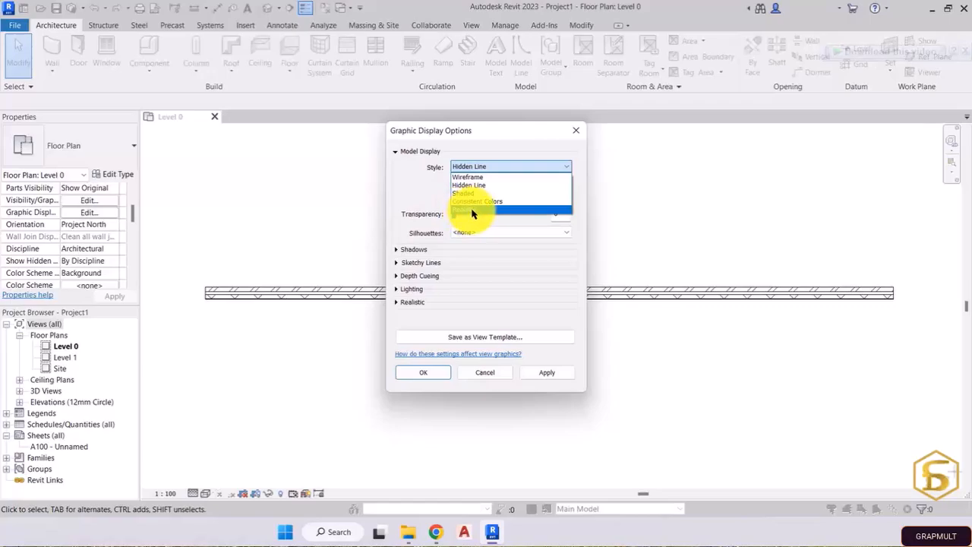
pyautogui.click(436, 196)
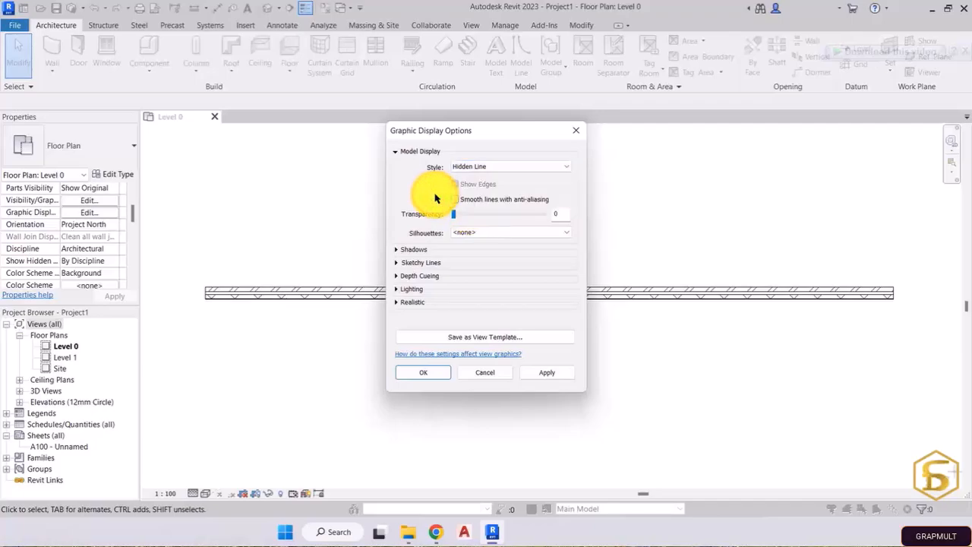
# Examine the Shadows, Sketchy Lines, Depth Cueing, Lighting and Realistic settings in the Graphic Display Options
pyautogui.click(397, 251)
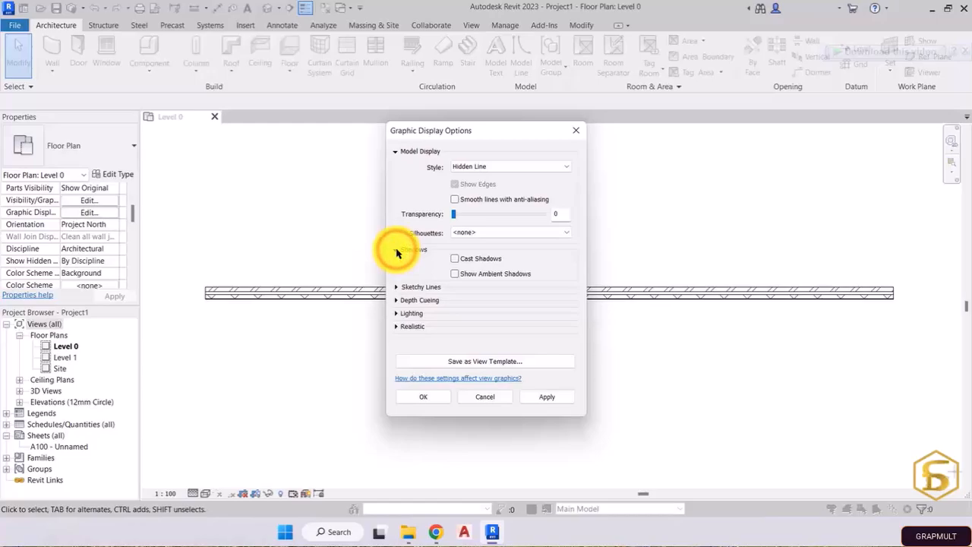
pyautogui.click(397, 251)
pyautogui.click(396, 263)
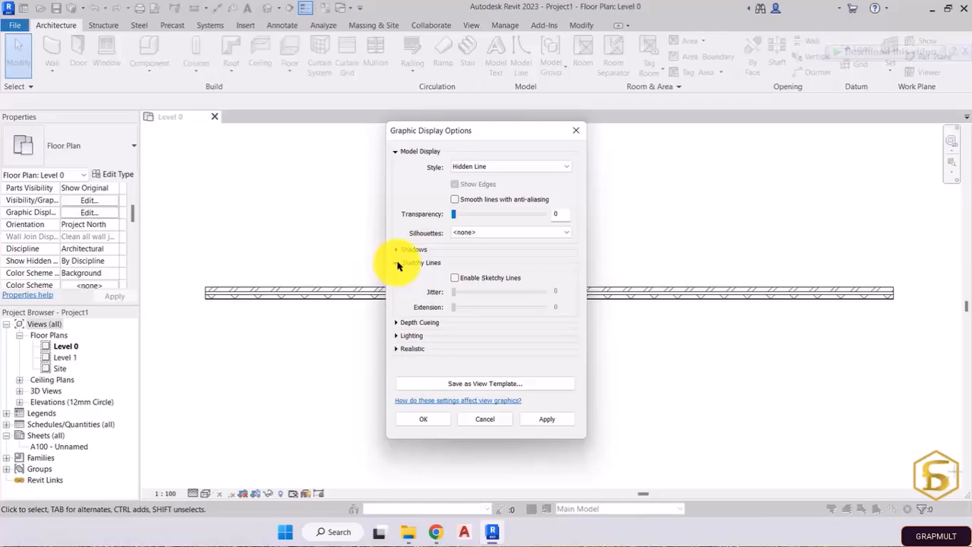
pyautogui.click(397, 262)
pyautogui.click(397, 276)
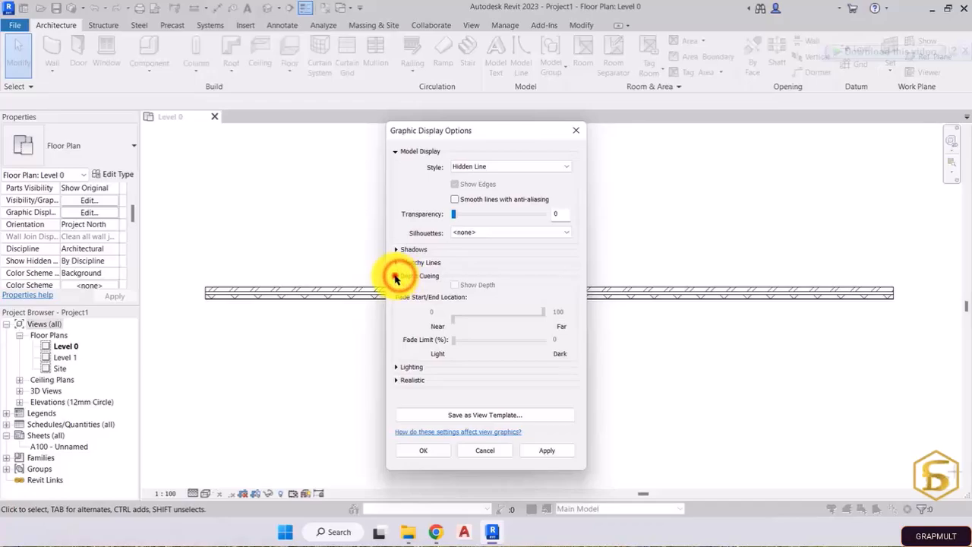
pyautogui.click(396, 277)
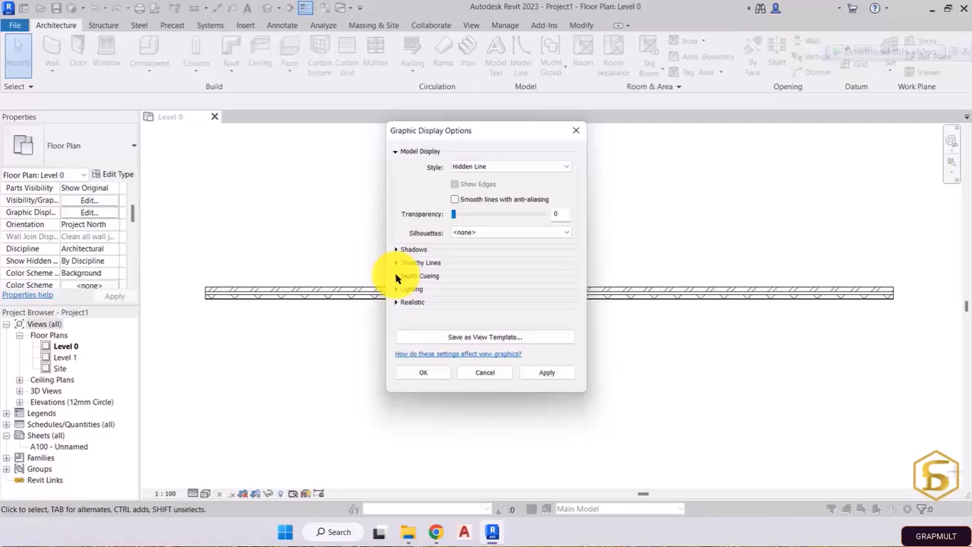
pyautogui.click(395, 290)
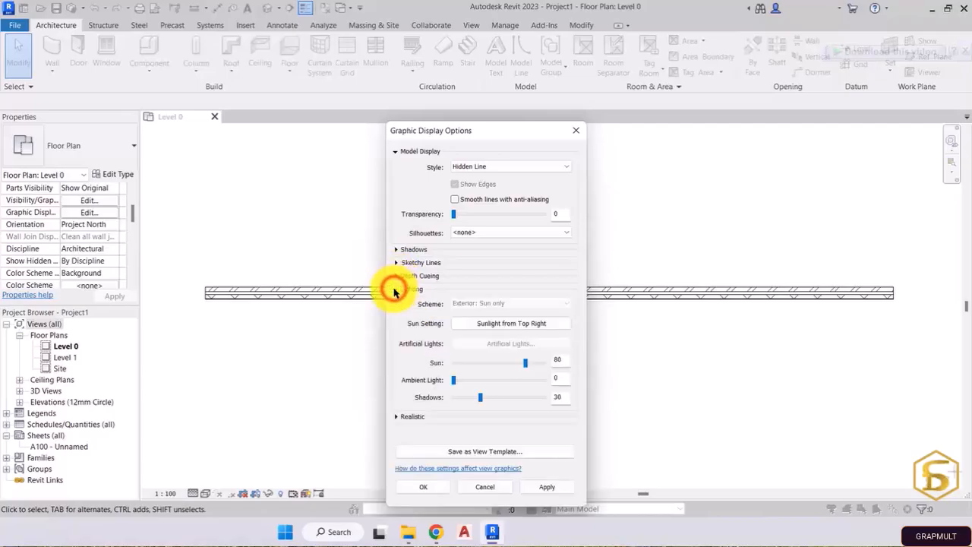
pyautogui.click(395, 289)
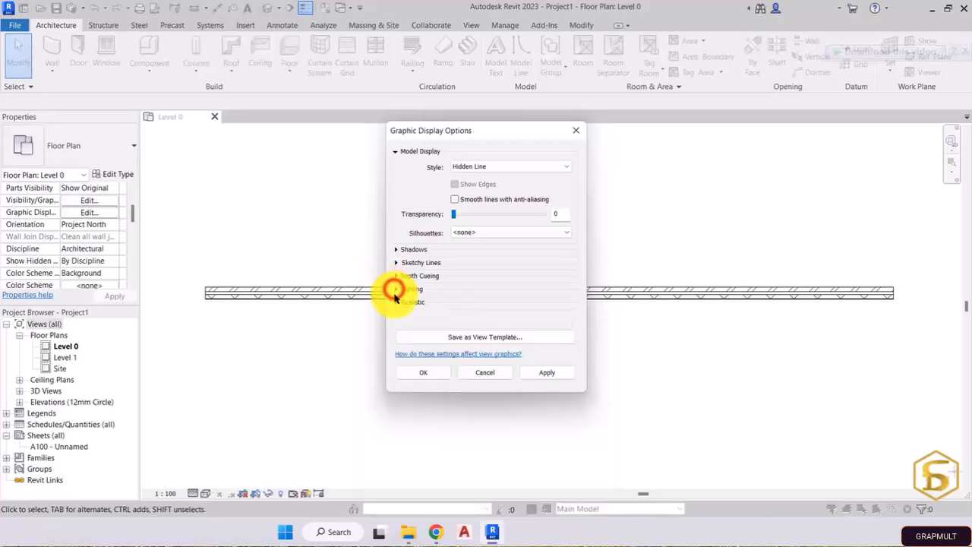
pyautogui.click(395, 301)
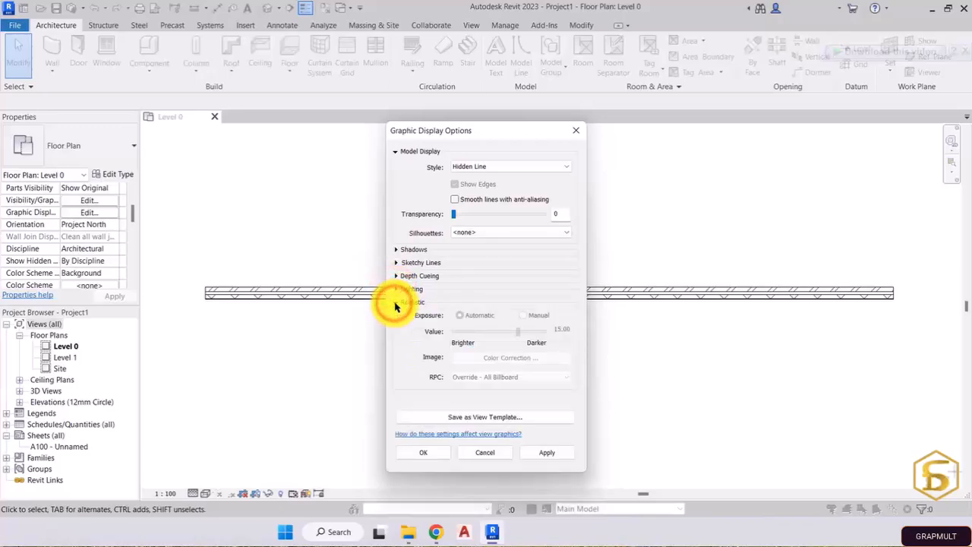
pyautogui.click(395, 301)
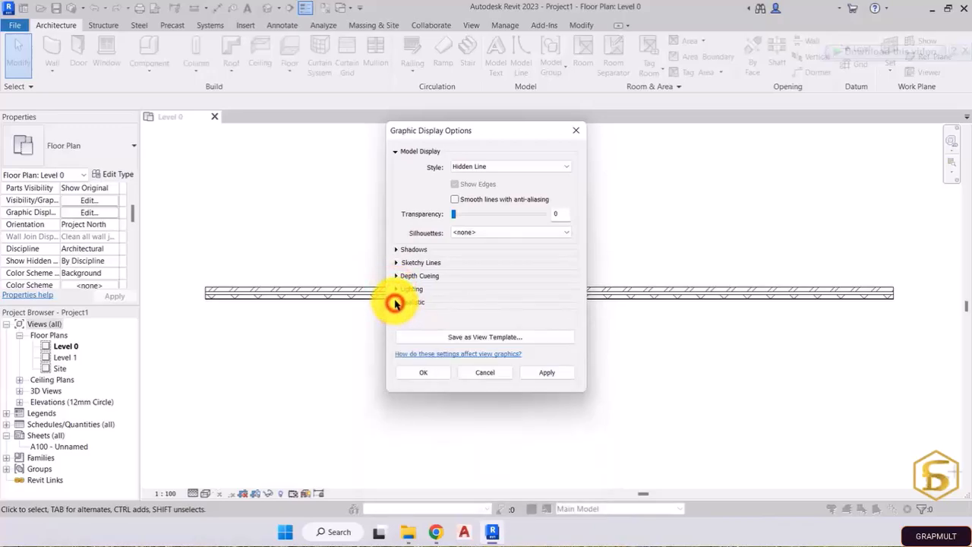
# Close the Graphic Display Options unchanged and examine Level 0's Discipline choices and Show Hidden Lines property
pyautogui.click(486, 373)
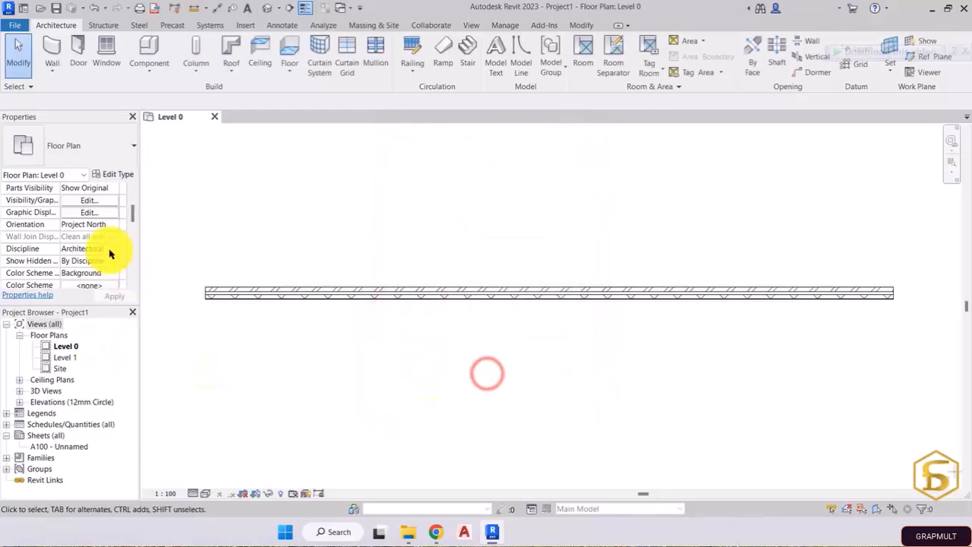
pyautogui.scroll(-1, 130, 207)
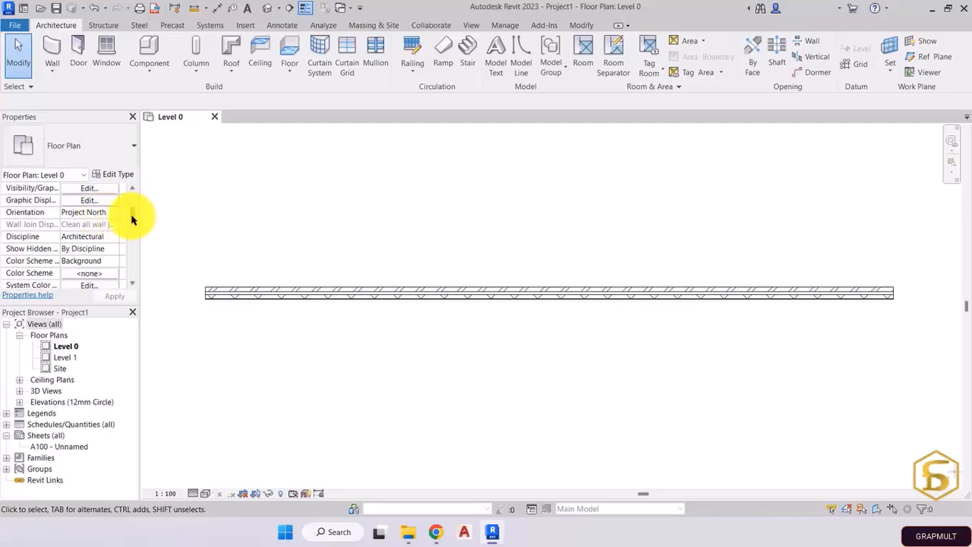
pyautogui.moveTo(131, 218); pyautogui.dragTo(132, 223)
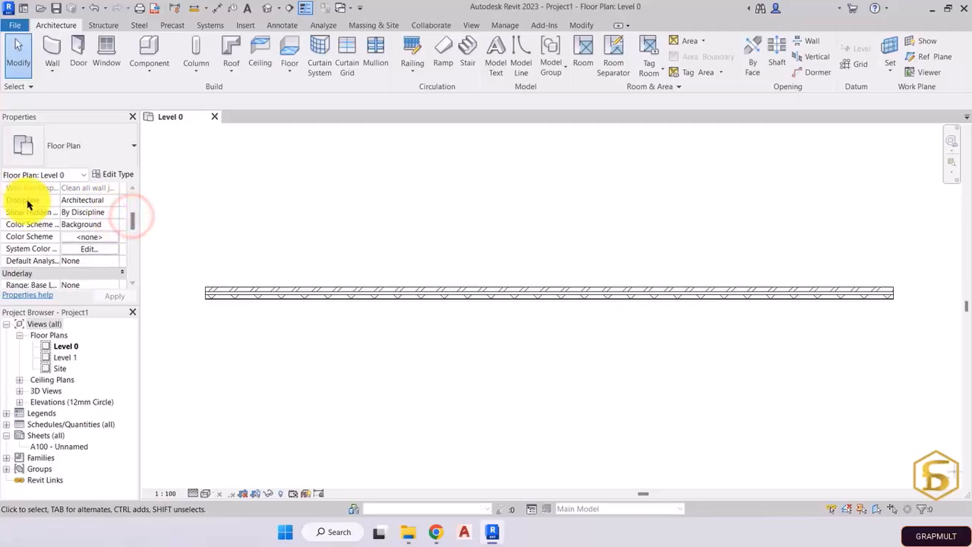
pyautogui.click(104, 200)
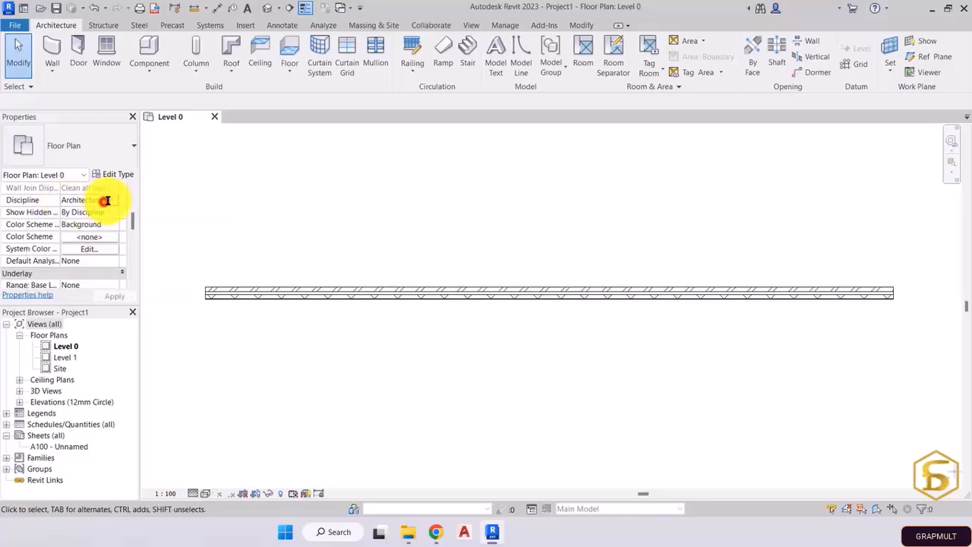
pyautogui.click(113, 202)
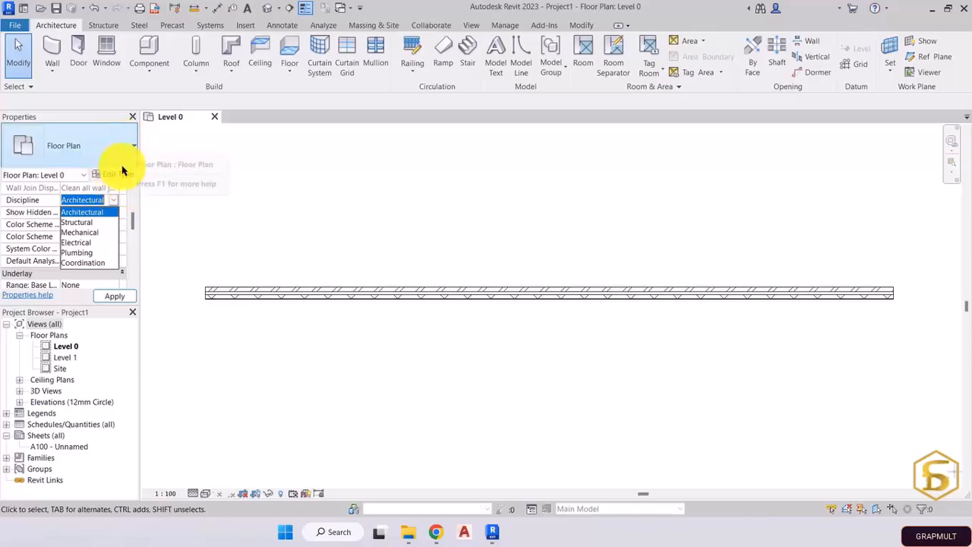
pyautogui.click(131, 199)
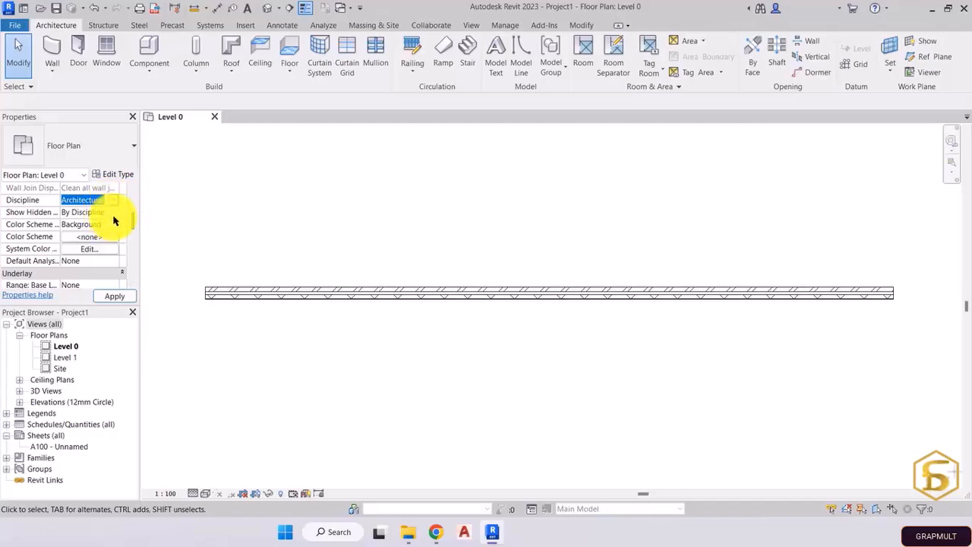
pyautogui.click(111, 214)
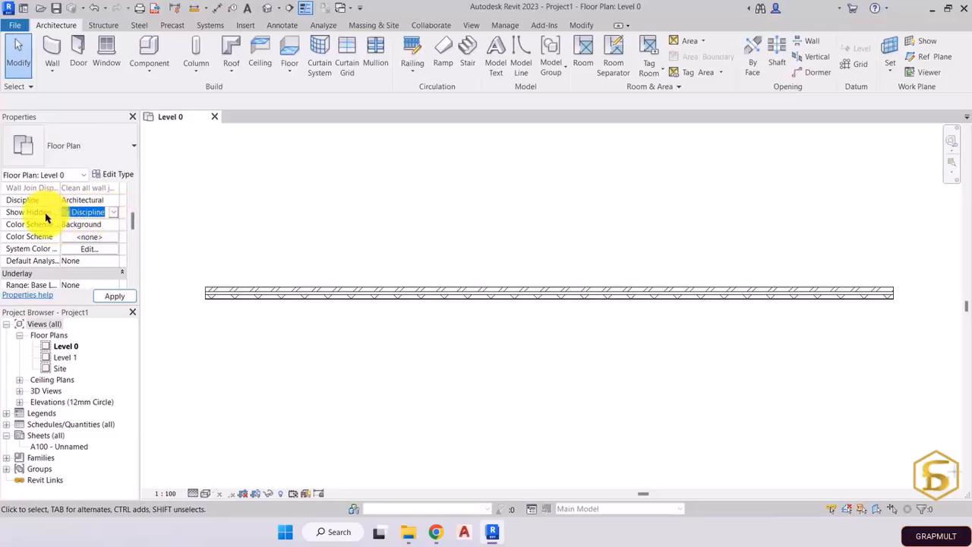
# Examine Level 0's color scheme, underlay, extents and identity data properties, including the view templates available for assignment
pyautogui.scroll(-3, 57, 252)
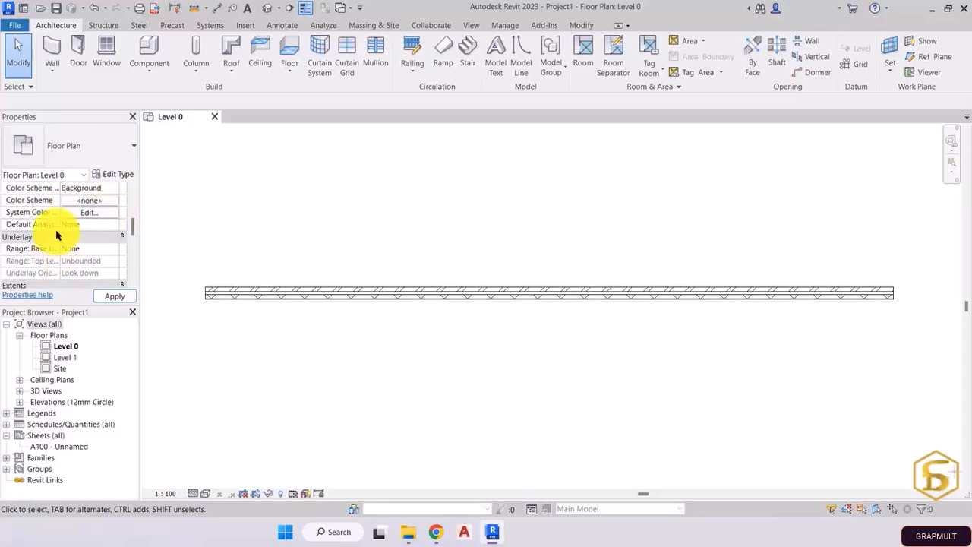
pyautogui.scroll(-3, 54, 207)
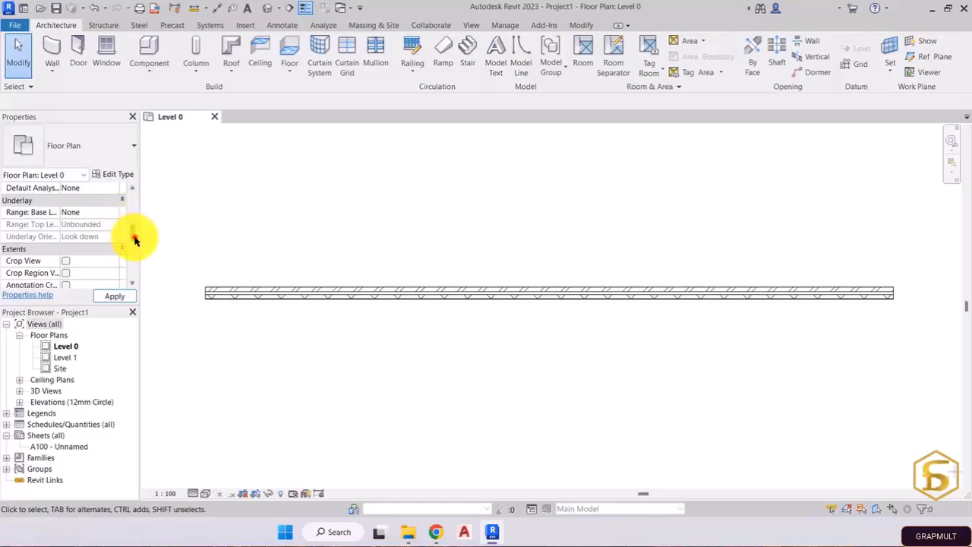
pyautogui.scroll(-3, 134, 240)
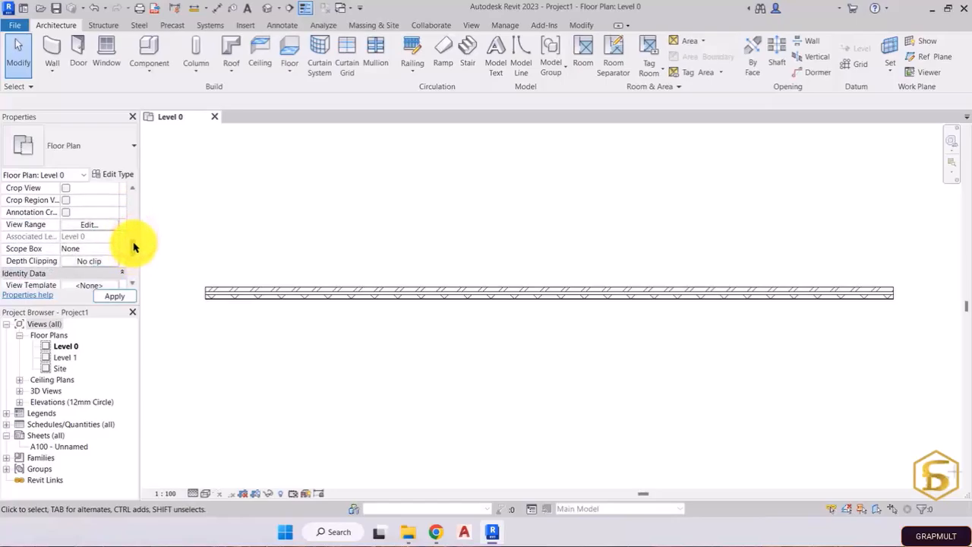
pyautogui.scroll(1, 133, 241)
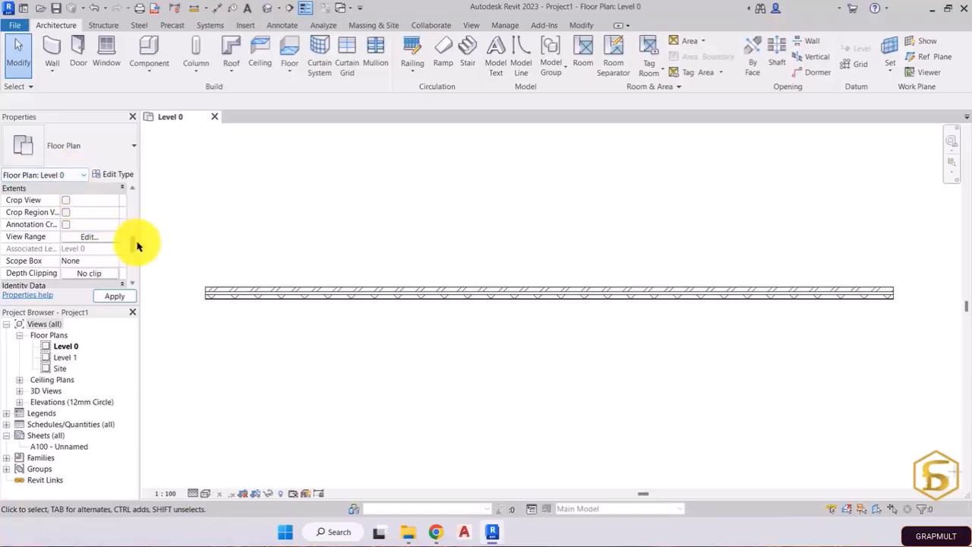
pyautogui.moveTo(137, 245); pyautogui.dragTo(132, 262)
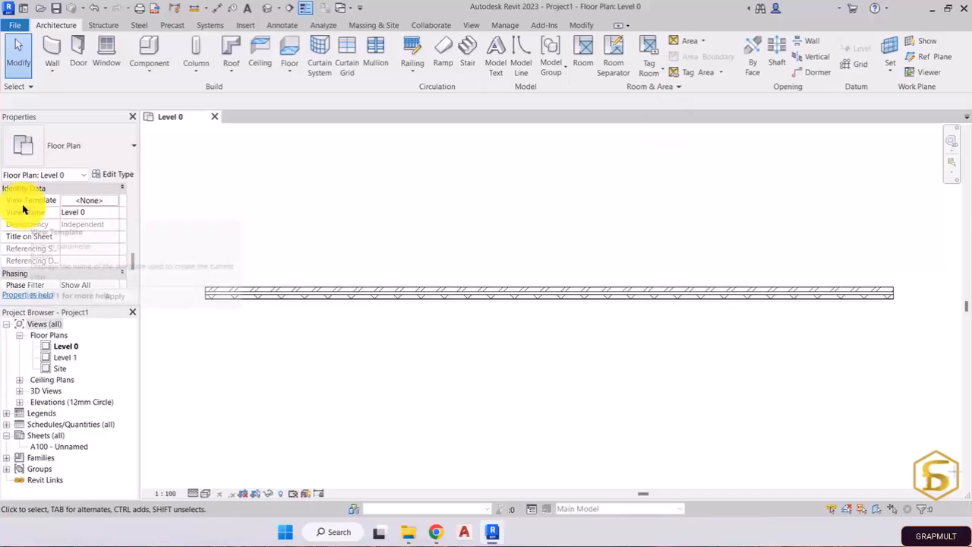
pyautogui.click(89, 201)
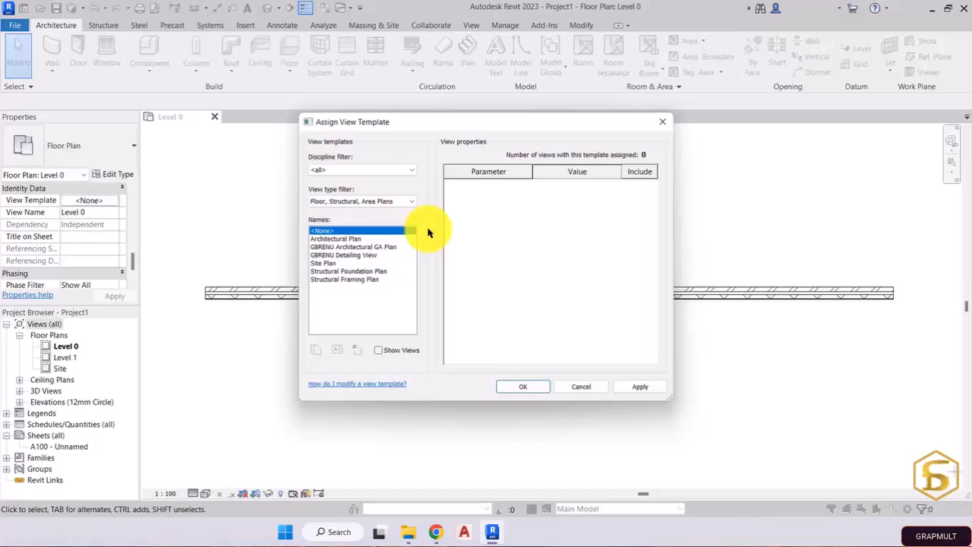
pyautogui.click(589, 388)
pyautogui.click(80, 214)
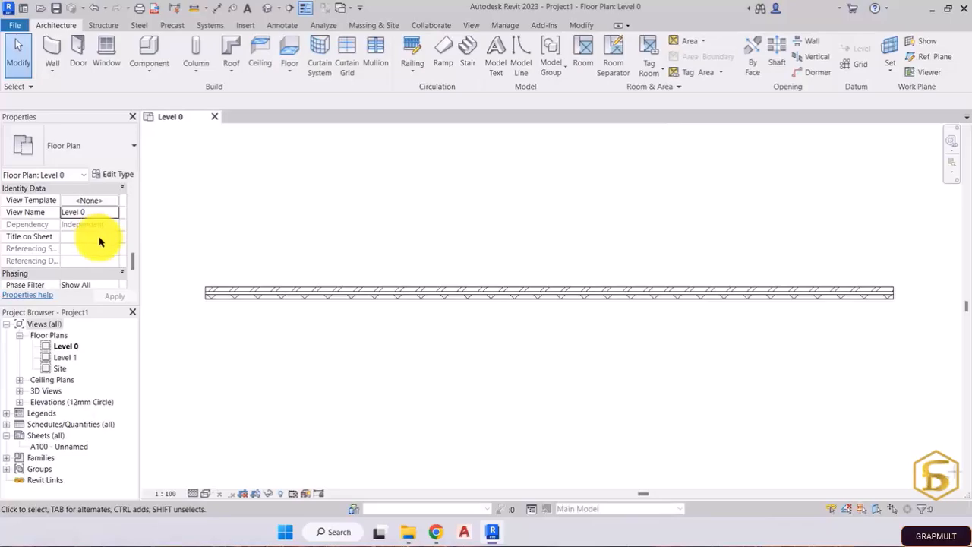
# Try the Existing phase on the Level 0 floor plan and return it to New Construction
pyautogui.scroll(-3, 99, 242)
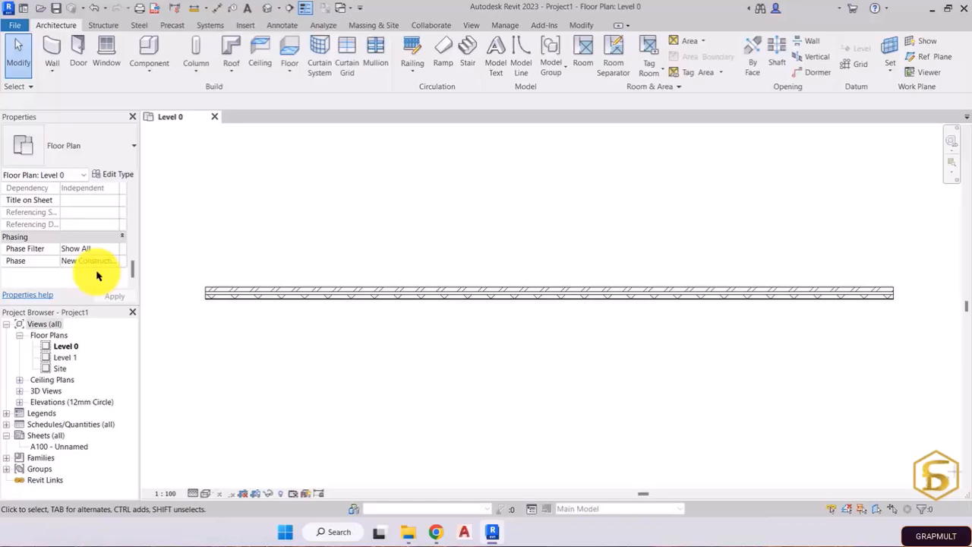
pyautogui.click(121, 261)
pyautogui.click(115, 261)
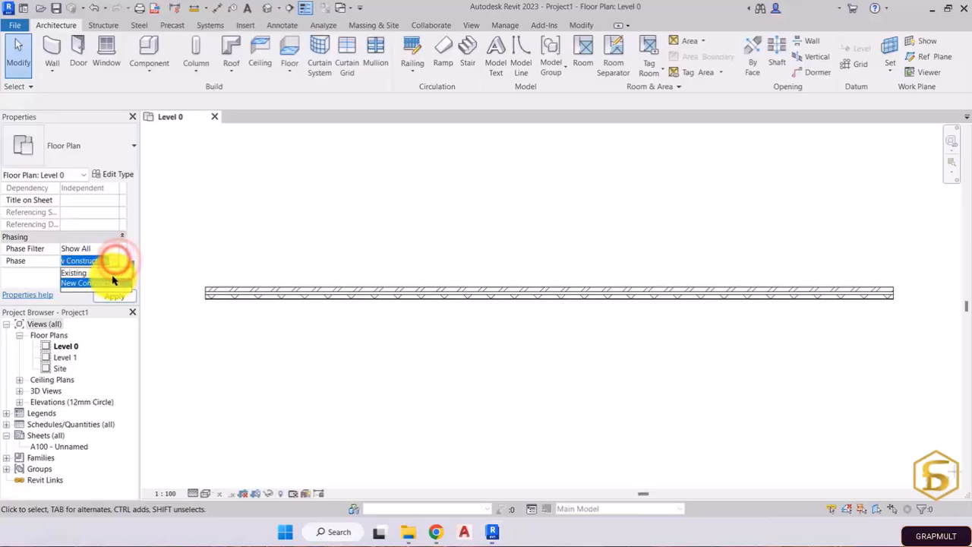
pyautogui.click(76, 272)
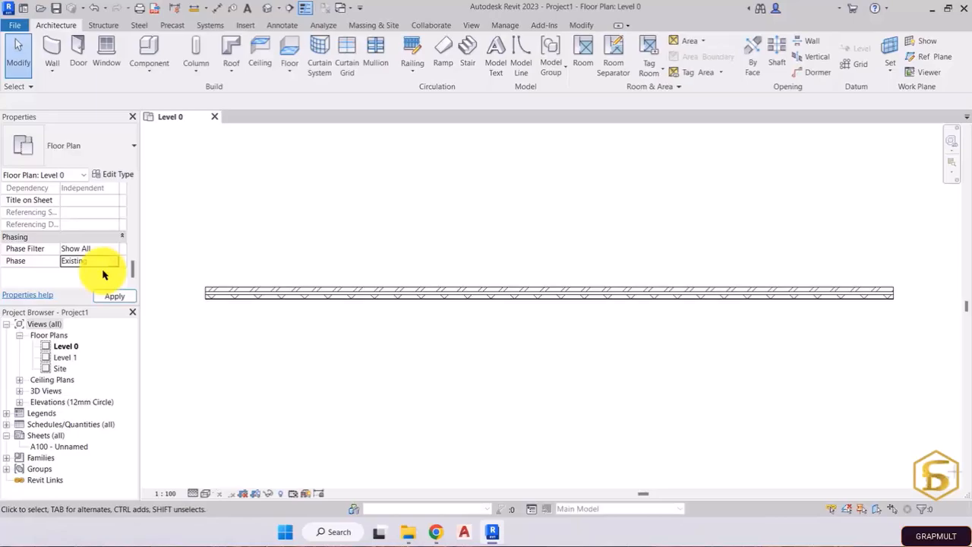
pyautogui.click(114, 263)
pyautogui.click(114, 261)
pyautogui.click(101, 284)
pyautogui.click(98, 280)
pyautogui.scroll(2, 99, 253)
pyautogui.scroll(3, 103, 249)
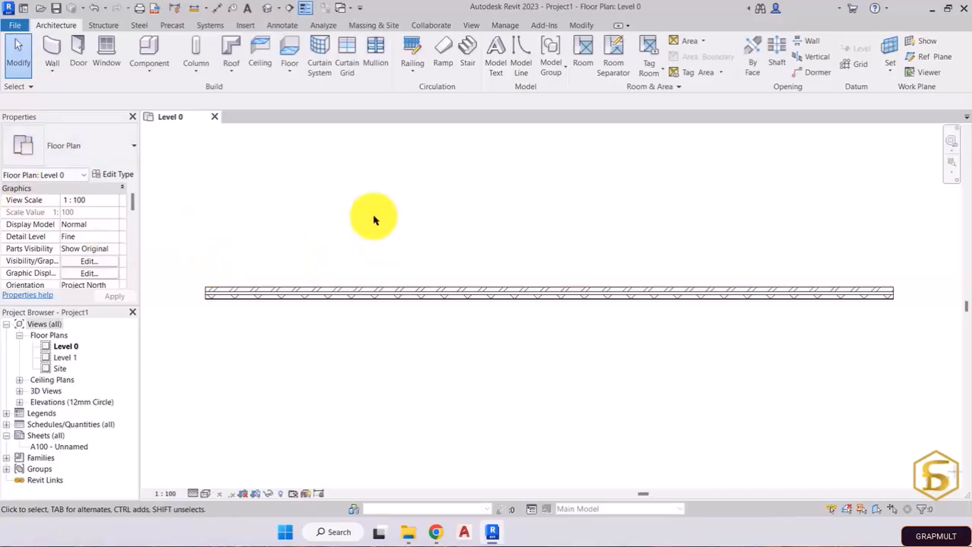
# Select the sample wall and examine the available basic, curtain and stacked wall types, keeping its current type
pyautogui.click(323, 289)
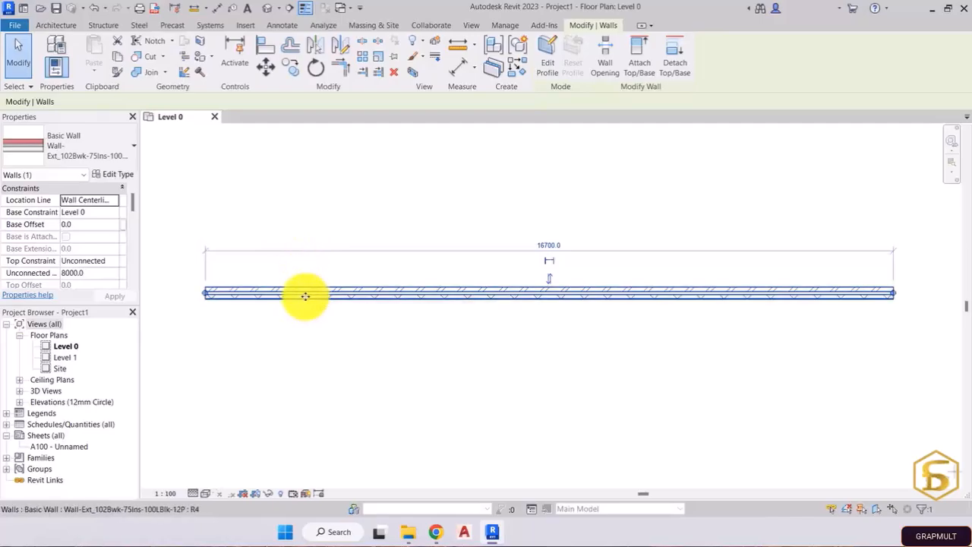
pyautogui.click(126, 148)
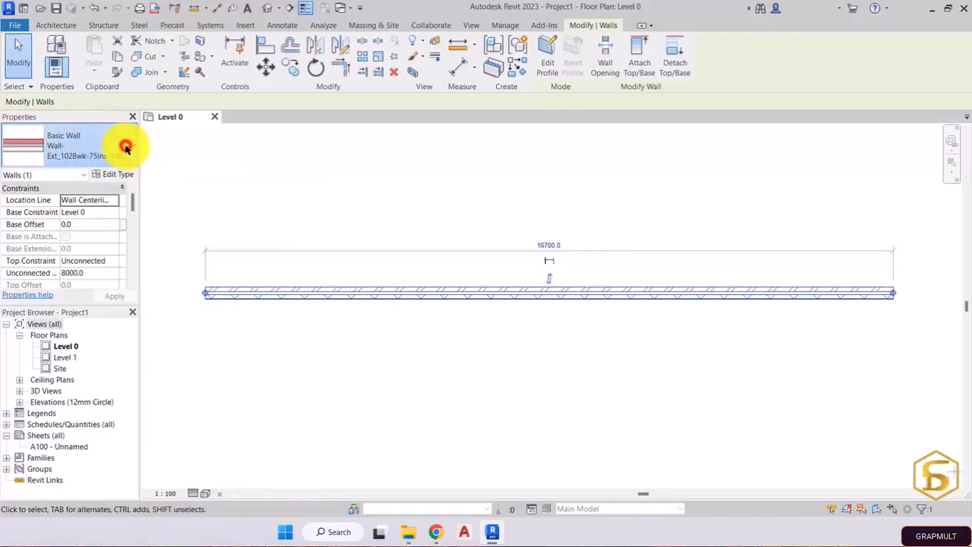
pyautogui.moveTo(207, 323); pyautogui.dragTo(208, 240)
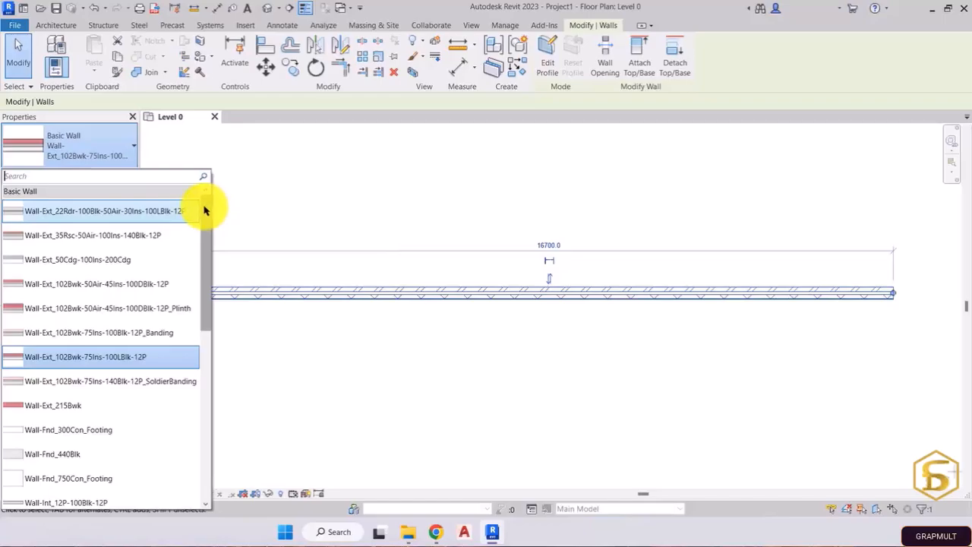
pyautogui.moveTo(204, 210); pyautogui.dragTo(197, 360)
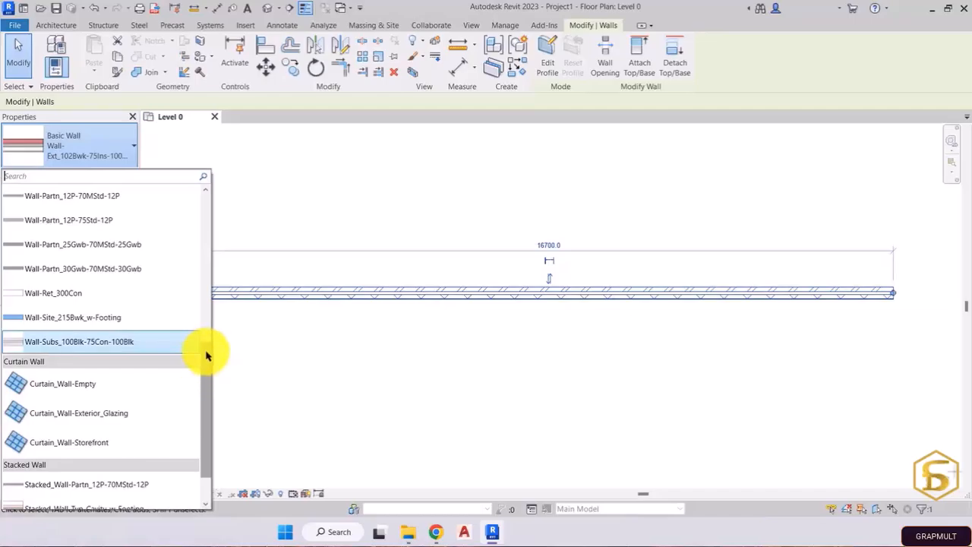
pyautogui.click(206, 353)
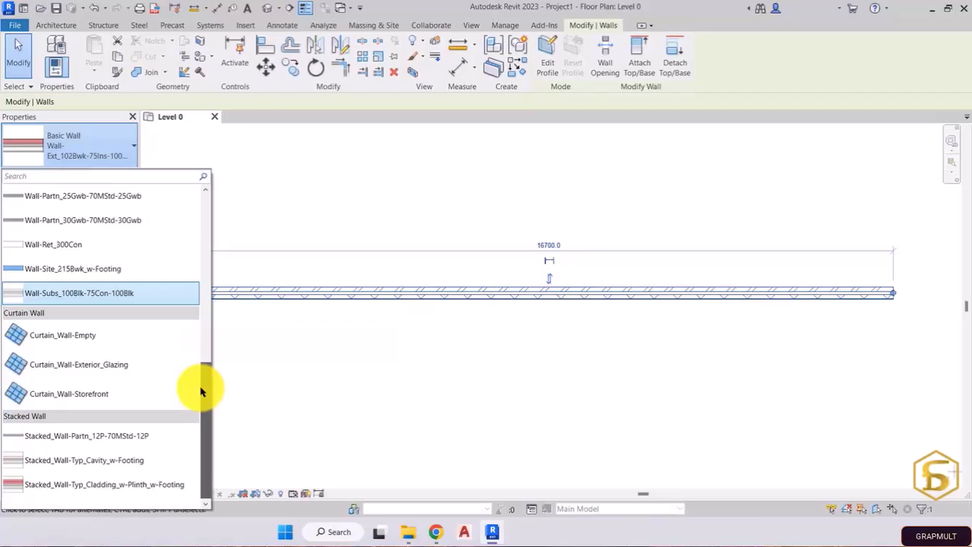
pyautogui.moveTo(201, 391); pyautogui.dragTo(204, 196)
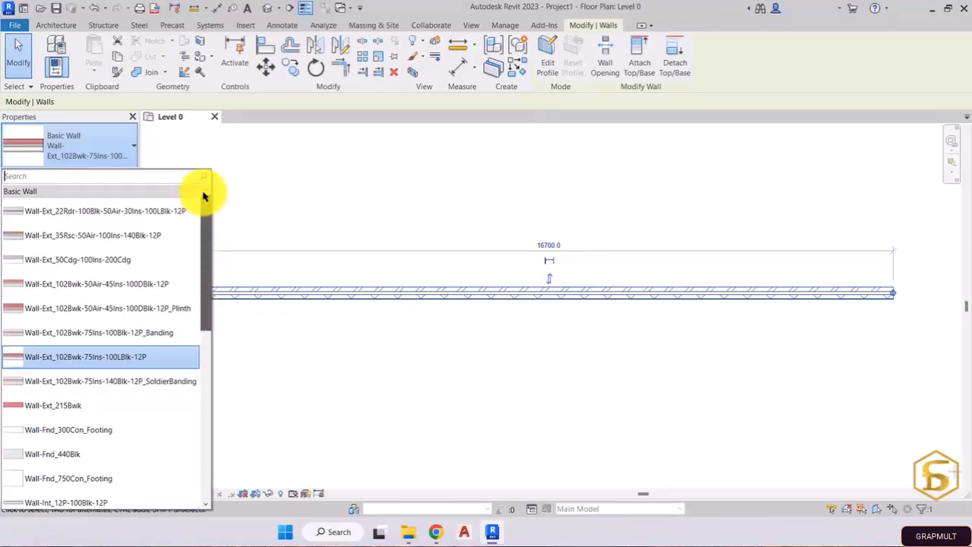
pyautogui.click(114, 143)
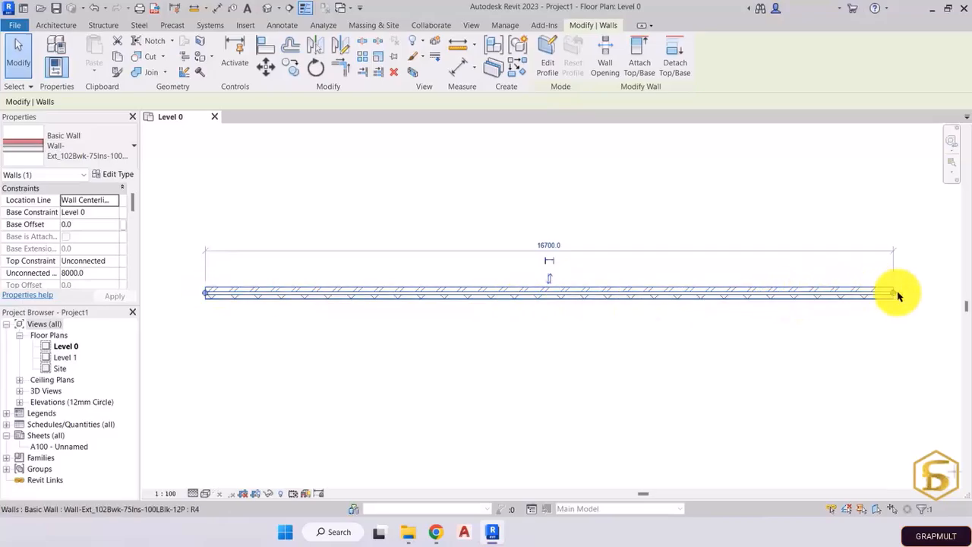
# Shorten the sample wall to 1500 mm by moving its end along the wall centerline
pyautogui.moveTo(894, 293); pyautogui.dragTo(267, 293)
pyautogui.scroll(10, 196, 290)
pyautogui.moveTo(258, 306); pyautogui.dragTo(375, 296, button='middle')
pyautogui.moveTo(247, 295); pyautogui.dragTo(251, 293)
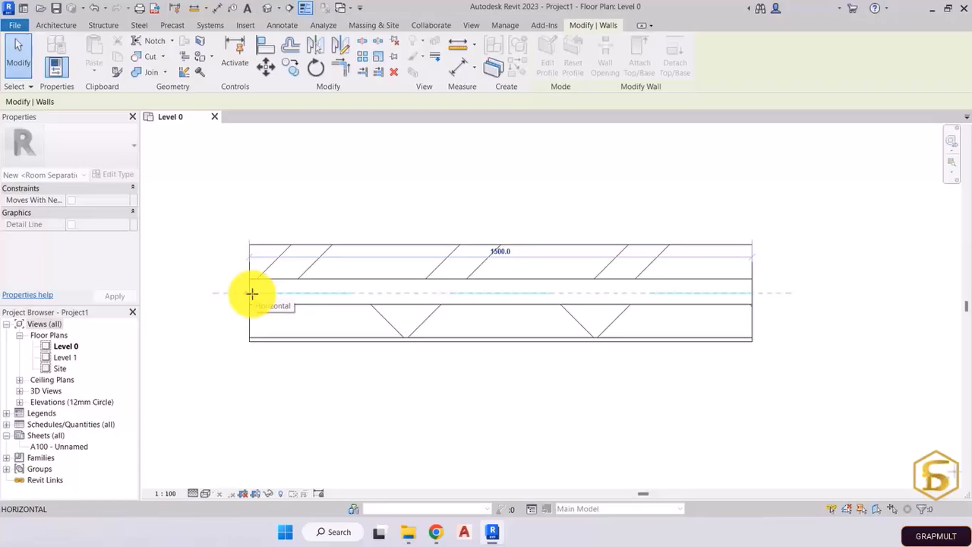
pyautogui.moveTo(252, 294); pyautogui.dragTo(250, 293)
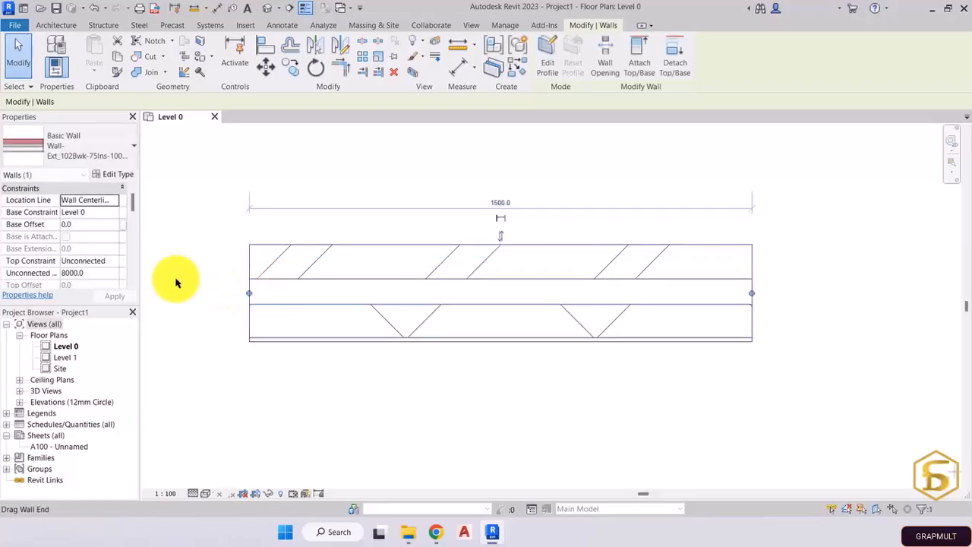
# Set the wall's Location Line to Finish Face: Interior and stretch its left end to a 1600 mm wall length
pyautogui.click(113, 200)
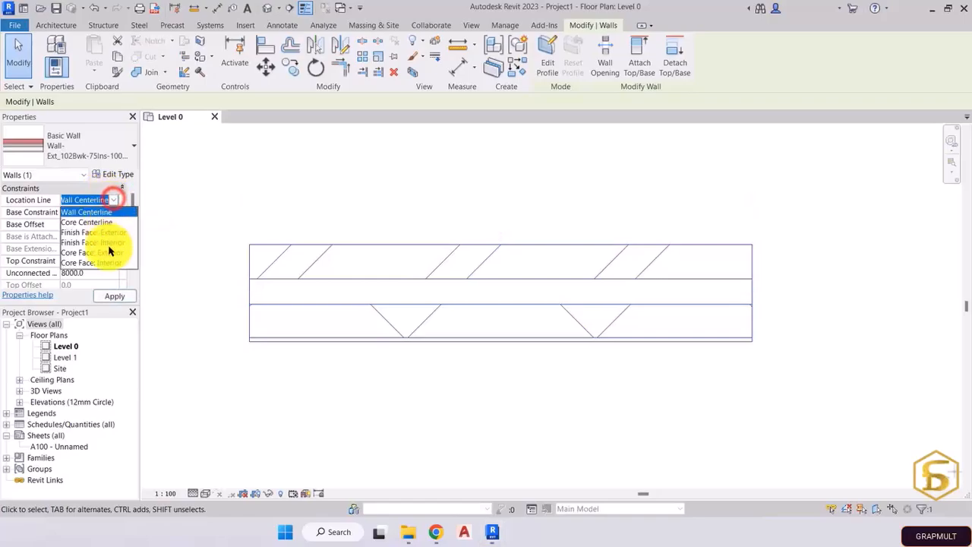
pyautogui.click(108, 243)
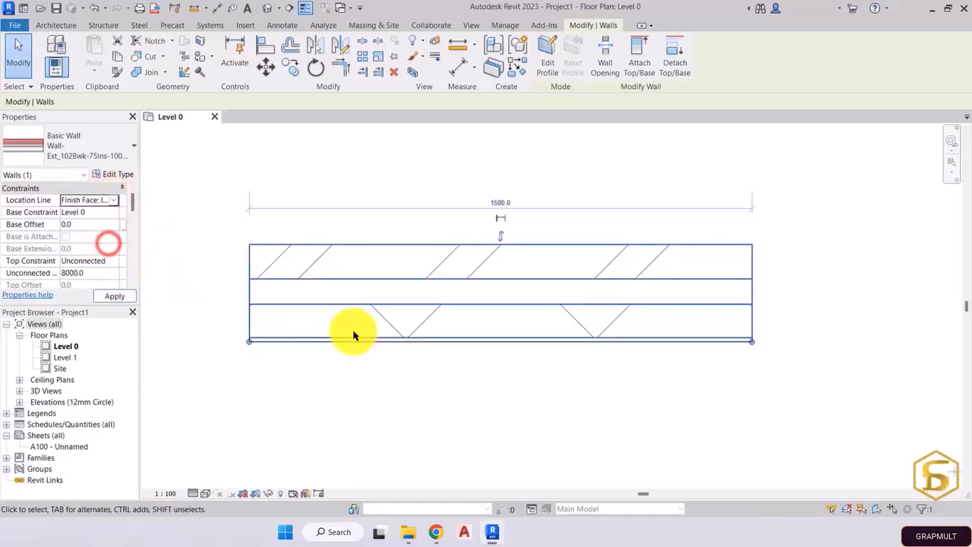
pyautogui.moveTo(247, 341); pyautogui.dragTo(216, 343)
# Set the wall's Location Line to Finish Face: Exterior and shorten the wall to 1560 mm from its left end
pyautogui.click(113, 200)
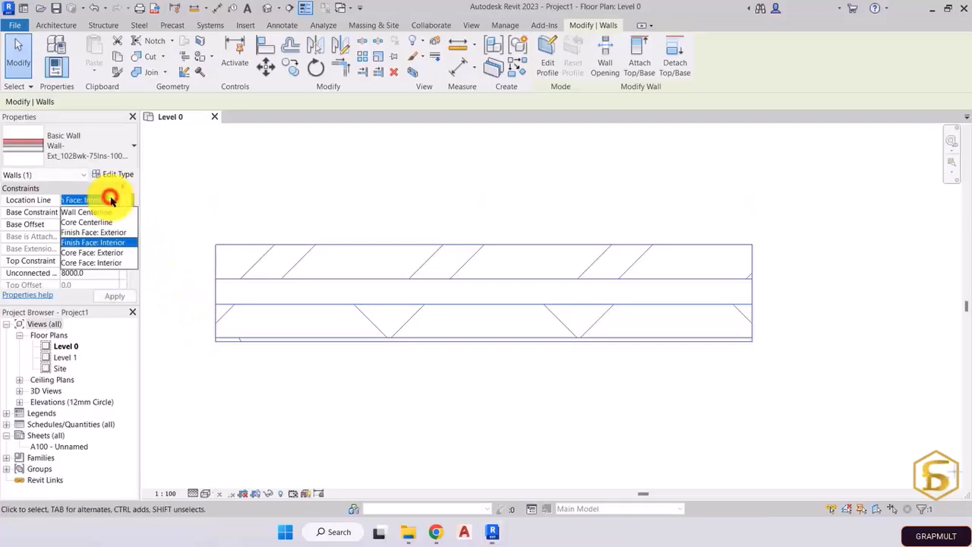
pyautogui.click(106, 232)
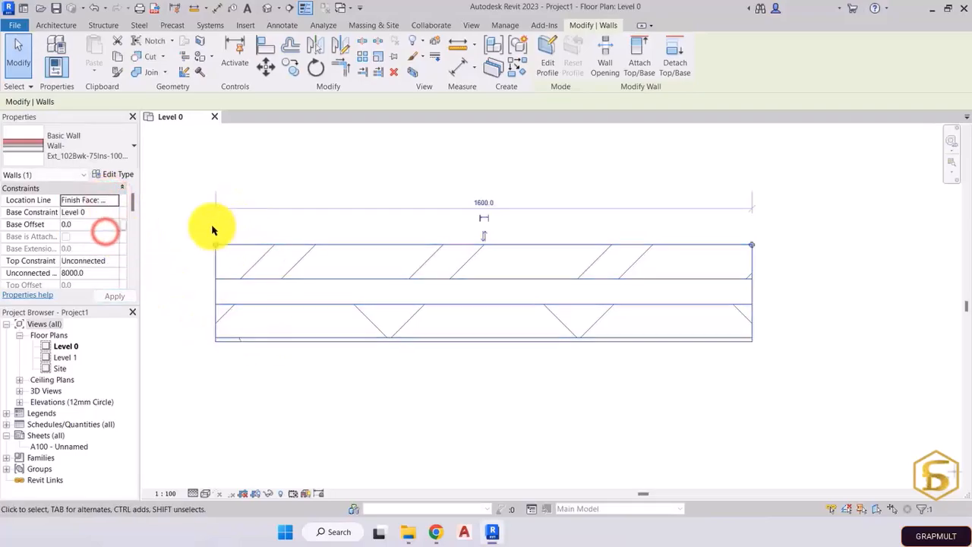
pyautogui.moveTo(214, 244)
pyautogui.mouseDown()
pyautogui.moveTo(464, 258)
pyautogui.moveTo(208, 241)
pyautogui.moveTo(314, 240)
pyautogui.moveTo(229, 244)
pyautogui.mouseUp()
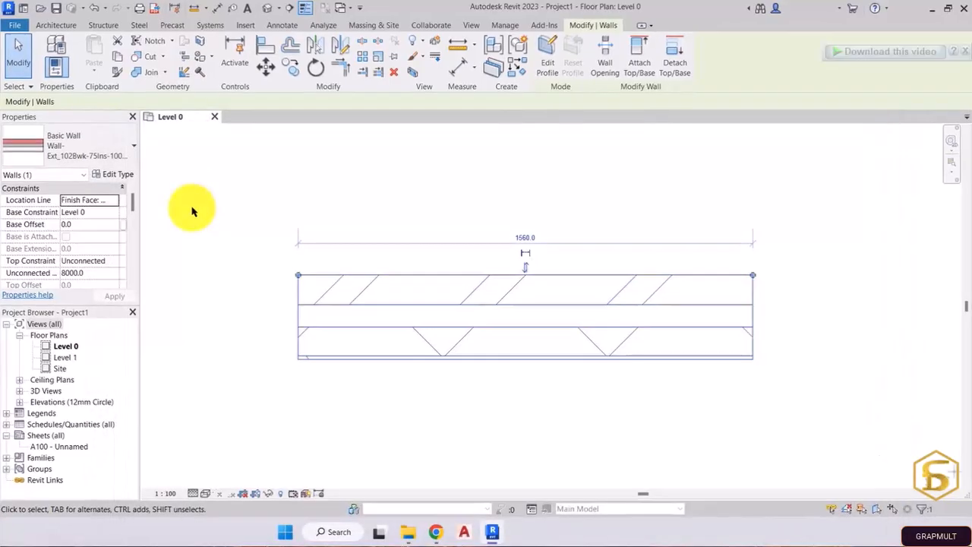
# Examine the wall's Base Offset, Top Constraint and Unconnected Height properties
pyautogui.click(107, 222)
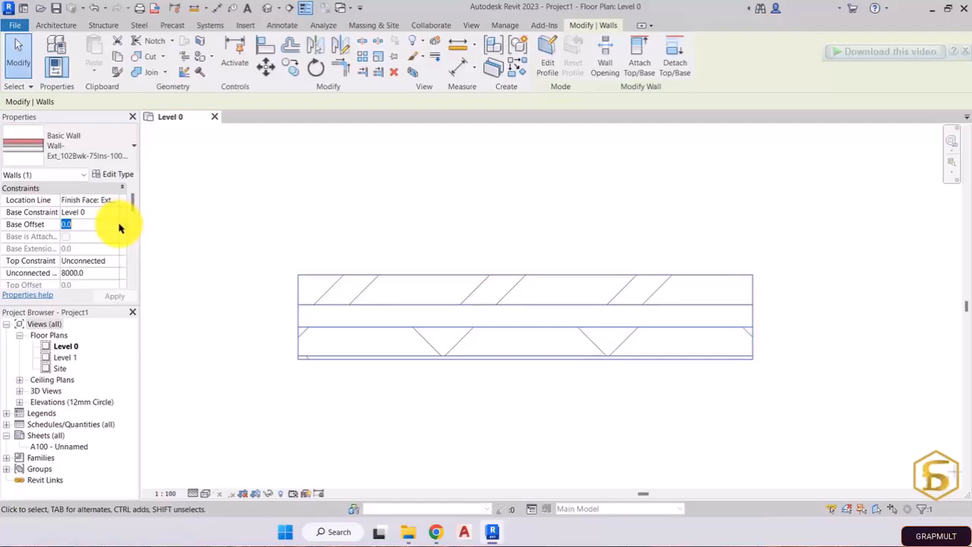
pyautogui.press('Return')
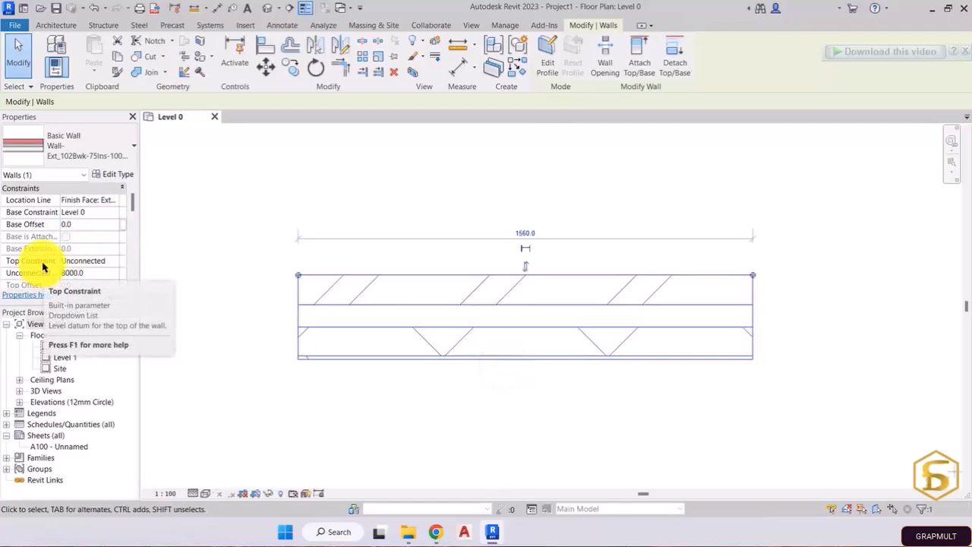
pyautogui.scroll(-1, 43, 258)
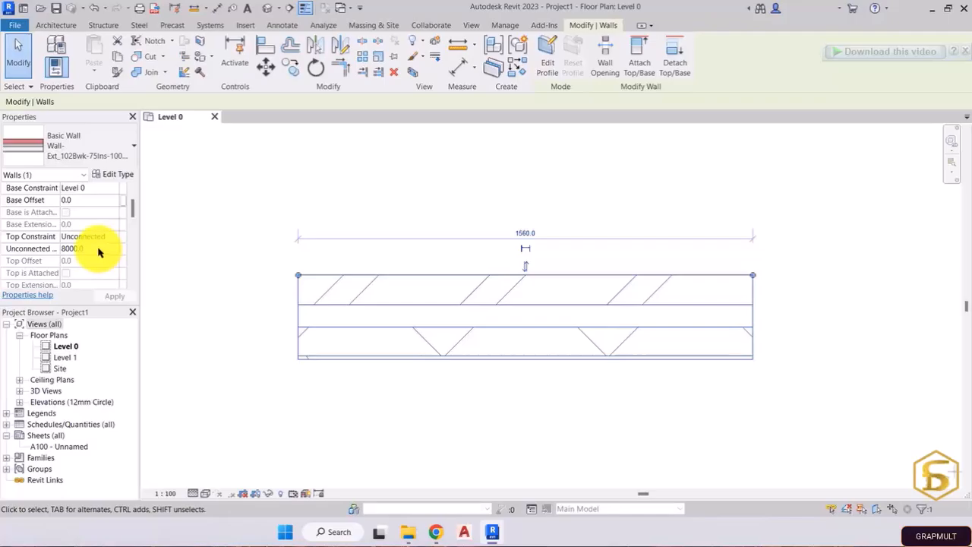
# Shorten the sample wall to 1260 mm by moving its left end
pyautogui.scroll(-2, 99, 252)
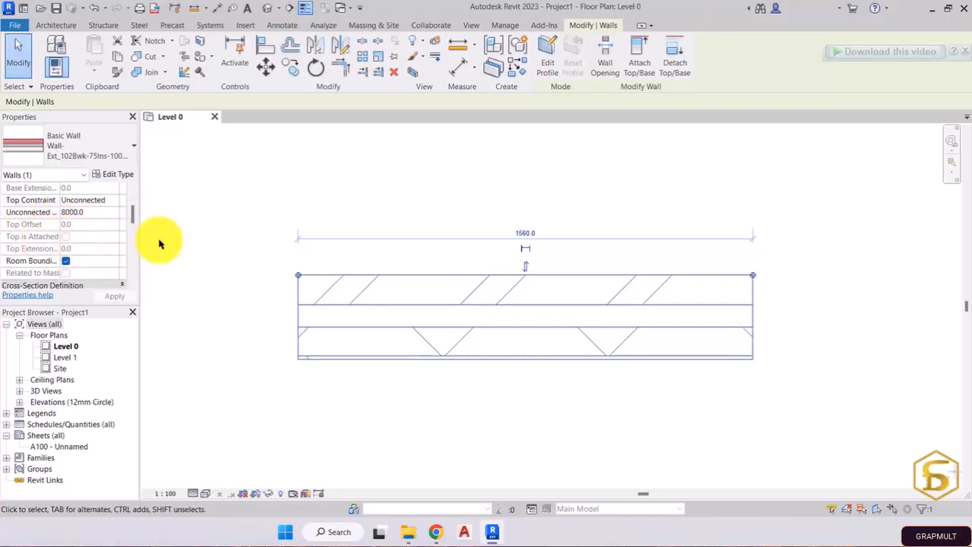
pyautogui.moveTo(133, 215); pyautogui.dragTo(133, 245)
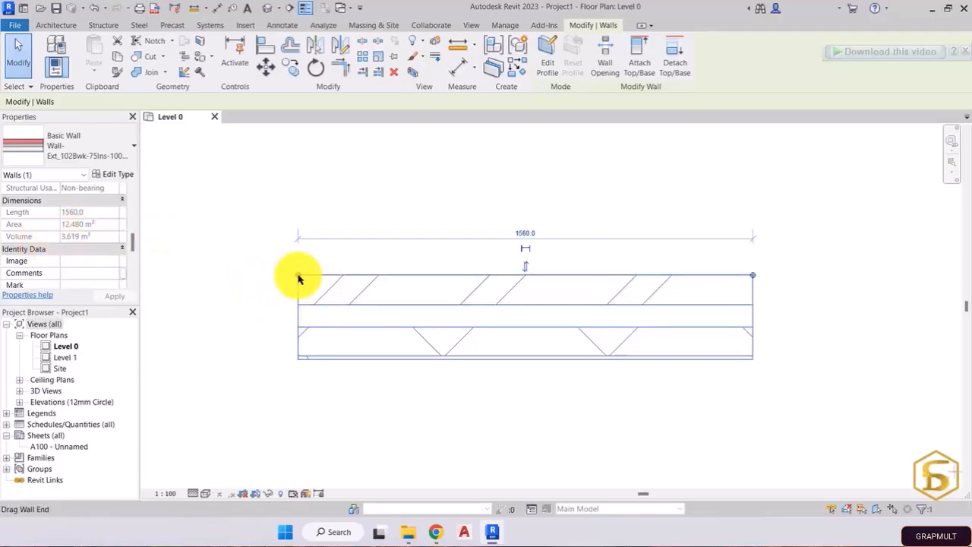
pyautogui.moveTo(298, 279); pyautogui.dragTo(383, 271)
# Examine the wall's structural, dimension, identity data and phasing properties
pyautogui.scroll(-5, 98, 237)
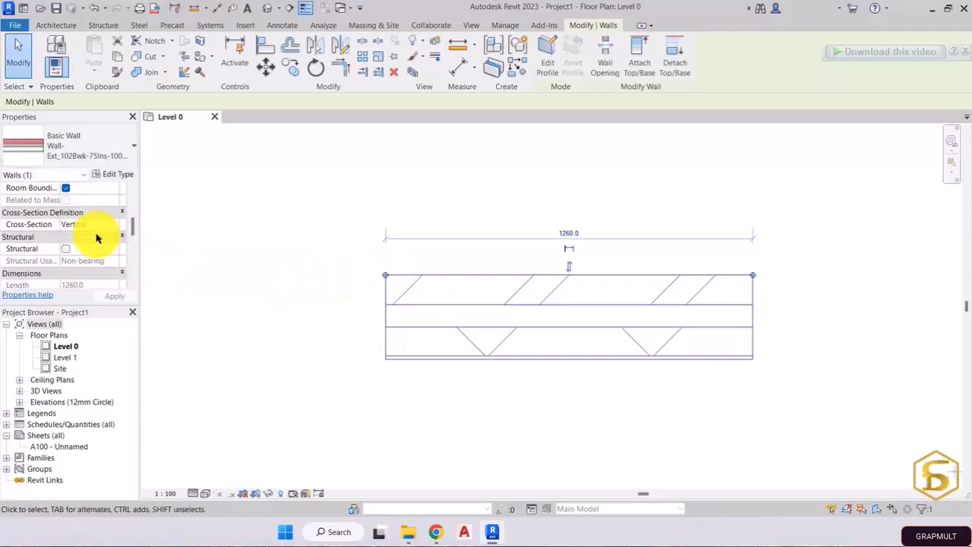
pyautogui.scroll(-4, 97, 238)
pyautogui.scroll(4, 96, 237)
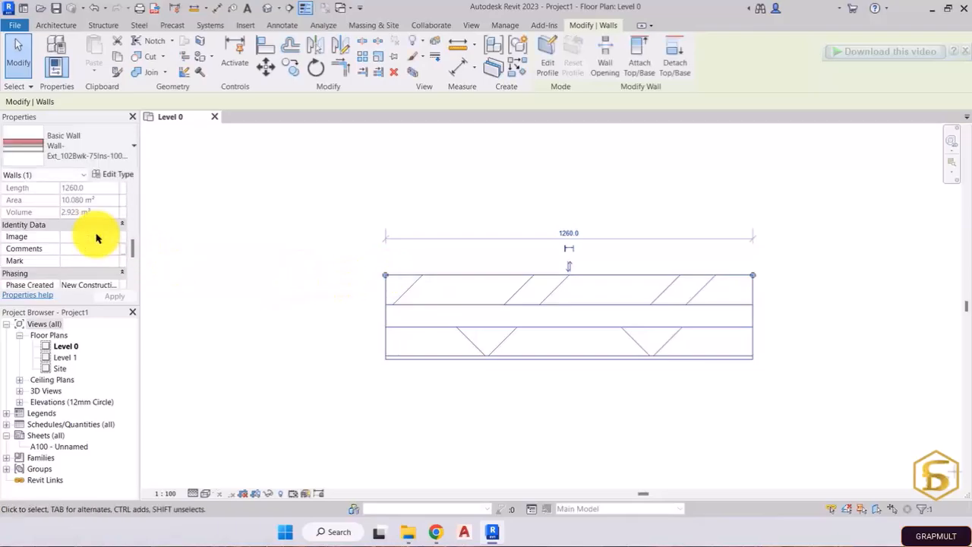
pyautogui.scroll(-1, 97, 238)
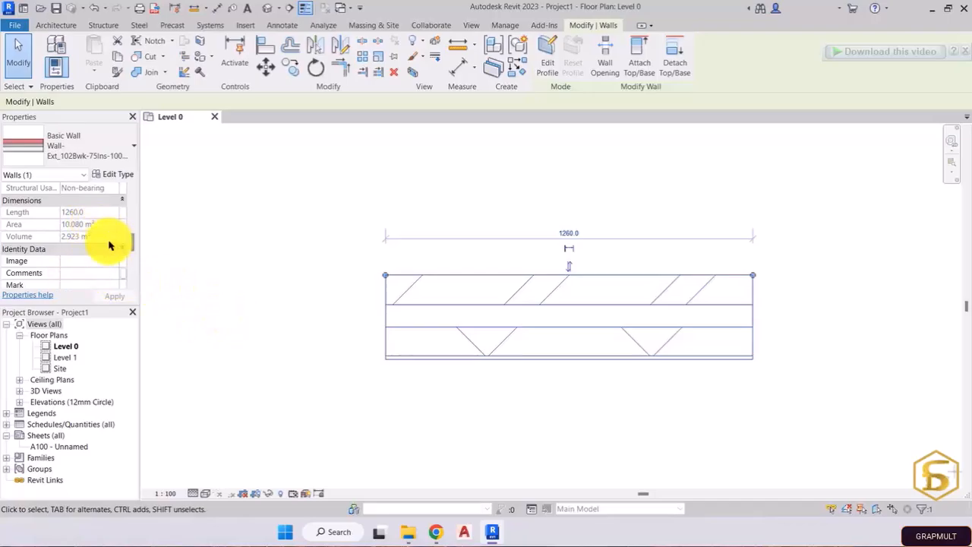
pyautogui.moveTo(132, 243); pyautogui.dragTo(132, 259)
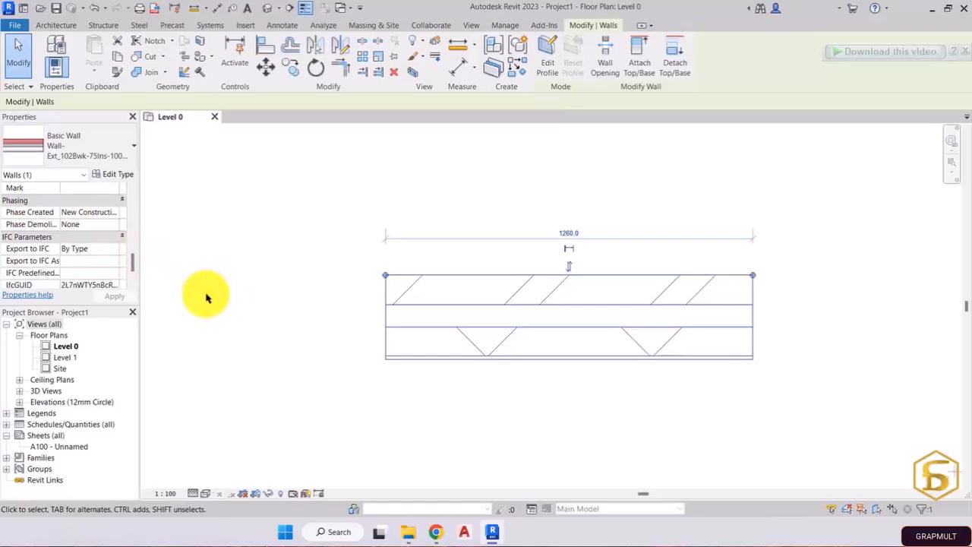
pyautogui.click(133, 260)
pyautogui.moveTo(132, 260); pyautogui.dragTo(132, 264)
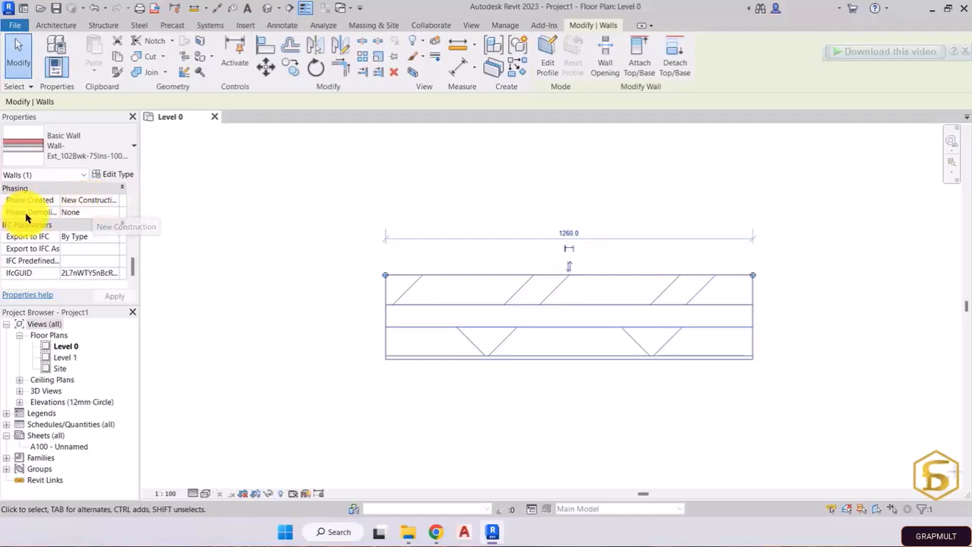
# Review the wall's Phase Demolished options and IFC parameters without changing them, and deselect the wall
pyautogui.click(111, 212)
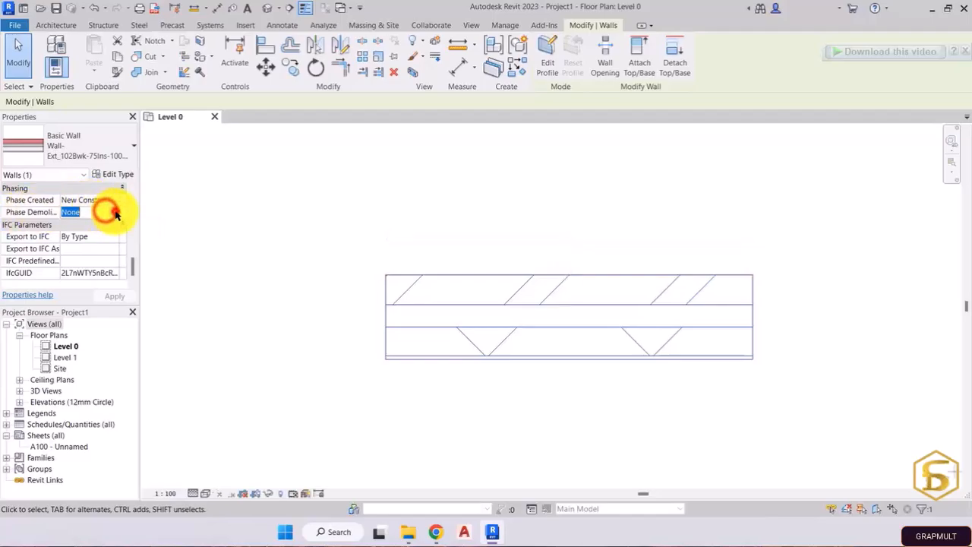
pyautogui.click(115, 212)
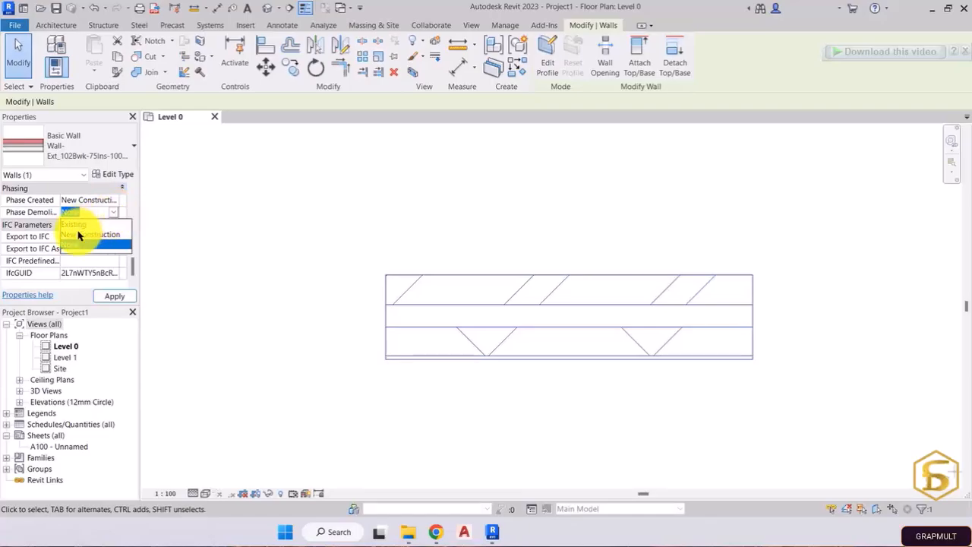
pyautogui.click(114, 214)
pyautogui.click(114, 218)
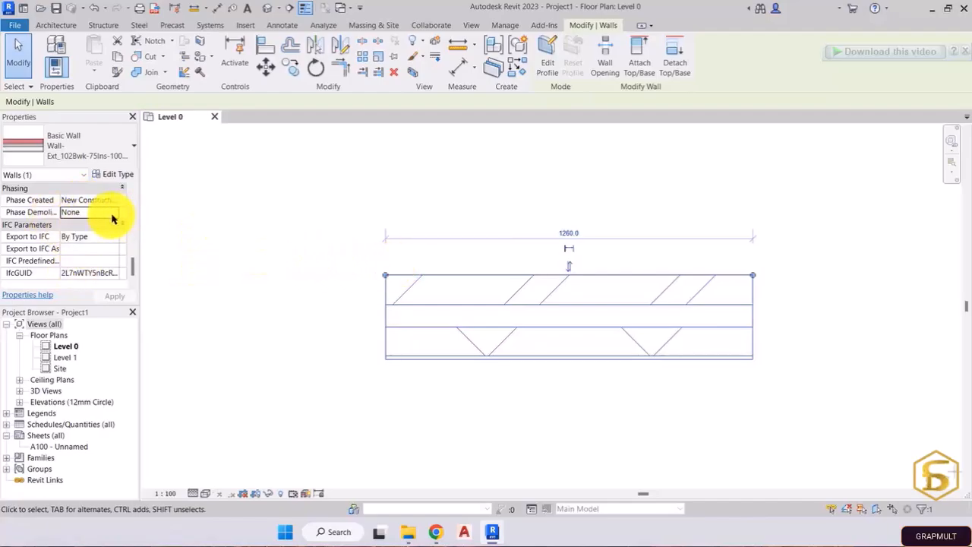
pyautogui.moveTo(132, 261); pyautogui.dragTo(132, 262)
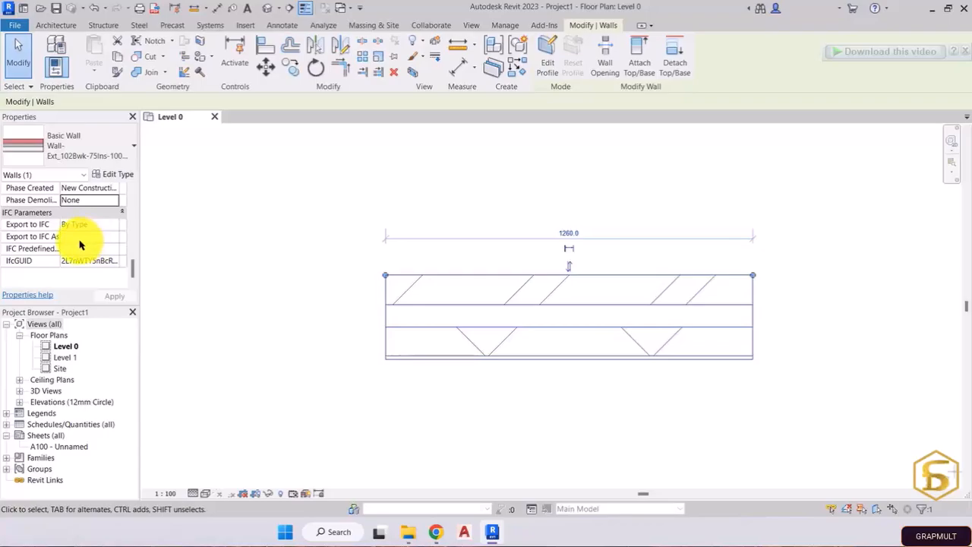
pyautogui.click(117, 227)
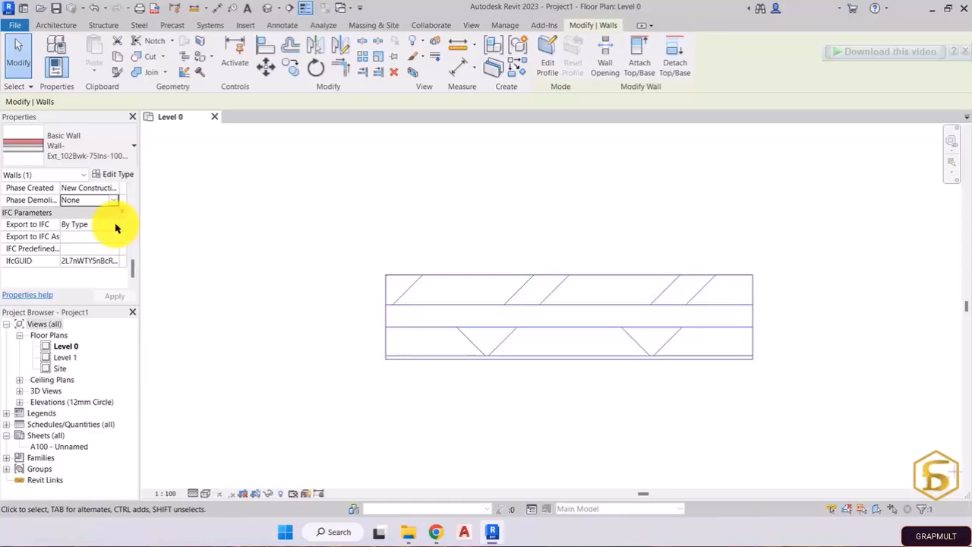
pyautogui.click(211, 287)
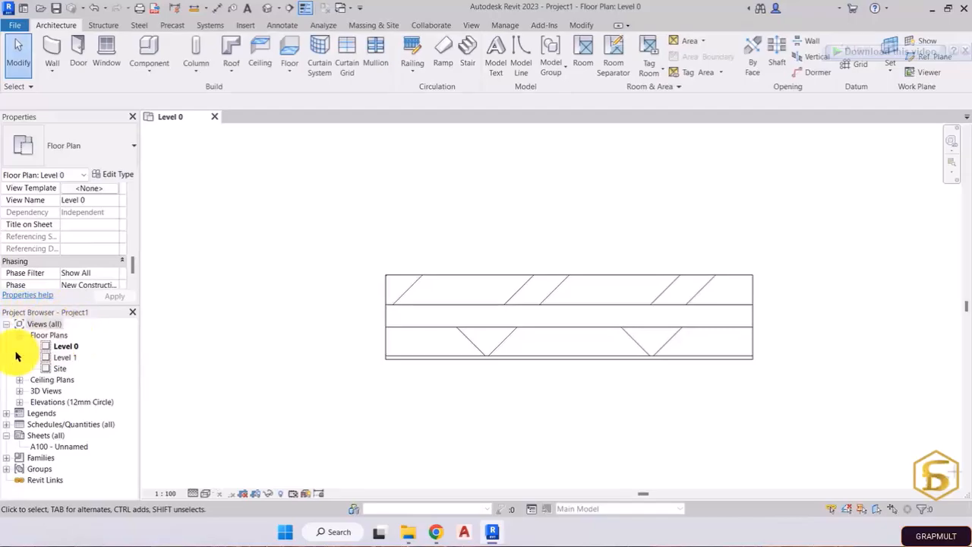
# Collapse and re-expand the project's Views, and go through its Floor Plans, Ceiling Plans, 3D Views and Elevations categories
pyautogui.click(7, 323)
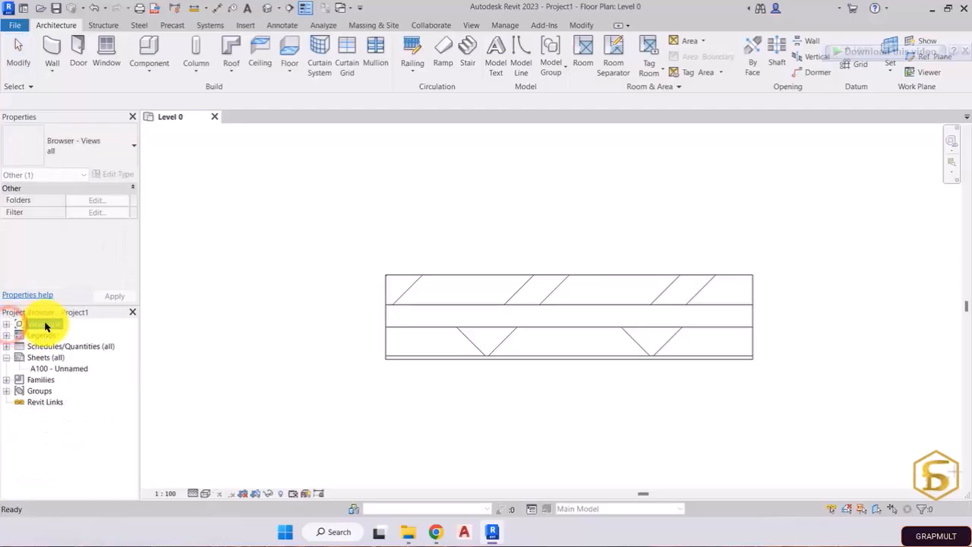
pyautogui.click(8, 324)
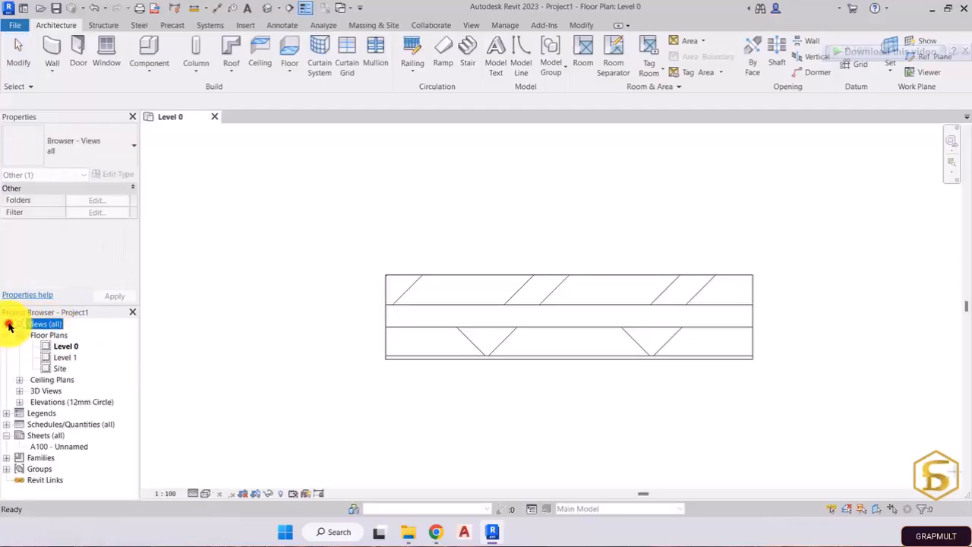
pyautogui.click(44, 335)
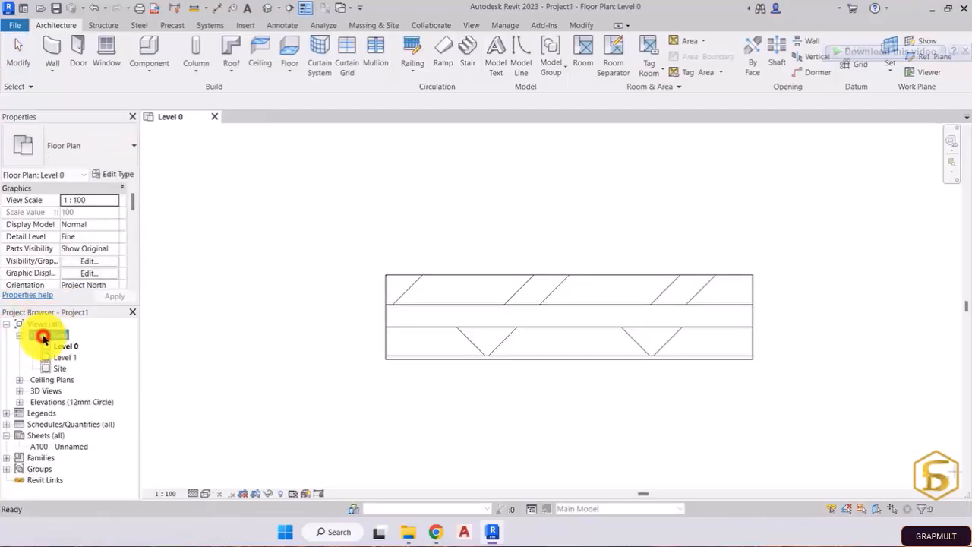
pyautogui.click(45, 381)
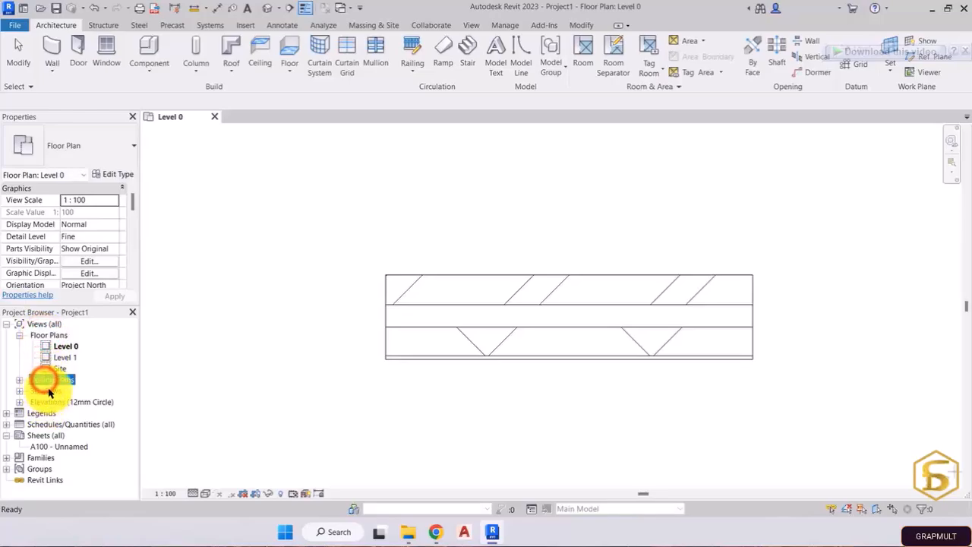
pyautogui.click(47, 390)
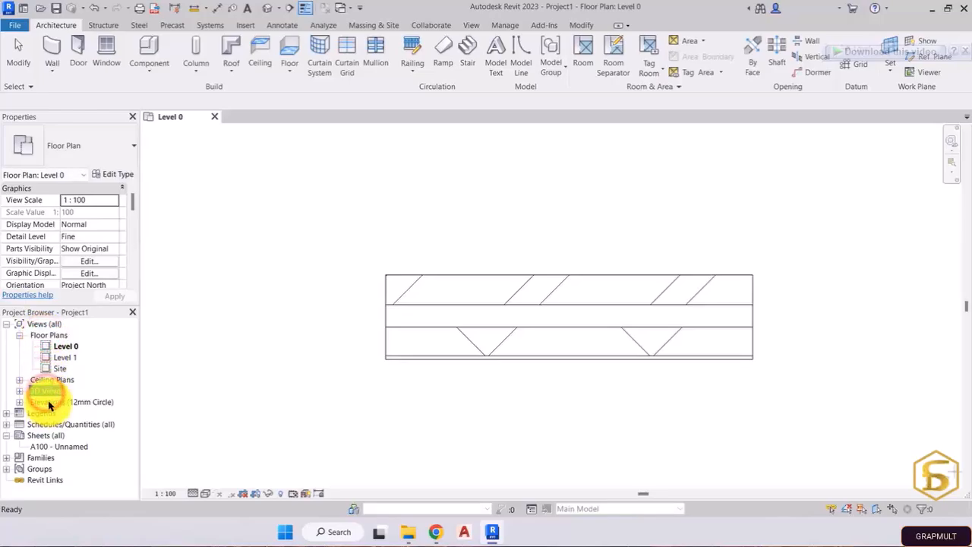
pyautogui.click(48, 402)
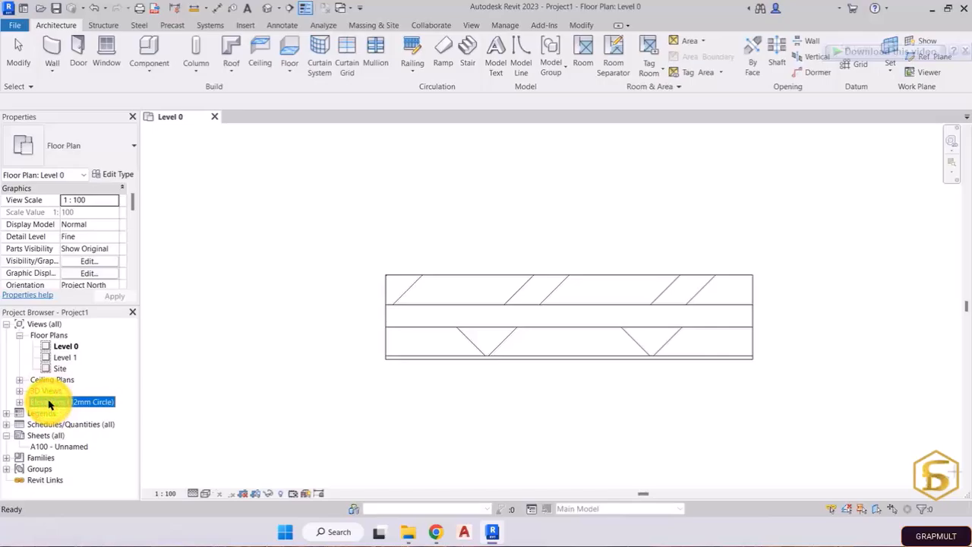
# Expand the Ceiling Plans and compare their level views with the Level 0 and Level 1 floor plans
pyautogui.click(62, 348)
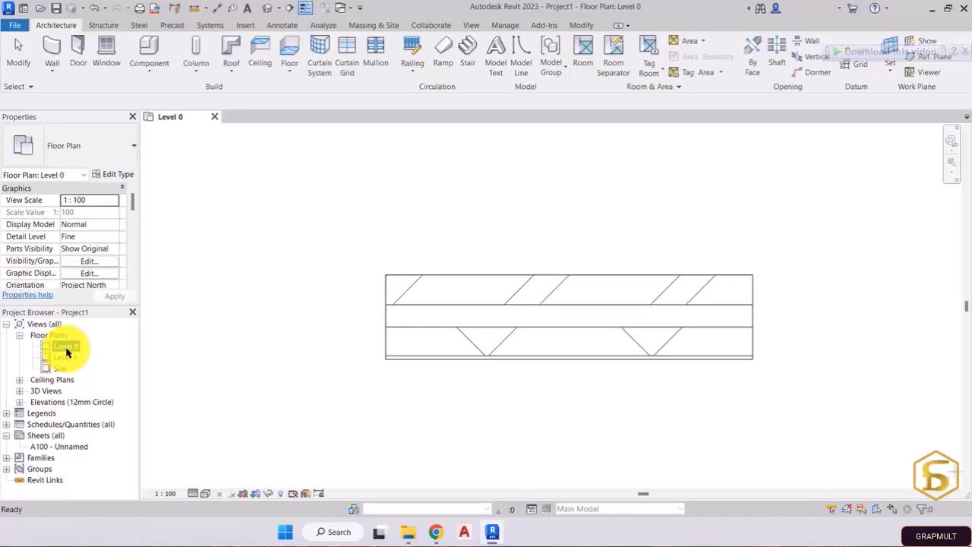
pyautogui.click(38, 379)
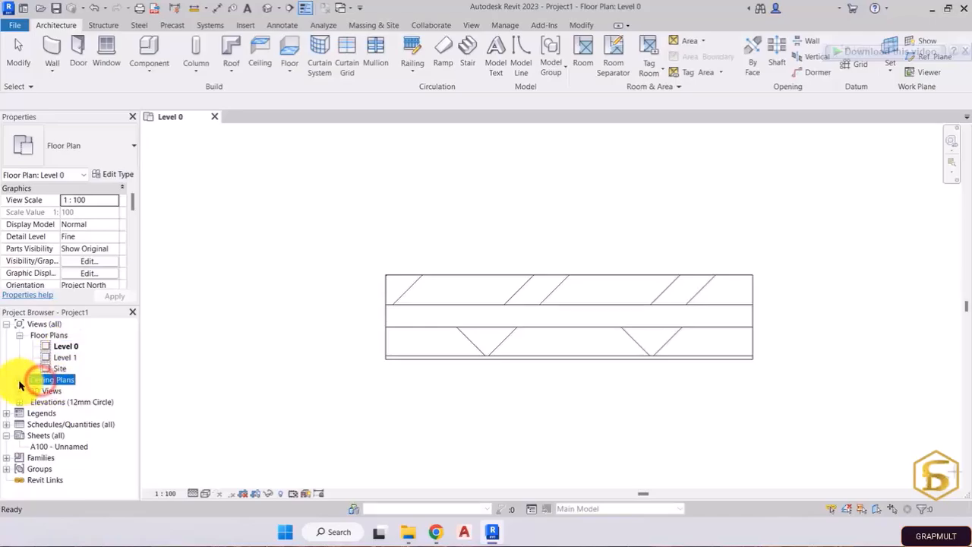
pyautogui.click(19, 379)
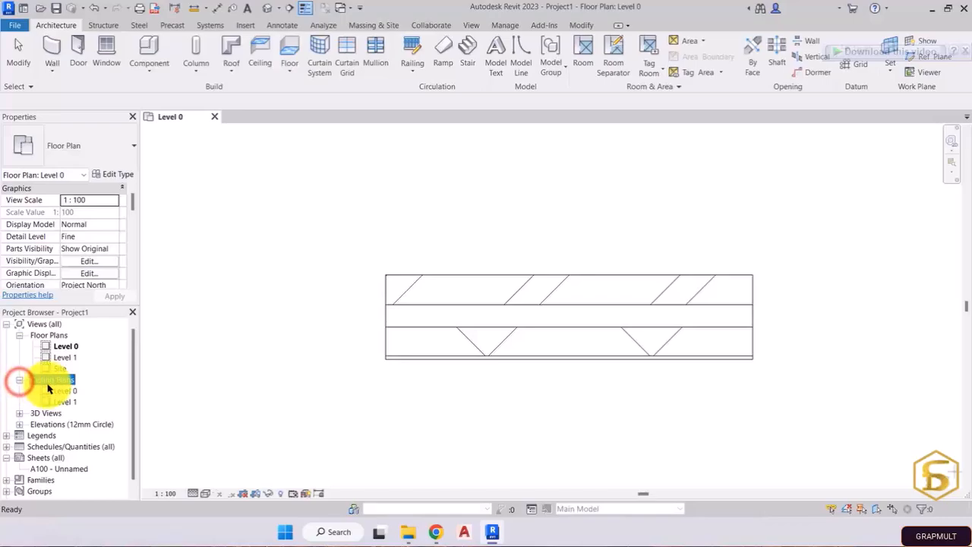
pyautogui.click(65, 346)
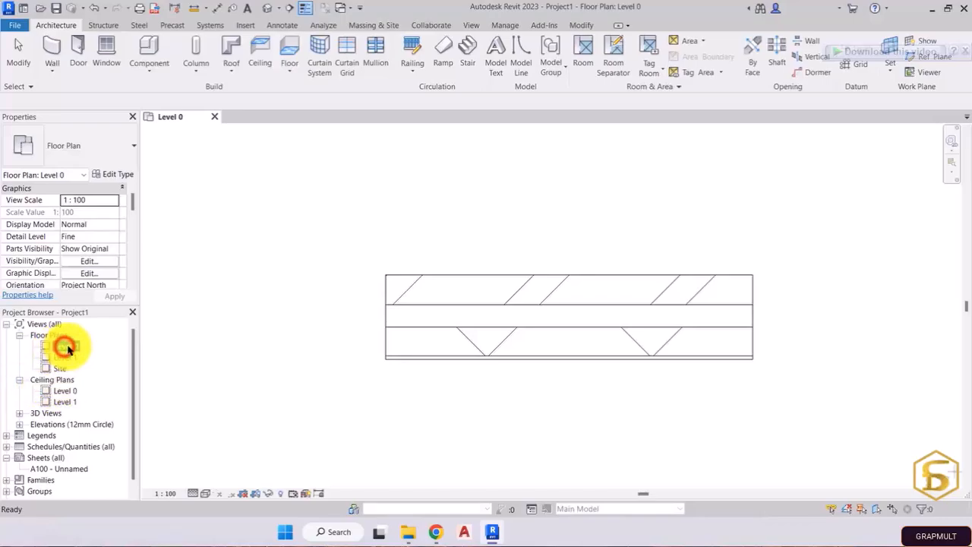
pyautogui.click(64, 357)
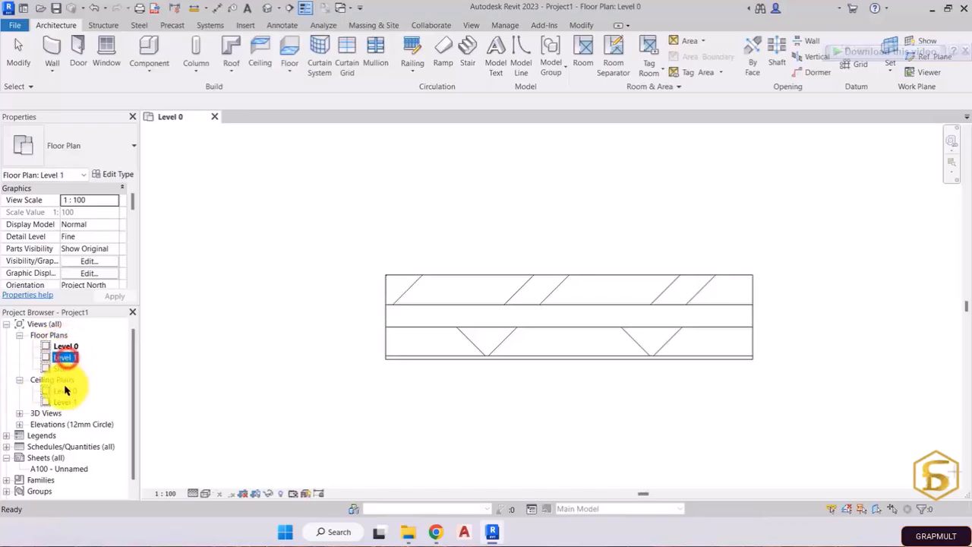
pyautogui.click(65, 390)
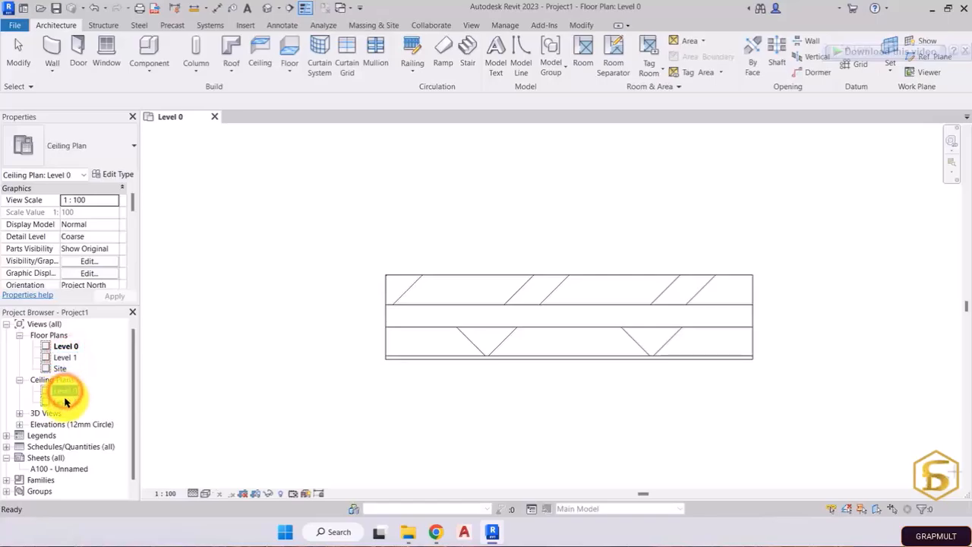
pyautogui.click(61, 393)
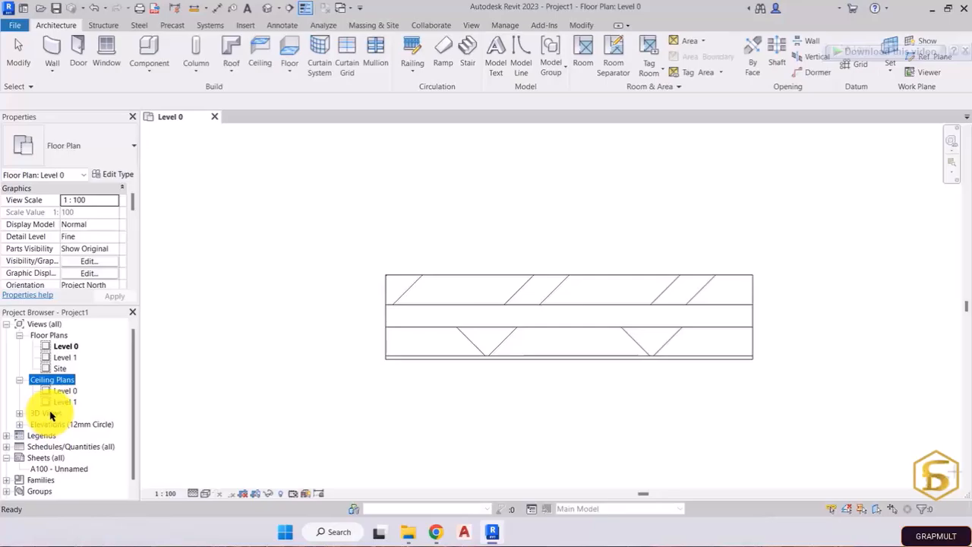
# Highlight the 3D Views and Elevations categories and locate the elevation markers around the wall in the Level 0 plan
pyautogui.click(51, 415)
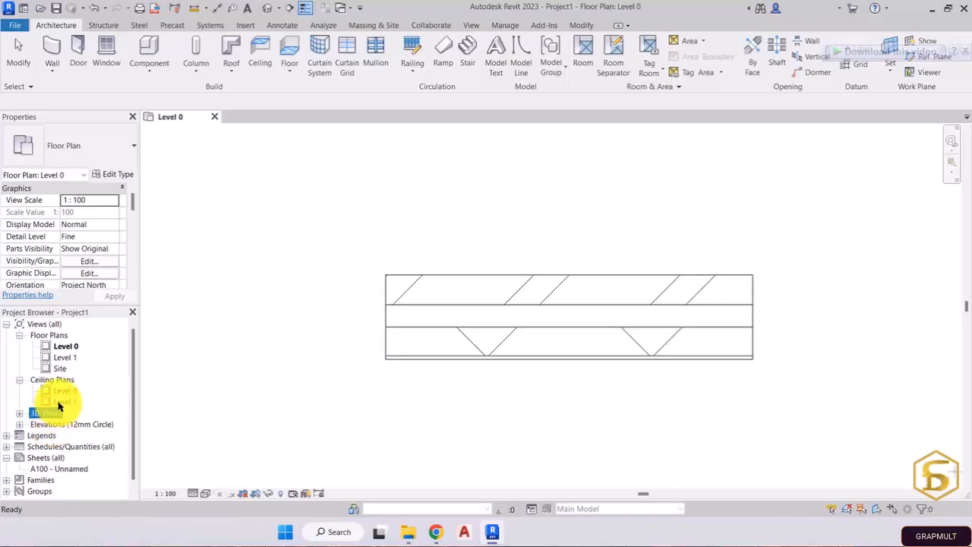
pyautogui.click(46, 425)
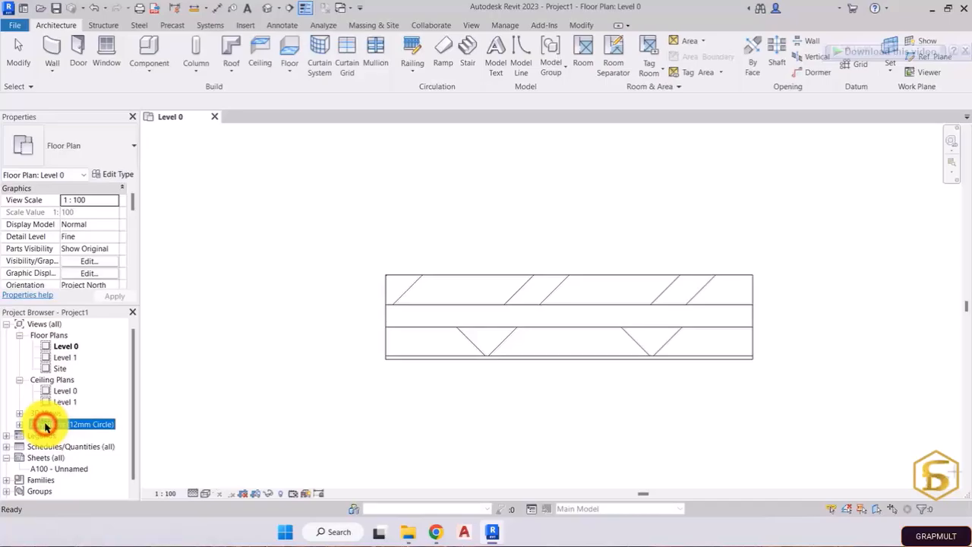
pyautogui.scroll(-1, 189, 372)
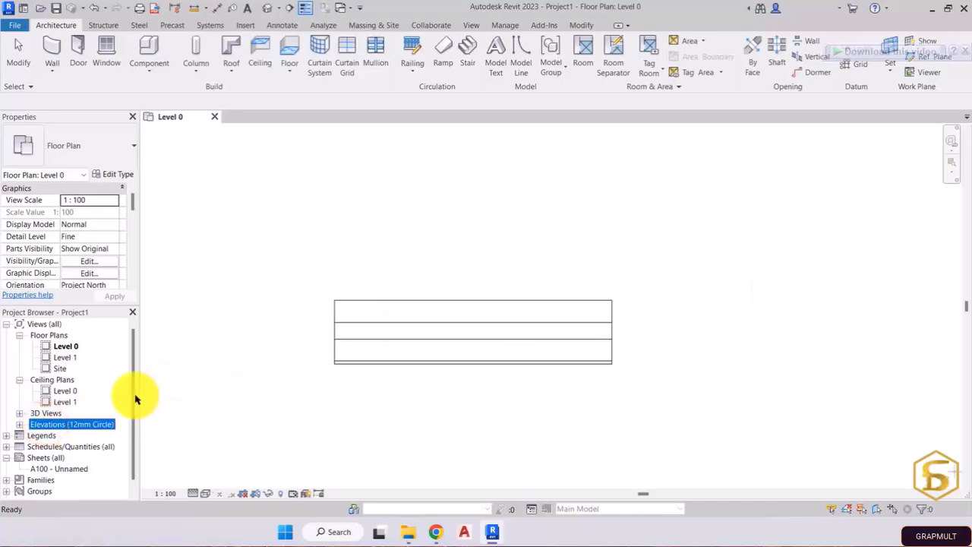
pyautogui.scroll(-2, 336, 280)
pyautogui.scroll(-5, 336, 279)
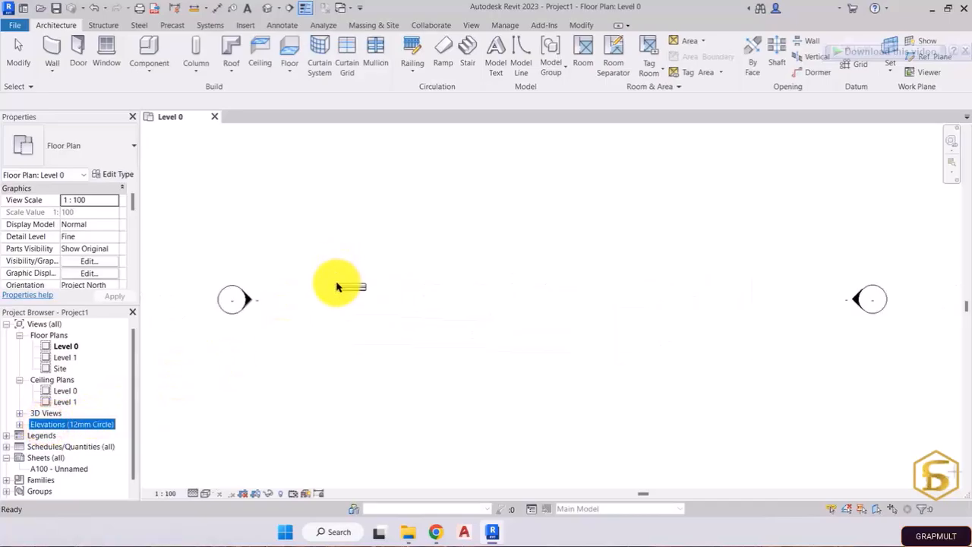
pyautogui.scroll(1, 385, 258)
pyautogui.click(385, 256)
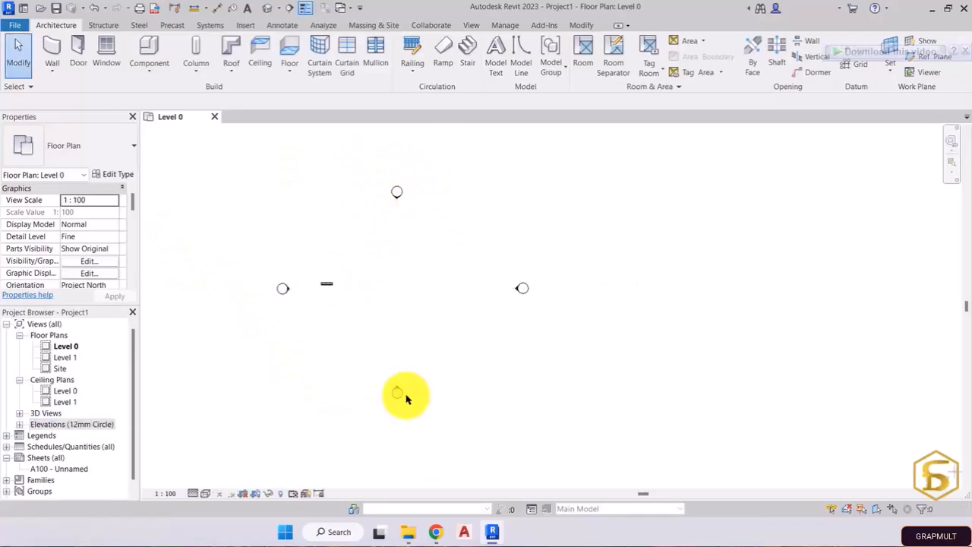
pyautogui.moveTo(399, 193); pyautogui.dragTo(383, 200, button='middle')
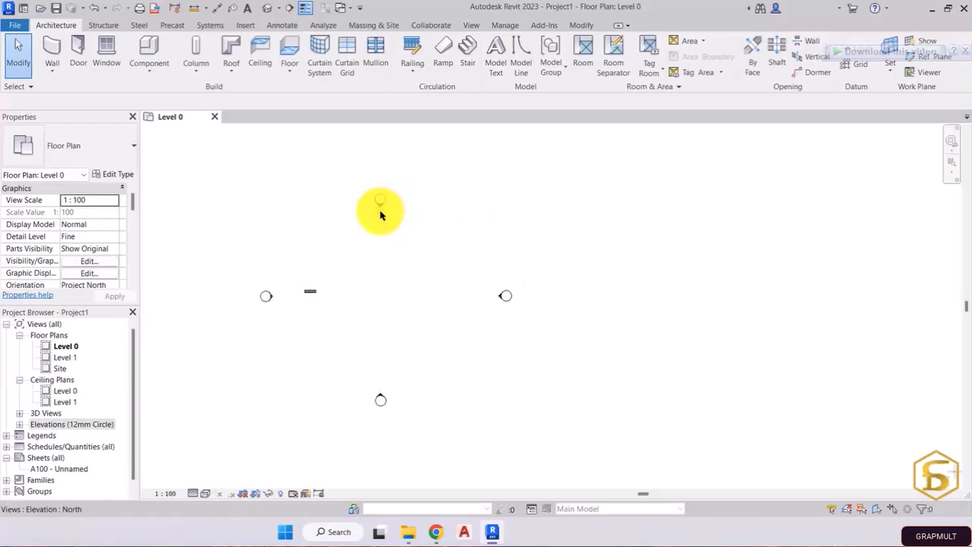
# Expand the Elevations category, highlight the North elevation, and select the north elevation marker's view arrow in the plan
pyautogui.click(19, 424)
pyautogui.click(67, 448)
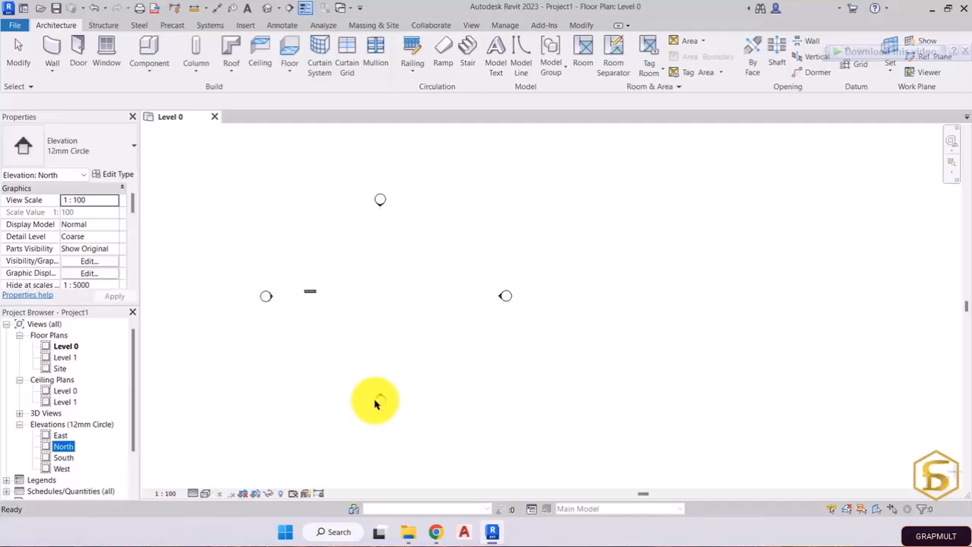
pyautogui.click(278, 391)
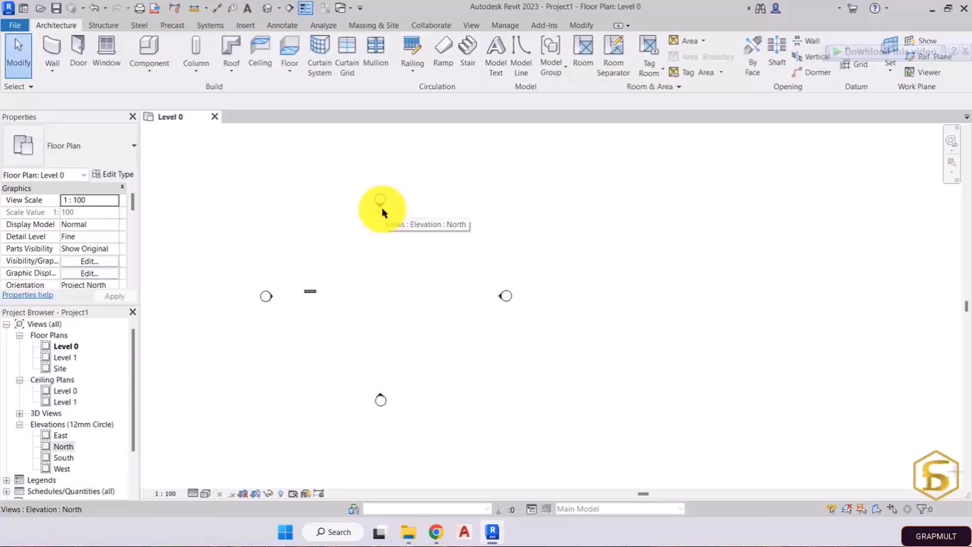
pyautogui.moveTo(373, 233); pyautogui.dragTo(396, 239, button='middle')
pyautogui.click(402, 216)
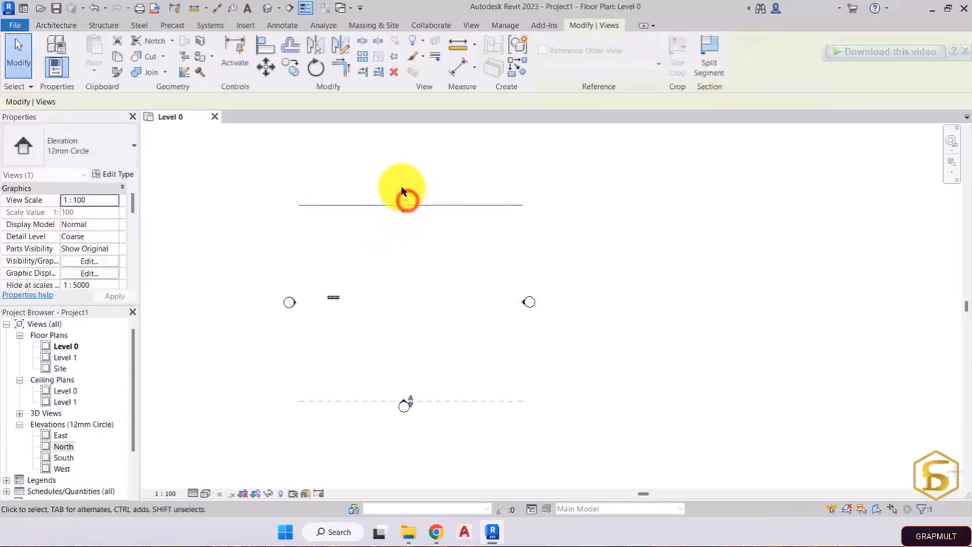
# Move the north elevation marker's circle farther north and slightly east in the Level 0 plan, and deselect it
pyautogui.scroll(3, 402, 220)
pyautogui.moveTo(403, 218); pyautogui.dragTo(401, 152)
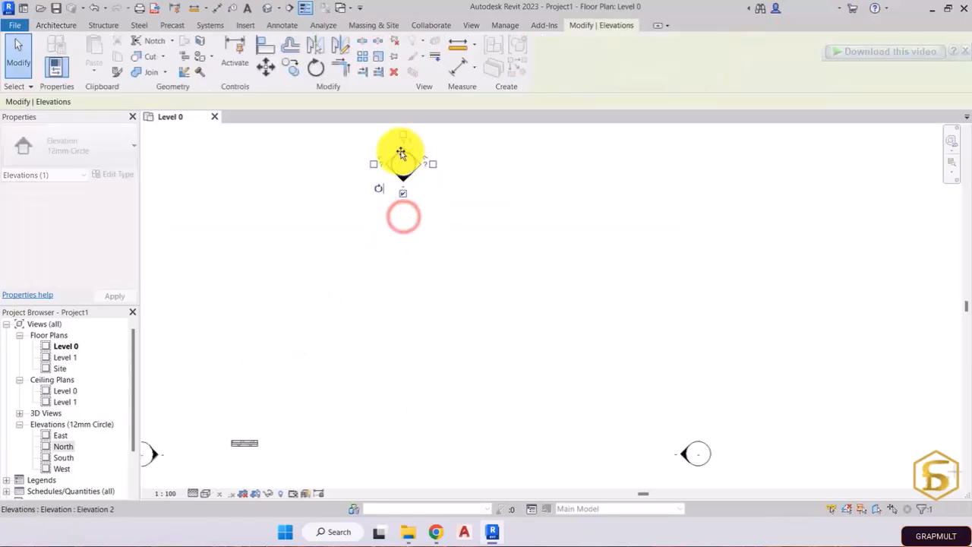
pyautogui.scroll(-3, 410, 216)
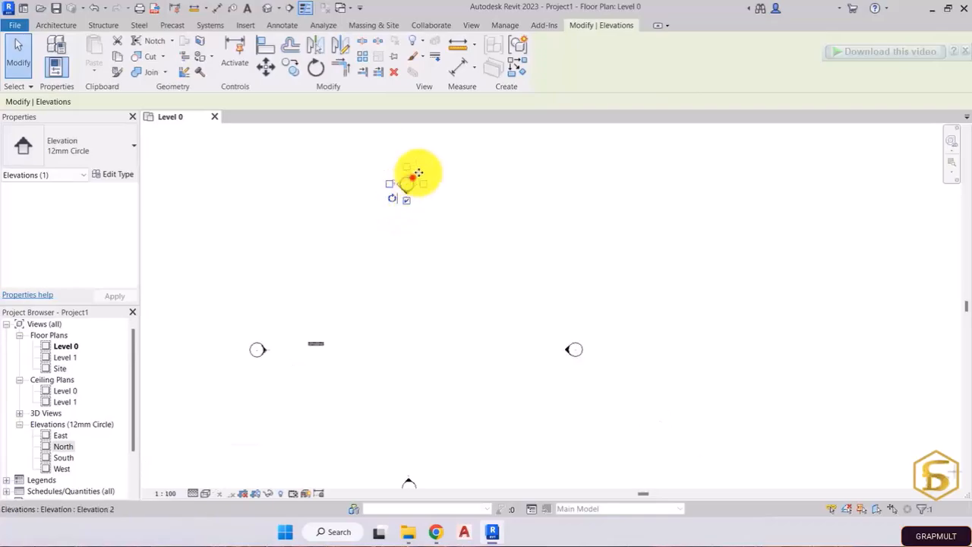
pyautogui.moveTo(412, 177); pyautogui.dragTo(440, 170)
pyautogui.click(427, 272)
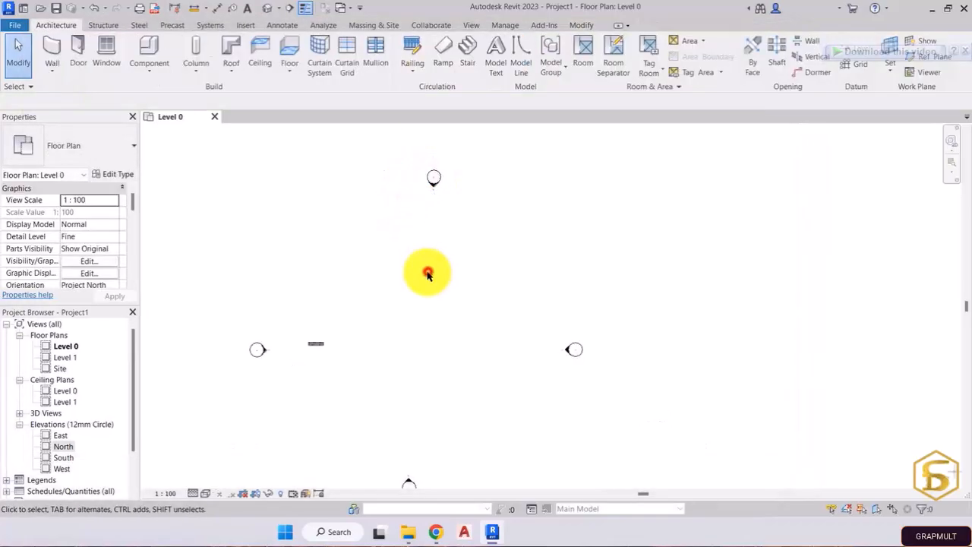
pyautogui.scroll(-1, 464, 247)
pyautogui.moveTo(460, 246); pyautogui.dragTo(407, 233, button='middle')
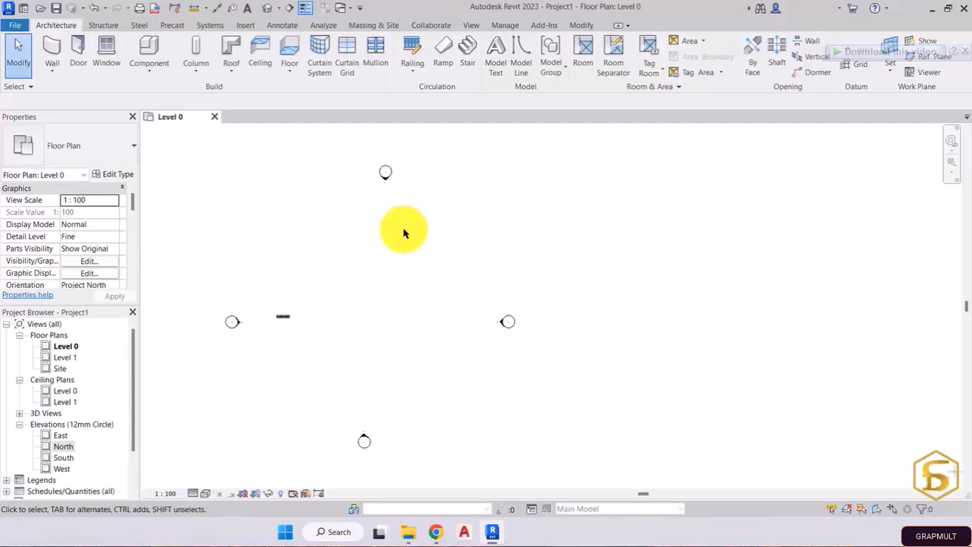
# Select the north elevation marker's view arrow and its circle in turn to compare the two parts, and clear the selection
pyautogui.moveTo(367, 224); pyautogui.dragTo(373, 250, button='middle')
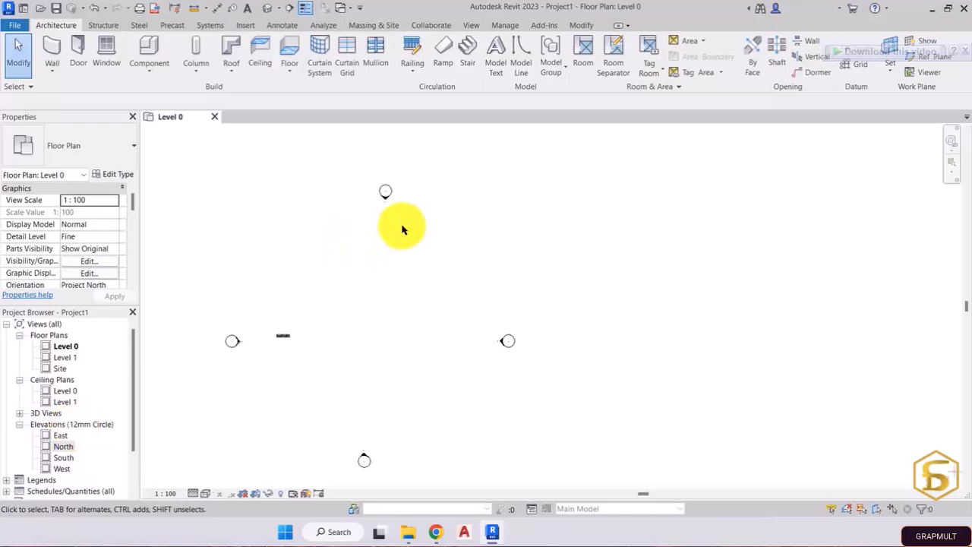
pyautogui.moveTo(416, 241); pyautogui.dragTo(448, 216, button='middle')
pyautogui.scroll(5, 415, 157)
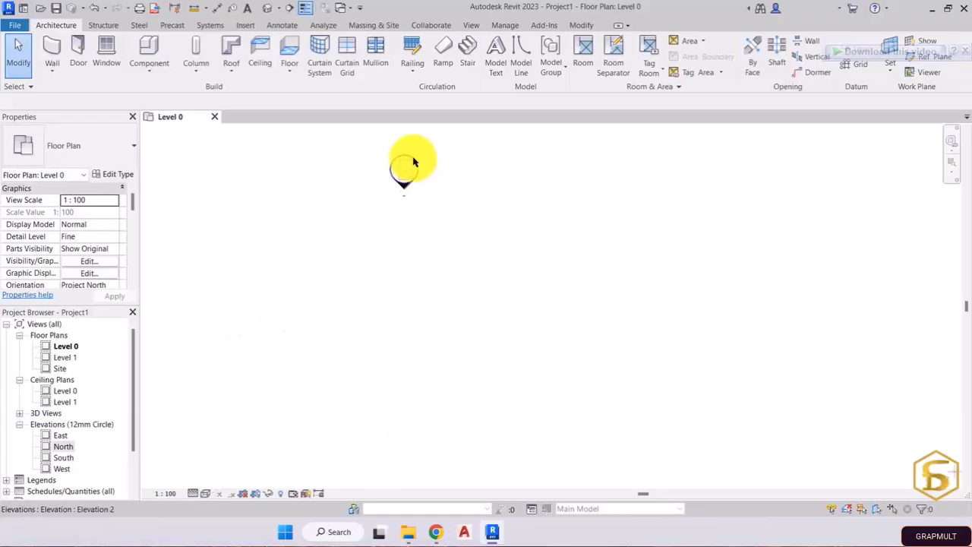
pyautogui.scroll(3, 410, 158)
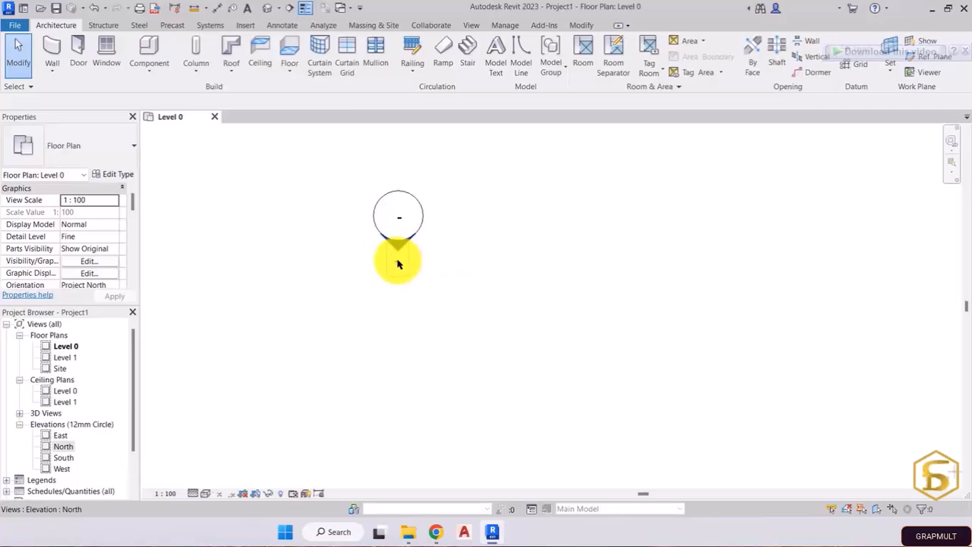
pyautogui.click(397, 262)
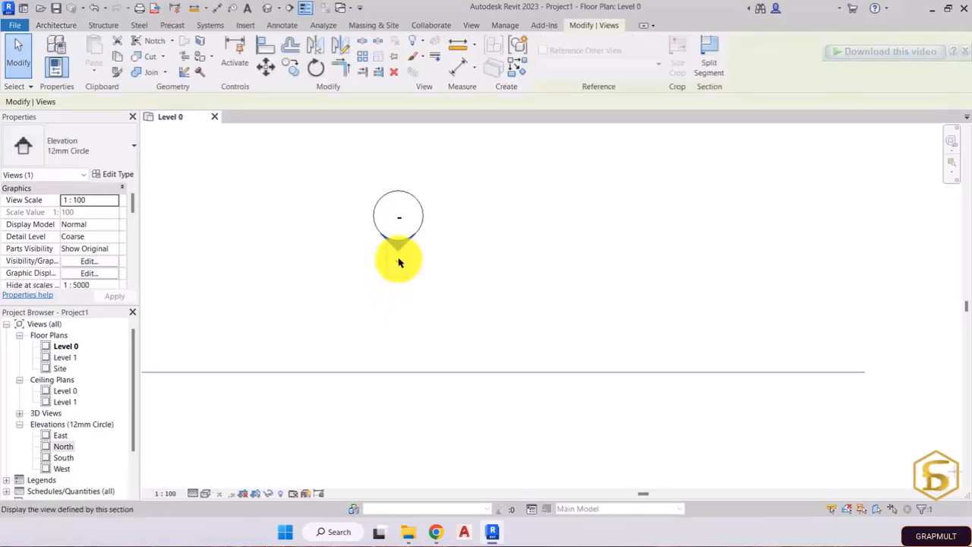
pyautogui.click(448, 258)
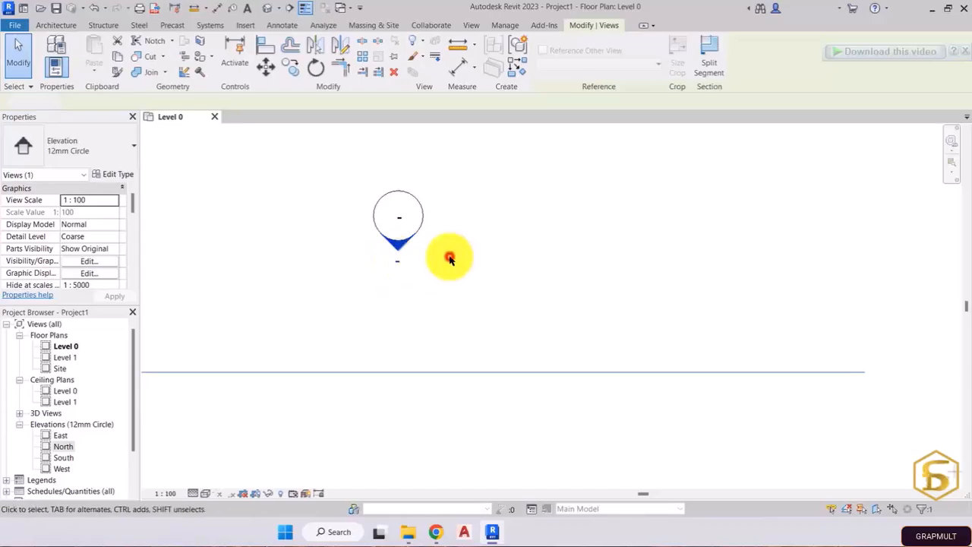
pyautogui.click(402, 220)
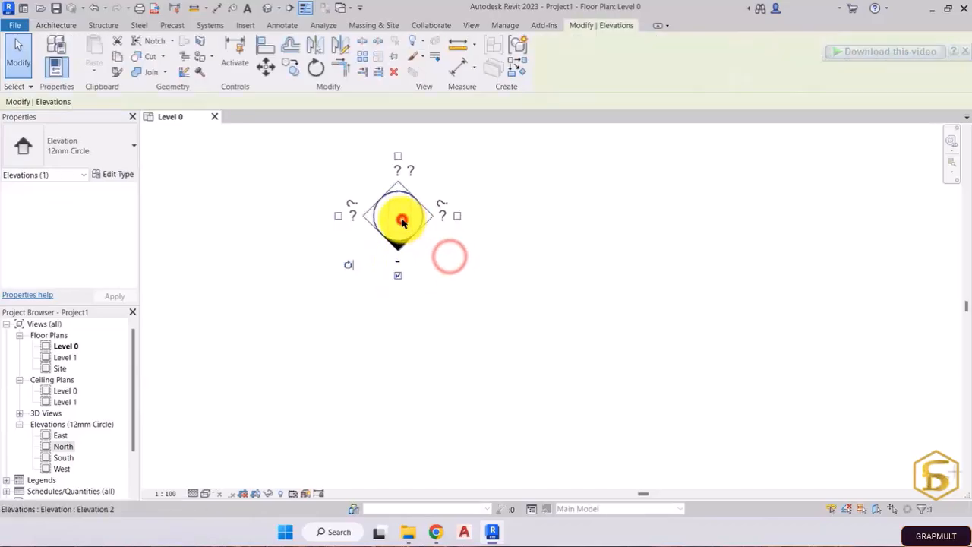
pyautogui.click(471, 267)
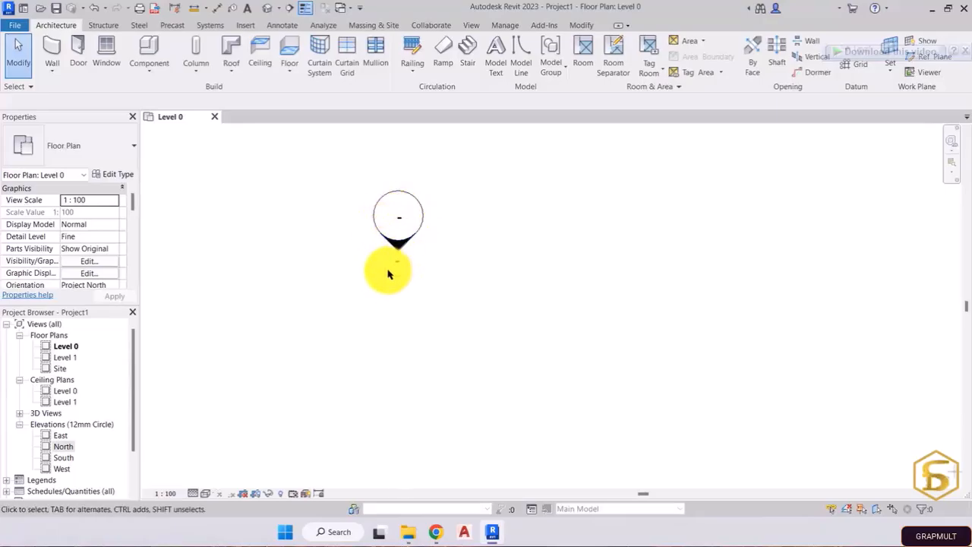
# Select the north elevation marker's view arrow and move its view line north, closer to the marker
pyautogui.scroll(-2, 383, 266)
pyautogui.scroll(-4, 383, 266)
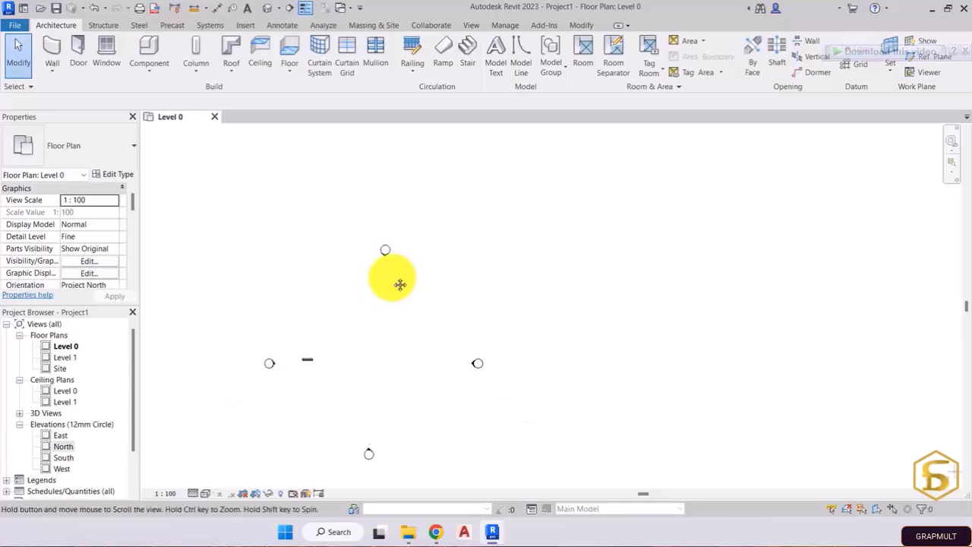
pyautogui.moveTo(400, 282); pyautogui.dragTo(396, 252, button='middle')
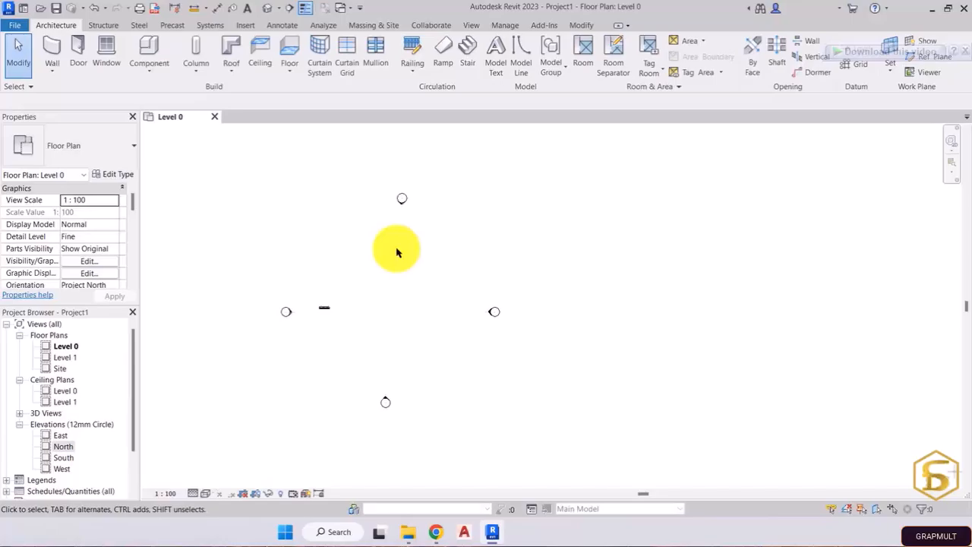
pyautogui.scroll(2, 396, 252)
pyautogui.scroll(-1, 397, 247)
pyautogui.moveTo(397, 247)
pyautogui.mouseDown(button='middle')
pyautogui.moveTo(418, 204)
pyautogui.moveTo(415, 219)
pyautogui.mouseUp(button='middle')
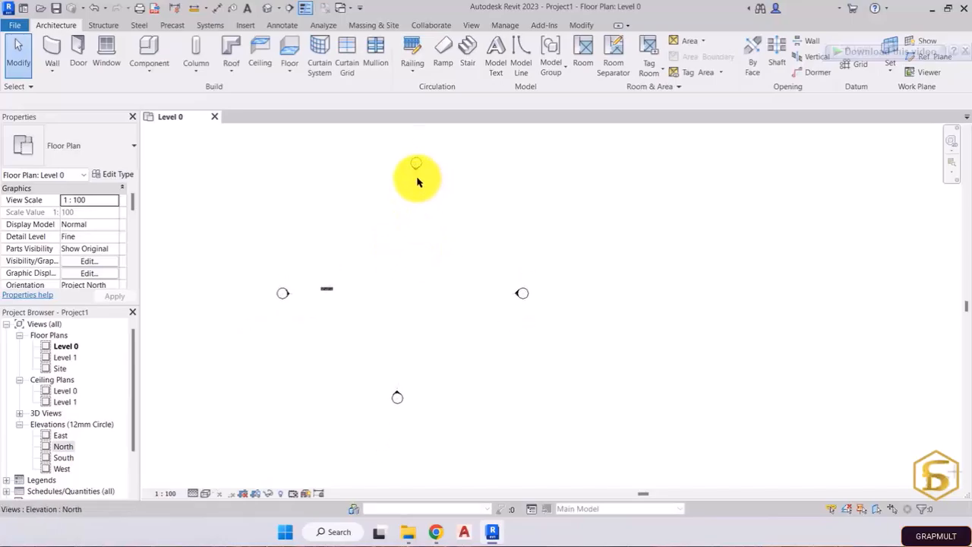
pyautogui.scroll(3, 414, 159)
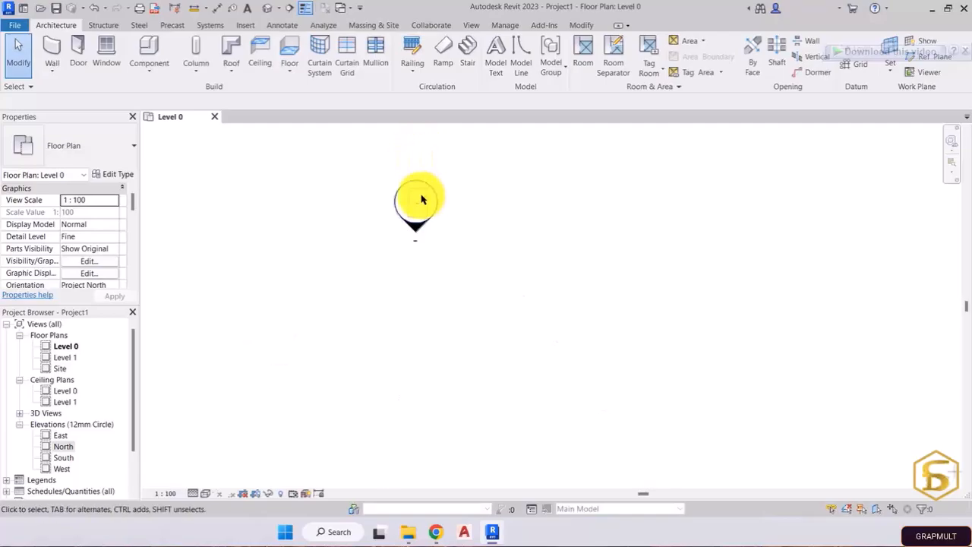
pyautogui.click(414, 243)
pyautogui.scroll(-4, 470, 227)
pyautogui.moveTo(517, 281); pyautogui.dragTo(520, 253, button='middle')
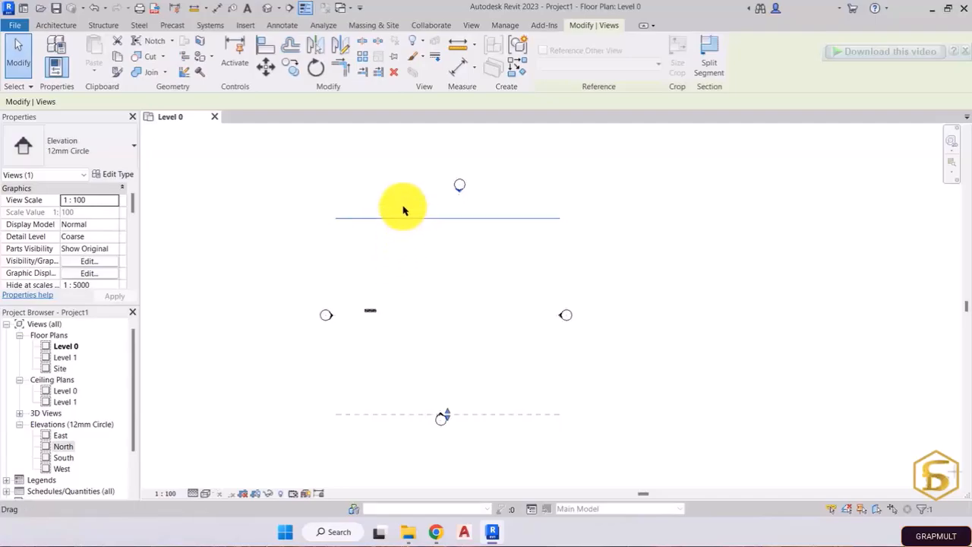
pyautogui.moveTo(478, 218); pyautogui.dragTo(474, 200)
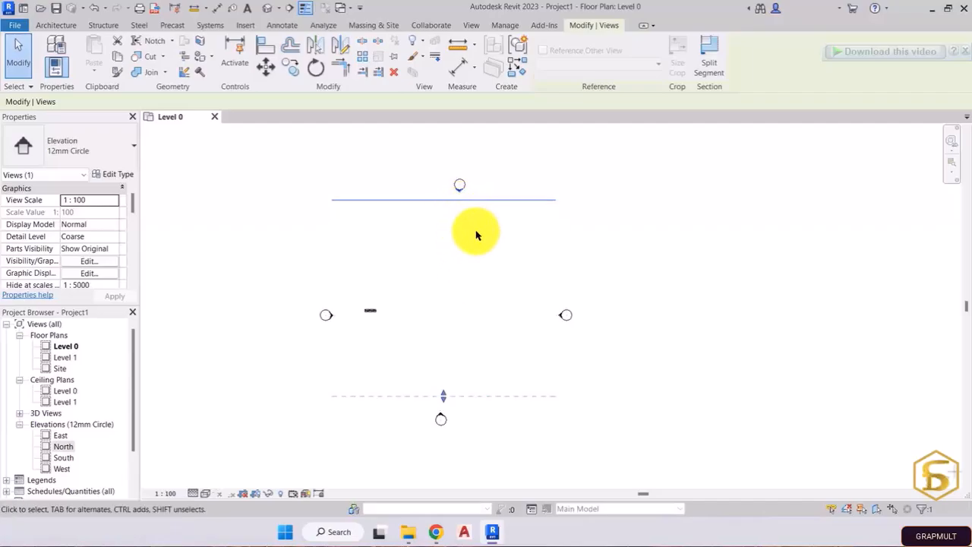
# Move the north elevation's dashed far clip line to the north of the wall and back south near the south marker
pyautogui.moveTo(462, 342); pyautogui.dragTo(425, 308)
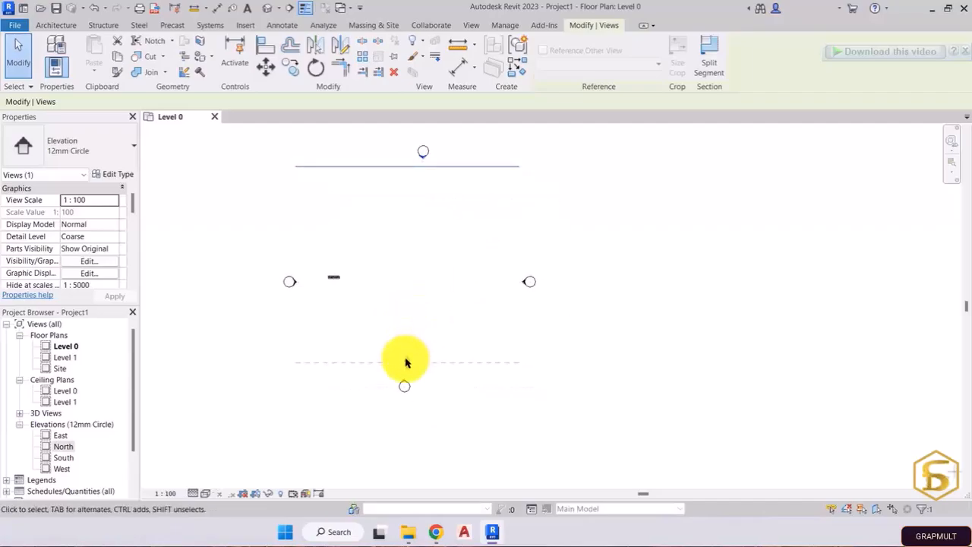
pyautogui.moveTo(406, 365); pyautogui.dragTo(412, 232)
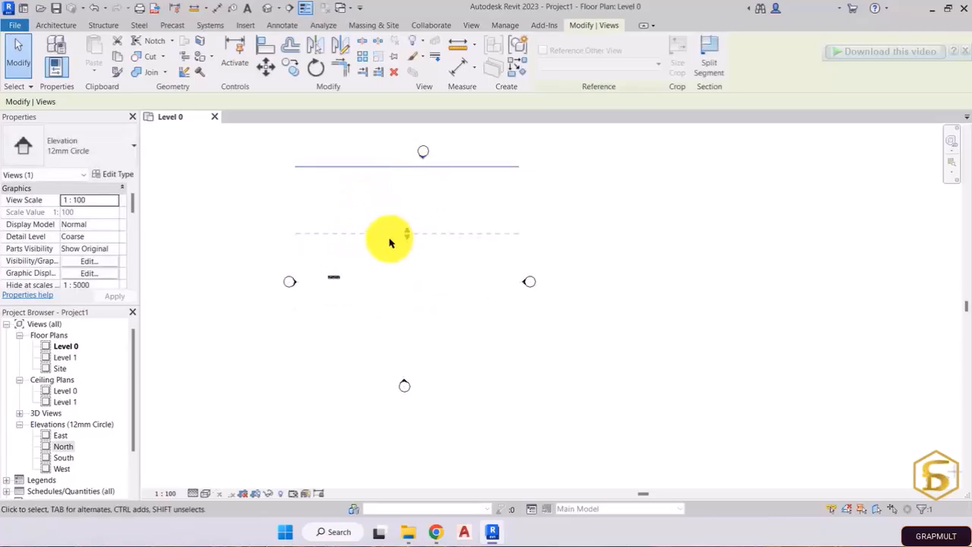
pyautogui.moveTo(408, 233)
pyautogui.mouseDown()
pyautogui.moveTo(405, 193)
pyautogui.moveTo(405, 220)
pyautogui.mouseUp()
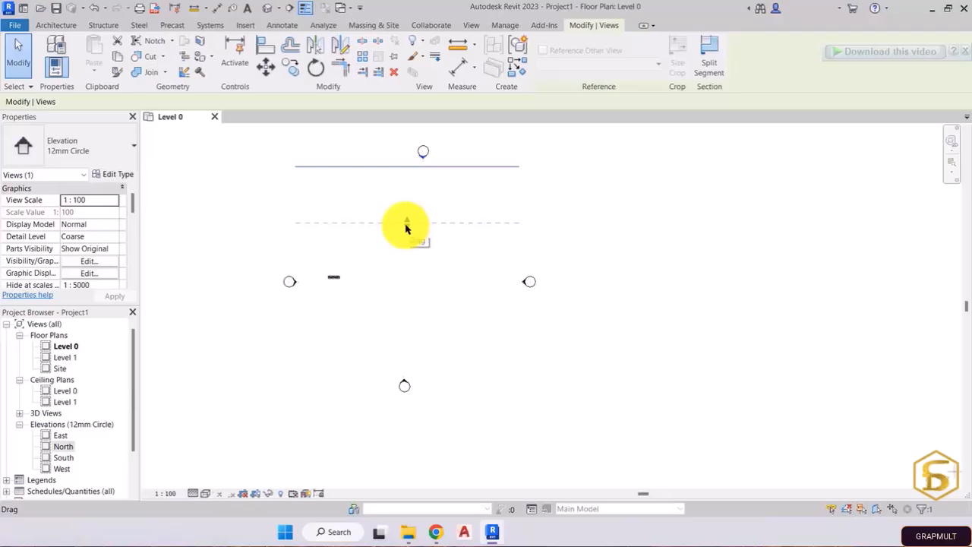
pyautogui.moveTo(405, 226); pyautogui.dragTo(403, 376)
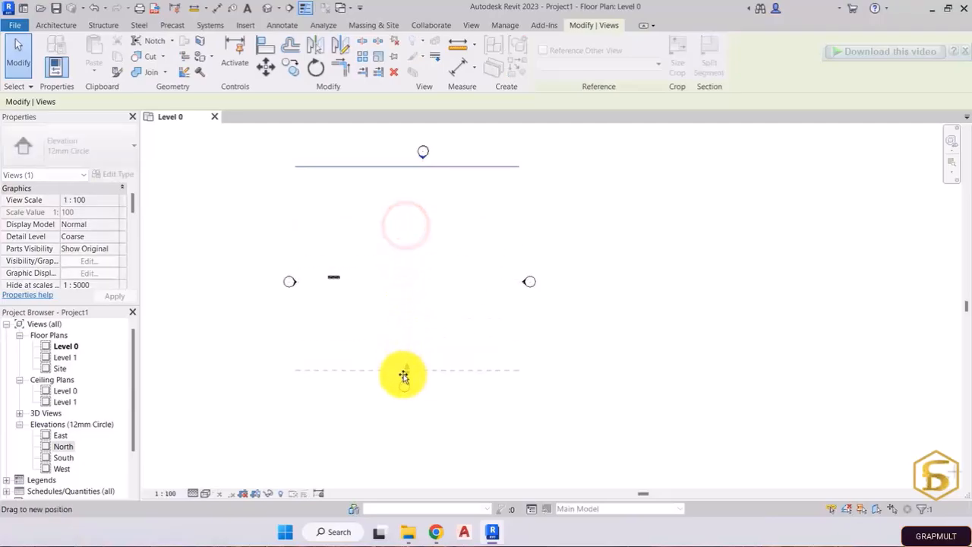
pyautogui.click(443, 411)
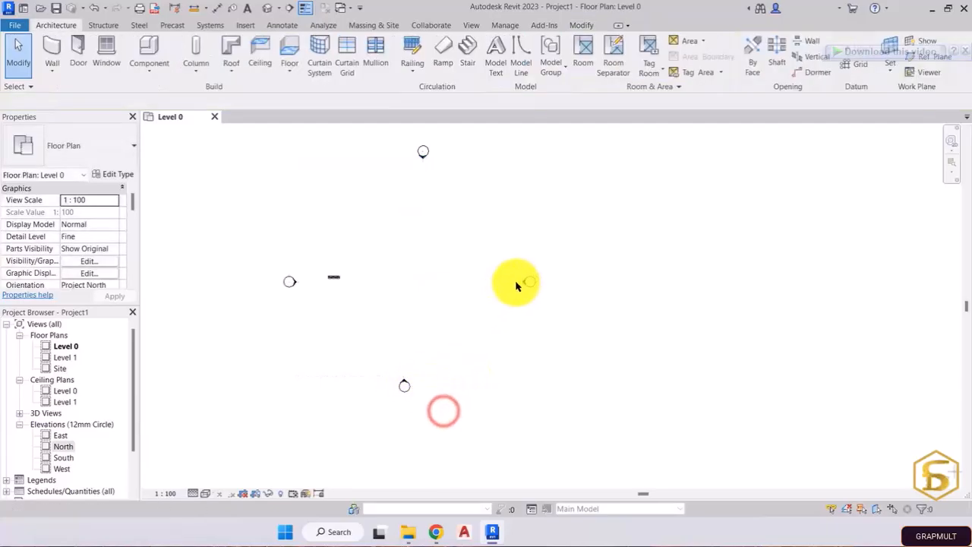
# Select the view arrows of the east, west and south elevation markers in turn to inspect their view extents
pyautogui.click(521, 280)
pyautogui.click(292, 280)
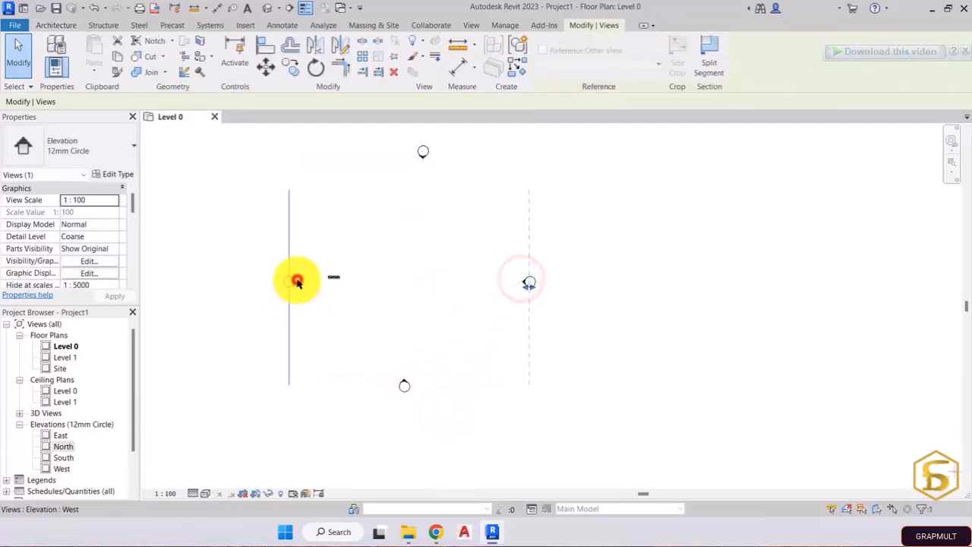
pyautogui.click(403, 383)
pyautogui.click(355, 408)
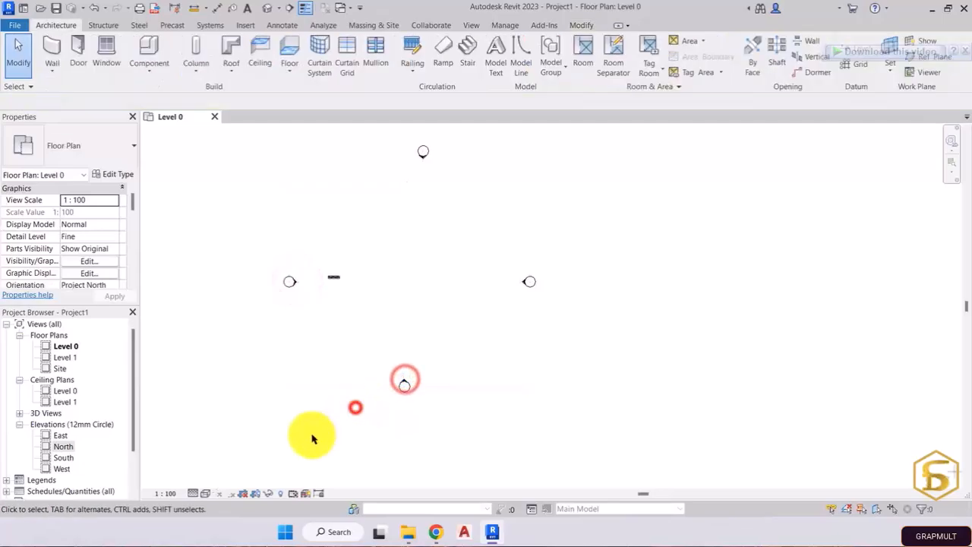
# Collapse the Elevations category in the Project Browser and highlight the Legends and Schedules/Quantities categories
pyautogui.click(21, 424)
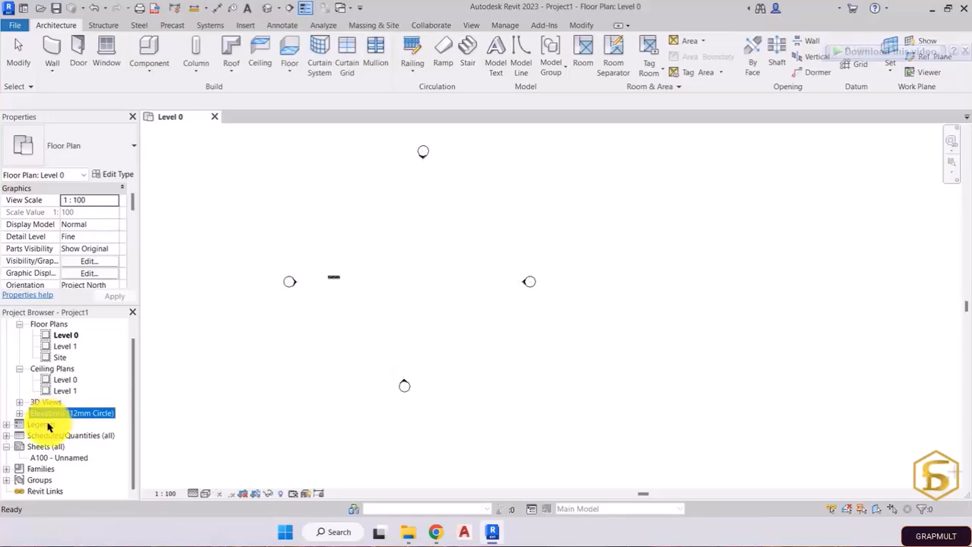
pyautogui.click(44, 426)
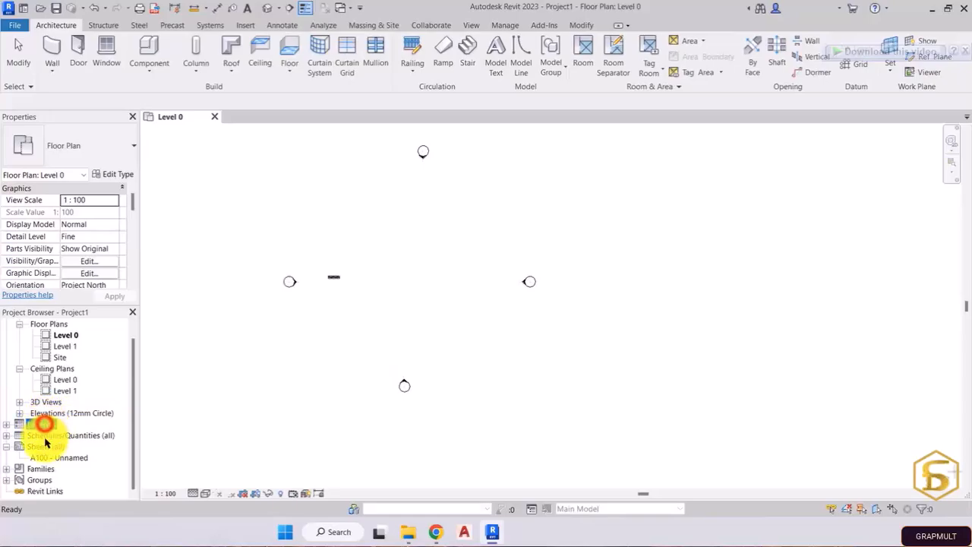
pyautogui.click(45, 437)
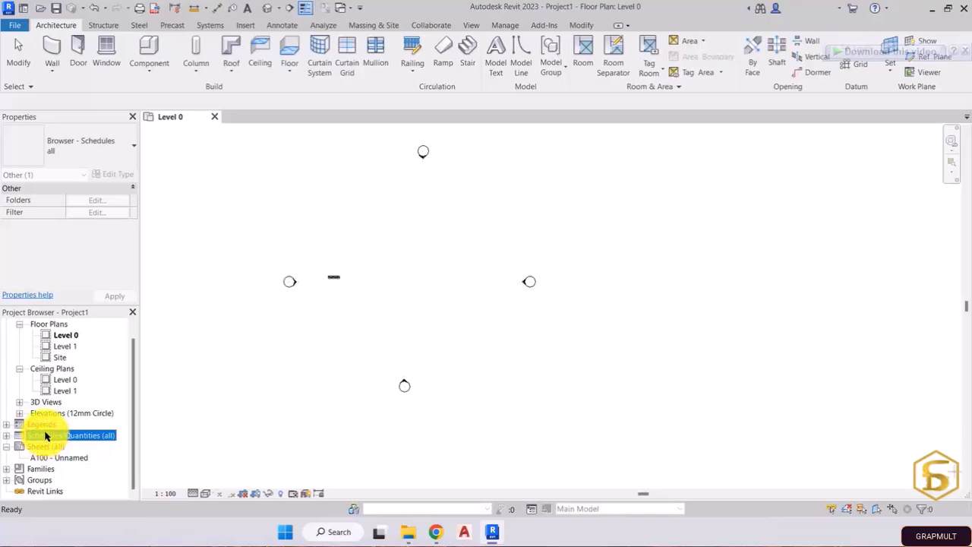
# Open sheet A100 - Unnamed, select its title block, and examine the project, title, client, scale and drawing number fields
pyautogui.click(55, 458)
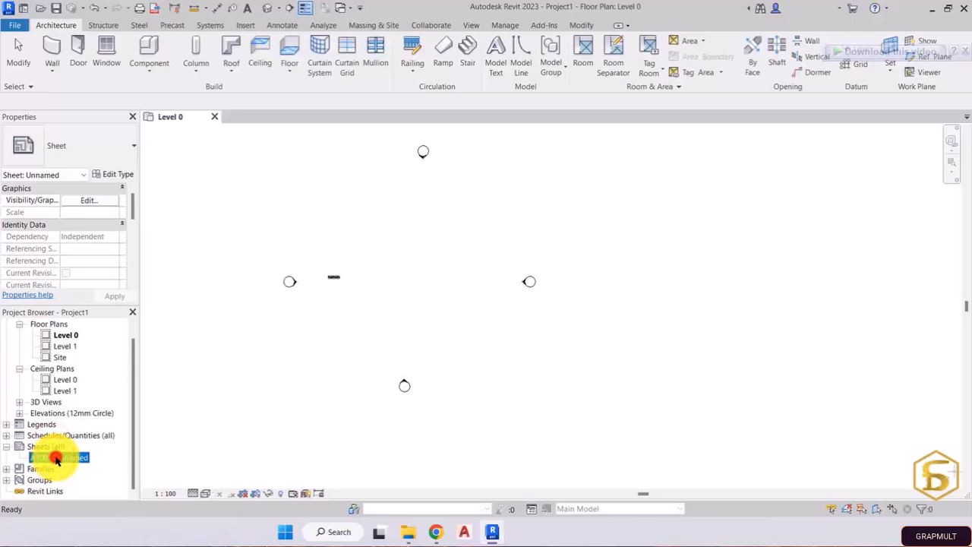
pyautogui.doubleClick(55, 458)
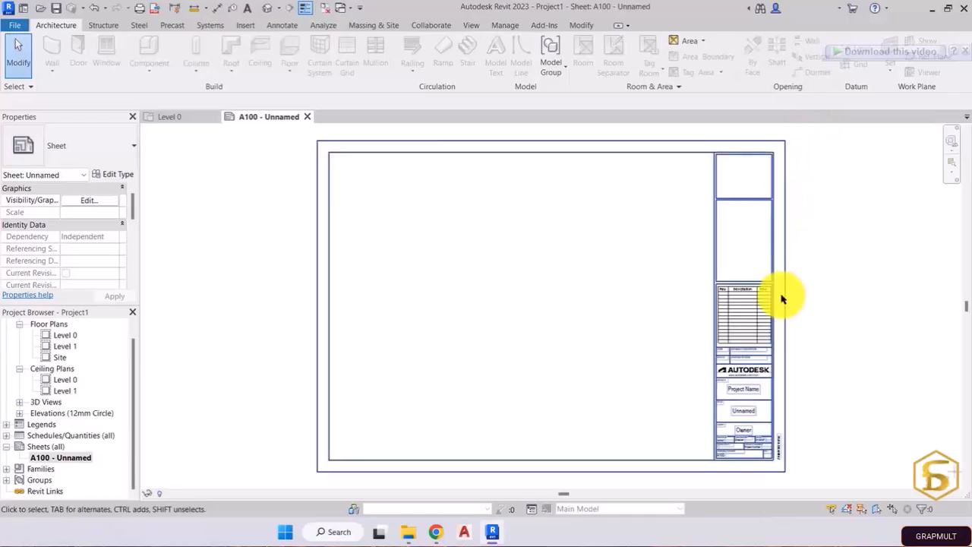
pyautogui.click(767, 327)
pyautogui.scroll(5, 828, 405)
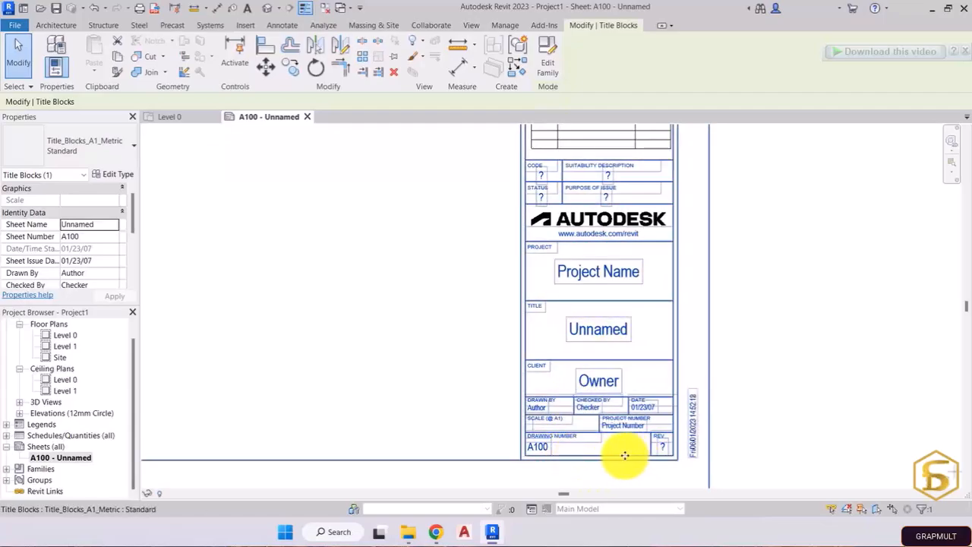
pyautogui.scroll(2, 616, 460)
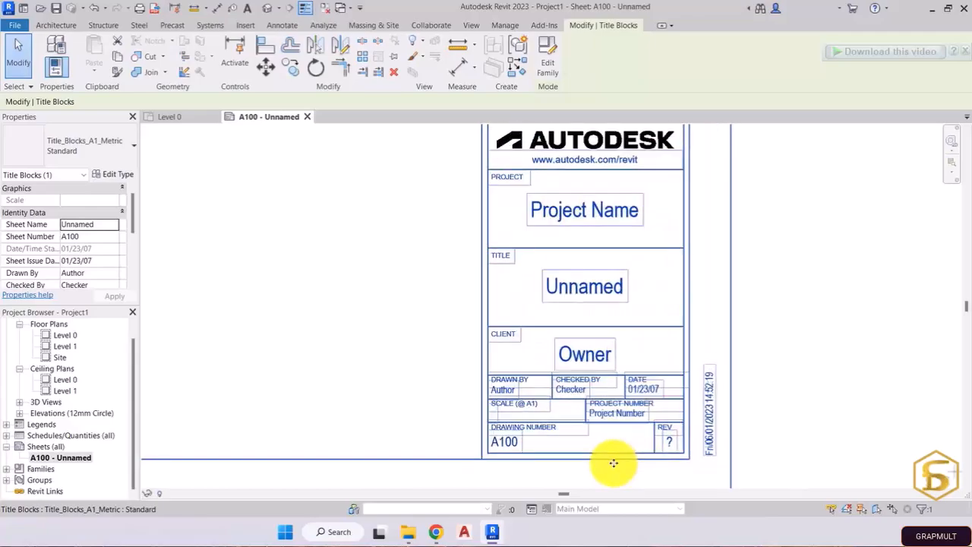
pyautogui.scroll(3, 577, 444)
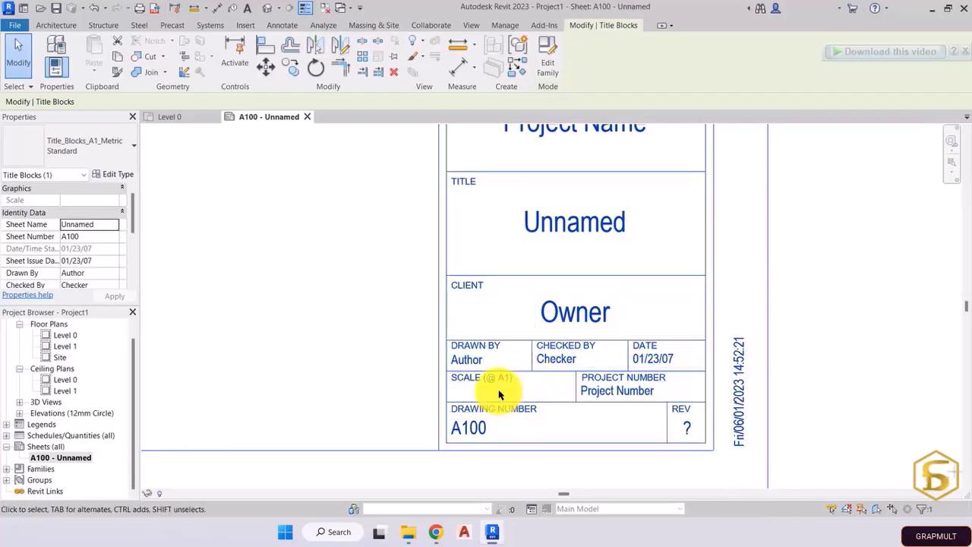
pyautogui.scroll(-6, 498, 402)
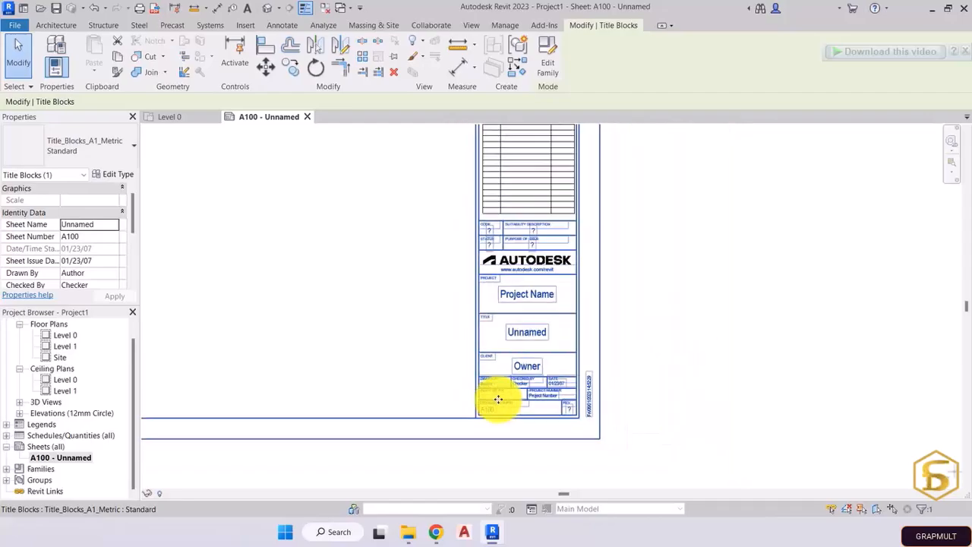
pyautogui.moveTo(382, 316); pyautogui.dragTo(536, 341, button='middle')
pyautogui.scroll(1, 542, 337)
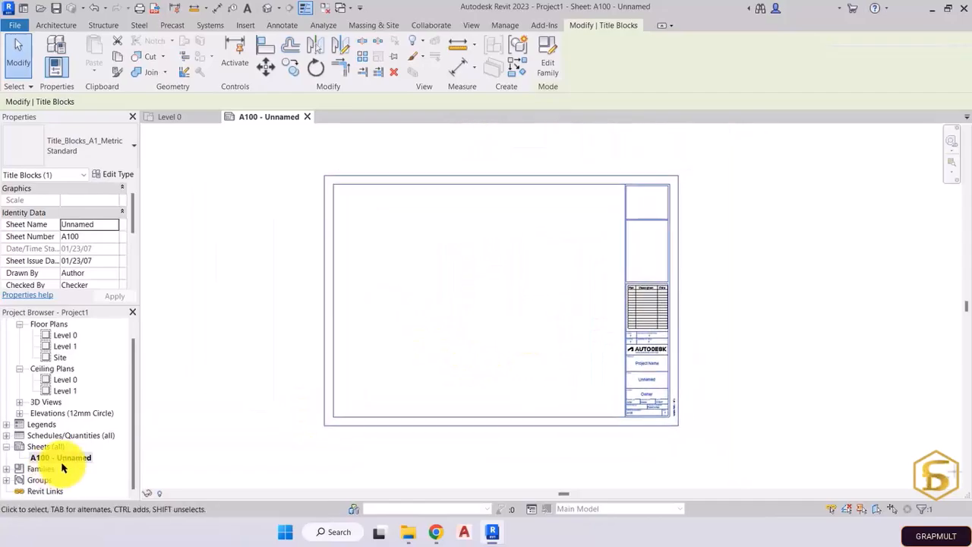
# Expand the Families category in the Project Browser to look through its families and collapse it again
pyautogui.click(29, 470)
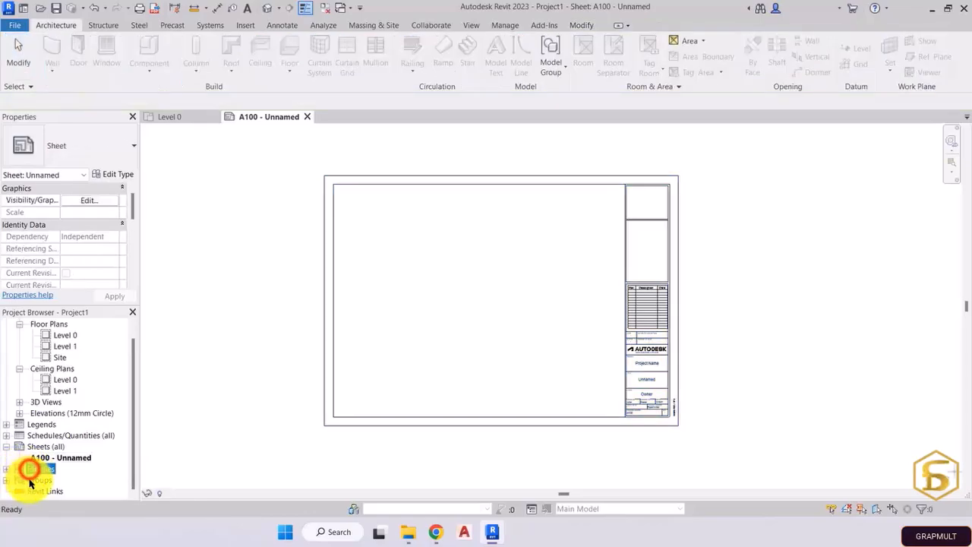
pyautogui.click(7, 469)
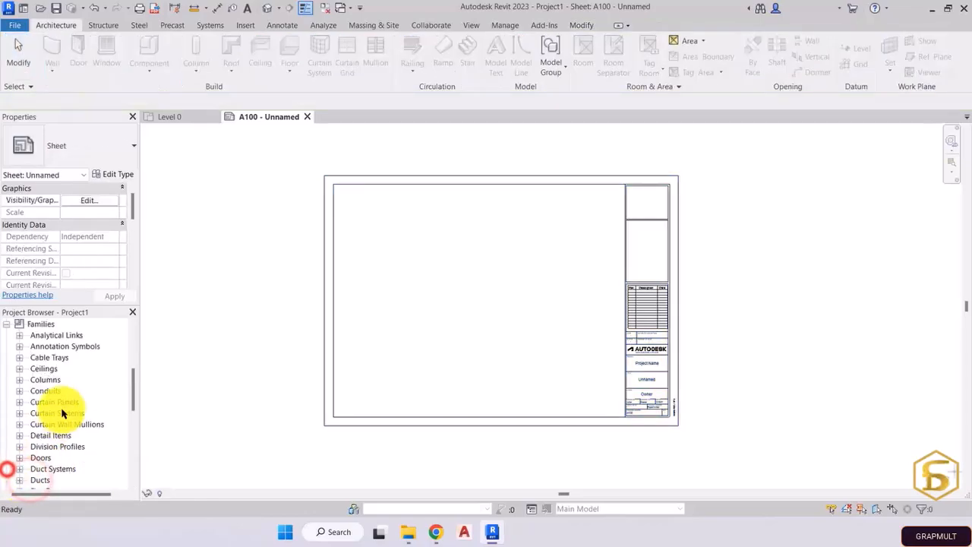
pyautogui.scroll(1, 52, 385)
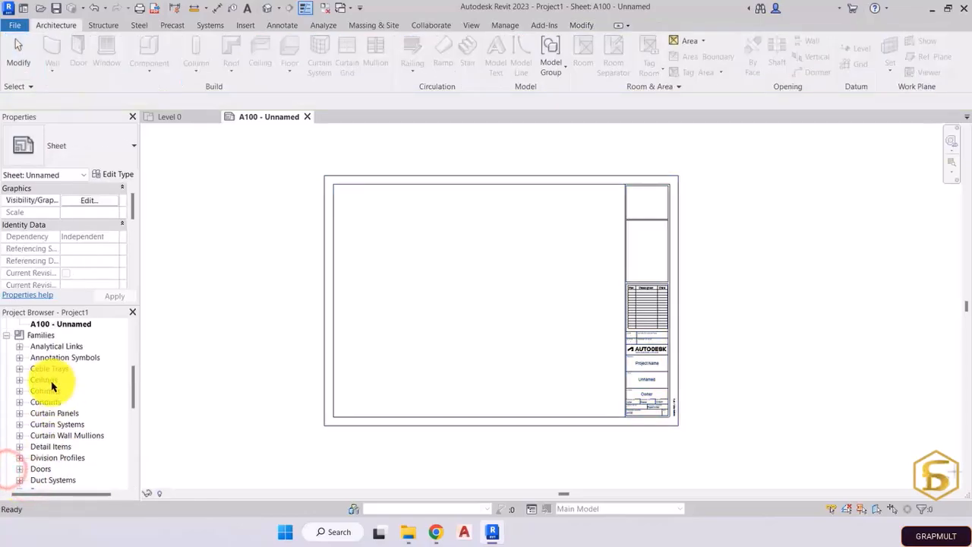
pyautogui.click(7, 337)
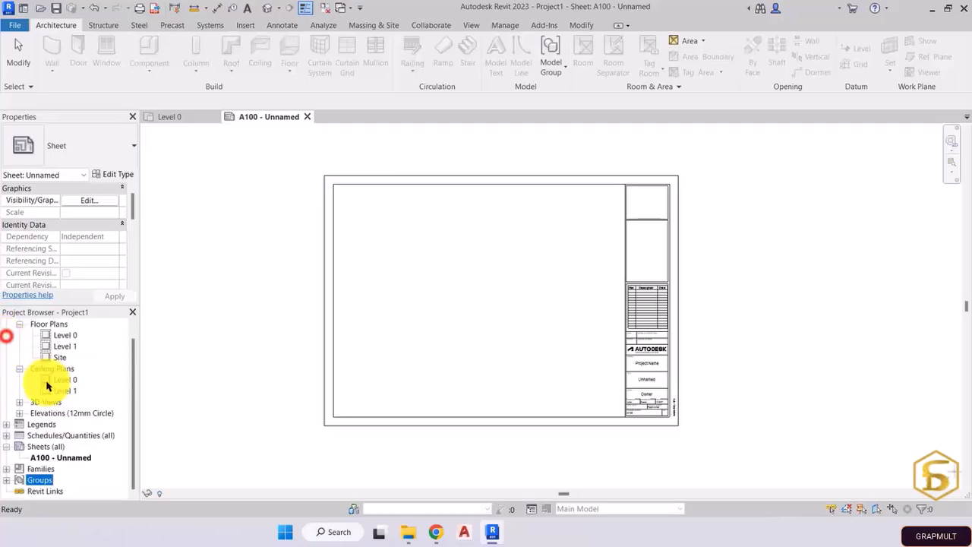
# Expand the Groups category to view its Detail and Model entries, collapse it, and highlight Revit Links
pyautogui.click(6, 481)
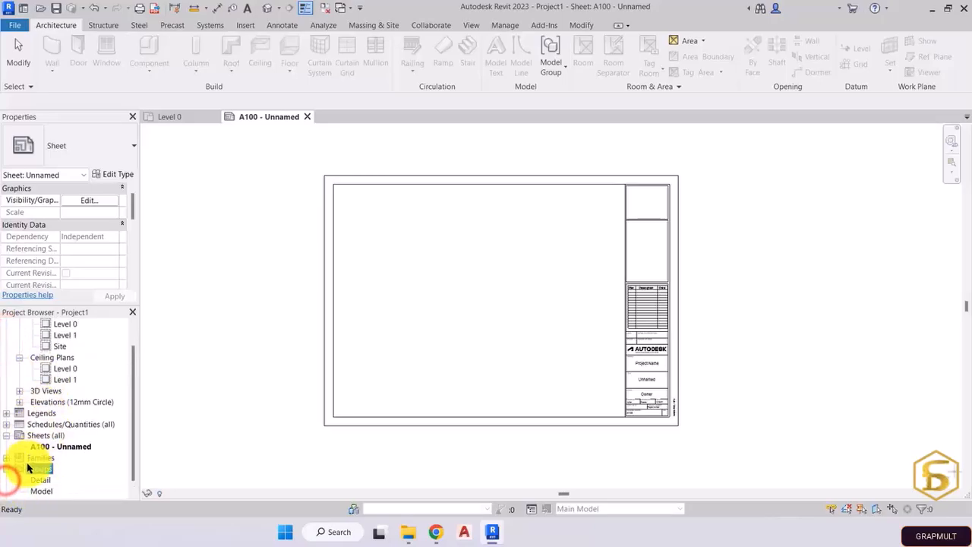
pyautogui.scroll(-1, 27, 467)
pyautogui.click(6, 458)
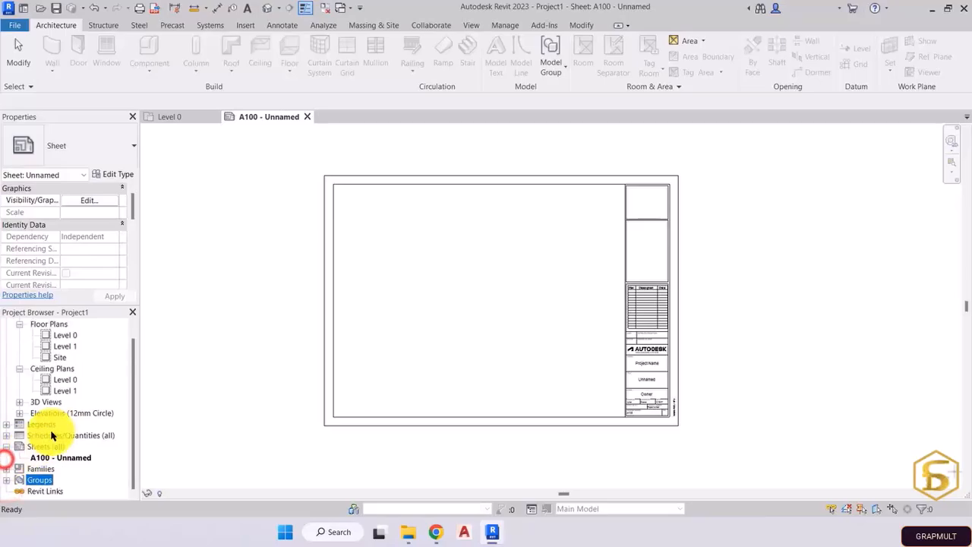
pyautogui.click(44, 492)
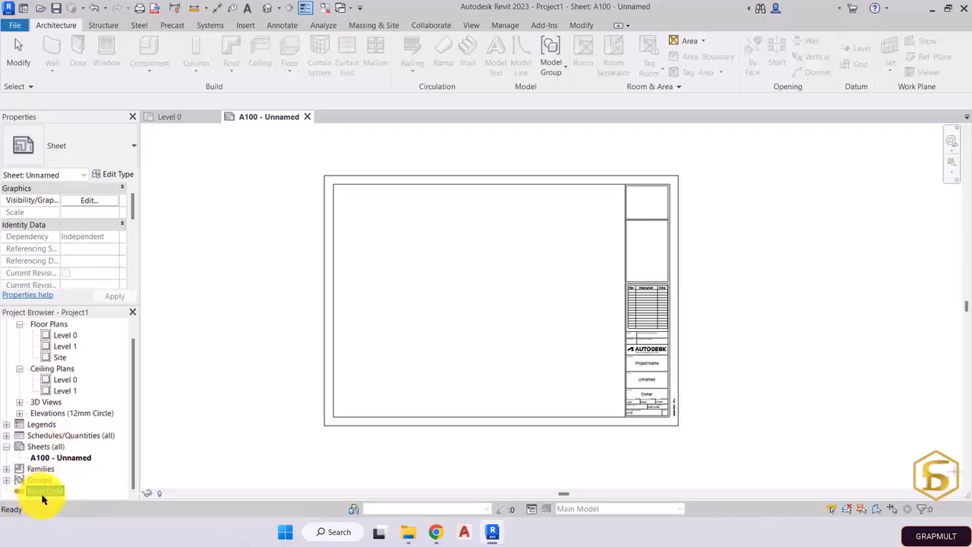
# Collapse the Ceiling Plans category in the Project Browser and highlight the Floor Plans category and its Level 0 view
pyautogui.moveTo(130, 424); pyautogui.dragTo(133, 418)
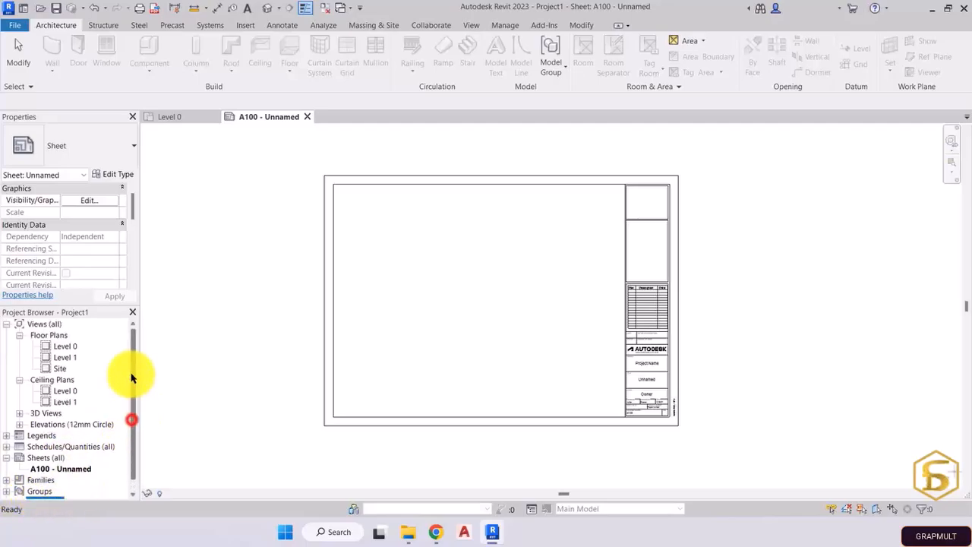
pyautogui.click(269, 327)
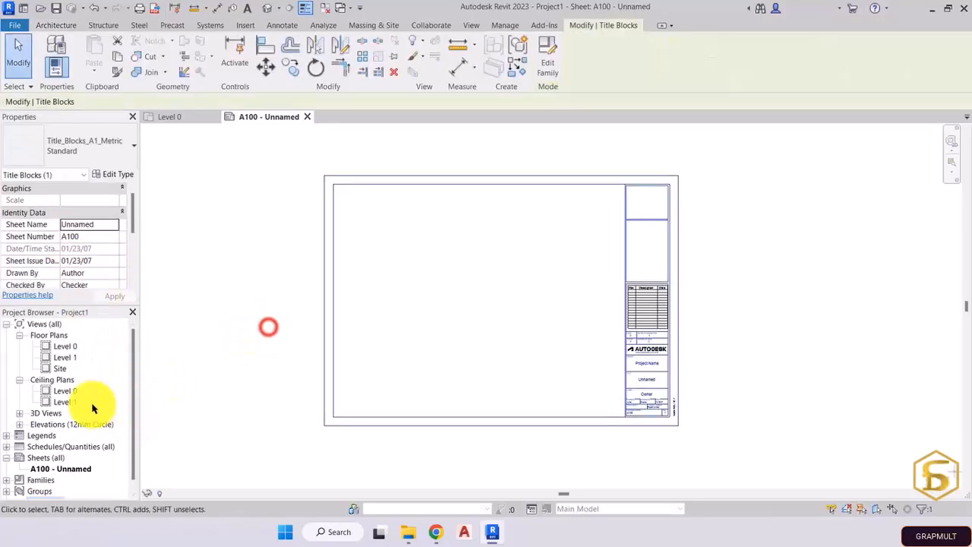
pyautogui.click(67, 346)
pyautogui.click(40, 336)
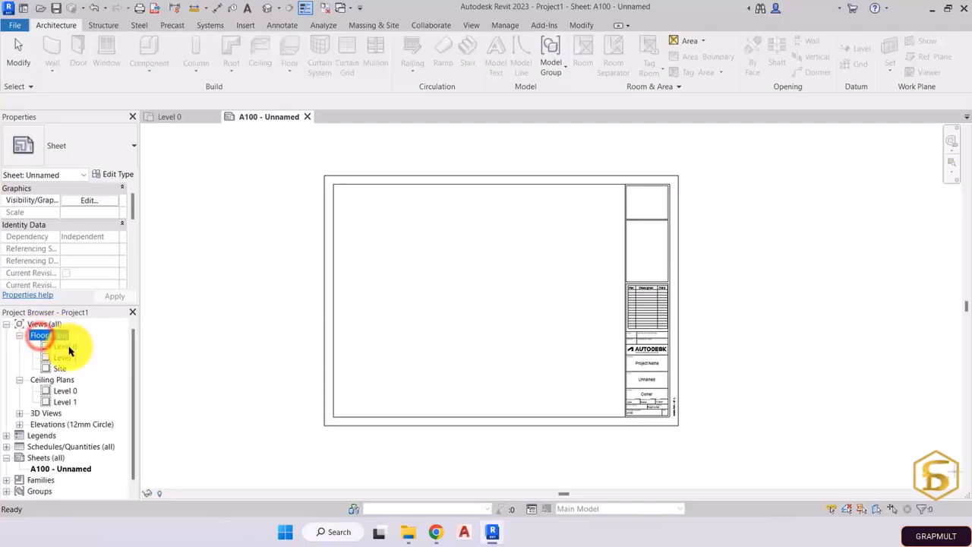
pyautogui.click(68, 346)
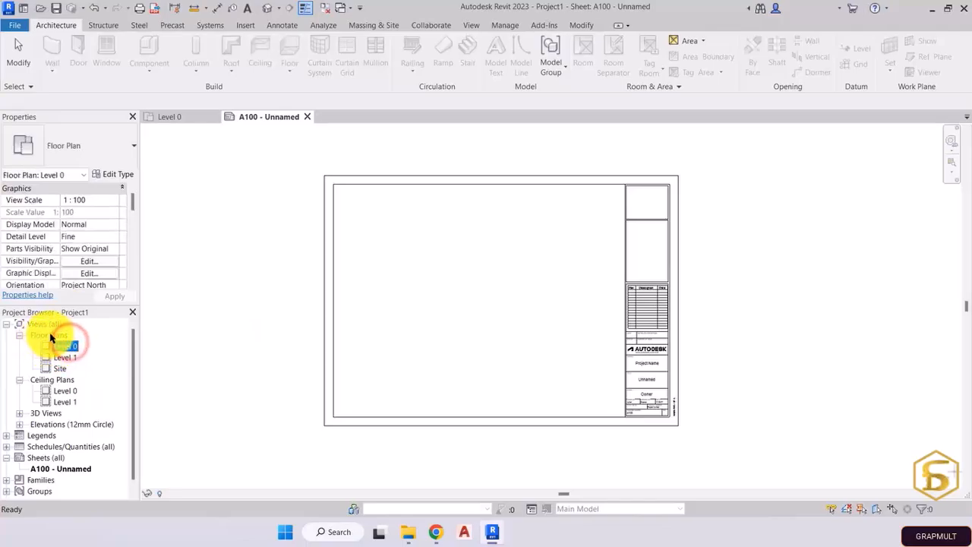
pyautogui.click(50, 335)
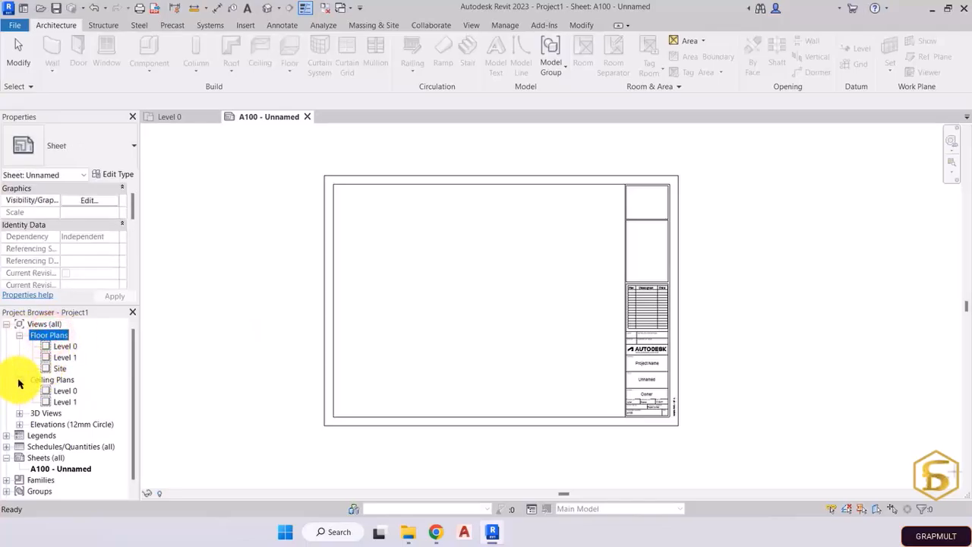
pyautogui.click(57, 380)
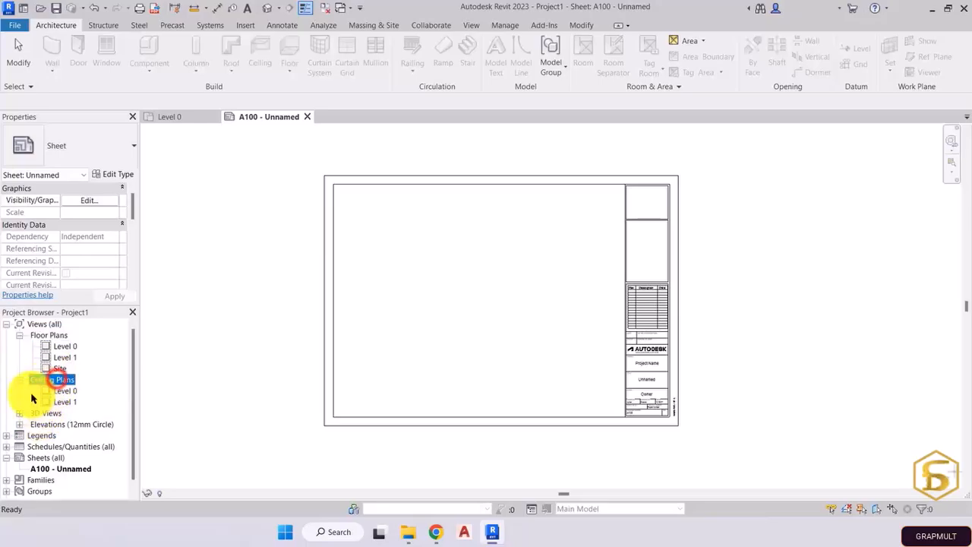
pyautogui.click(18, 380)
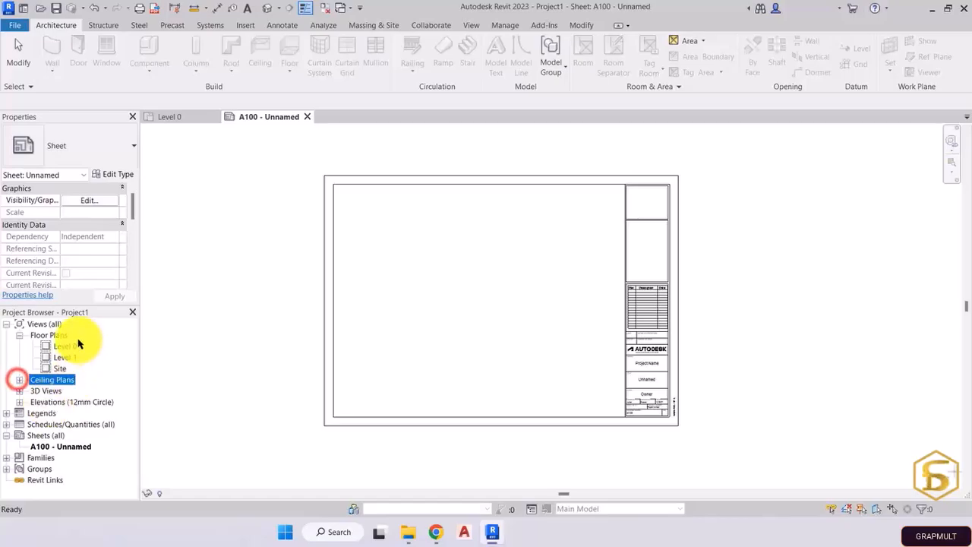
pyautogui.click(38, 335)
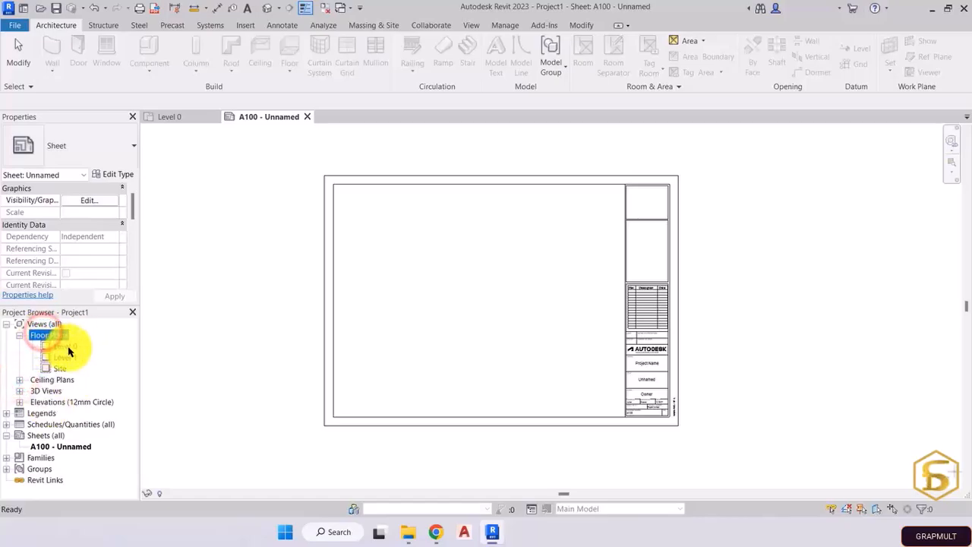
pyautogui.click(66, 346)
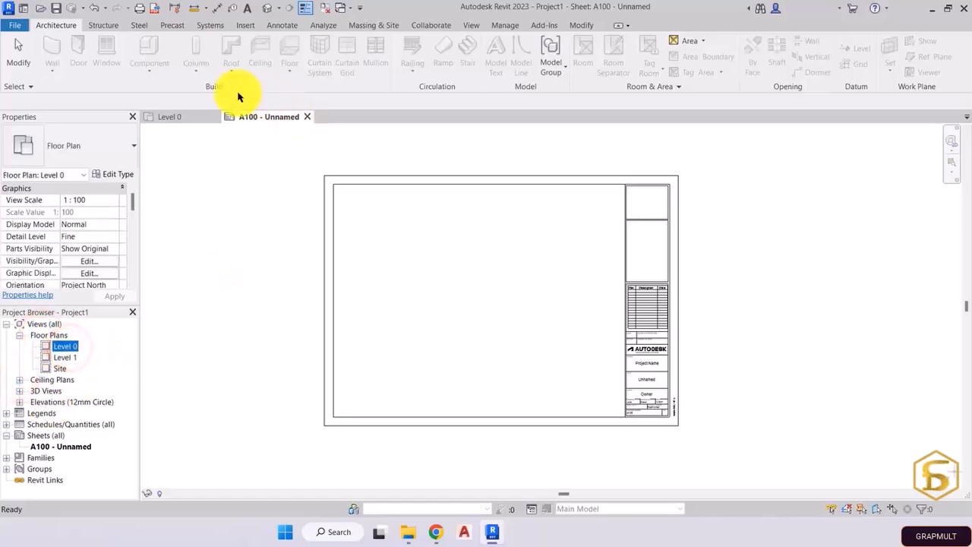
# Close the sheet A100 - Unnamed and return to the Level 0 floor plan with all four elevation markers in view
pyautogui.click(256, 118)
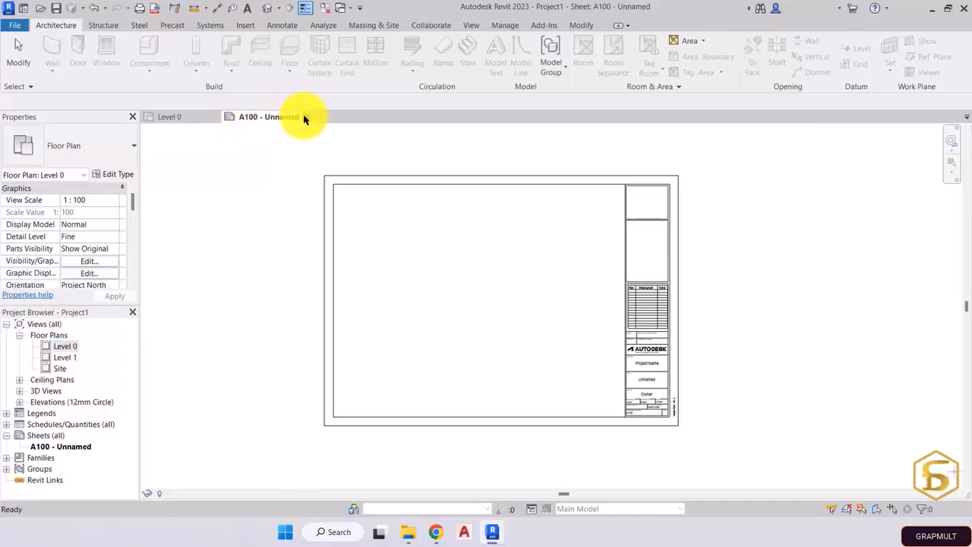
pyautogui.click(305, 117)
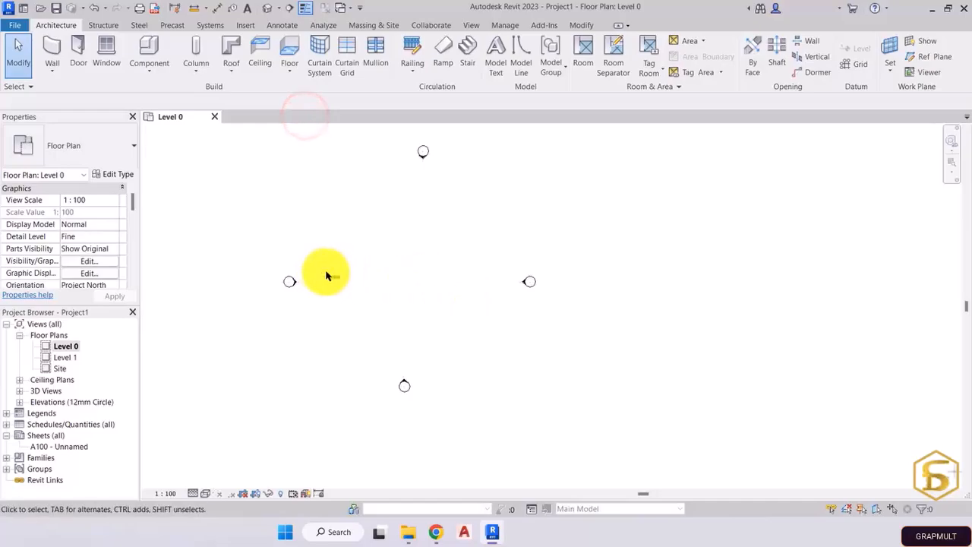
pyautogui.scroll(3, 341, 270)
pyautogui.moveTo(380, 278)
pyautogui.mouseDown(button='middle')
pyautogui.moveTo(356, 339)
pyautogui.moveTo(360, 293)
pyautogui.moveTo(407, 310)
pyautogui.mouseUp(button='middle')
pyautogui.click(236, 384)
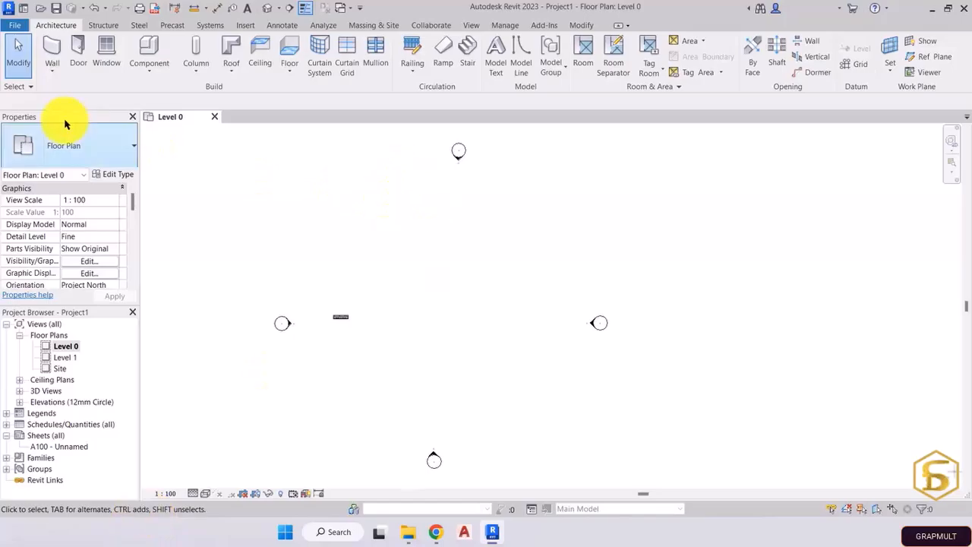
# Draw a straight exterior wall about 9700 mm long, rising about 10° eastward, between the north elevation marker and the short wall
pyautogui.click(53, 50)
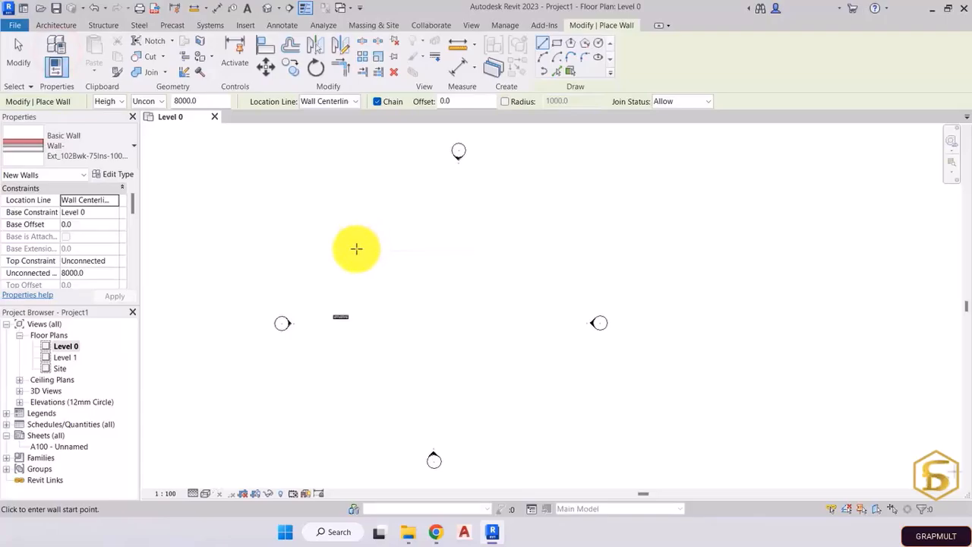
pyautogui.click(388, 244)
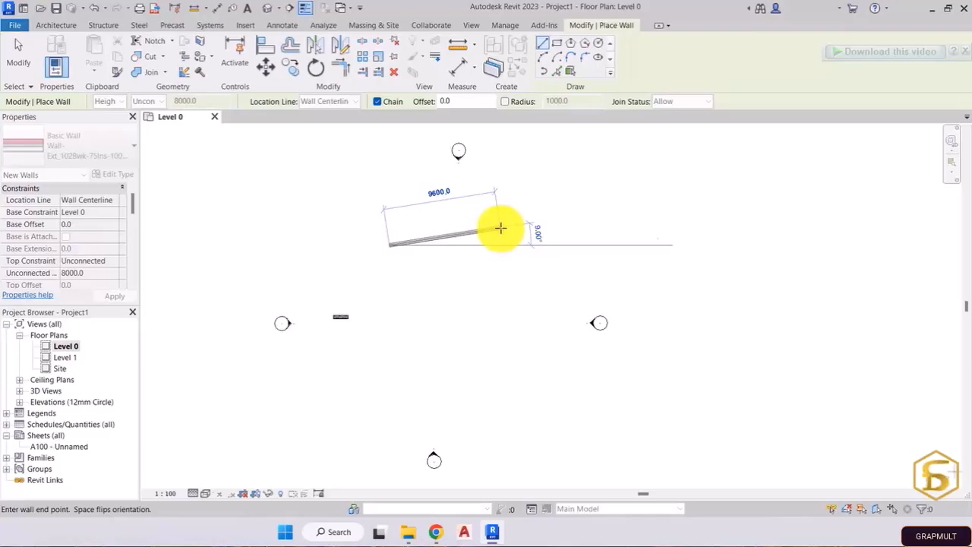
pyautogui.click(500, 225)
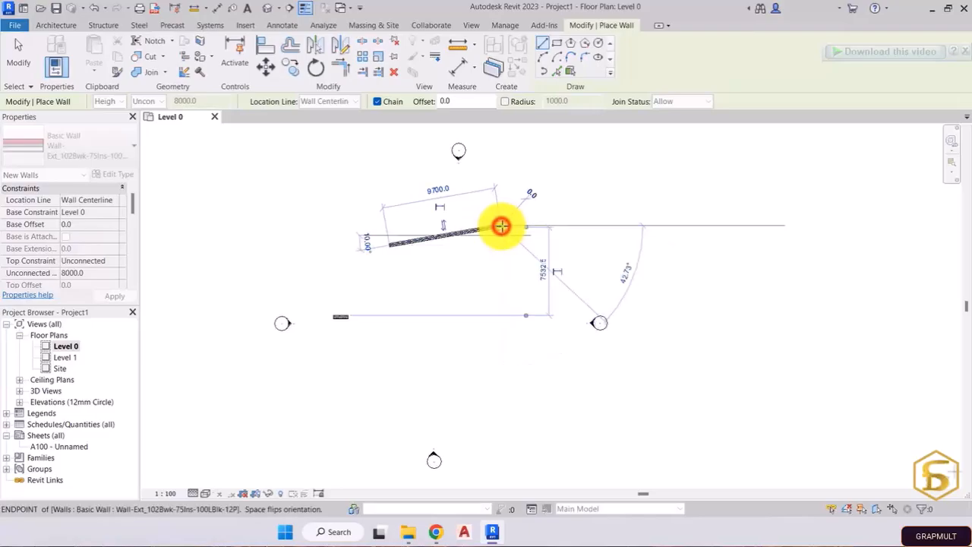
pyautogui.press('Escape')
pyautogui.press('Escape')
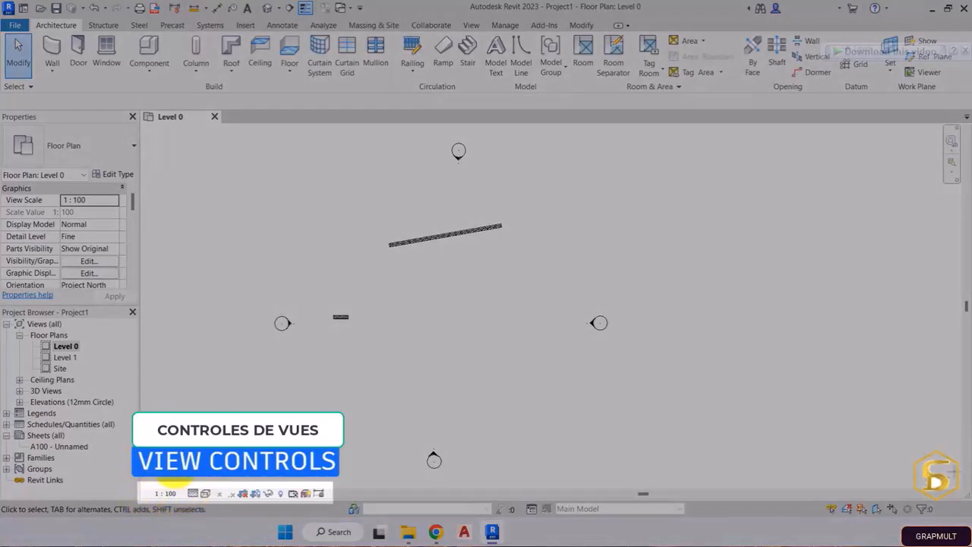
# Review the available view scales for the Level 0 floor plan and close the list without choosing one
pyautogui.click(172, 493)
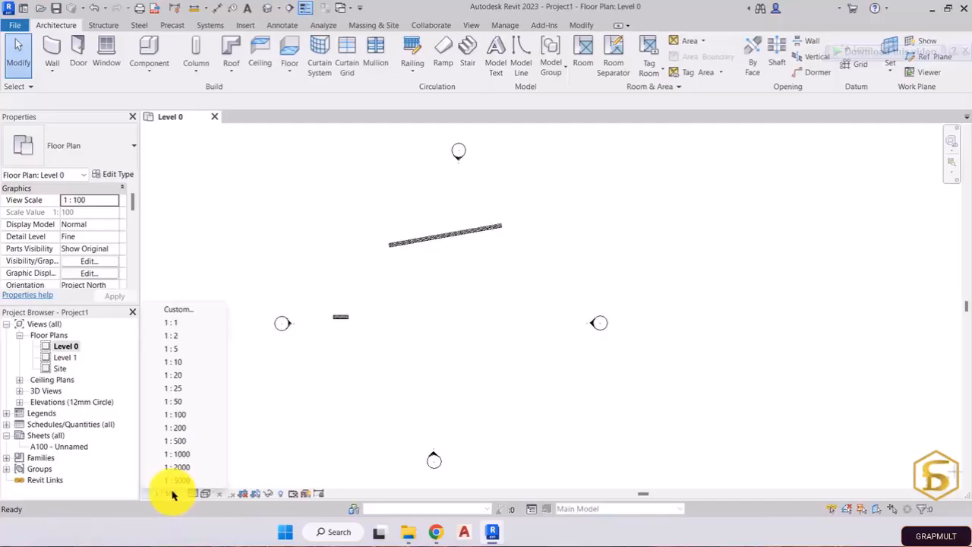
pyautogui.click(335, 393)
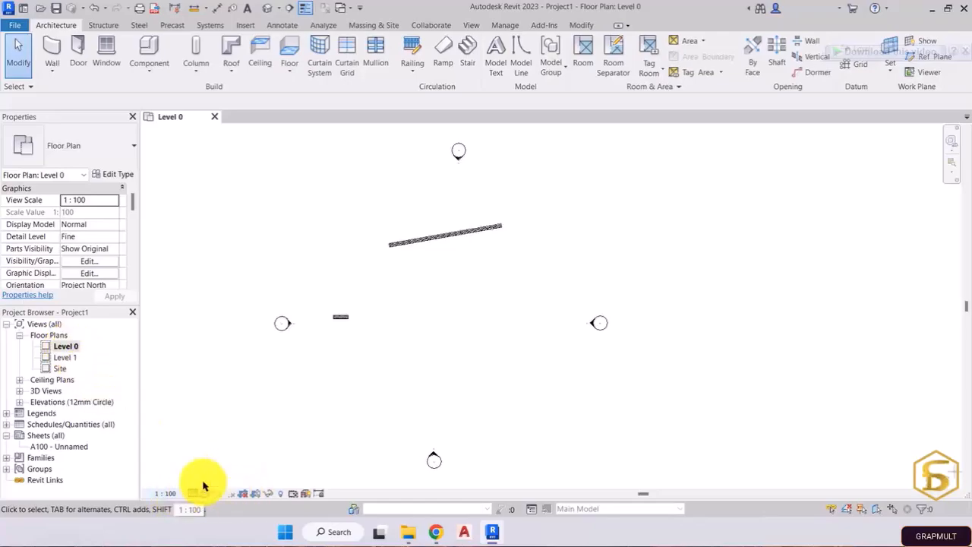
pyautogui.click(420, 311)
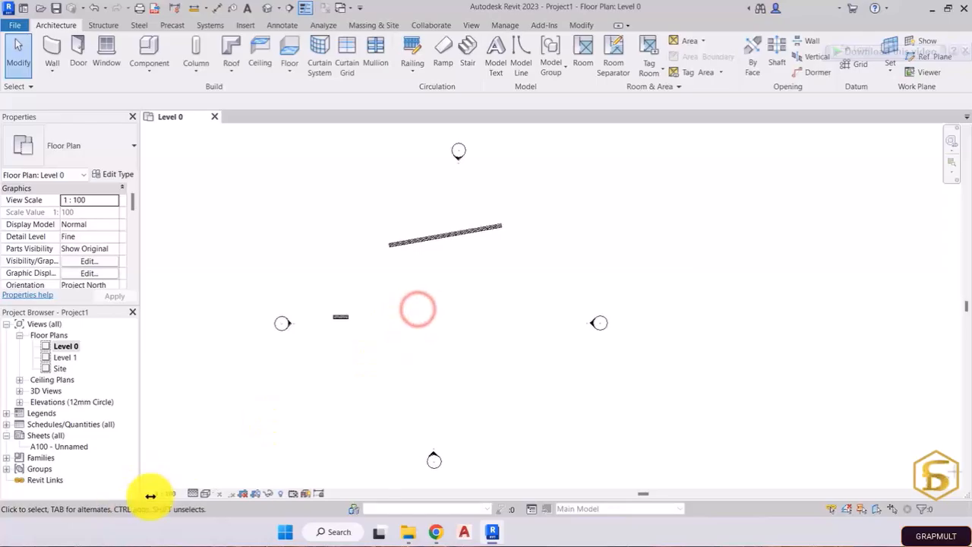
# Examine the short horizontal wall's layer lines and hatch patterns at several magnifications in the Level 0 floor plan
pyautogui.click(341, 293)
pyautogui.scroll(3, 339, 307)
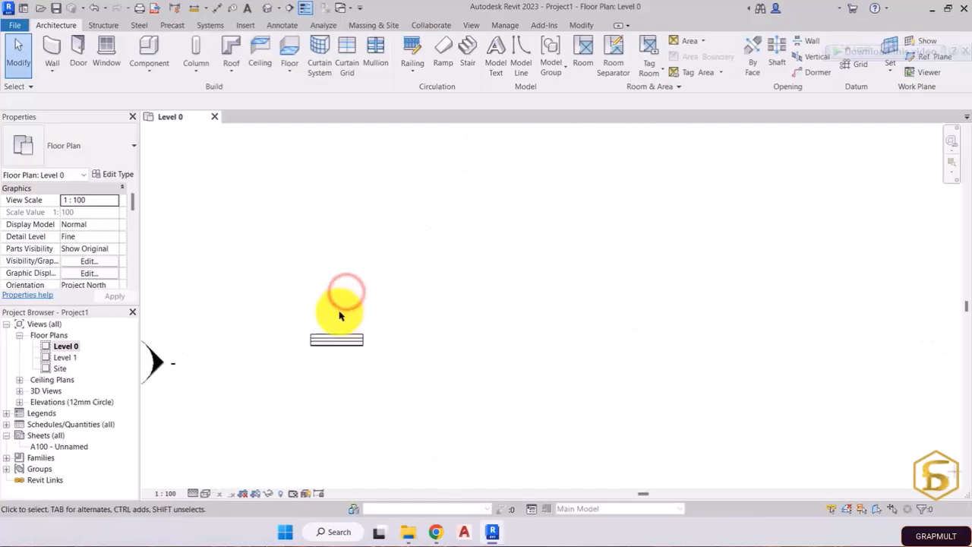
pyautogui.scroll(4, 379, 282)
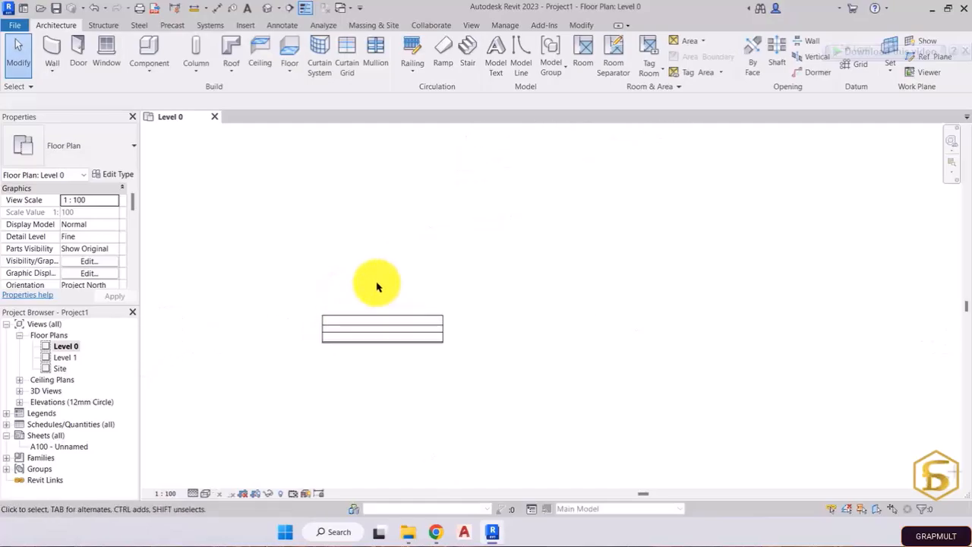
pyautogui.scroll(1, 399, 266)
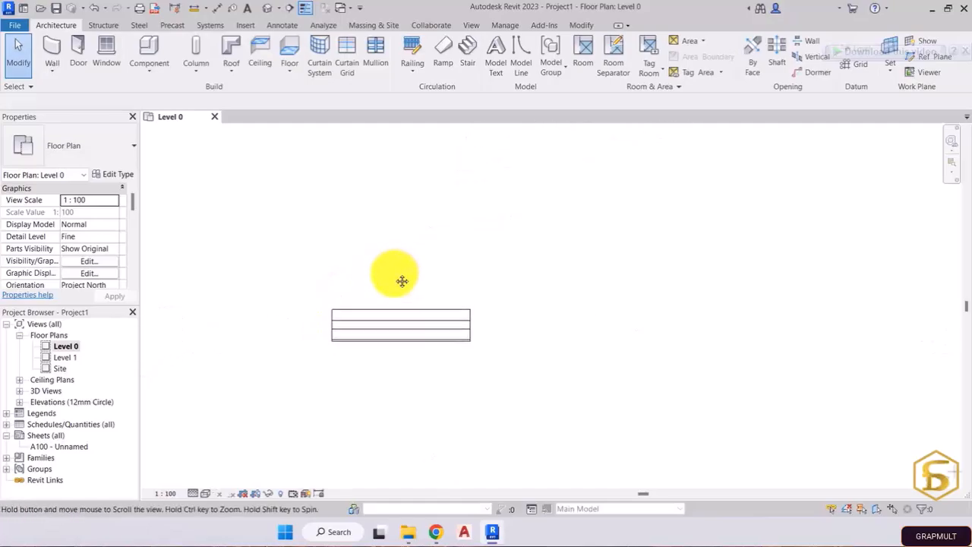
pyautogui.moveTo(402, 281); pyautogui.dragTo(391, 261, button='middle')
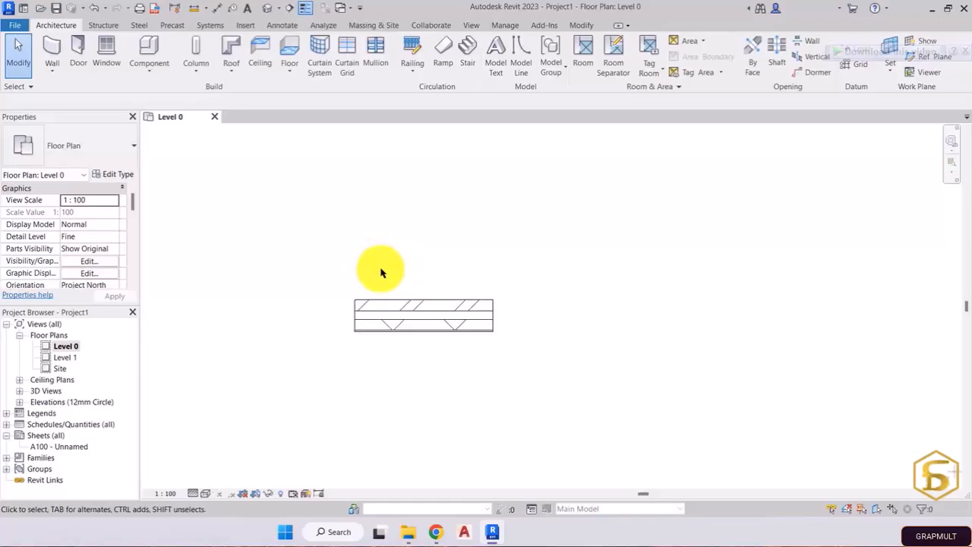
pyautogui.scroll(-2, 378, 273)
pyautogui.scroll(-2, 401, 245)
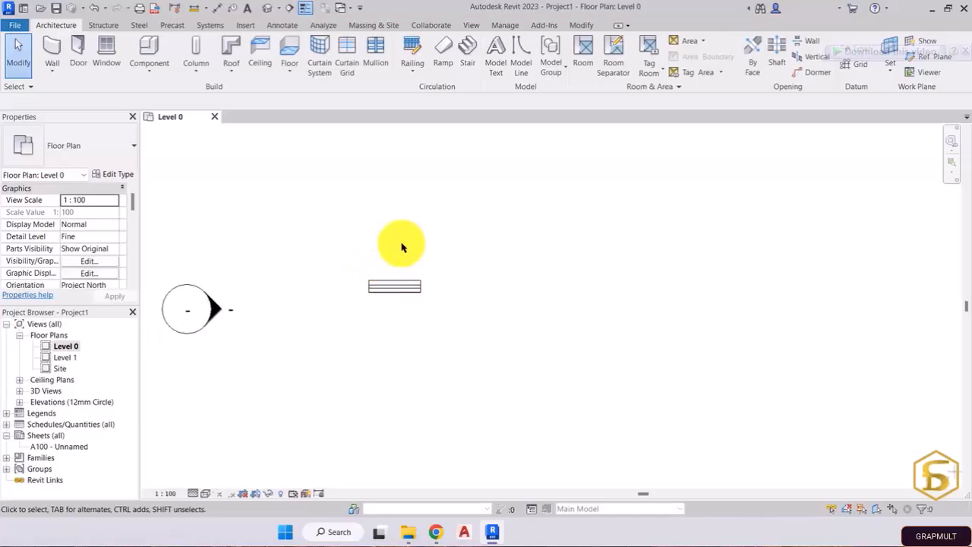
pyautogui.moveTo(401, 245); pyautogui.dragTo(410, 304, button='middle')
pyautogui.scroll(4, 401, 293)
pyautogui.scroll(1, 394, 319)
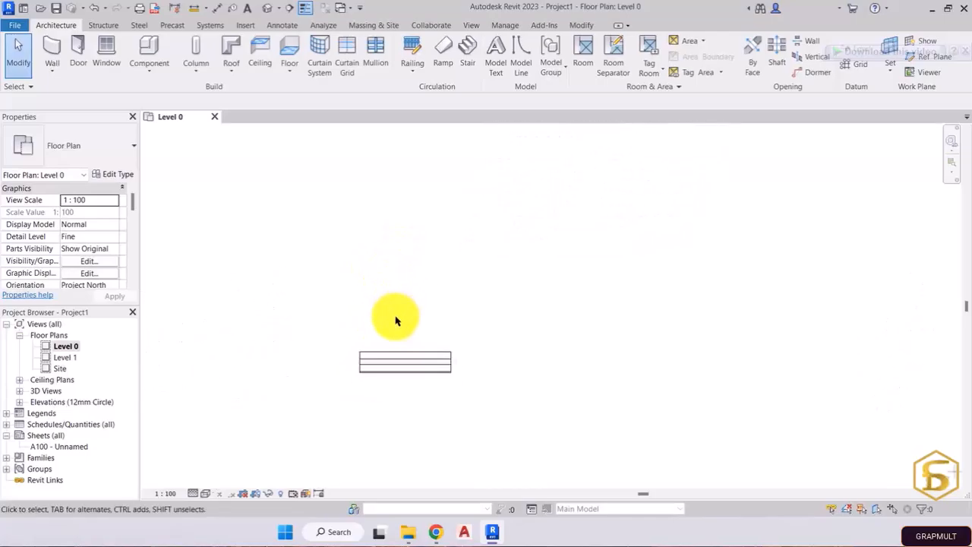
pyautogui.scroll(2, 422, 348)
pyautogui.scroll(2, 422, 348)
pyautogui.scroll(-5, 417, 342)
pyautogui.scroll(4, 414, 345)
pyautogui.scroll(-5, 414, 350)
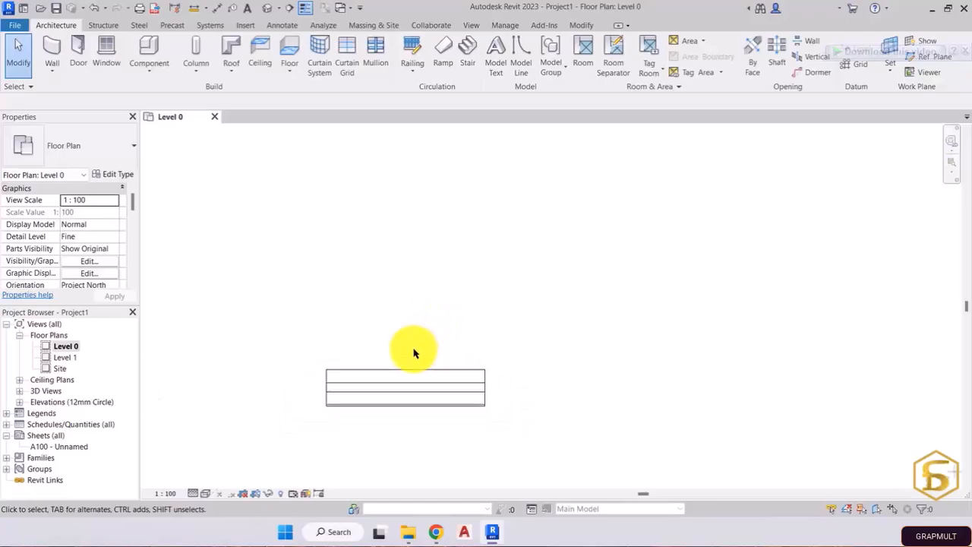
pyautogui.scroll(1, 429, 322)
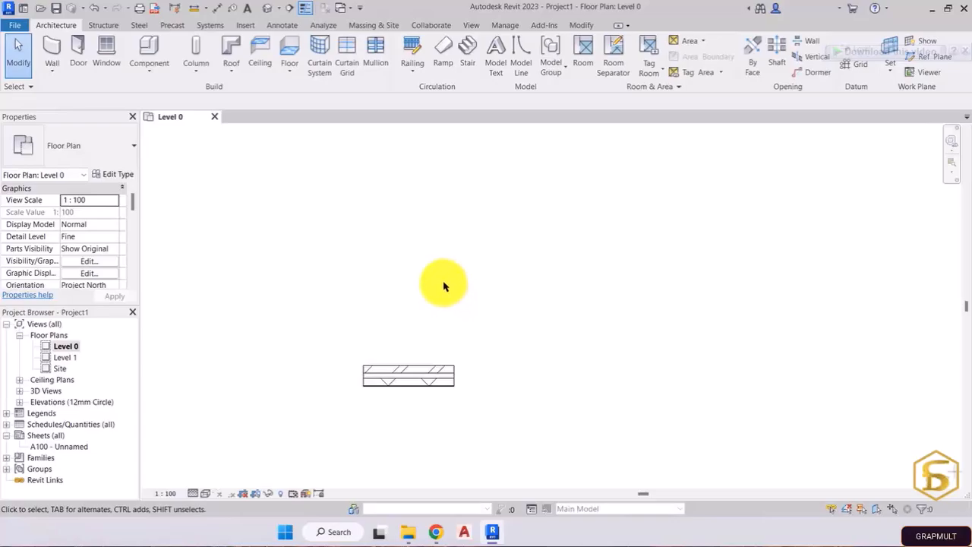
pyautogui.moveTo(456, 267); pyautogui.dragTo(419, 286, button='middle')
pyautogui.scroll(3, 380, 372)
pyautogui.scroll(-4, 379, 369)
pyautogui.scroll(4, 373, 373)
pyautogui.scroll(-6, 377, 379)
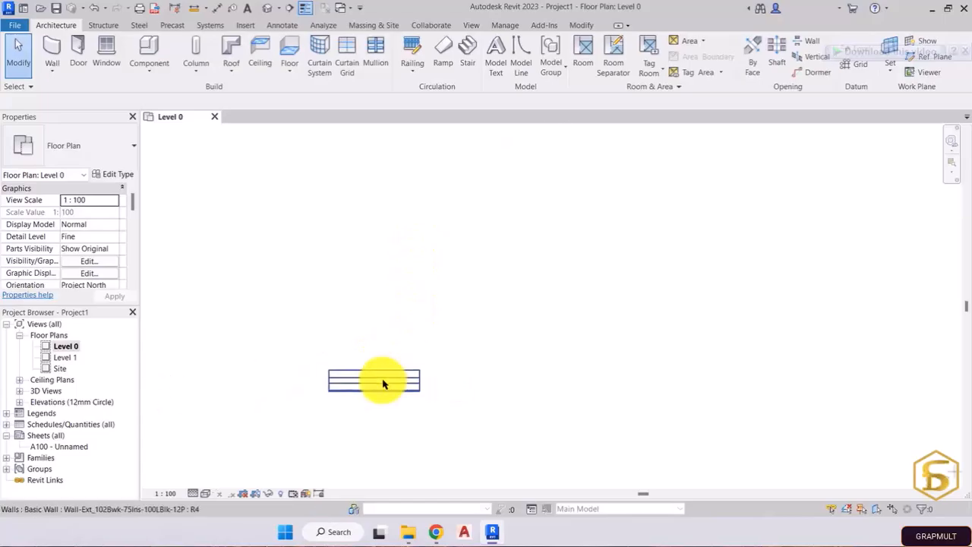
# Review the detail levels offered for the Level 0 floor plan and close the list without choosing one
pyautogui.scroll(5, 394, 372)
pyautogui.moveTo(458, 331); pyautogui.dragTo(516, 305, button='middle')
pyautogui.scroll(-1, 493, 312)
pyautogui.scroll(1, 515, 304)
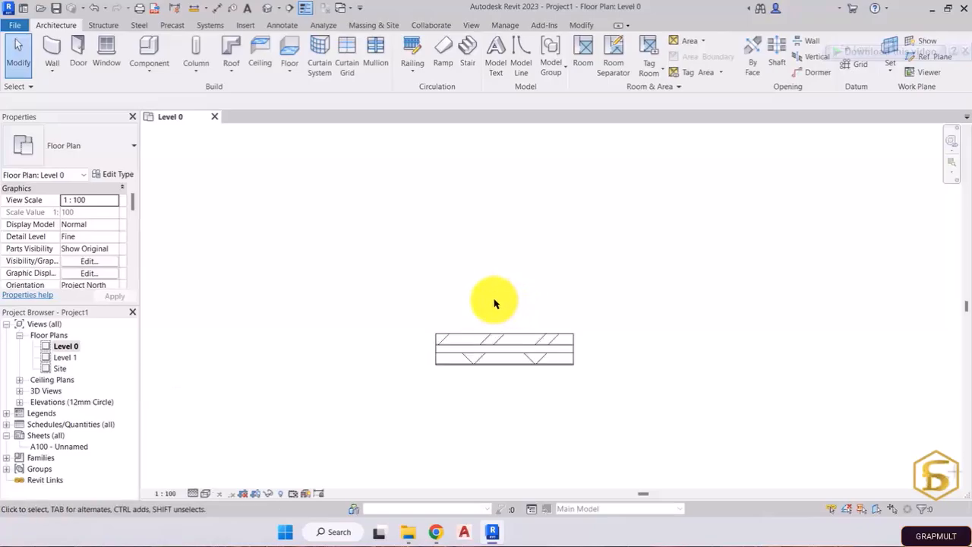
pyautogui.click(193, 494)
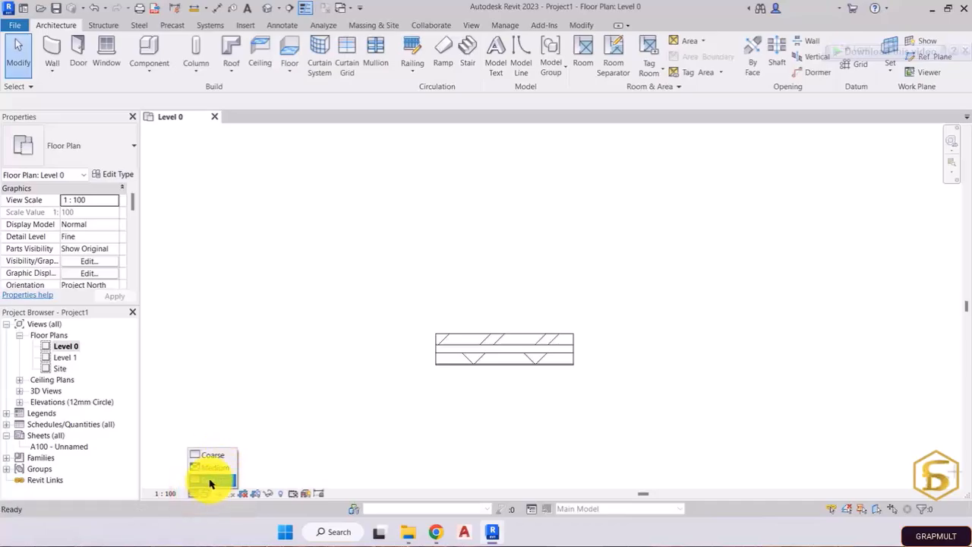
pyautogui.click(281, 438)
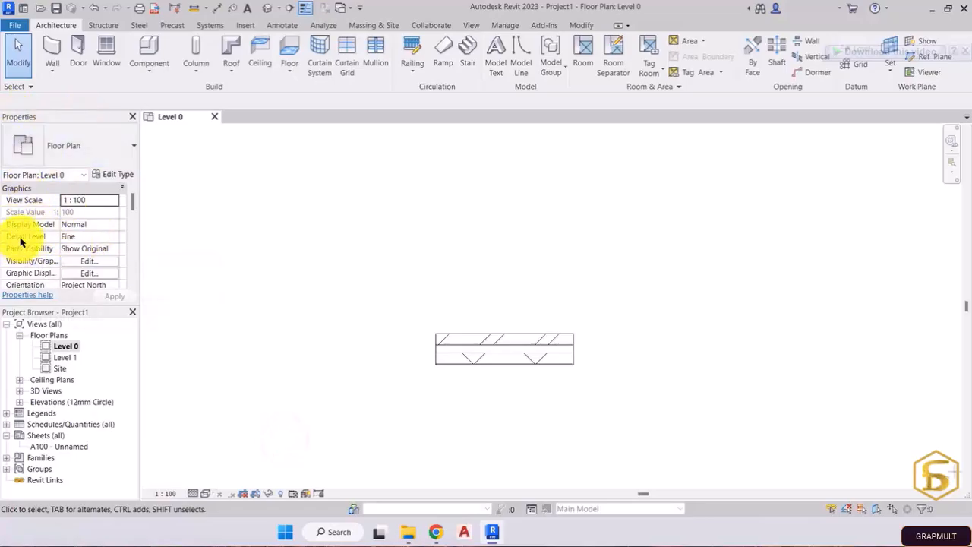
# Preview the short wall at the Medium and Coarse detail levels in the Level 0 floor plan, then return to Fine
pyautogui.click(196, 493)
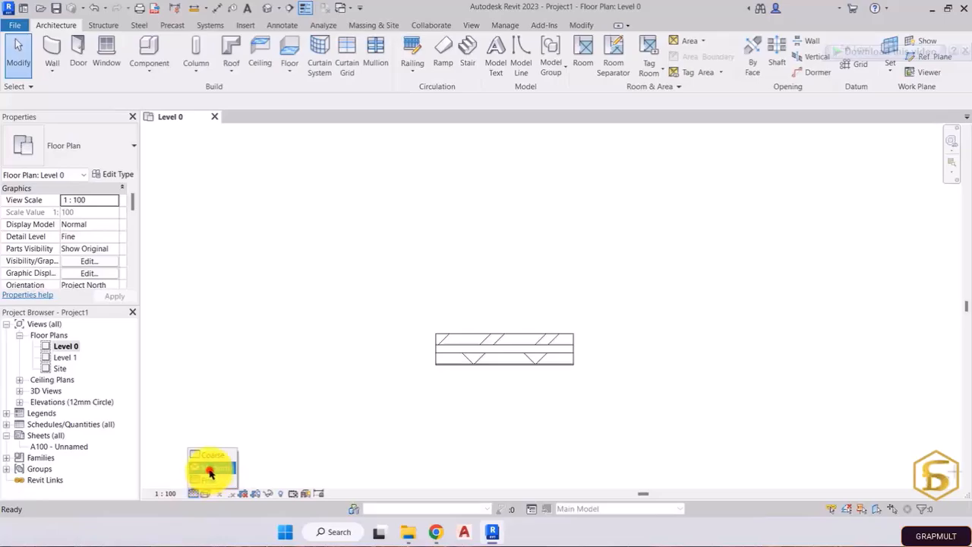
pyautogui.click(210, 468)
pyautogui.click(192, 493)
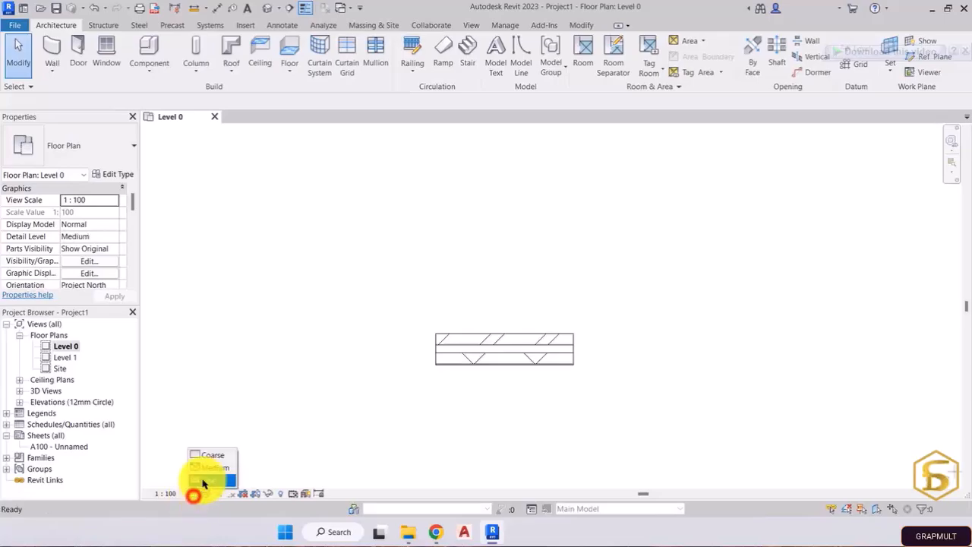
pyautogui.click(210, 464)
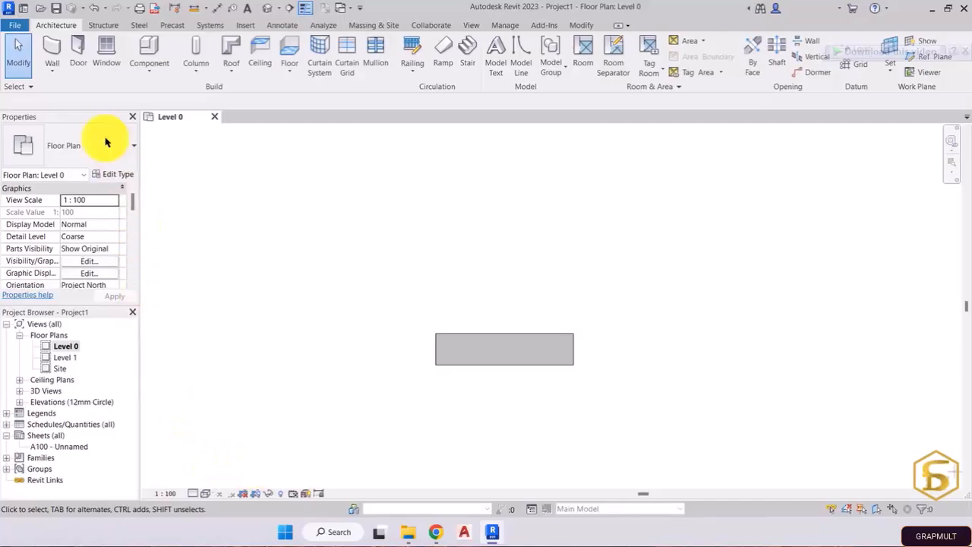
pyautogui.click(286, 358)
pyautogui.click(197, 494)
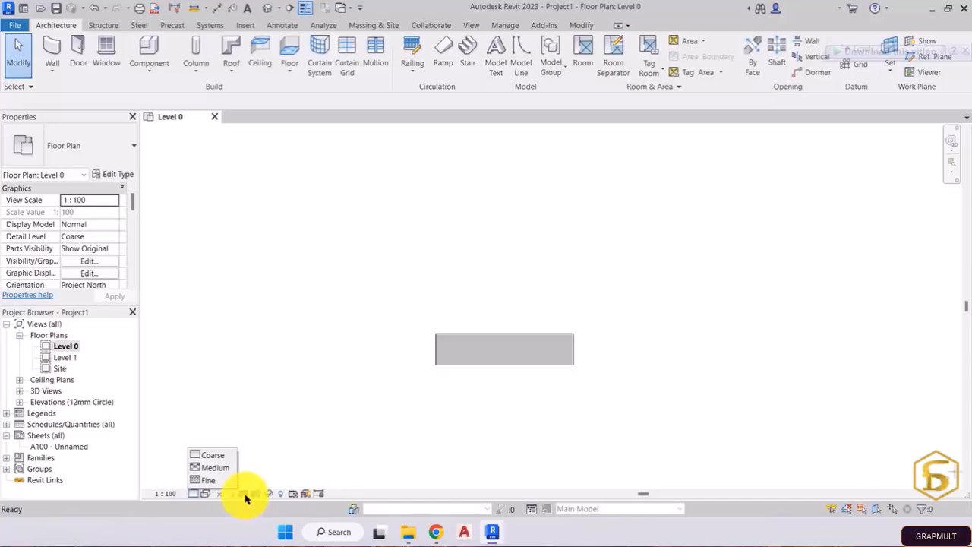
pyautogui.click(203, 481)
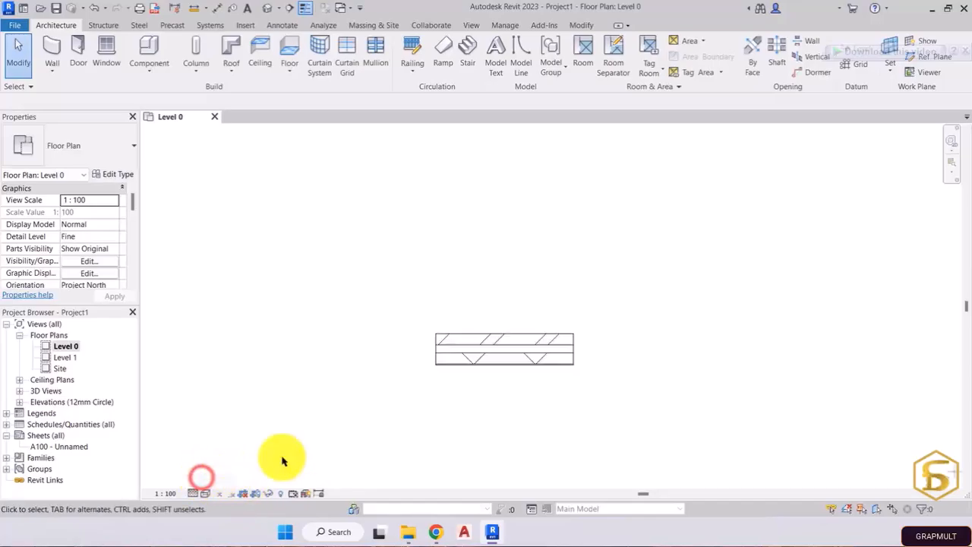
# Review the visual styles available for the Level 0 floor plan, keeping the short wall in view
pyautogui.click(203, 494)
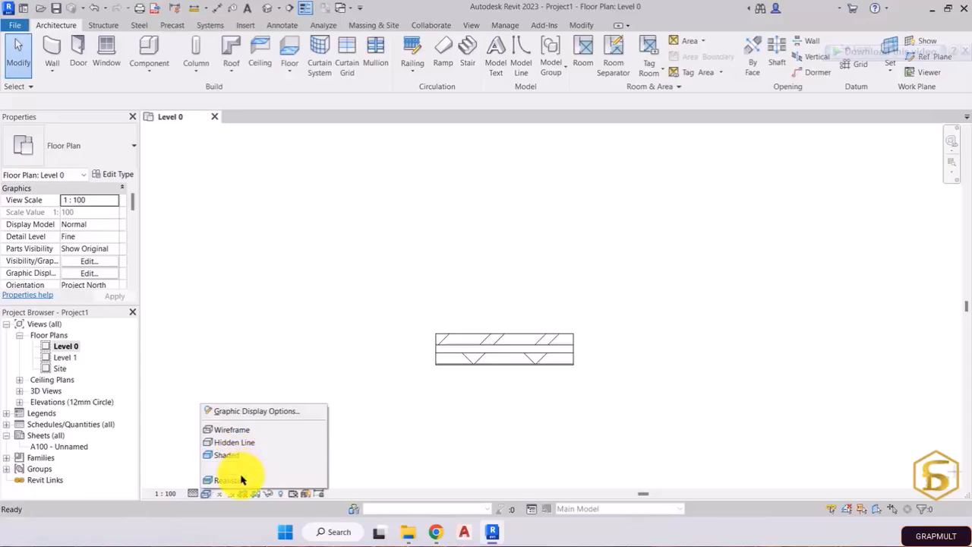
pyautogui.click(452, 427)
pyautogui.moveTo(489, 388); pyautogui.dragTo(438, 402, button='middle')
pyautogui.click(202, 494)
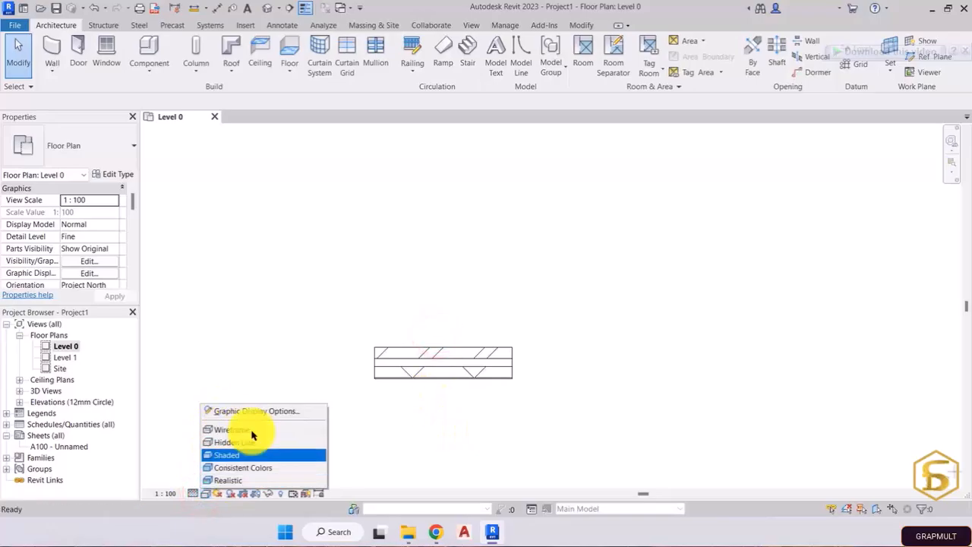
pyautogui.click(376, 409)
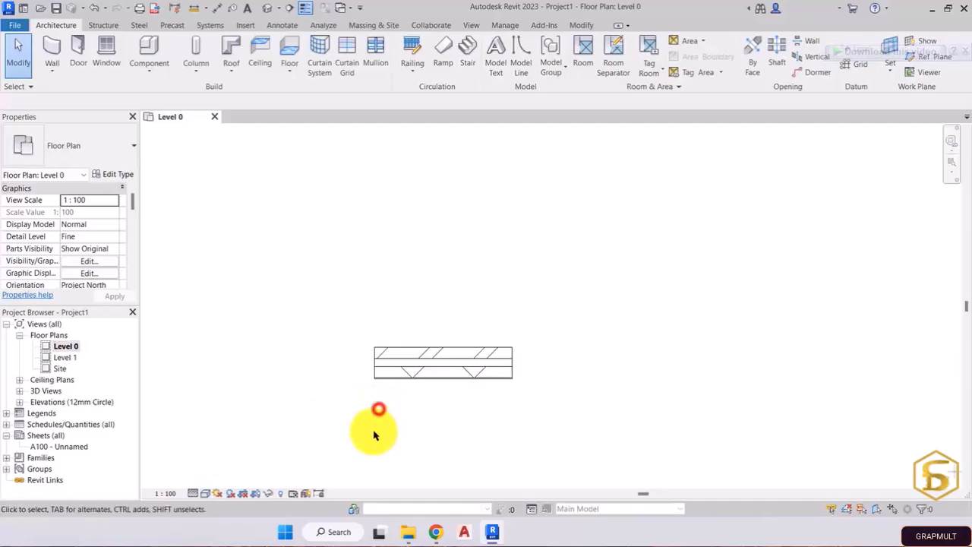
# Open the default 3D view and examine the long wall's brick surface at several magnifications
pyautogui.click(266, 9)
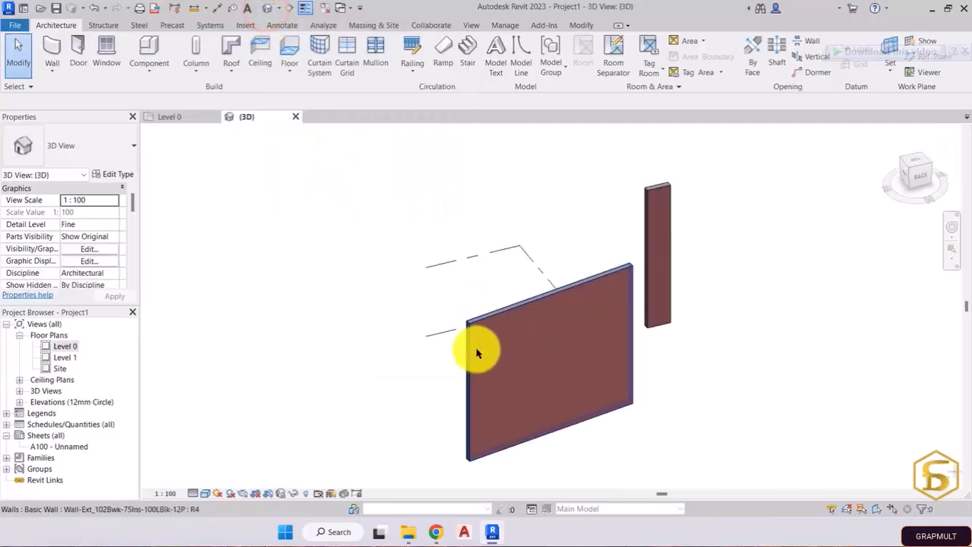
pyautogui.moveTo(560, 365); pyautogui.dragTo(453, 366, button='middle')
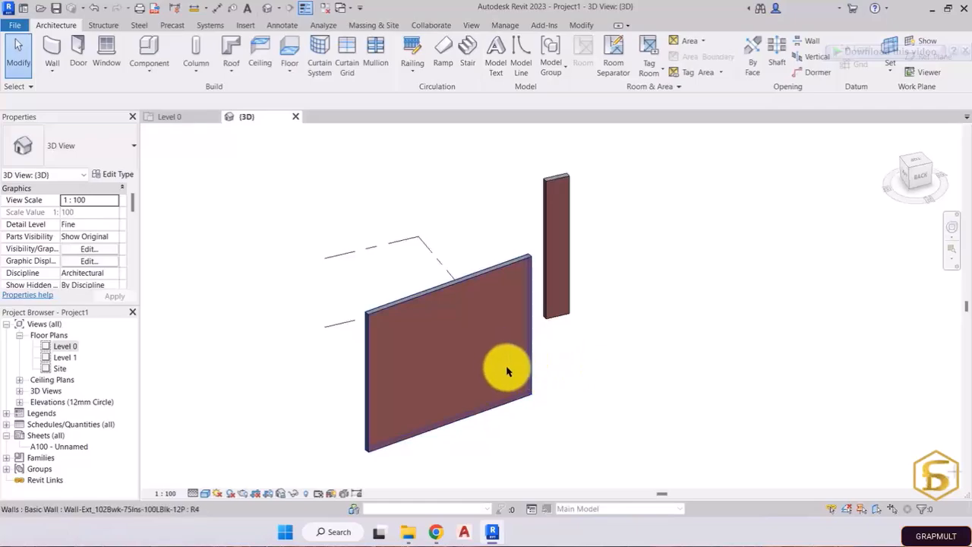
pyautogui.scroll(4, 515, 370)
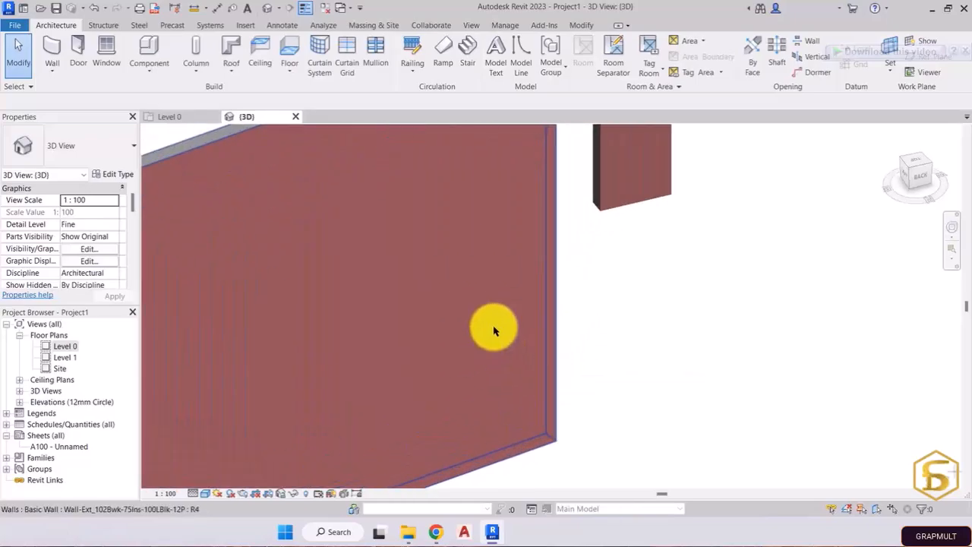
pyautogui.scroll(-4, 494, 326)
pyautogui.scroll(3, 497, 328)
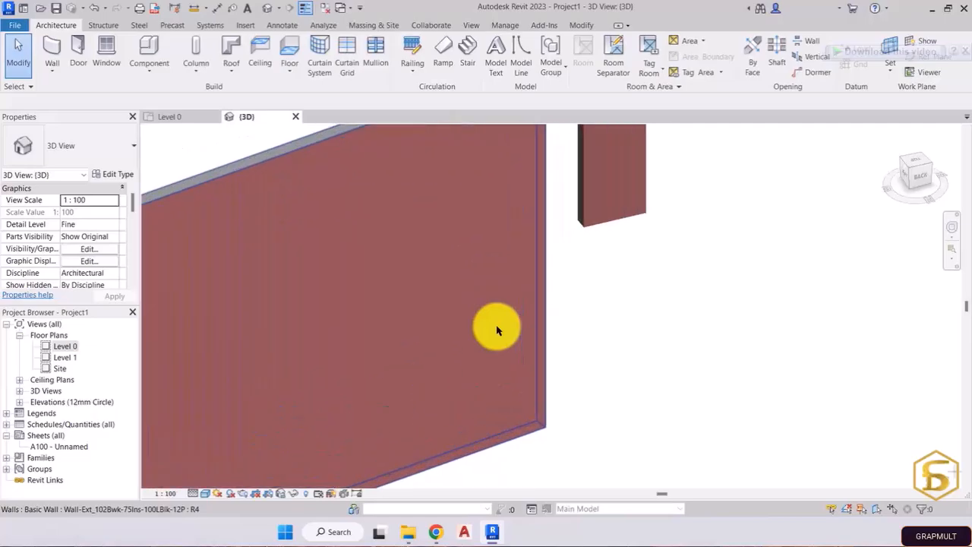
pyautogui.scroll(-3, 496, 327)
pyautogui.moveTo(610, 321); pyautogui.dragTo(649, 381, button='middle')
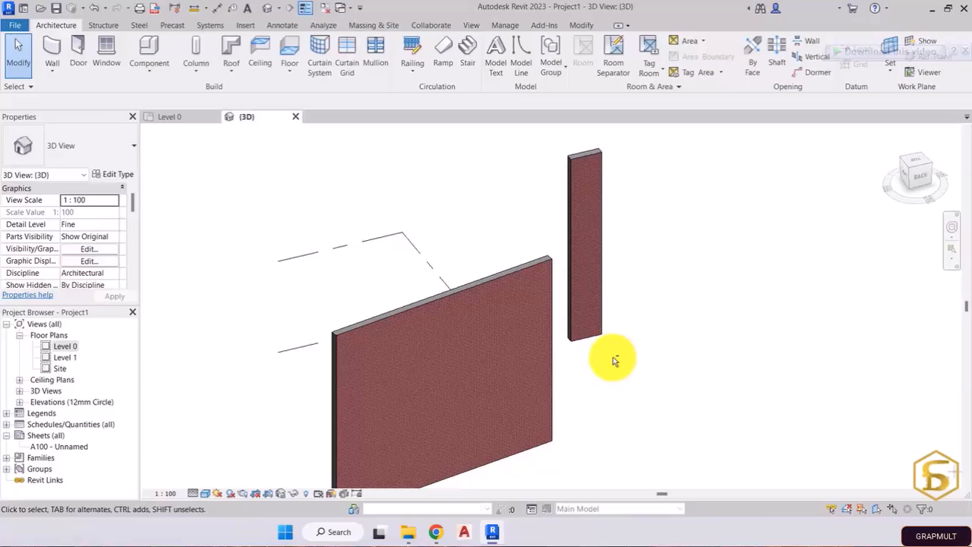
# Examine both walls from the back in the 3D view, briefly selecting the narrow wall and closing in on its brick pattern
pyautogui.keyDown('shift'); pyautogui.moveTo(614, 361); pyautogui.dragTo(527, 326, button='middle'); pyautogui.keyUp('shift')
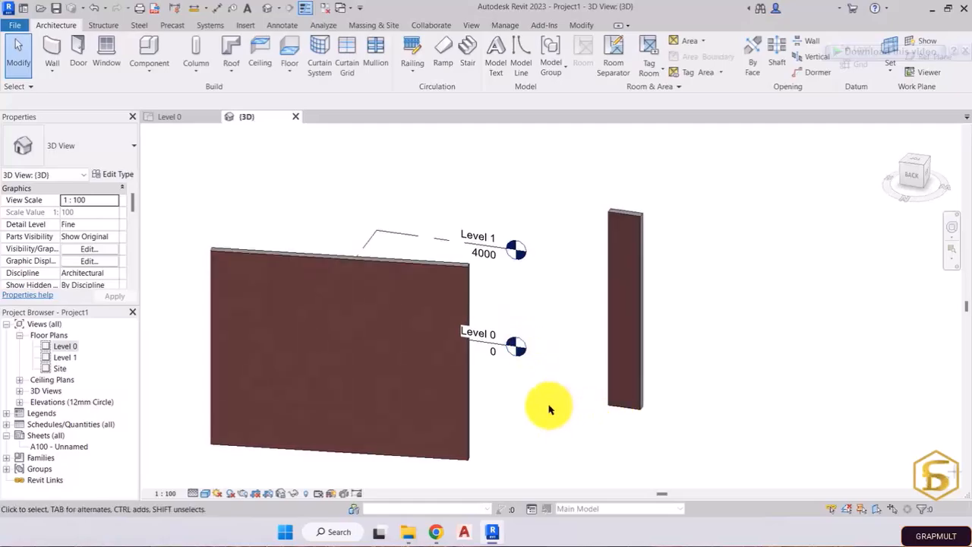
pyautogui.click(634, 328)
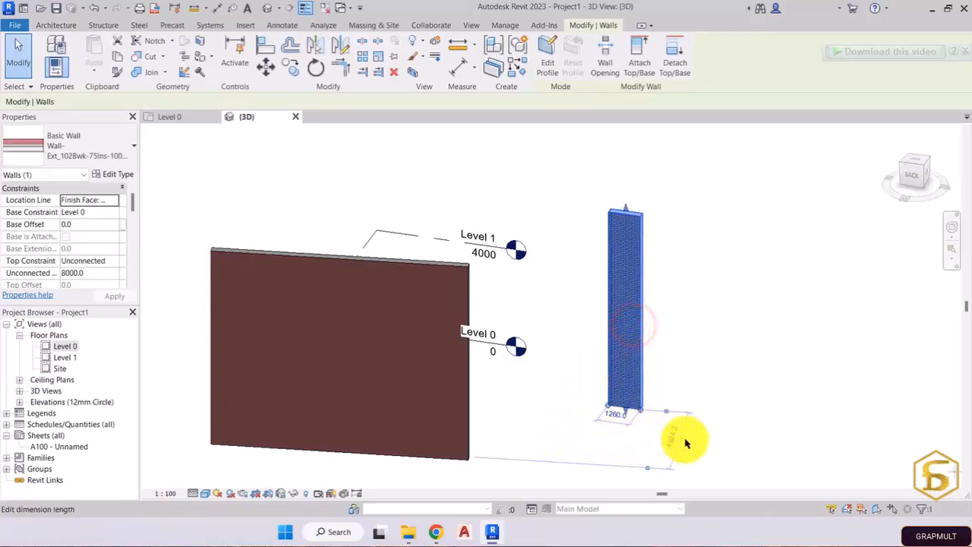
pyautogui.moveTo(699, 430)
pyautogui.keyDown('shift'); pyautogui.mouseDown(button='middle')
pyautogui.moveTo(585, 481)
pyautogui.moveTo(484, 429)
pyautogui.moveTo(386, 421)
pyautogui.moveTo(596, 437)
pyautogui.moveTo(772, 428)
pyautogui.moveTo(516, 443)
pyautogui.moveTo(496, 438)
pyautogui.moveTo(777, 418)
pyautogui.moveTo(482, 428)
pyautogui.moveTo(729, 427)
pyautogui.moveTo(701, 438)
pyautogui.moveTo(527, 442)
pyautogui.moveTo(714, 433)
pyautogui.mouseUp(button='middle'); pyautogui.keyUp('shift')
pyautogui.click(731, 426)
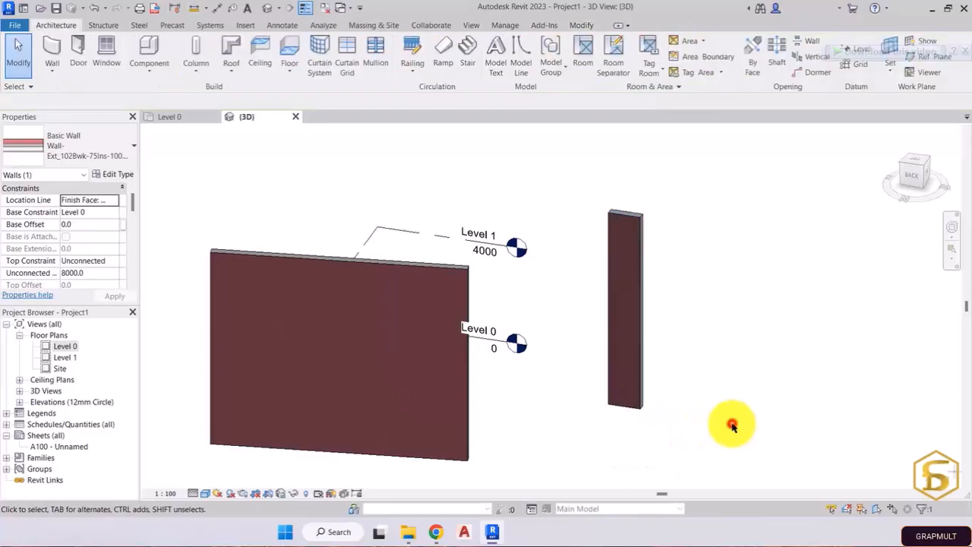
pyautogui.scroll(4, 675, 389)
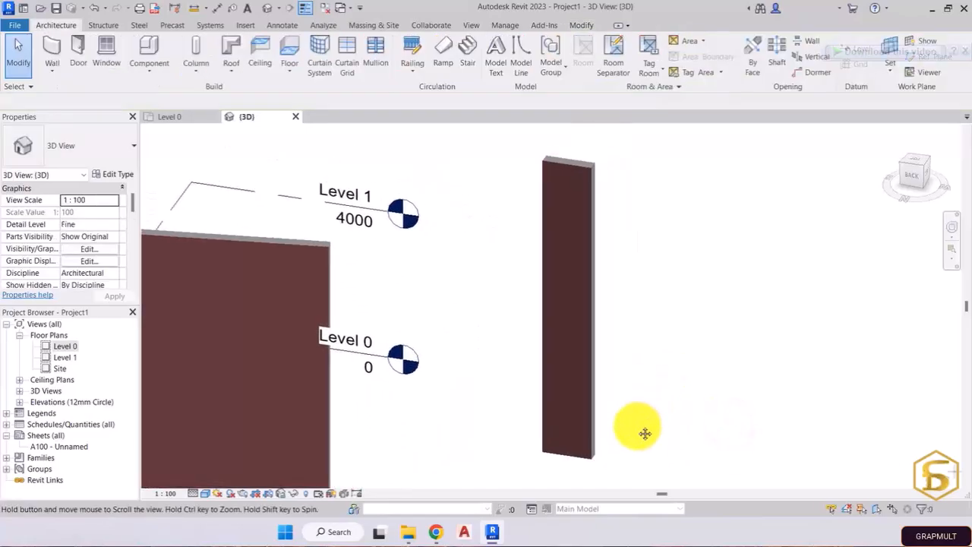
pyautogui.moveTo(645, 434); pyautogui.dragTo(633, 437, button='middle')
pyautogui.keyDown('shift'); pyautogui.moveTo(615, 403); pyautogui.dragTo(621, 356, button='middle'); pyautogui.keyUp('shift')
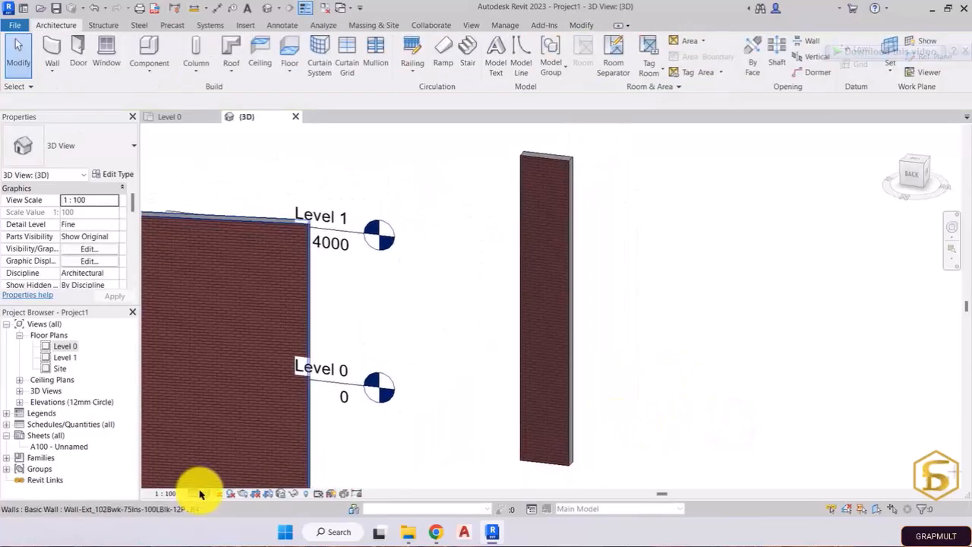
# Set the 3D view's visual style to Wireframe and inspect the see-through edges at the narrow wall's base
pyautogui.click(204, 493)
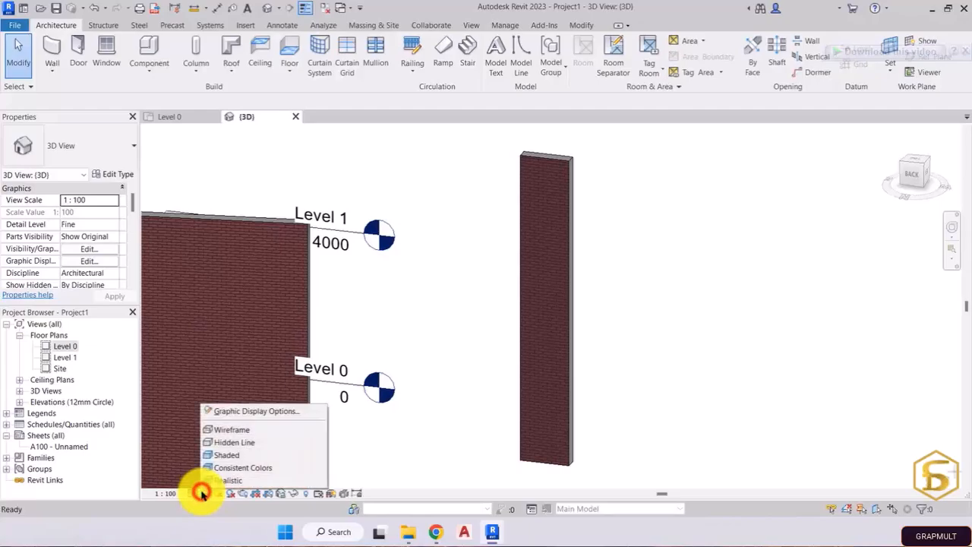
pyautogui.click(229, 431)
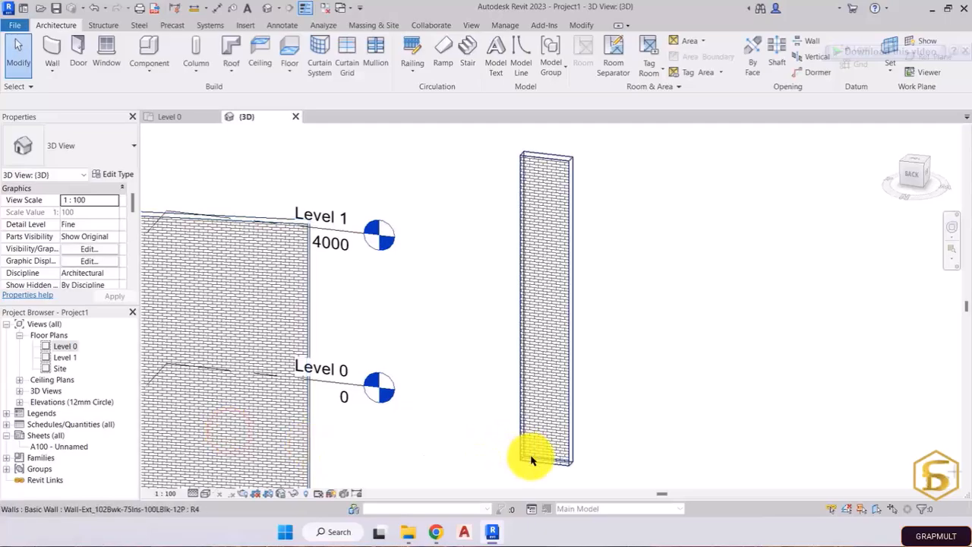
pyautogui.moveTo(516, 462)
pyautogui.mouseDown(button='middle')
pyautogui.moveTo(487, 439)
pyautogui.moveTo(492, 463)
pyautogui.moveTo(474, 460)
pyautogui.moveTo(497, 464)
pyautogui.moveTo(468, 450)
pyautogui.moveTo(503, 451)
pyautogui.moveTo(479, 474)
pyautogui.moveTo(447, 467)
pyautogui.mouseUp(button='middle')
pyautogui.scroll(3, 498, 457)
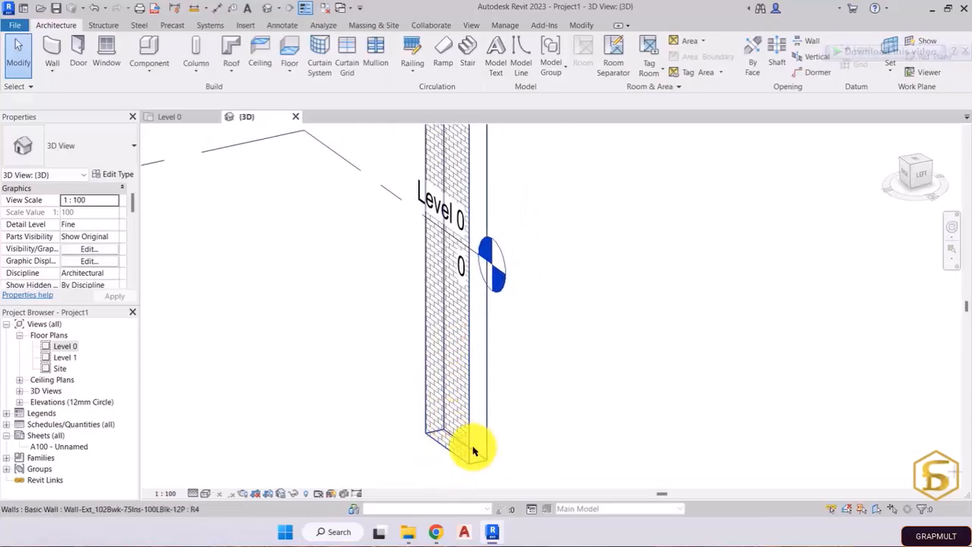
pyautogui.scroll(-1, 400, 439)
pyautogui.keyDown('shift'); pyautogui.moveTo(407, 447); pyautogui.dragTo(427, 455, button='middle'); pyautogui.keyUp('shift')
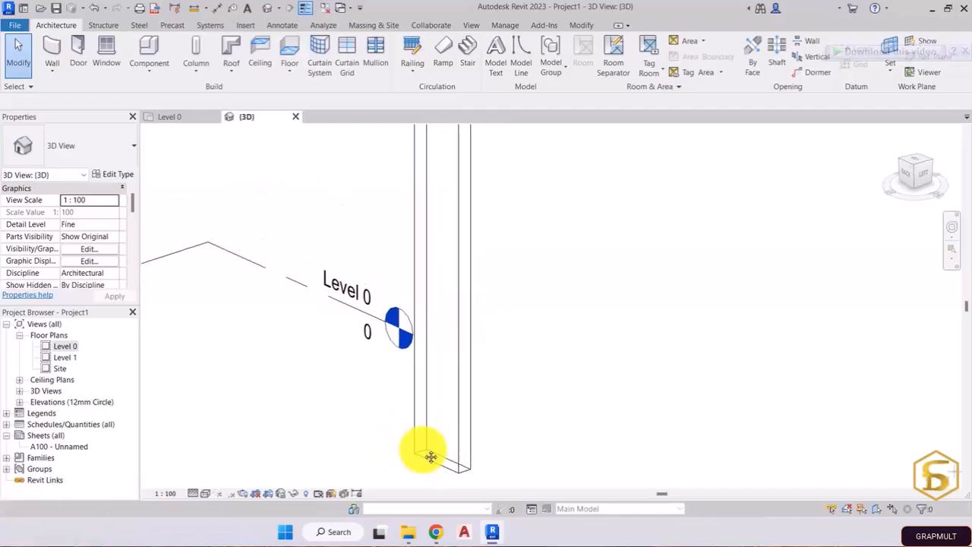
# Try the Hidden Line and Shaded visual styles on the 3D view, viewing the shaded walls from the back
pyautogui.click(204, 495)
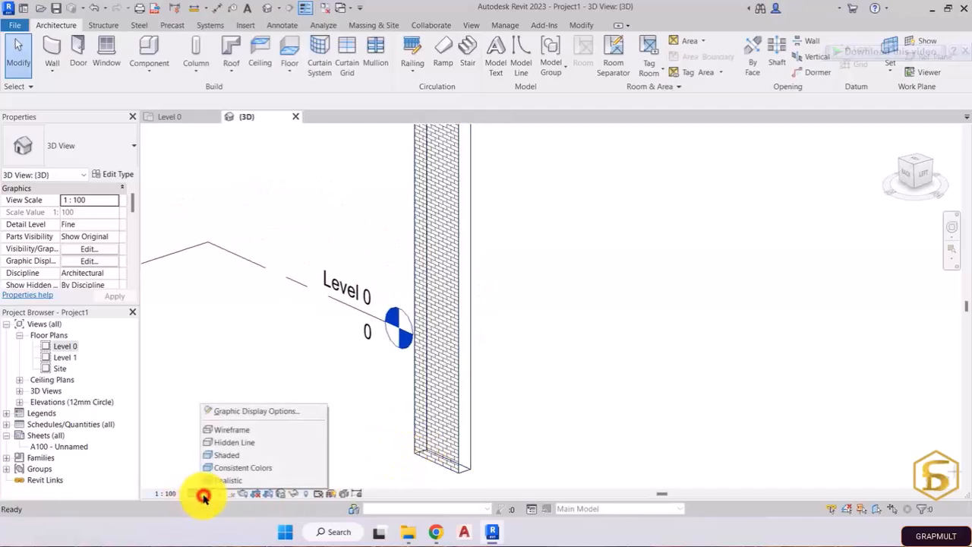
pyautogui.click(230, 443)
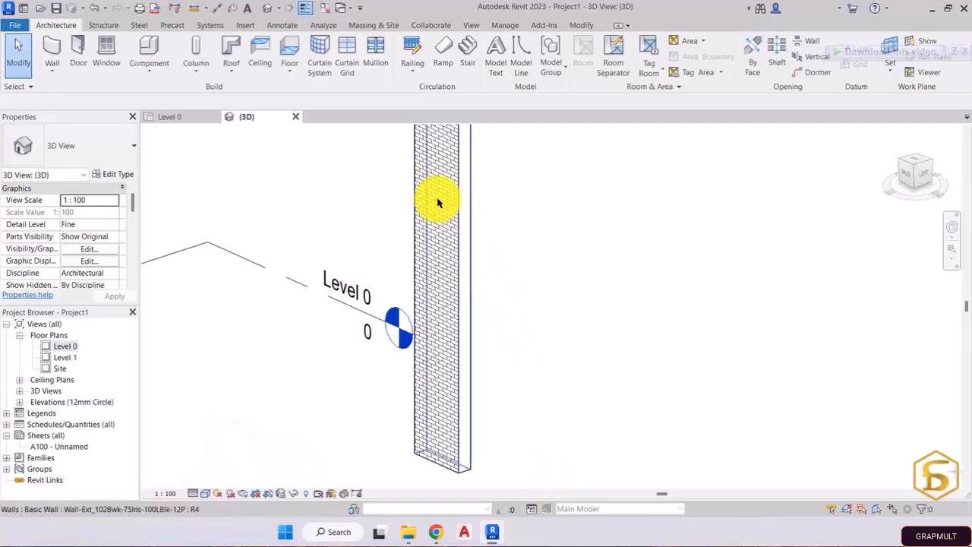
pyautogui.click(206, 494)
pyautogui.click(221, 457)
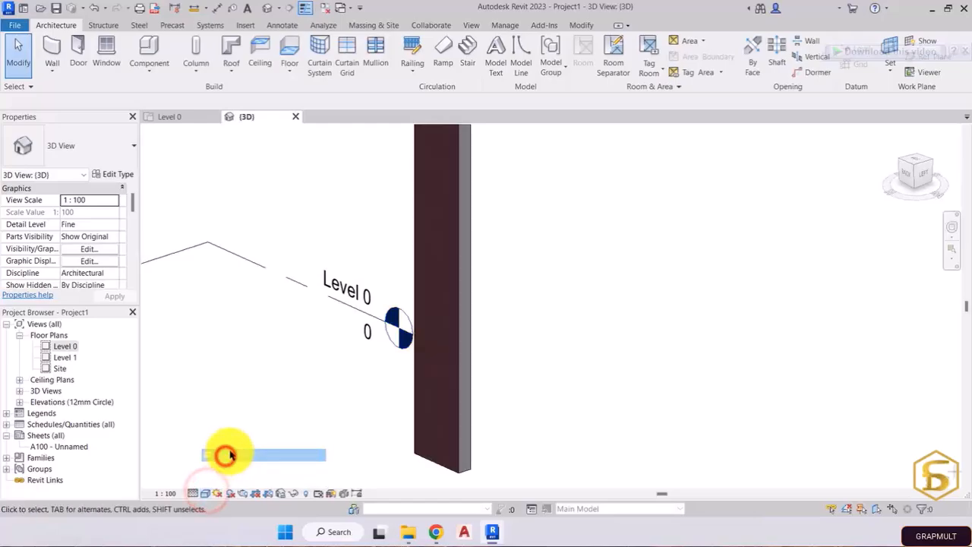
pyautogui.keyDown('shift'); pyautogui.moveTo(250, 445); pyautogui.dragTo(354, 444, button='middle'); pyautogui.keyUp('shift')
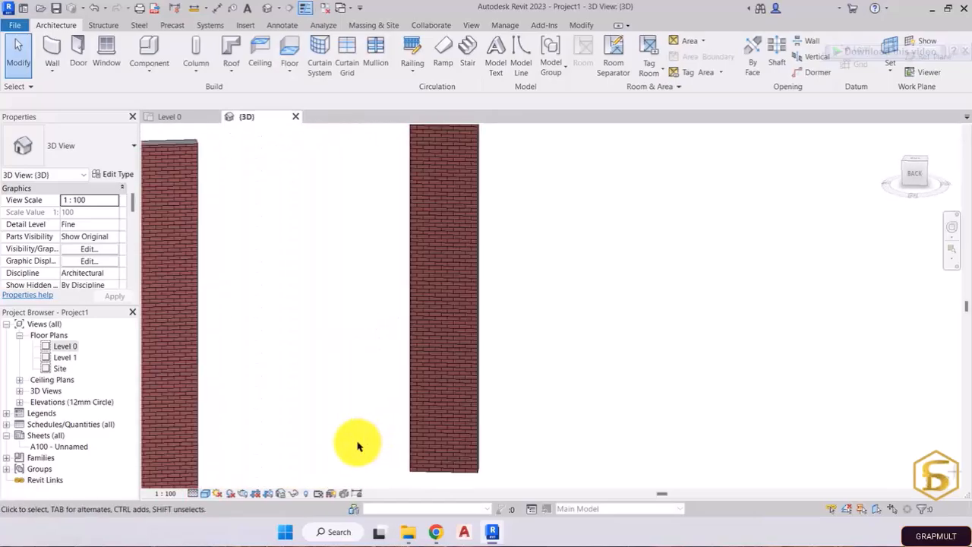
# Set the 3D view's visual style to Consistent Colors and view the brick walls at an angle
pyautogui.click(205, 495)
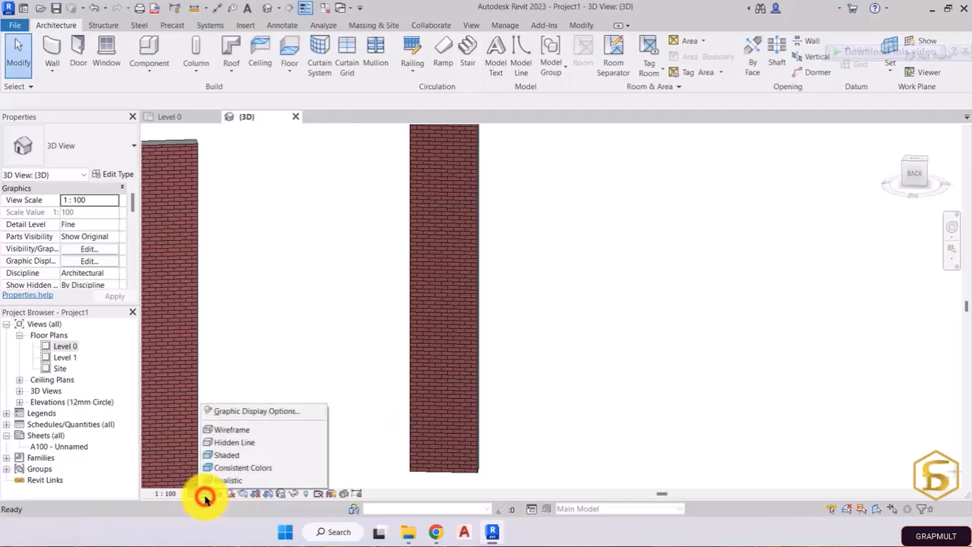
pyautogui.click(209, 468)
pyautogui.keyDown('shift'); pyautogui.moveTo(347, 444); pyautogui.dragTo(321, 473, button='middle'); pyautogui.keyUp('shift')
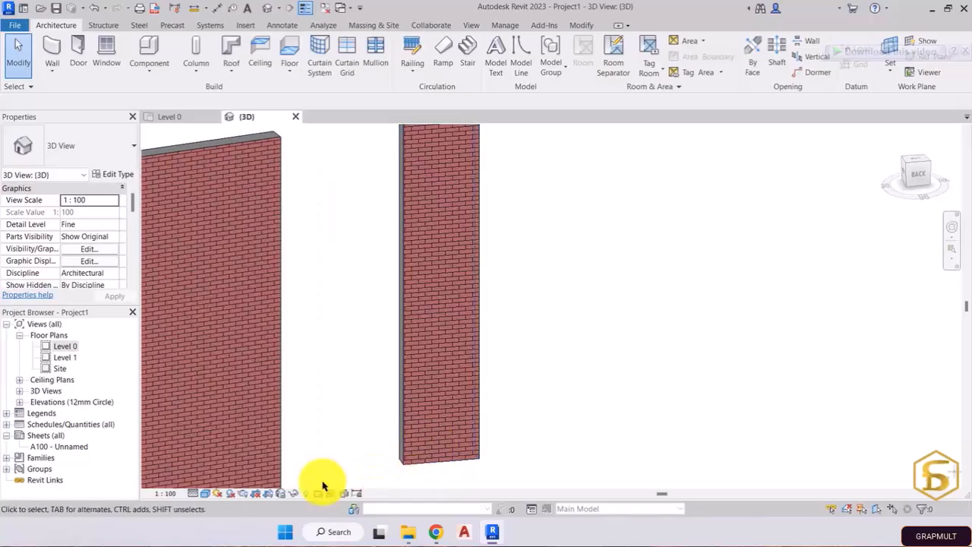
# Set the 3D view's visual style to Realistic and inspect the narrow wall's brick texture up close
pyautogui.click(204, 495)
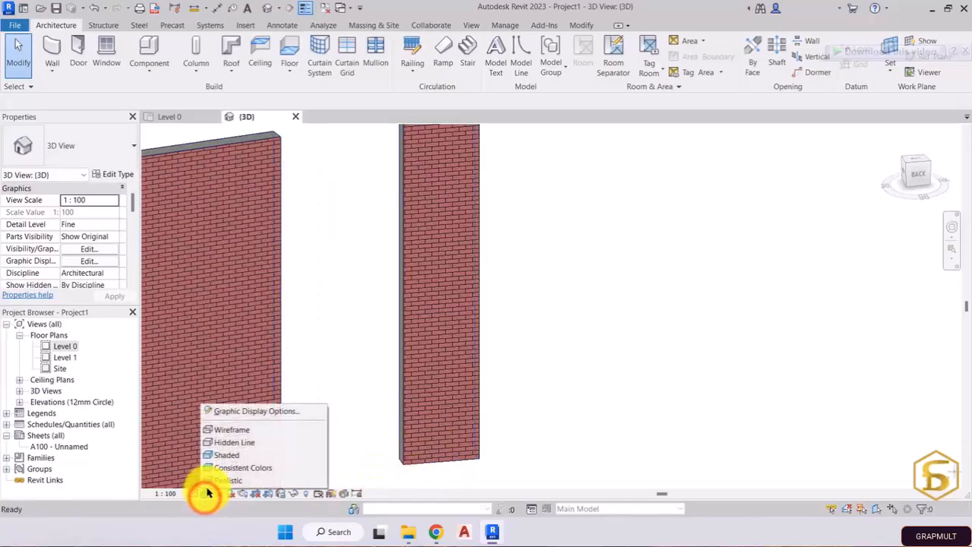
pyautogui.click(212, 480)
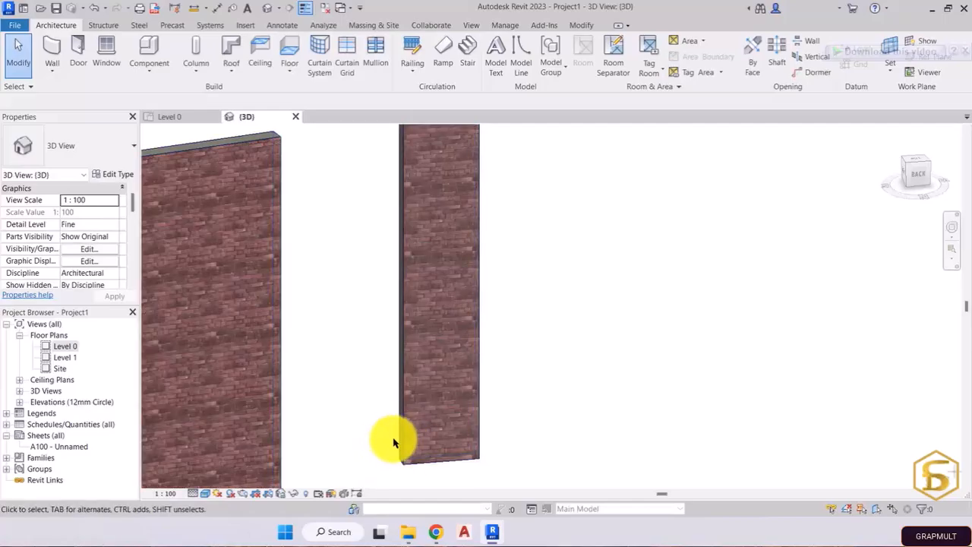
pyautogui.moveTo(395, 443)
pyautogui.keyDown('shift'); pyautogui.mouseDown(button='middle')
pyautogui.moveTo(337, 436)
pyautogui.moveTo(449, 425)
pyautogui.moveTo(437, 446)
pyautogui.moveTo(397, 402)
pyautogui.moveTo(566, 375)
pyautogui.moveTo(559, 395)
pyautogui.moveTo(511, 373)
pyautogui.moveTo(456, 366)
pyautogui.moveTo(397, 375)
pyautogui.moveTo(399, 423)
pyautogui.moveTo(388, 405)
pyautogui.moveTo(408, 441)
pyautogui.moveTo(379, 387)
pyautogui.moveTo(390, 427)
pyautogui.moveTo(377, 388)
pyautogui.mouseUp(button='middle'); pyautogui.keyUp('shift')
pyautogui.scroll(3, 397, 397)
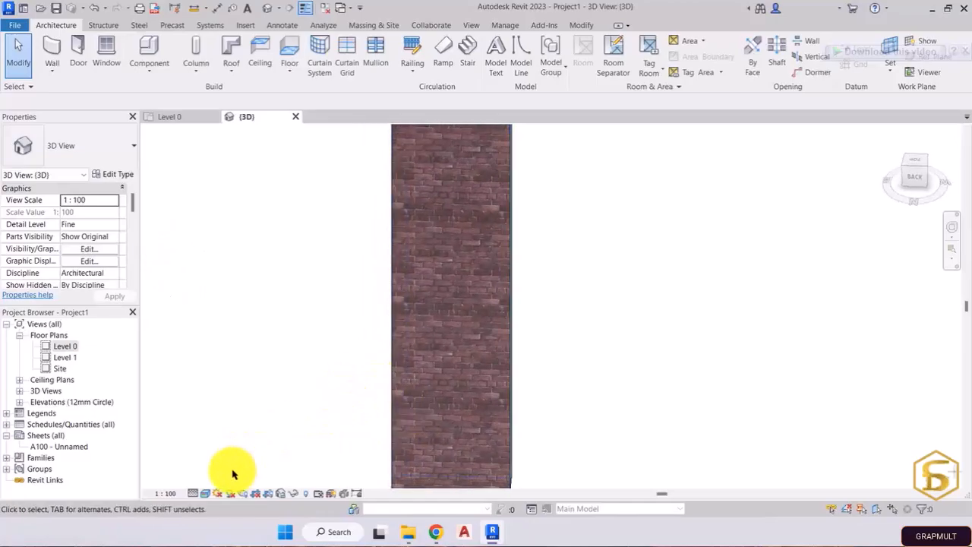
# Set the 3D view's visual style to Hidden Line and save the project at the save reminder
pyautogui.click(201, 494)
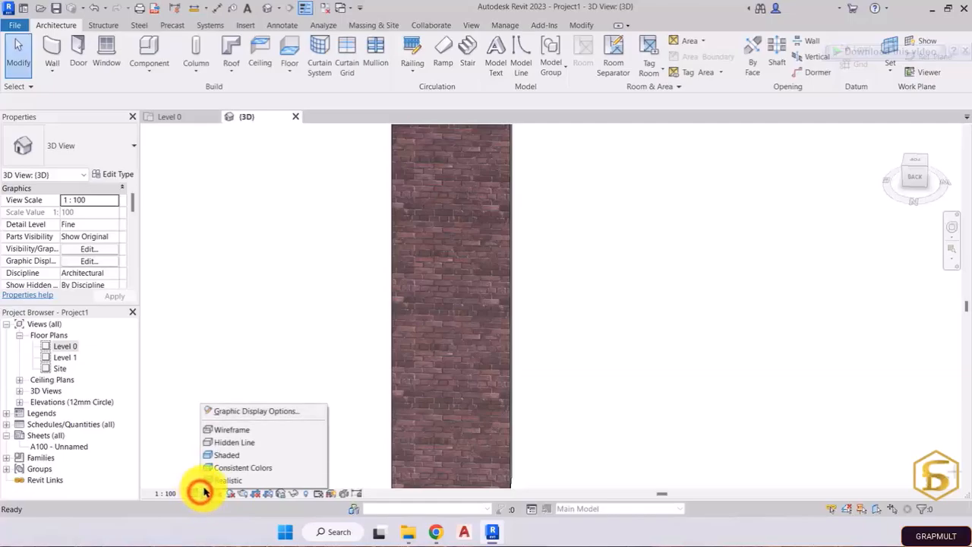
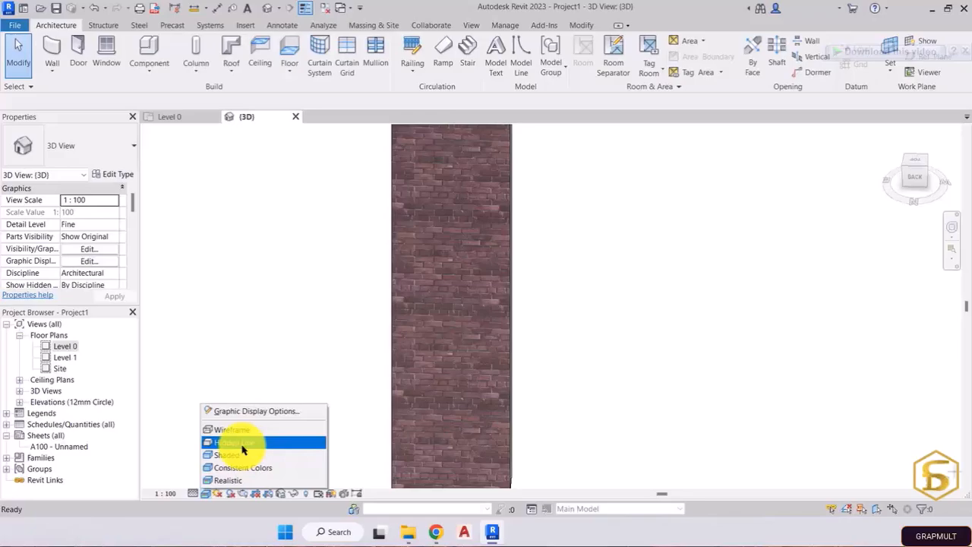
pyautogui.click(241, 446)
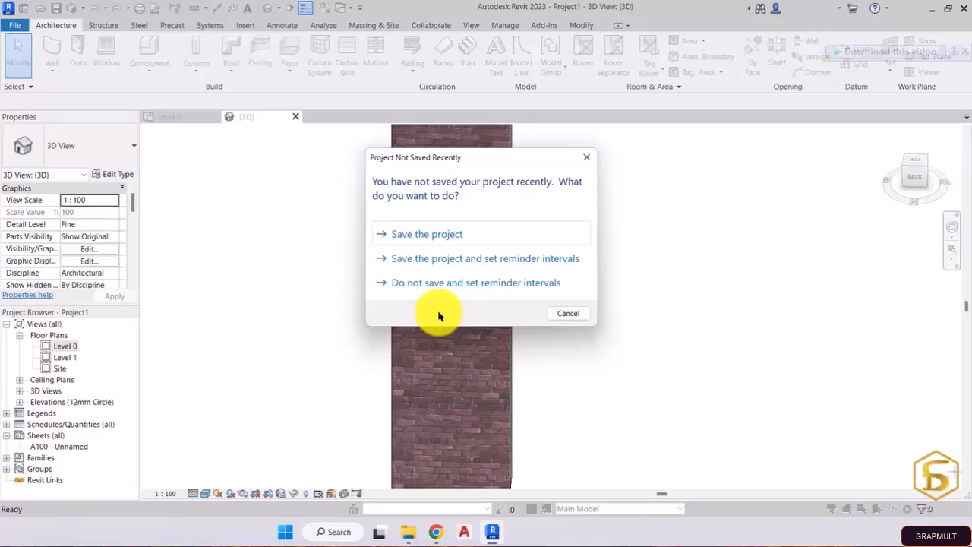
pyautogui.click(435, 236)
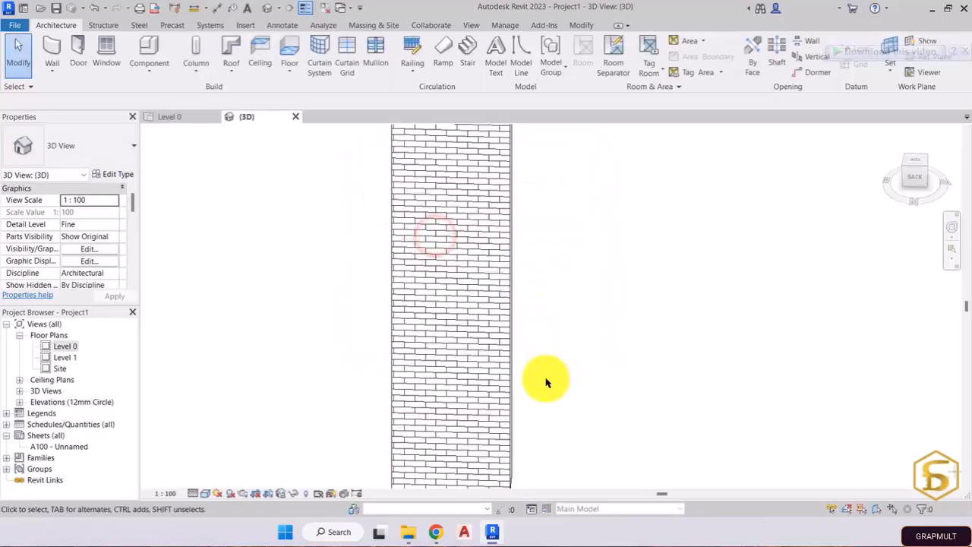
pyautogui.moveTo(506, 382)
pyautogui.keyDown('shift'); pyautogui.mouseDown(button='middle')
pyautogui.moveTo(531, 407)
pyautogui.moveTo(462, 427)
pyautogui.moveTo(502, 433)
pyautogui.moveTo(448, 438)
pyautogui.moveTo(408, 319)
pyautogui.mouseUp(button='middle'); pyautogui.keyUp('shift')
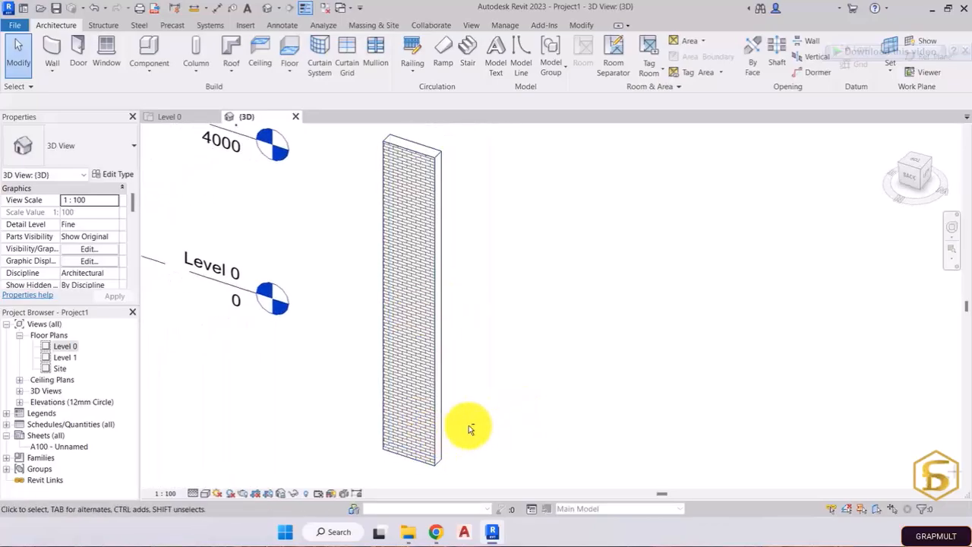
pyautogui.keyDown('shift'); pyautogui.moveTo(473, 421); pyautogui.dragTo(462, 405, button='middle'); pyautogui.keyUp('shift')
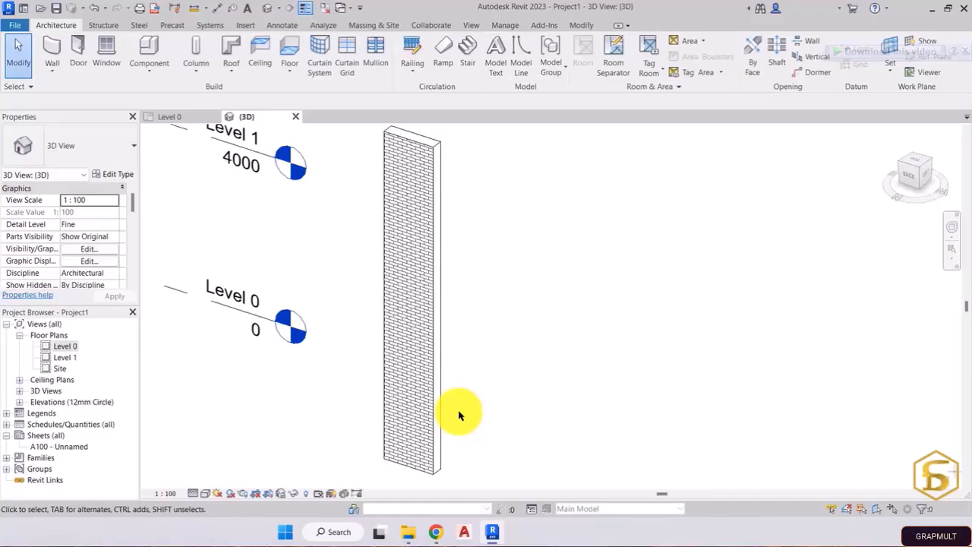
pyautogui.click(473, 417)
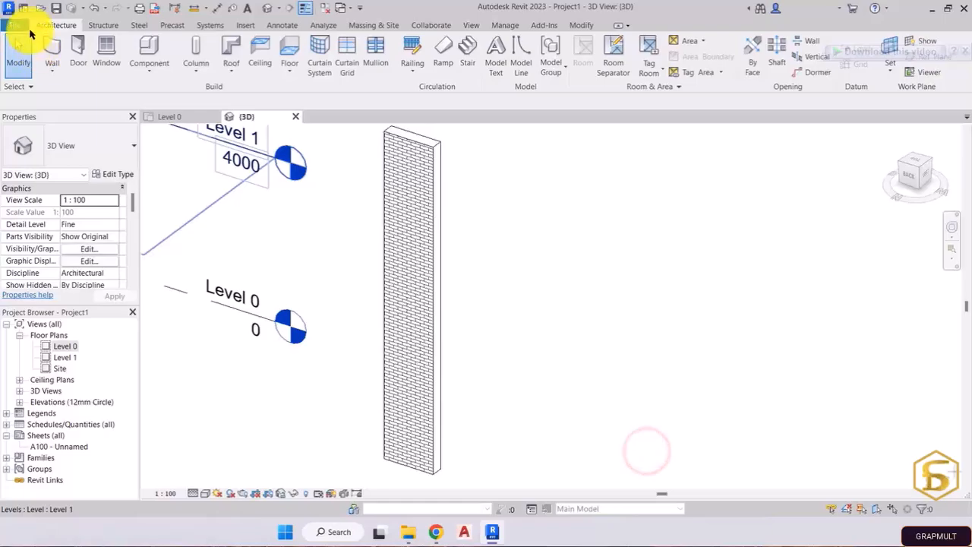
# Start saving the project under a new name and review the maximum backups setting in its file save options
pyautogui.click(21, 27)
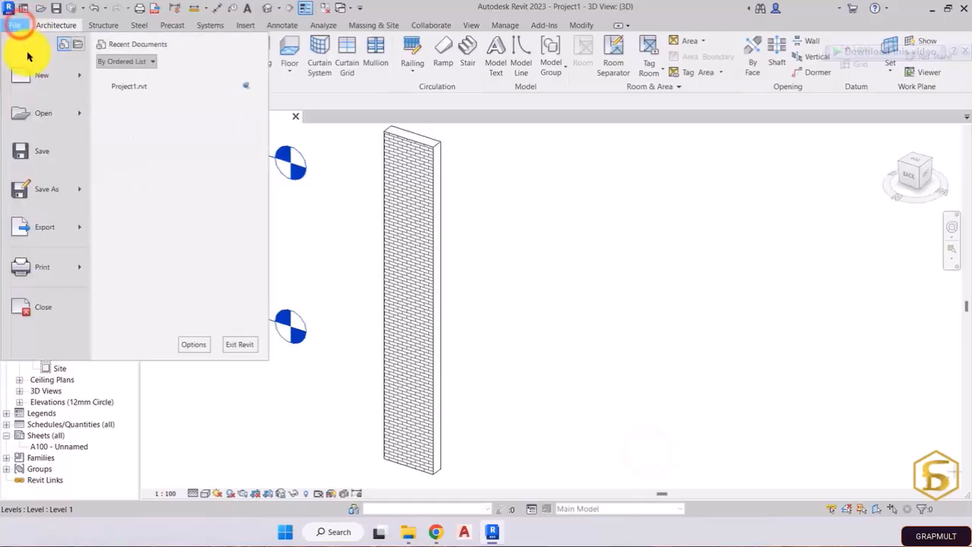
pyautogui.click(81, 192)
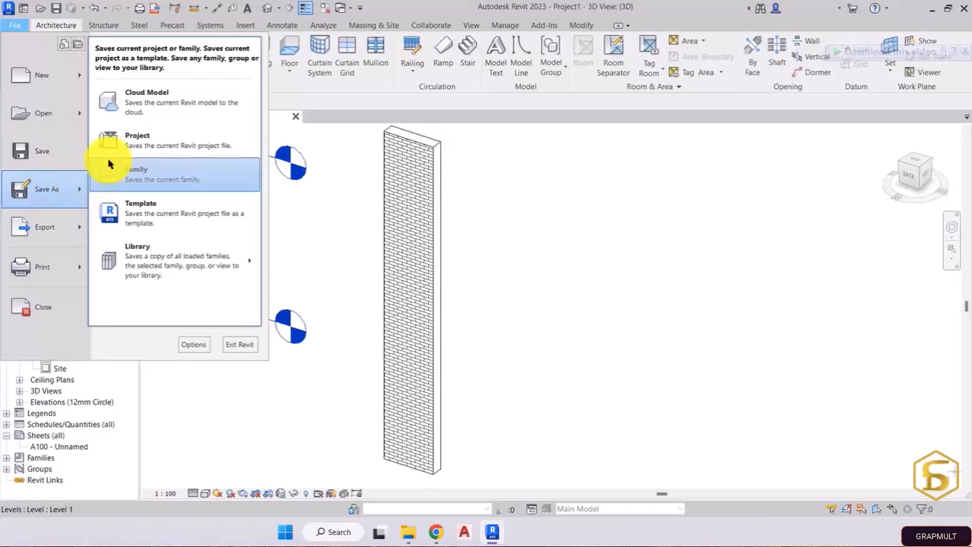
pyautogui.click(127, 144)
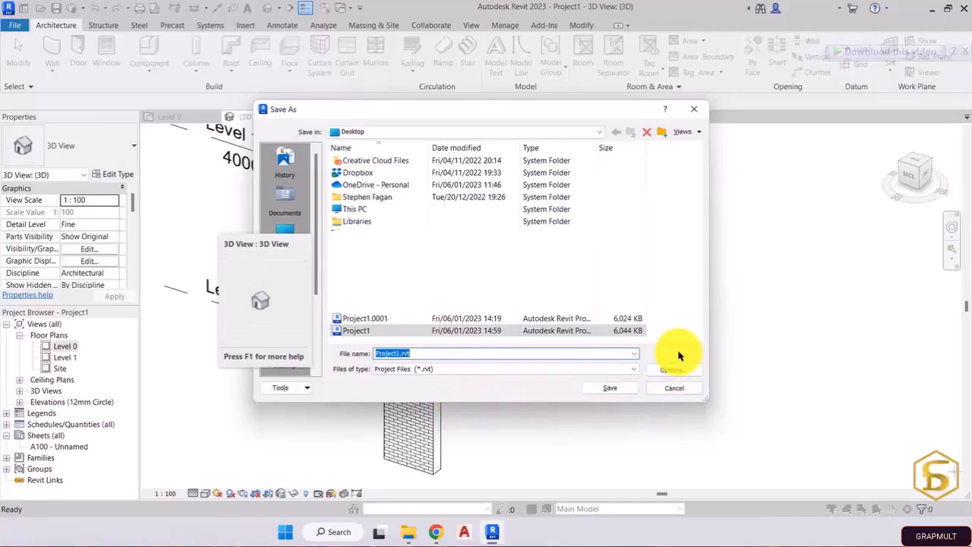
pyautogui.click(668, 370)
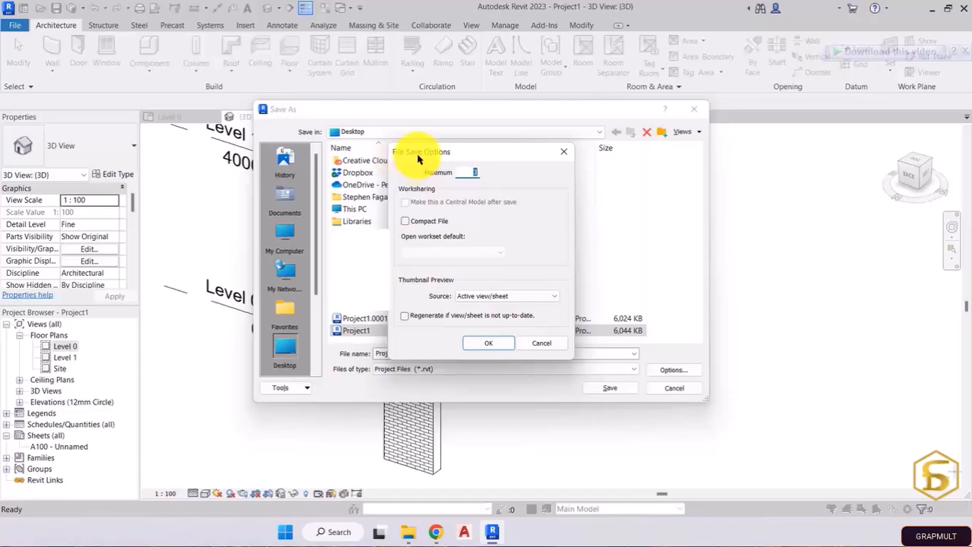
pyautogui.click(500, 181)
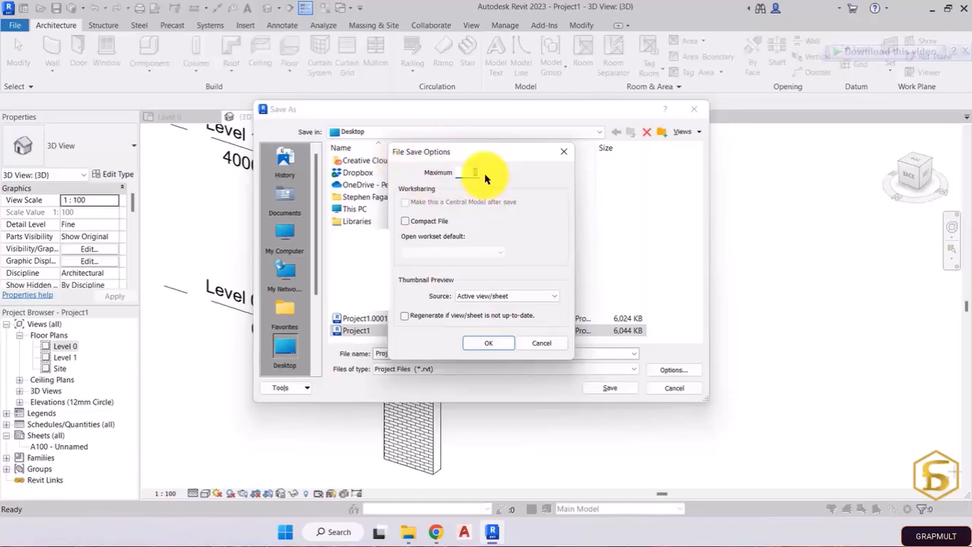
pyautogui.click(471, 174)
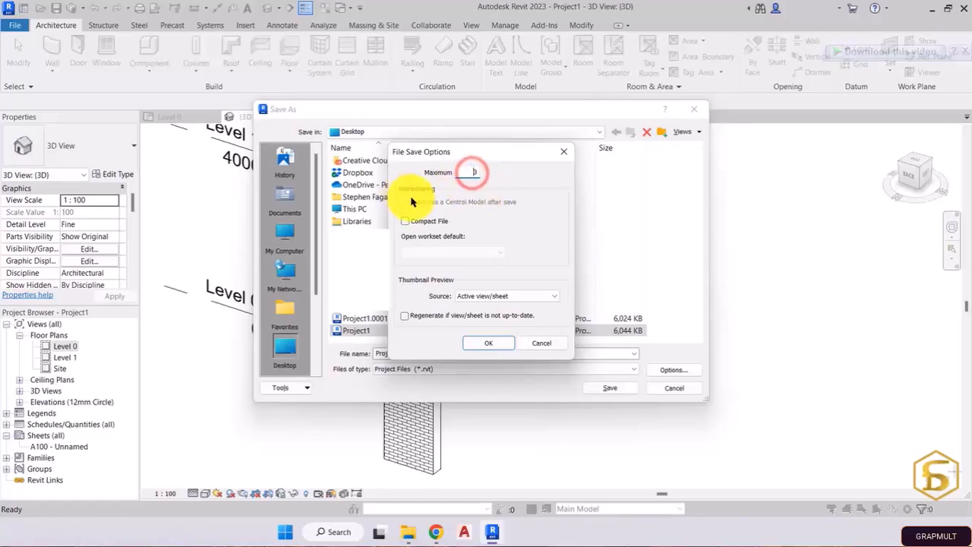
pyautogui.write('3')
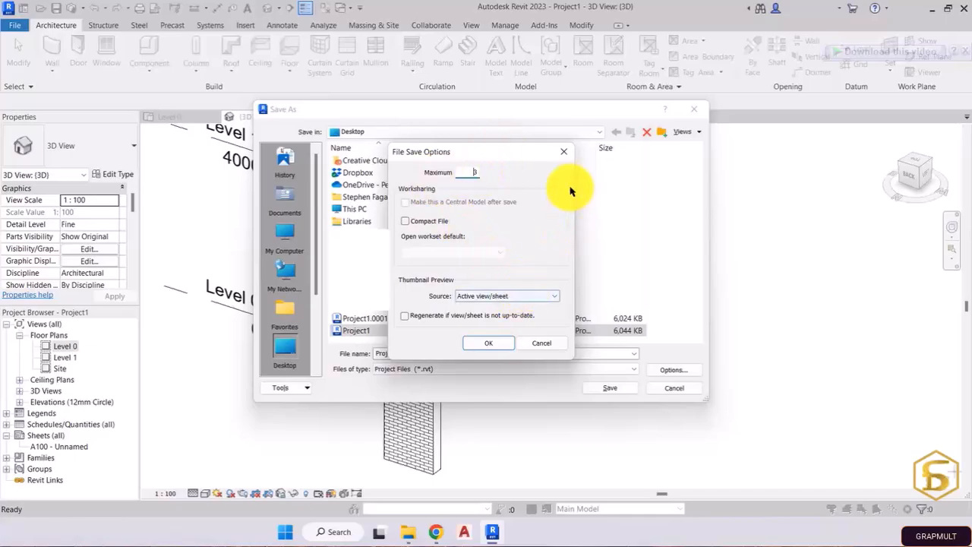
pyautogui.click(563, 151)
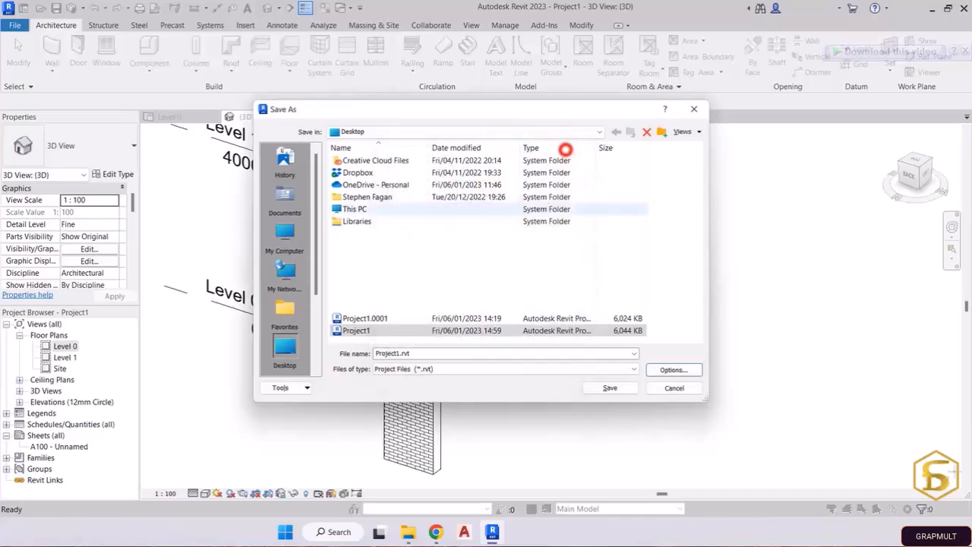
# Compare Project1 with its backup Project1.0001 on the Desktop, recheck the file save options and leave without saving a copy
pyautogui.click(366, 331)
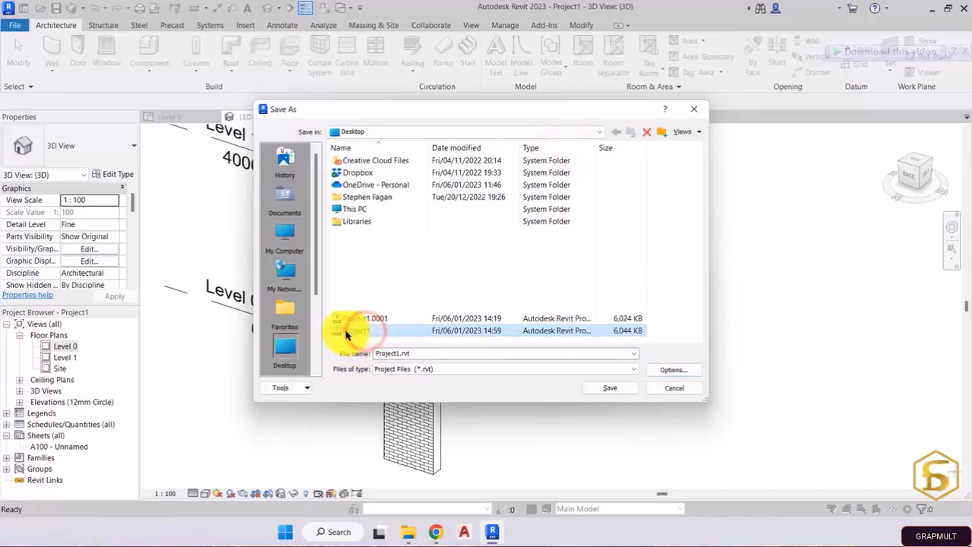
pyautogui.click(360, 319)
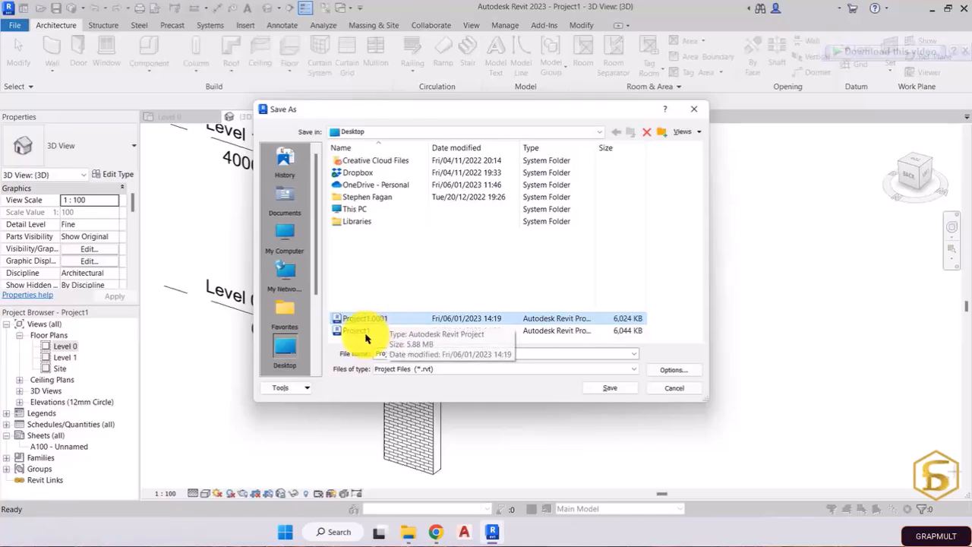
pyautogui.click(365, 331)
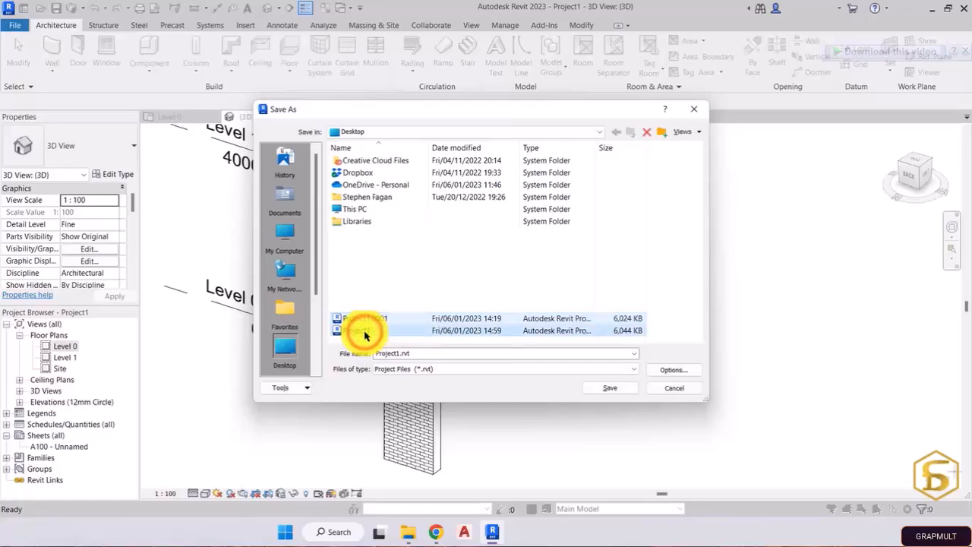
pyautogui.click(370, 321)
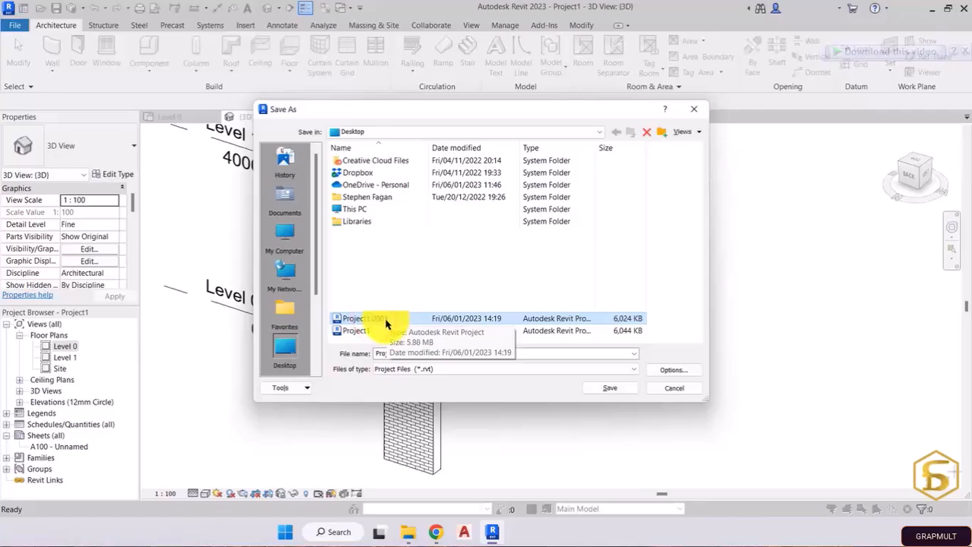
pyautogui.click(691, 369)
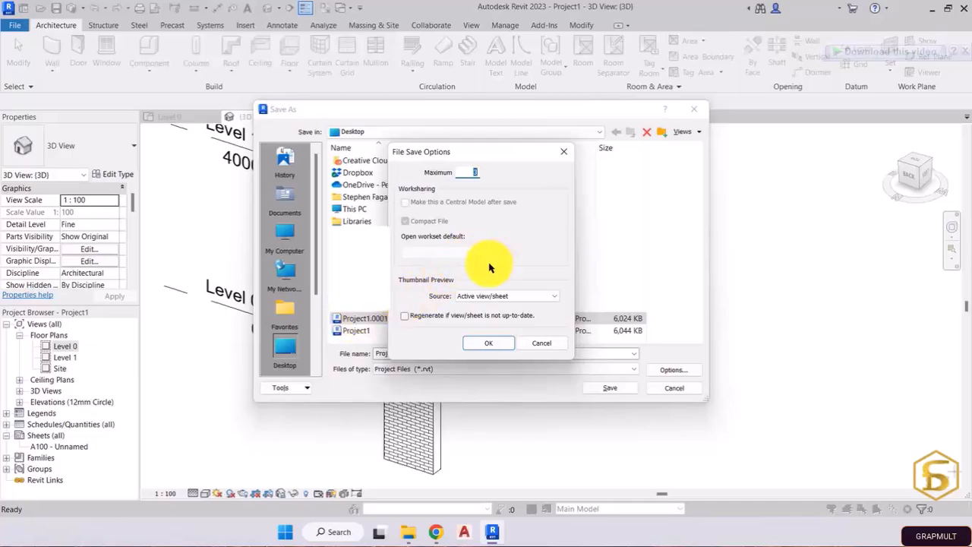
pyautogui.click(486, 342)
pyautogui.click(677, 389)
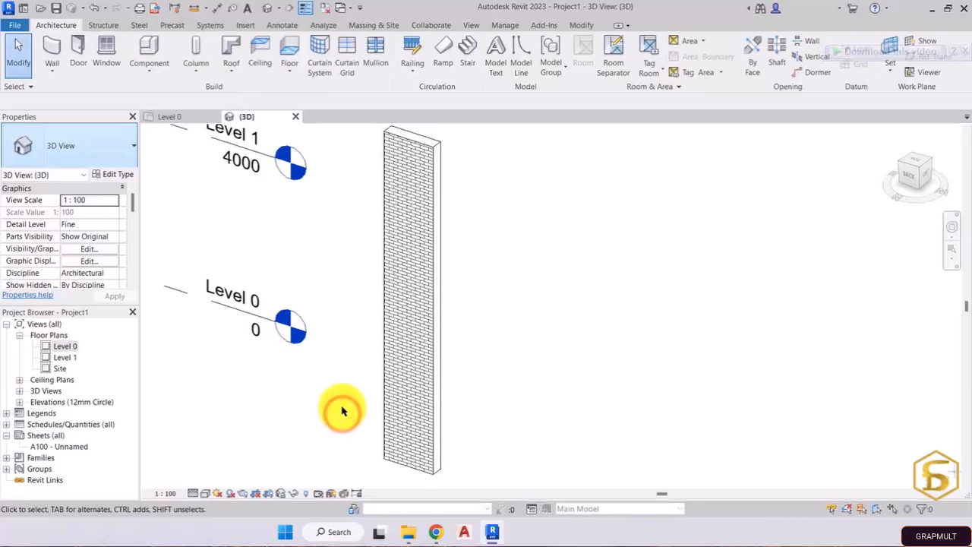
# Look at the Sun Path options available for the 3D view without changing them
pyautogui.scroll(-3, 347, 412)
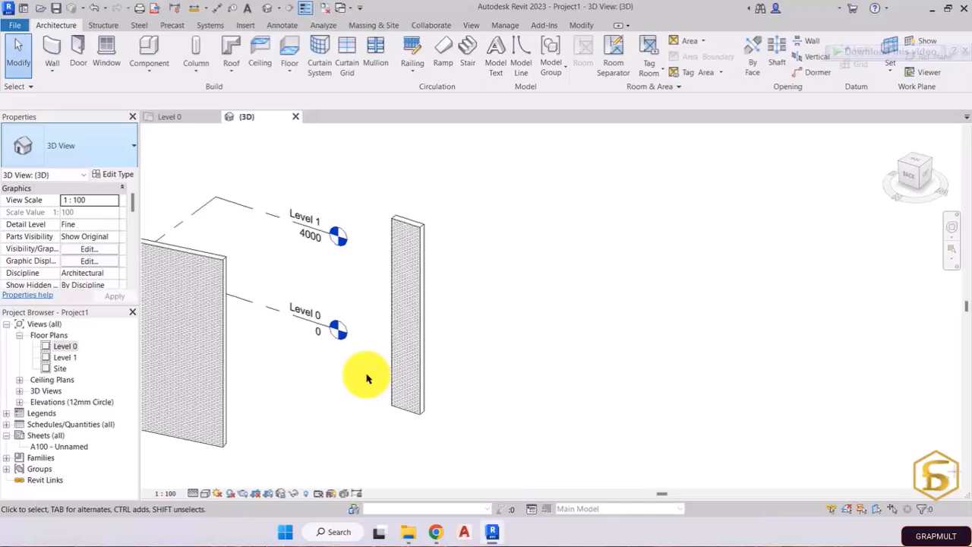
pyautogui.moveTo(366, 378); pyautogui.dragTo(381, 423, button='middle')
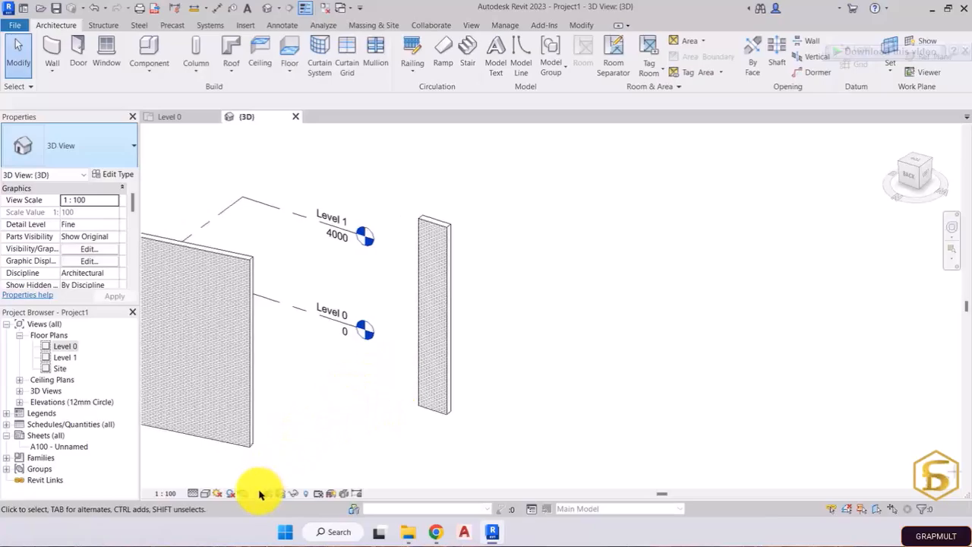
pyautogui.click(218, 494)
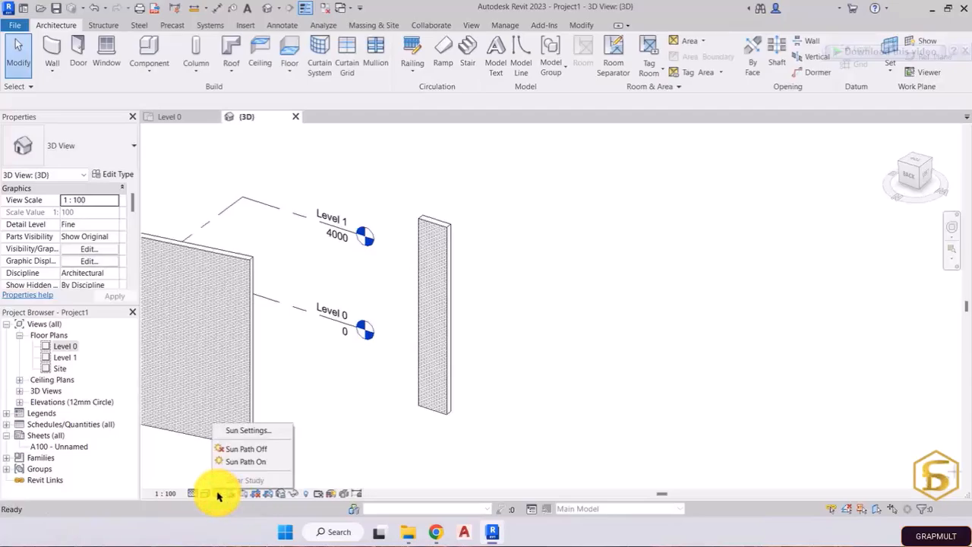
pyautogui.click(330, 425)
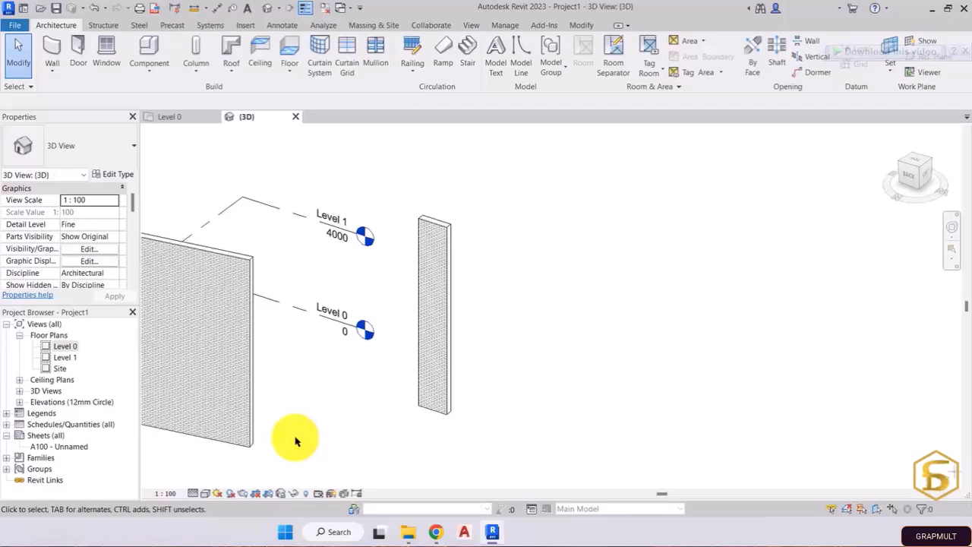
# Review the rendering settings for quality, output resolution, lighting and background, and close them without rendering
pyautogui.click(244, 494)
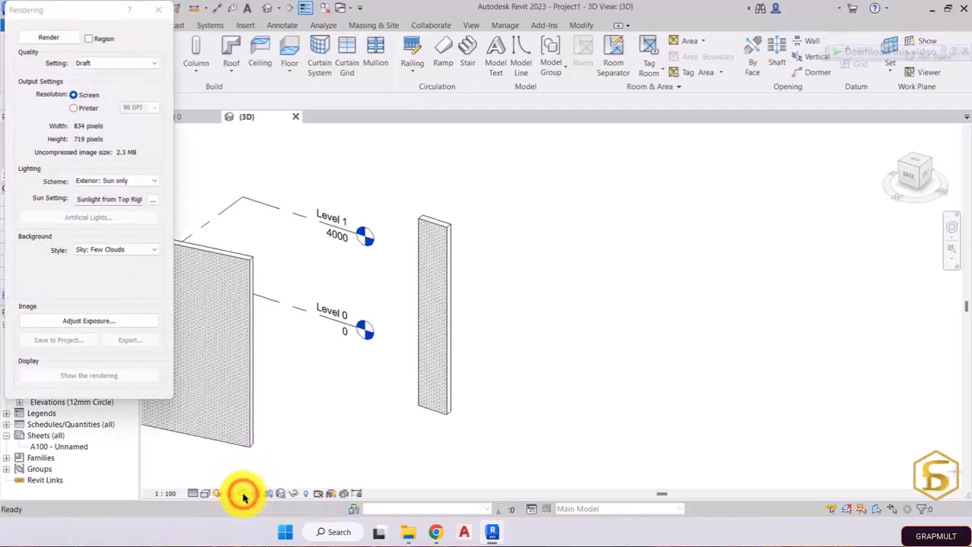
pyautogui.click(24, 268)
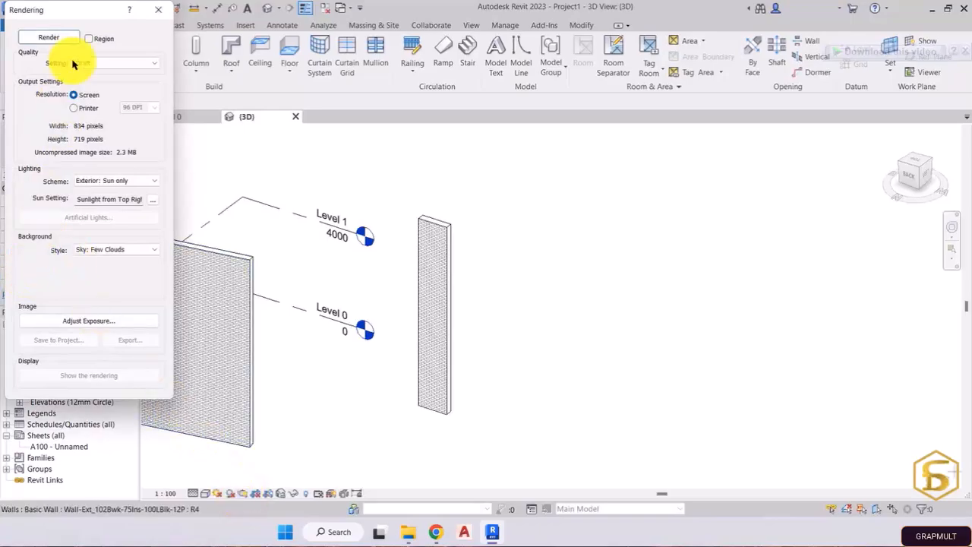
pyautogui.click(165, 10)
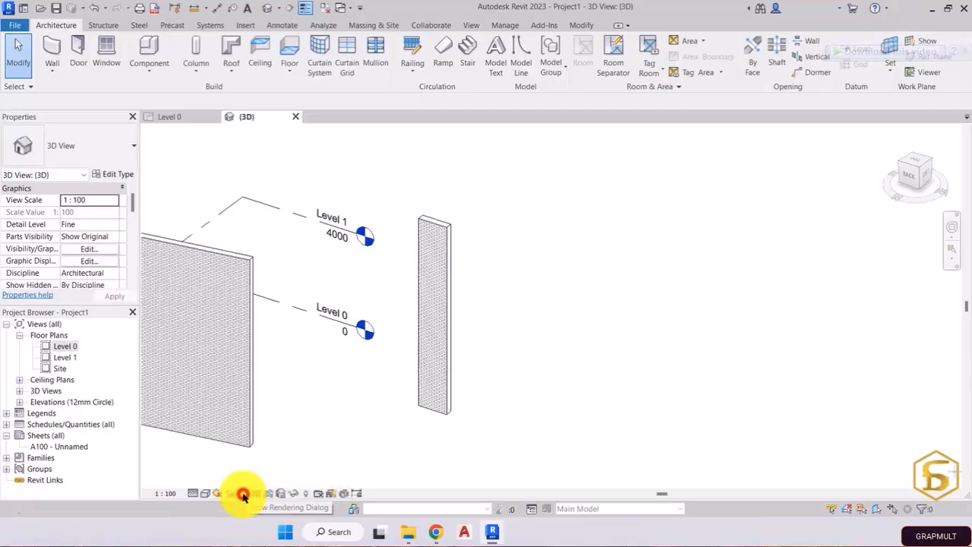
pyautogui.click(243, 494)
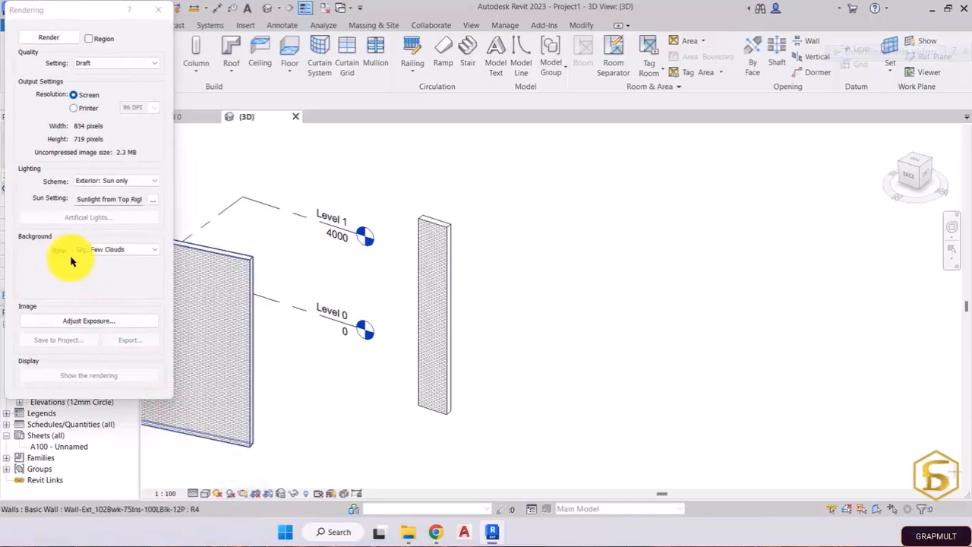
pyautogui.click(29, 265)
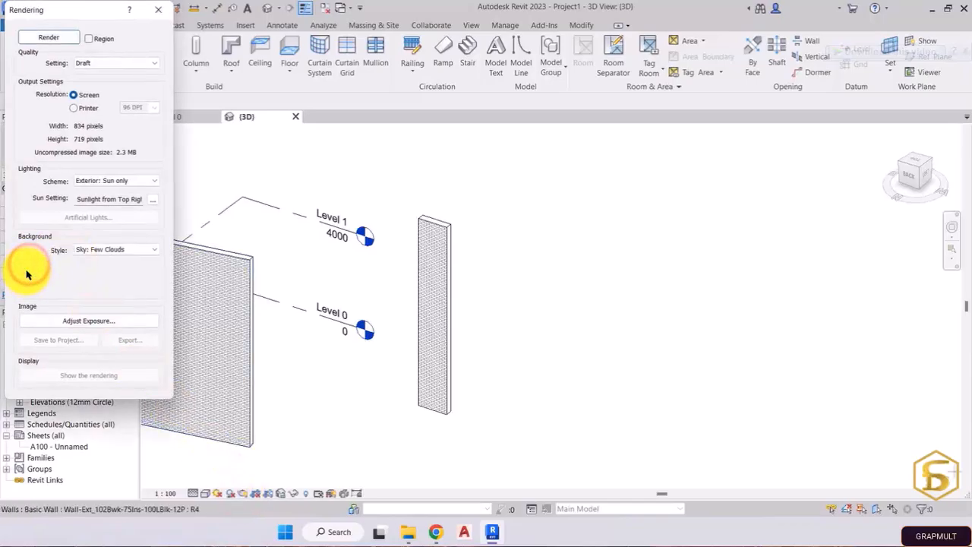
pyautogui.click(164, 11)
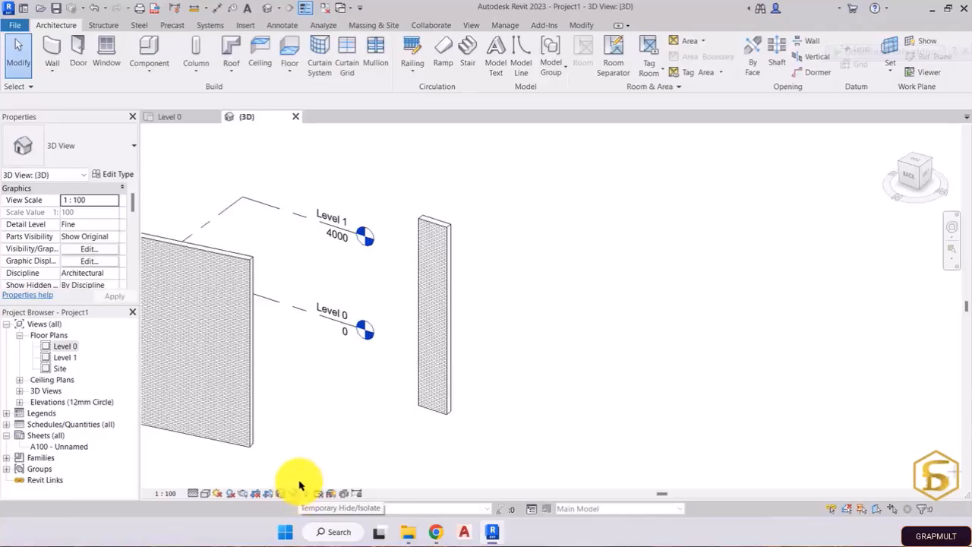
# Temporarily isolate the narrow wall in the 3D view with Isolate Element
pyautogui.click(320, 444)
pyautogui.click(437, 354)
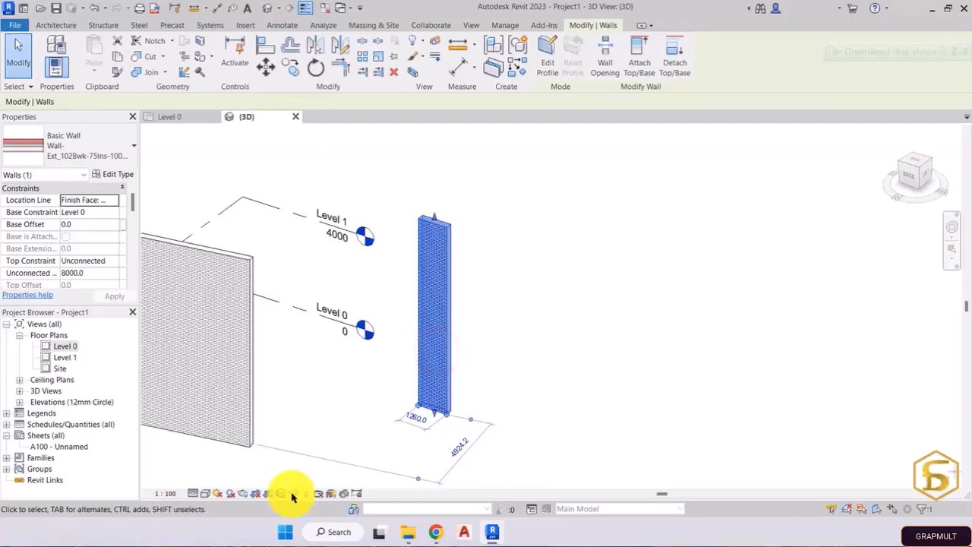
pyautogui.click(293, 495)
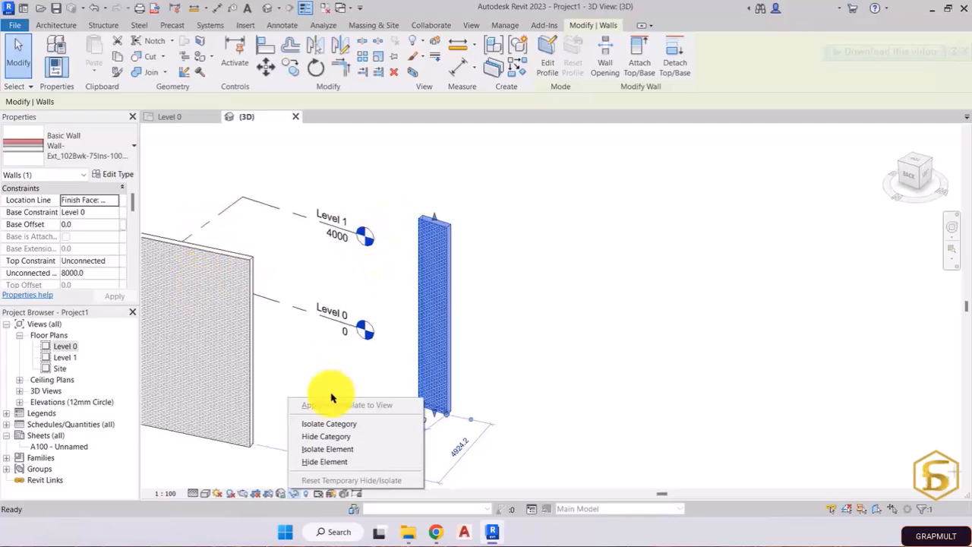
pyautogui.click(340, 453)
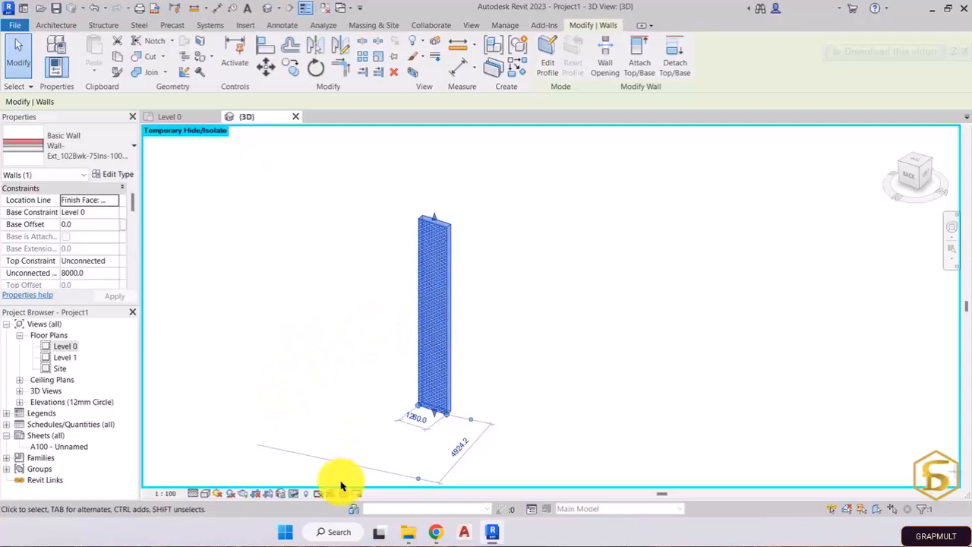
# Reset the temporary isolation in the 3D view and temporarily hide the narrow wall with Hide Element
pyautogui.click(294, 493)
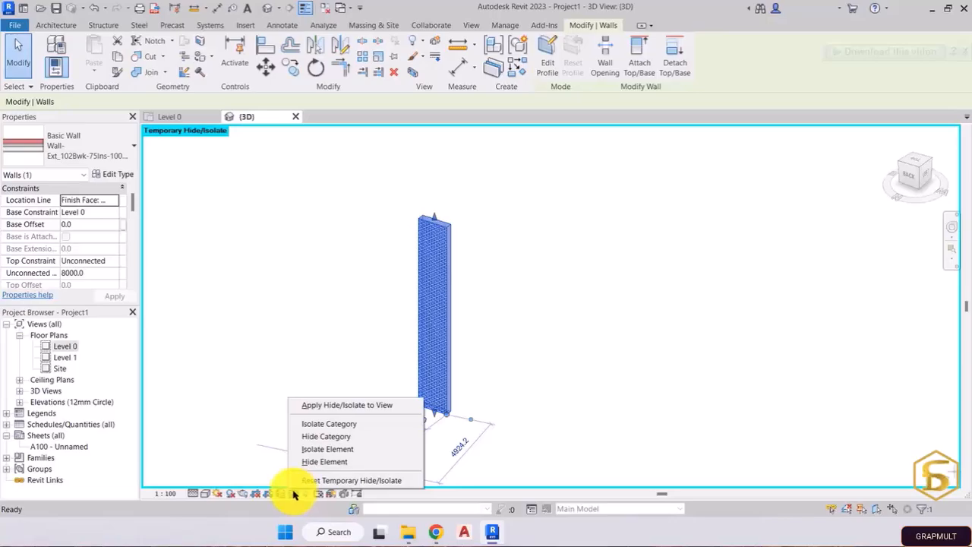
pyautogui.click(357, 480)
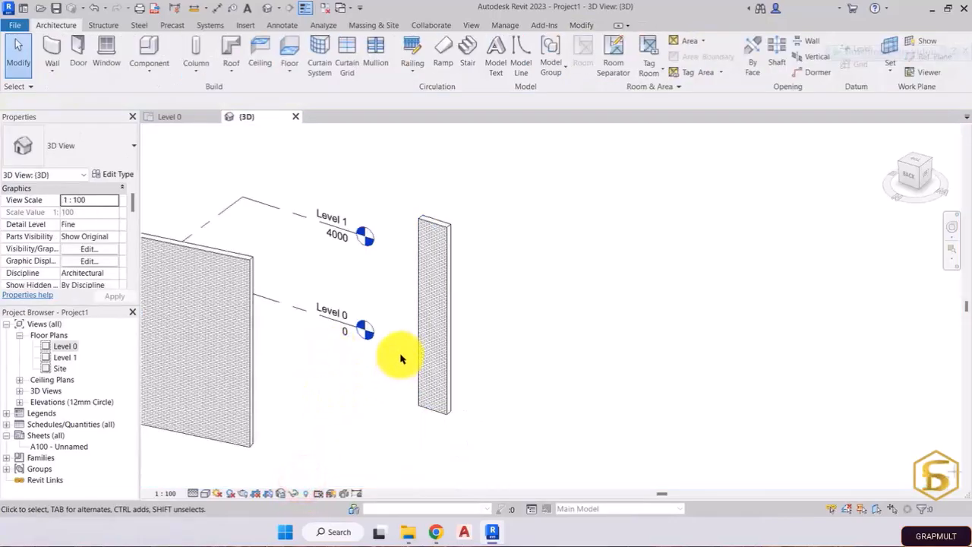
pyautogui.click(431, 302)
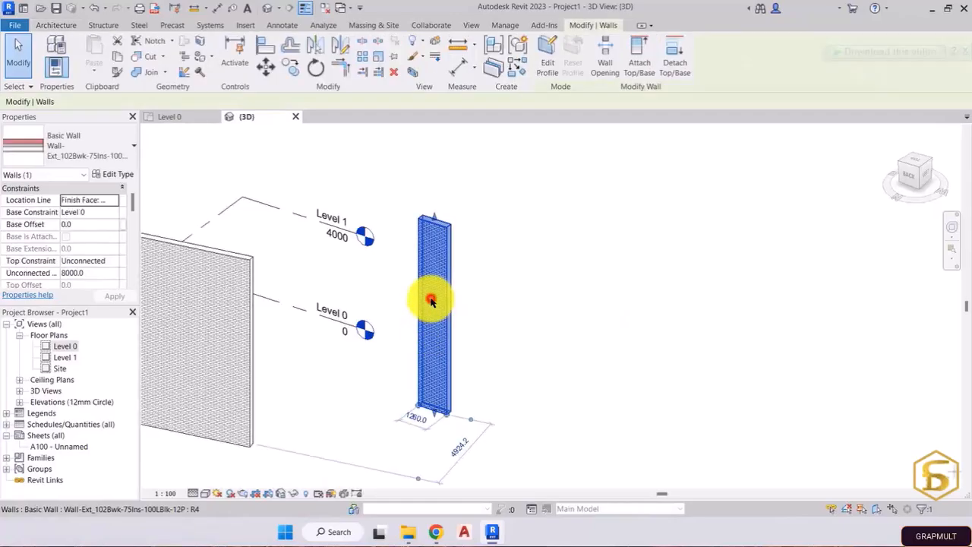
pyautogui.click(294, 493)
pyautogui.click(309, 463)
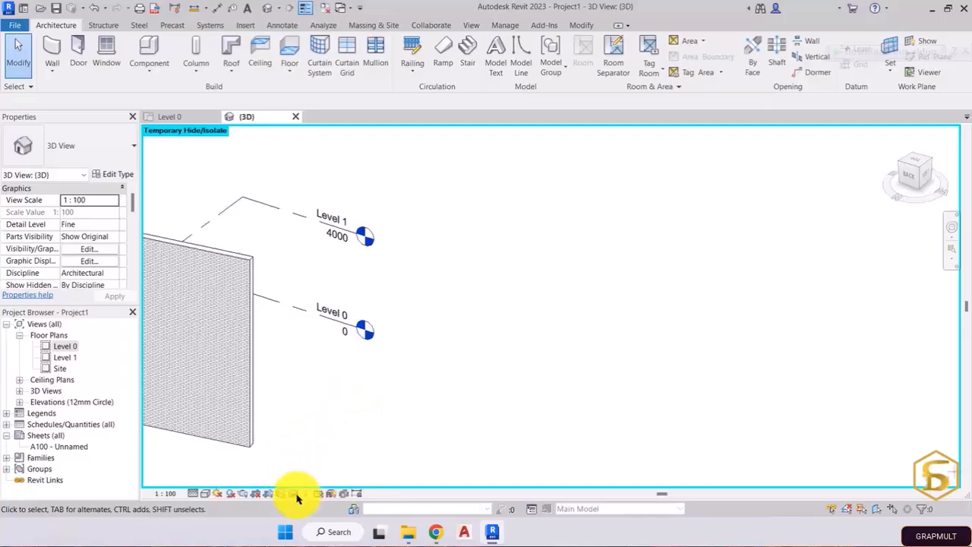
# Reset the temporary hide/isolate to restore the narrow wall, and temporarily hide it once more with Hide Element
pyautogui.click(296, 493)
pyautogui.click(314, 481)
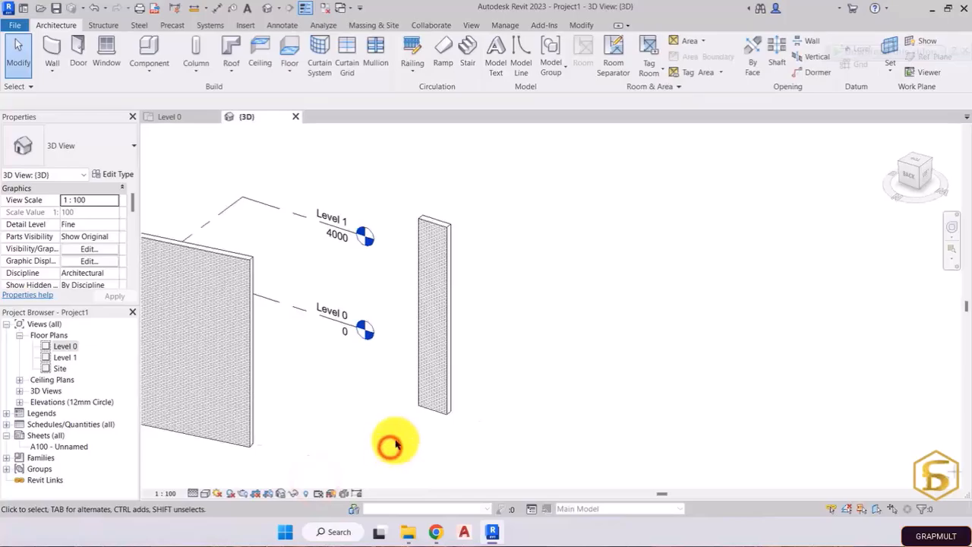
pyautogui.click(424, 375)
pyautogui.click(296, 493)
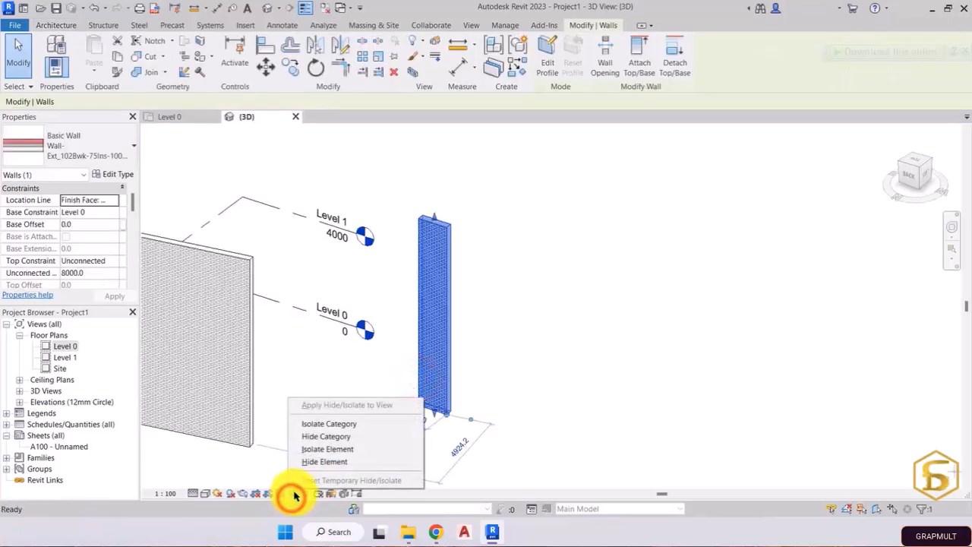
pyautogui.click(310, 461)
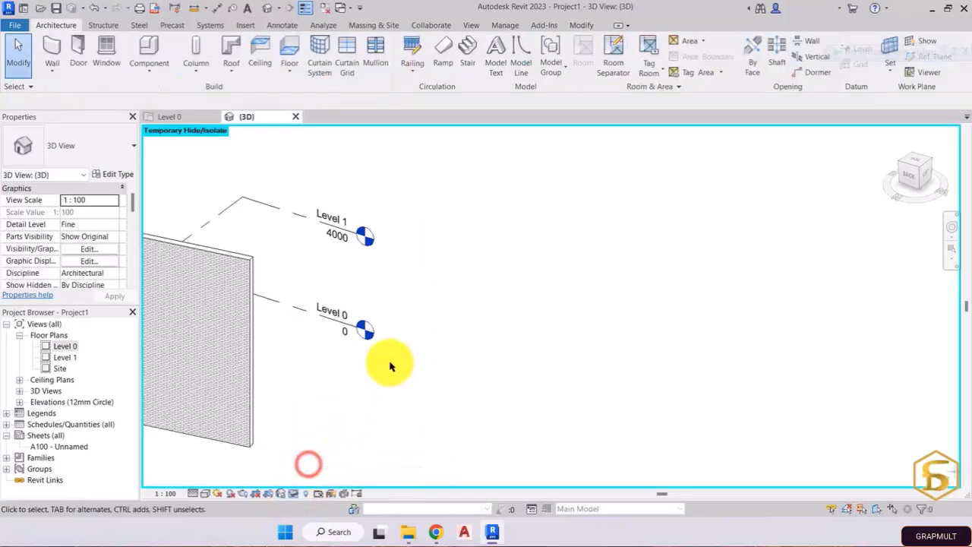
# Make the narrow wall's temporary hiding permanent in the 3D view with Apply Hide/Isolate to View
pyautogui.click(294, 494)
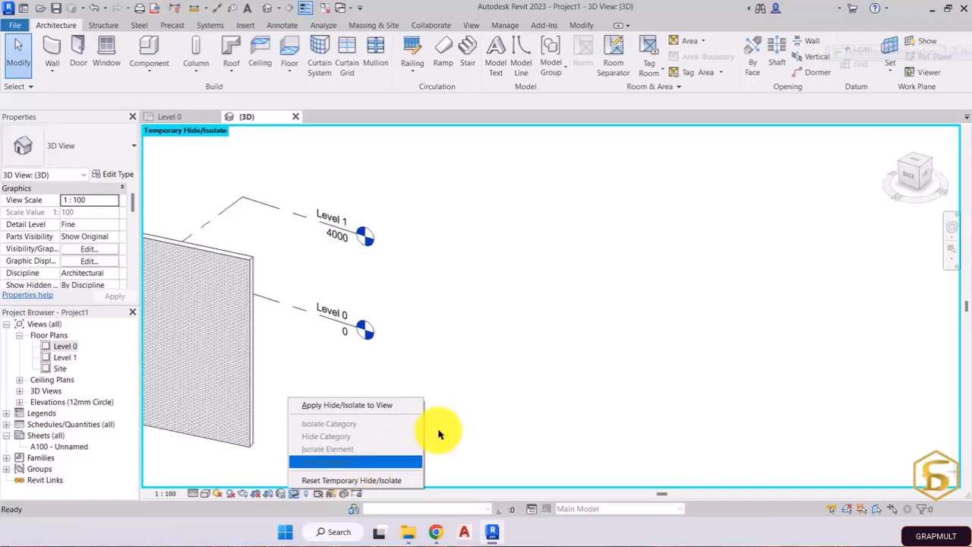
pyautogui.click(511, 388)
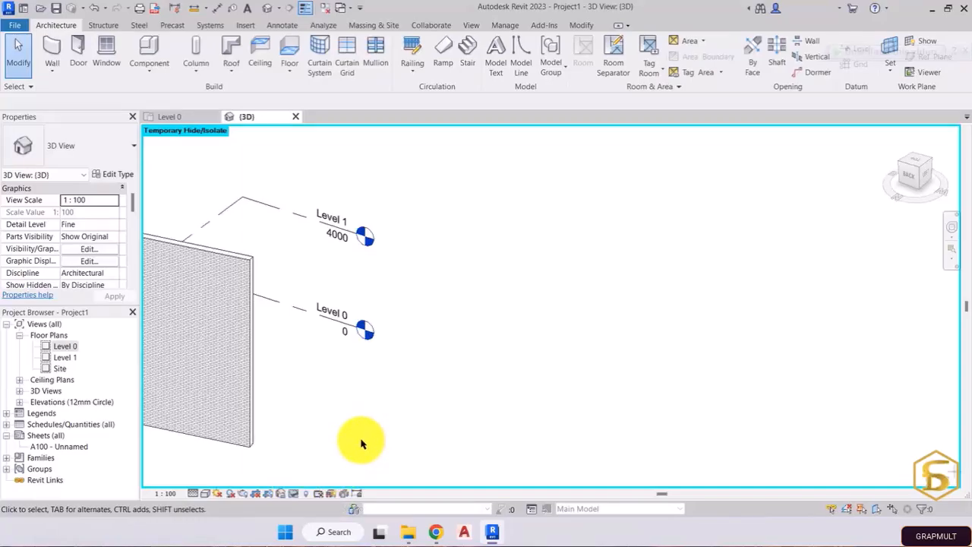
pyautogui.click(292, 492)
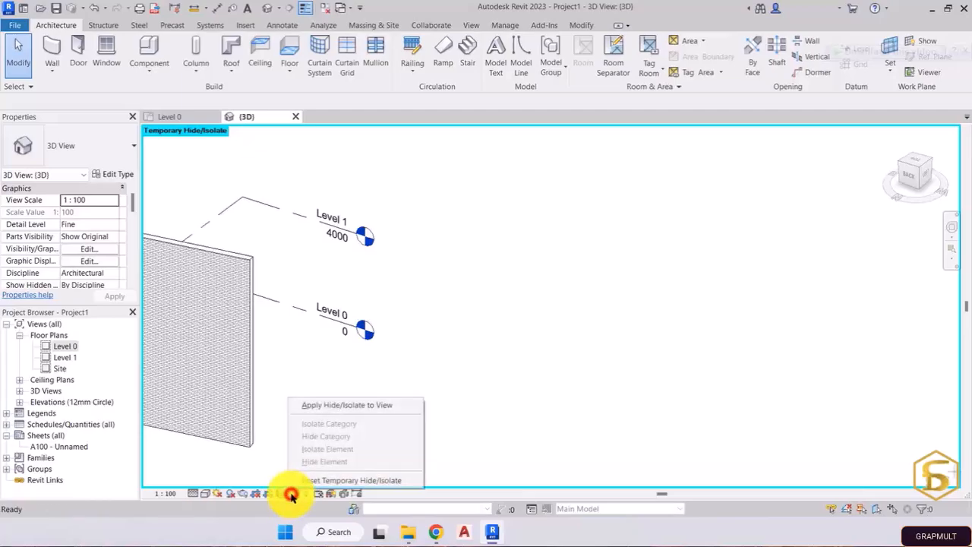
pyautogui.click(318, 408)
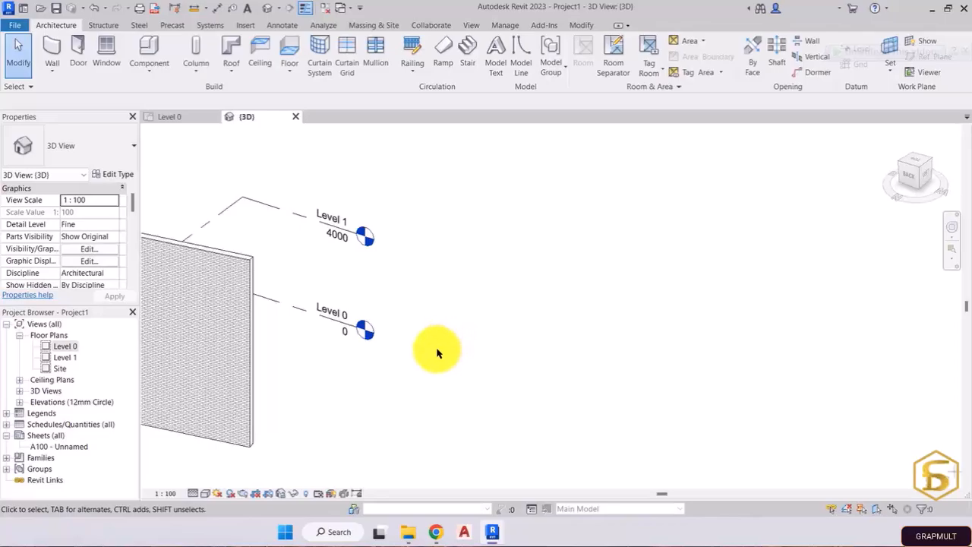
# Reveal the hidden elements in the 3D view, unhide the narrow wall and leave Reveal Hidden Elements mode
pyautogui.click(305, 495)
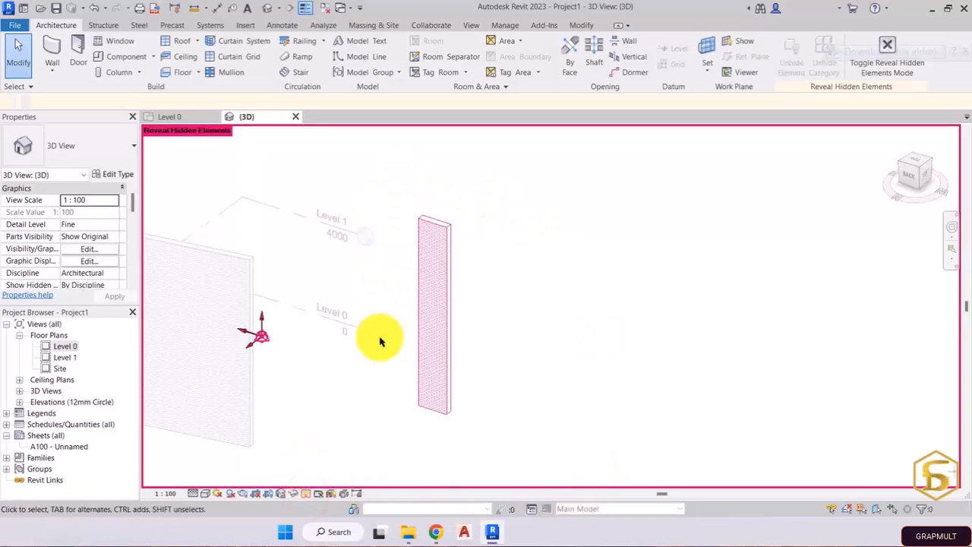
pyautogui.click(429, 319)
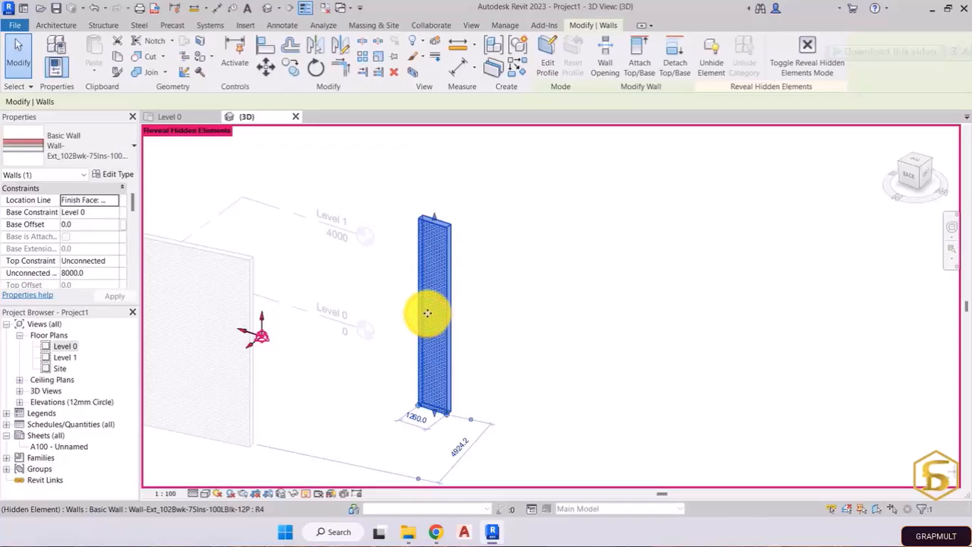
pyautogui.click(710, 68)
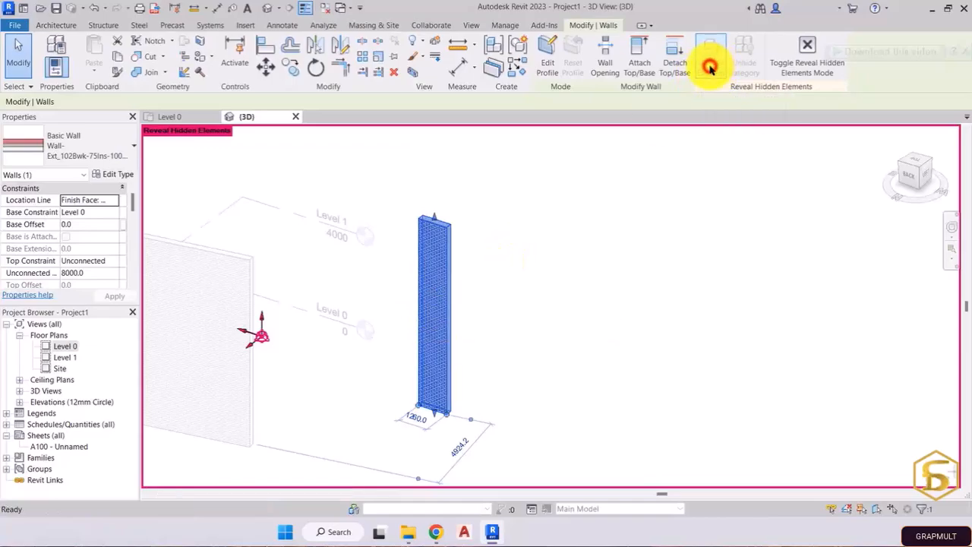
pyautogui.click(581, 240)
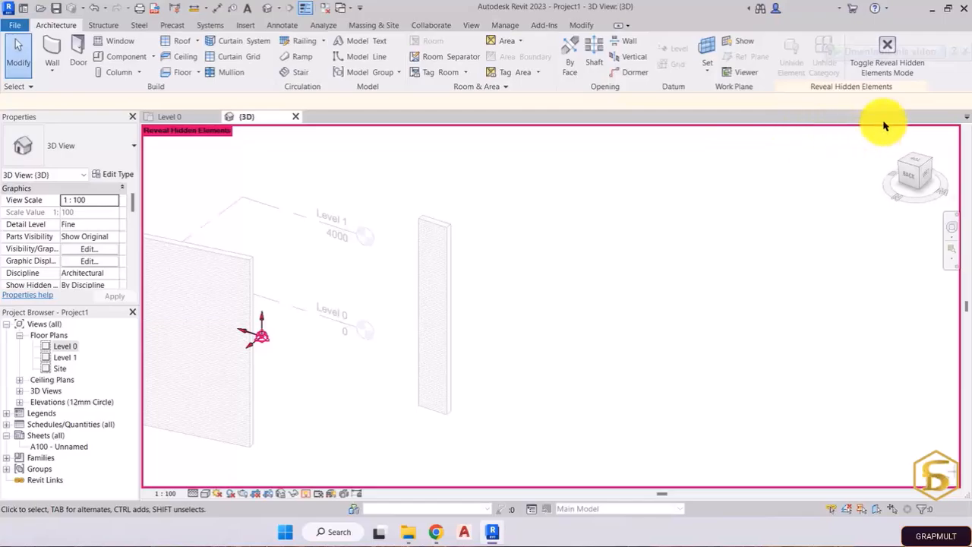
pyautogui.click(885, 50)
pyautogui.click(610, 328)
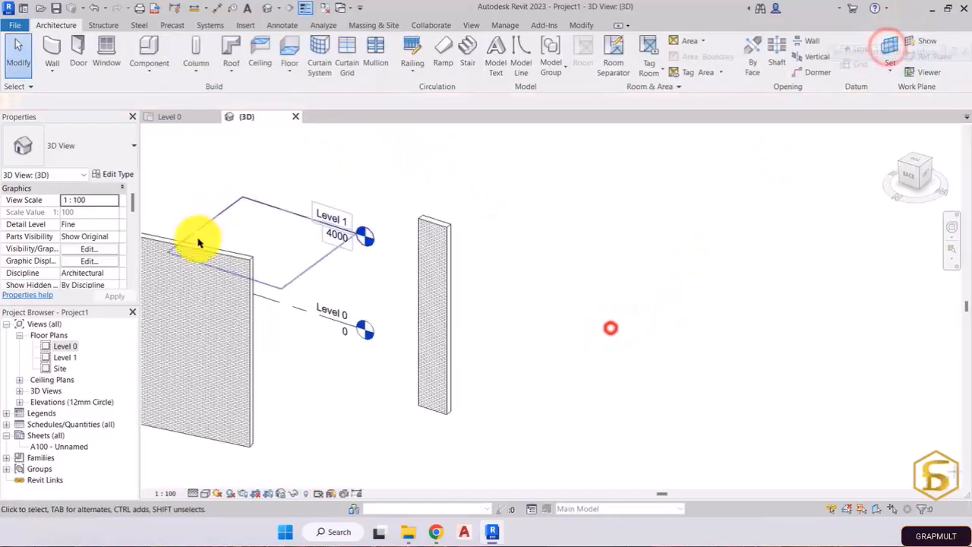
# Examine the selection toggles, including Select Elements by Face, in the 3D view with the walls
pyautogui.moveTo(430, 423); pyautogui.dragTo(468, 410, button='middle')
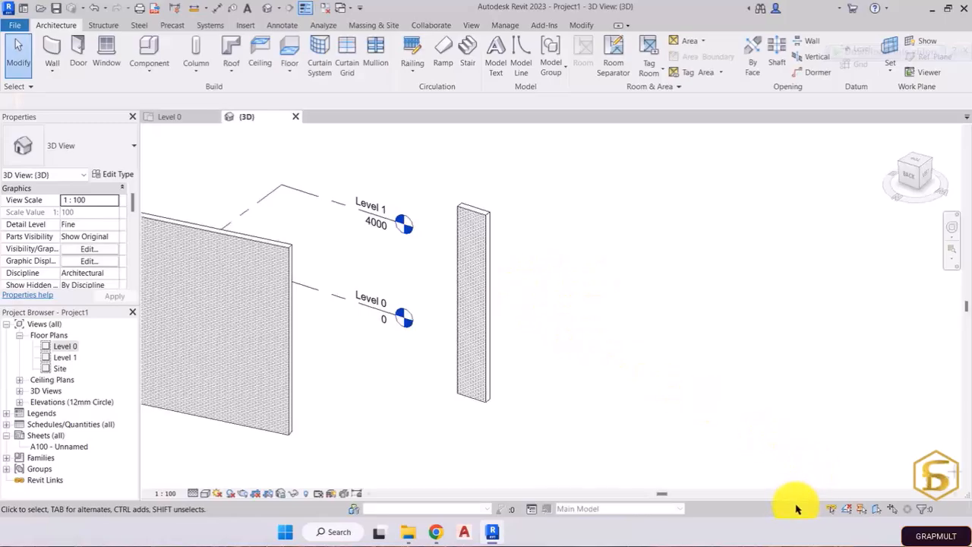
pyautogui.click(832, 511)
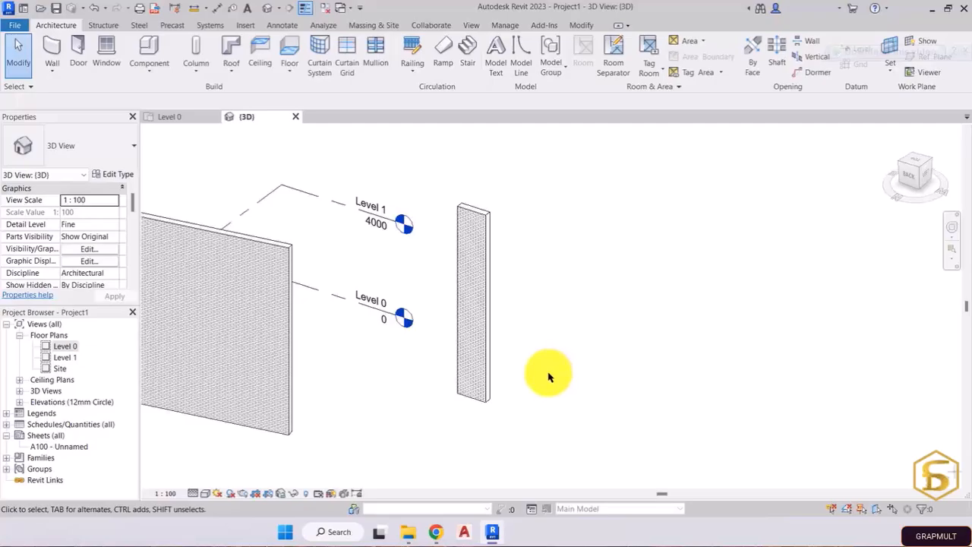
pyautogui.click(671, 334)
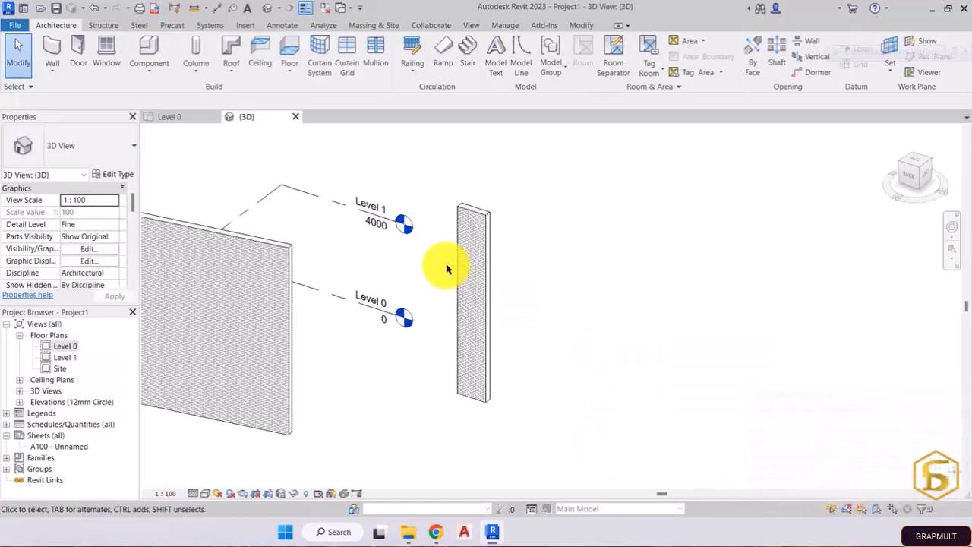
pyautogui.click(474, 304)
pyautogui.click(553, 295)
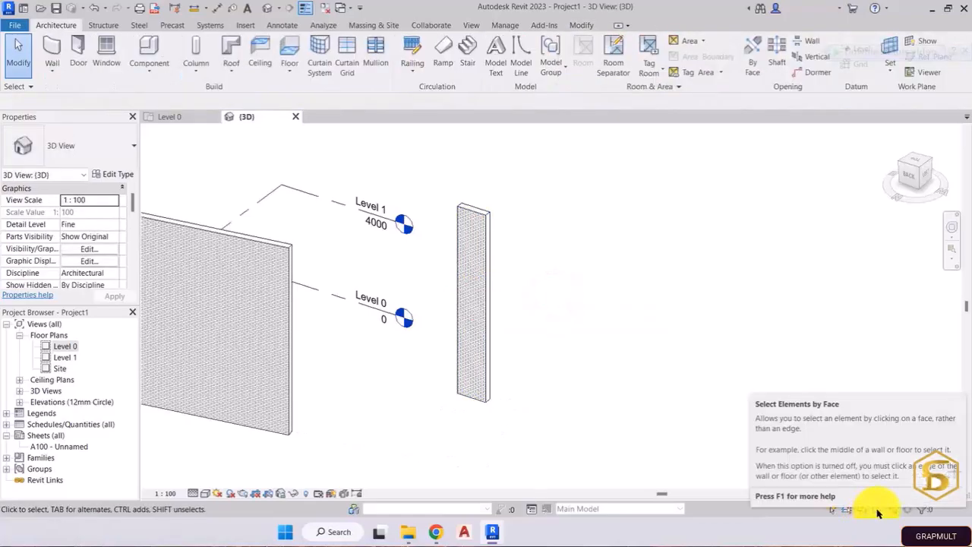
pyautogui.click(607, 346)
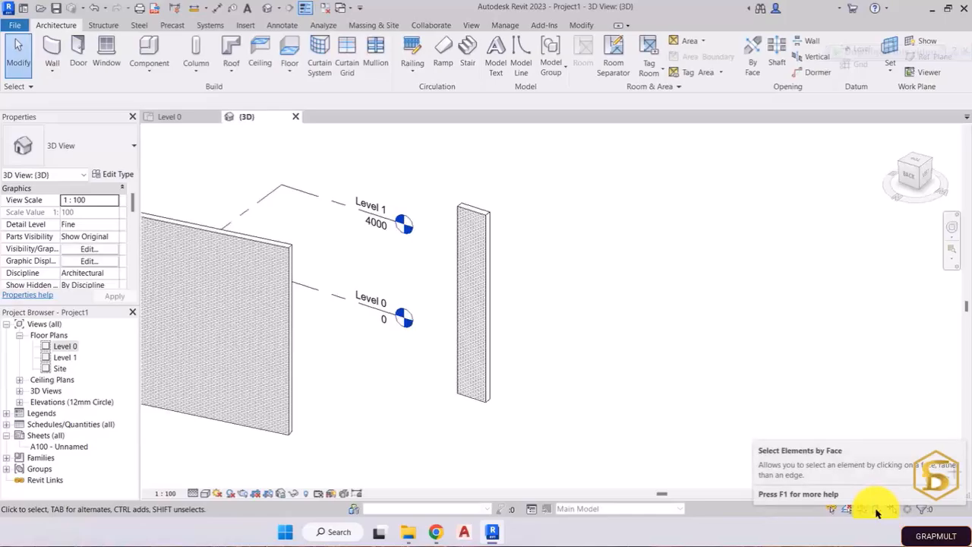
pyautogui.click(778, 391)
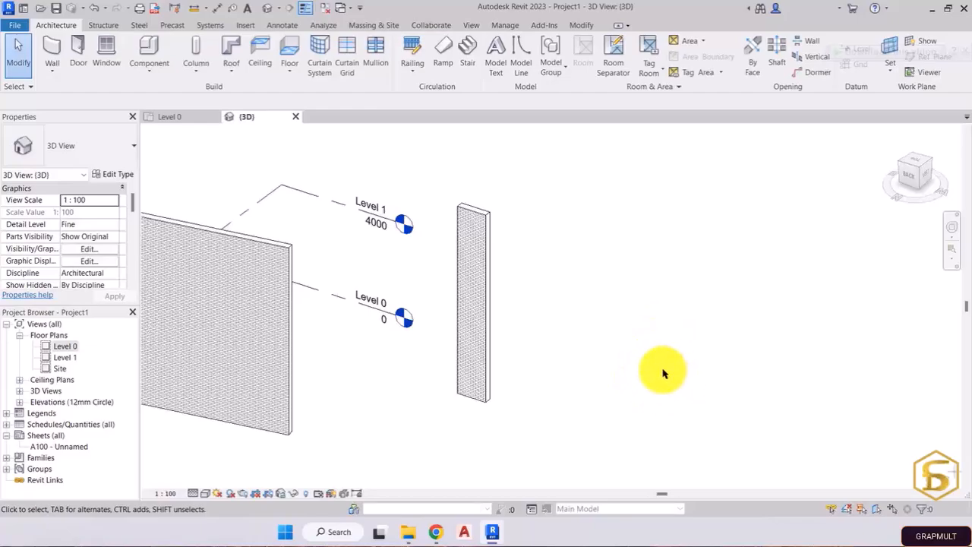
# Move the narrow wall to about 5900 mm from the large wall using Drag Elements on Selection, and toggle that option
pyautogui.click(843, 335)
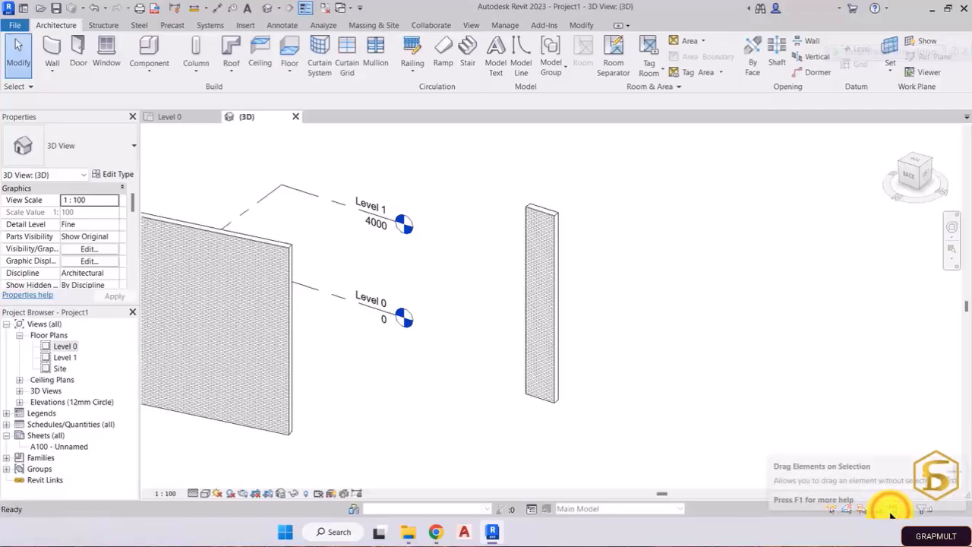
pyautogui.click(878, 385)
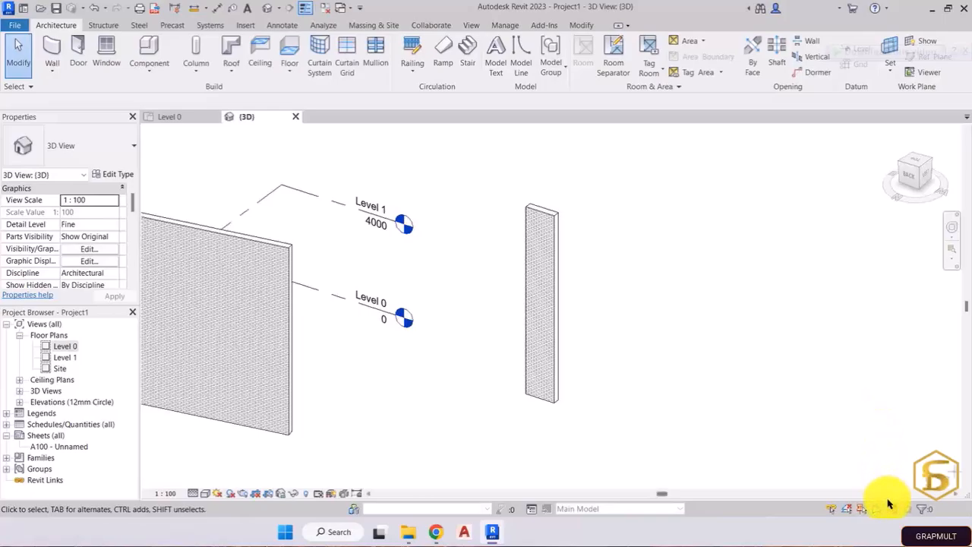
pyautogui.click(893, 510)
pyautogui.click(897, 394)
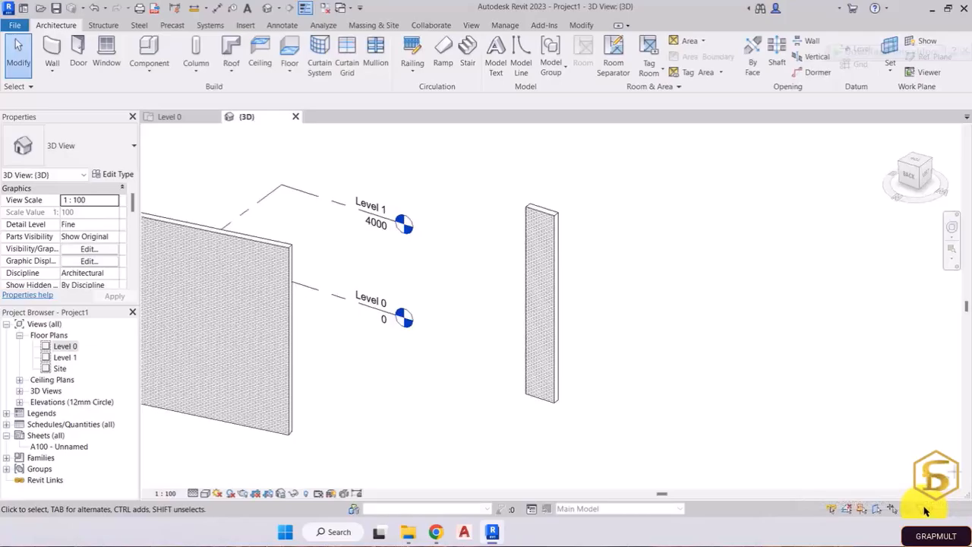
# Check the filter's selection counter with the narrow wall alone and with all walls and levels together, and clear the selection
pyautogui.click(827, 433)
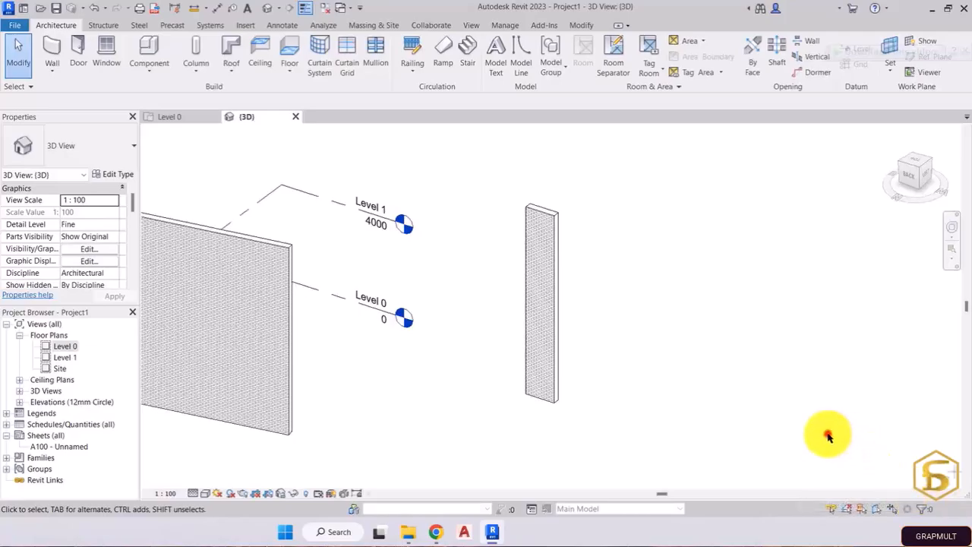
pyautogui.click(547, 360)
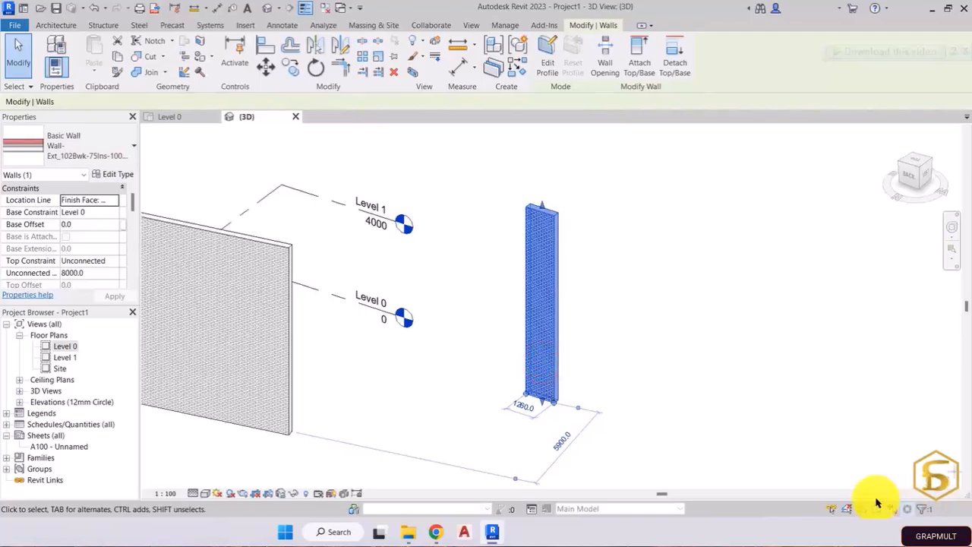
pyautogui.click(674, 398)
pyautogui.moveTo(639, 419); pyautogui.dragTo(230, 179)
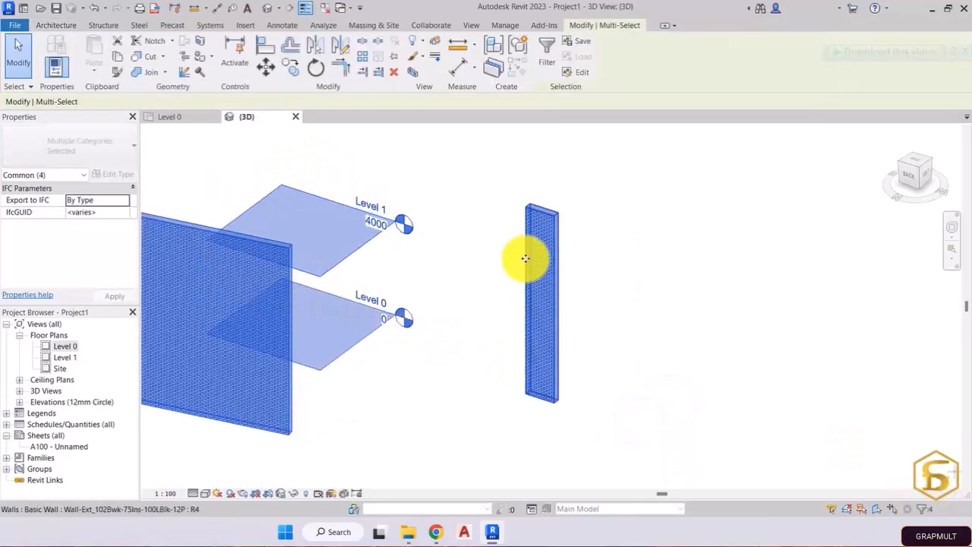
pyautogui.click(592, 293)
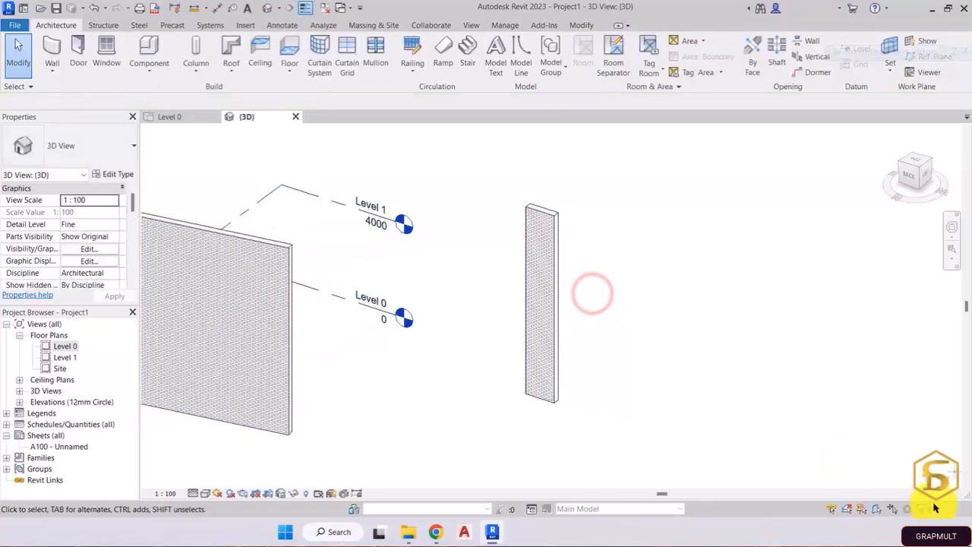
# Select both walls and both levels, and filter out the Levels category so only Walls remain selected
pyautogui.moveTo(636, 434); pyautogui.dragTo(203, 161)
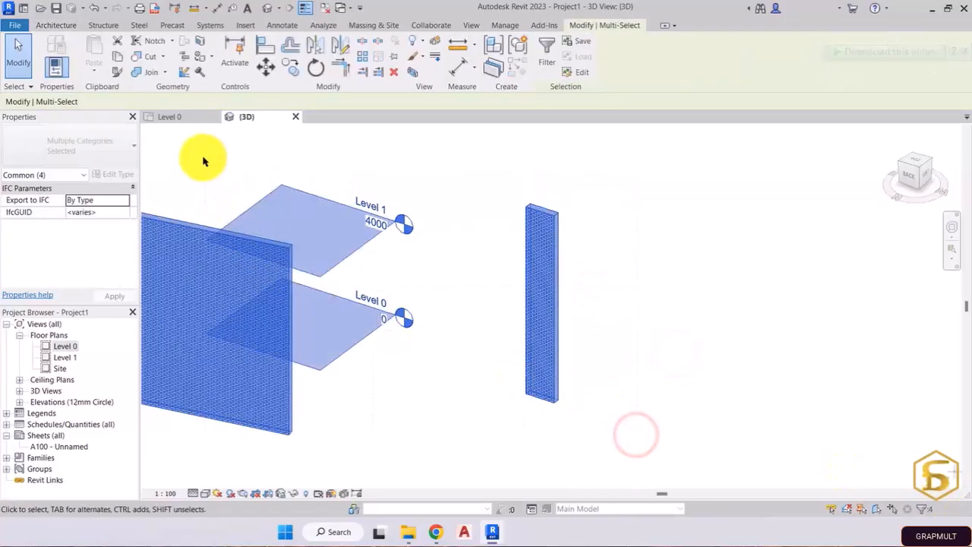
pyautogui.click(922, 510)
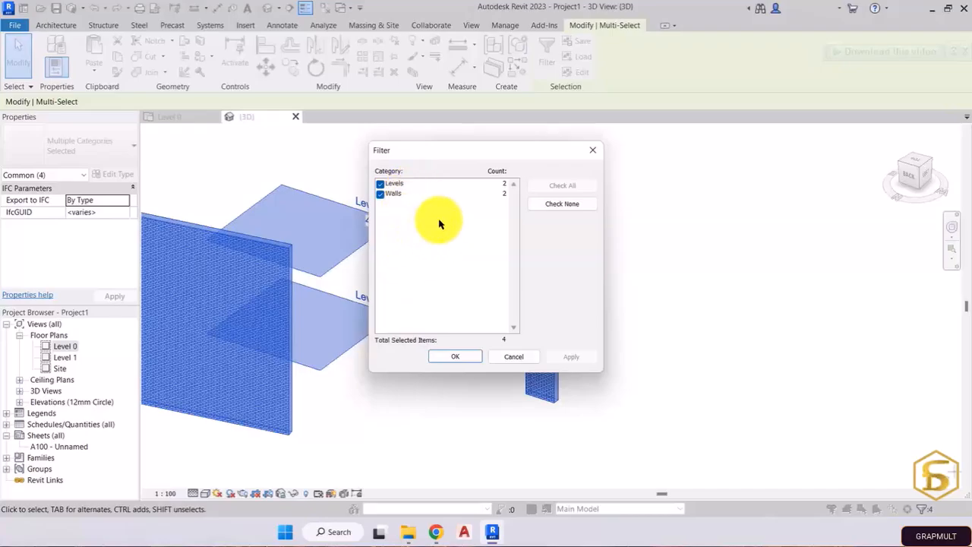
pyautogui.moveTo(423, 154); pyautogui.dragTo(678, 157)
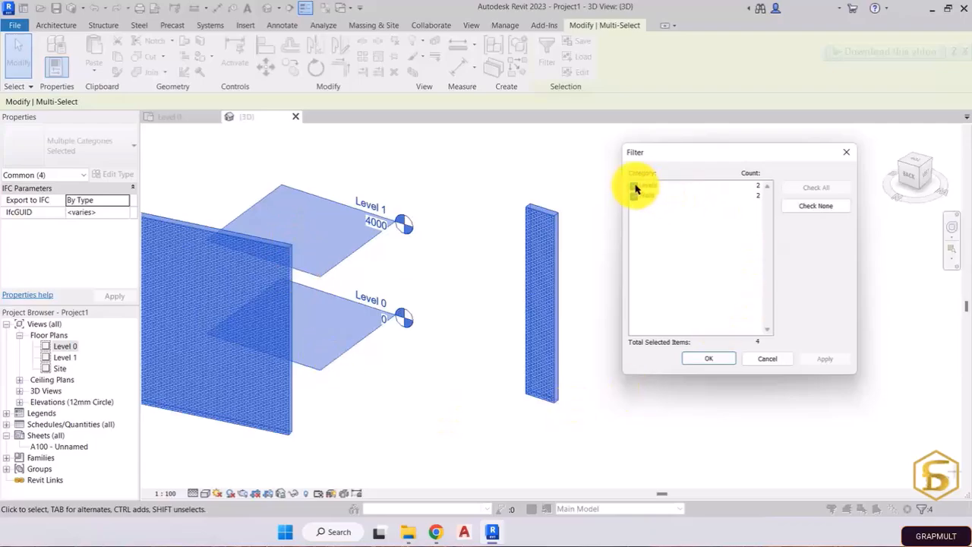
pyautogui.click(634, 188)
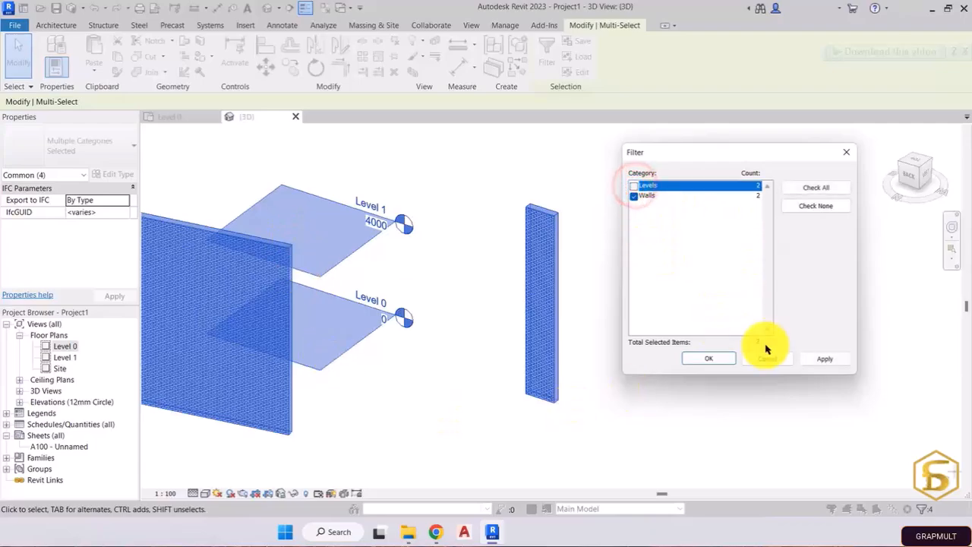
pyautogui.click(825, 359)
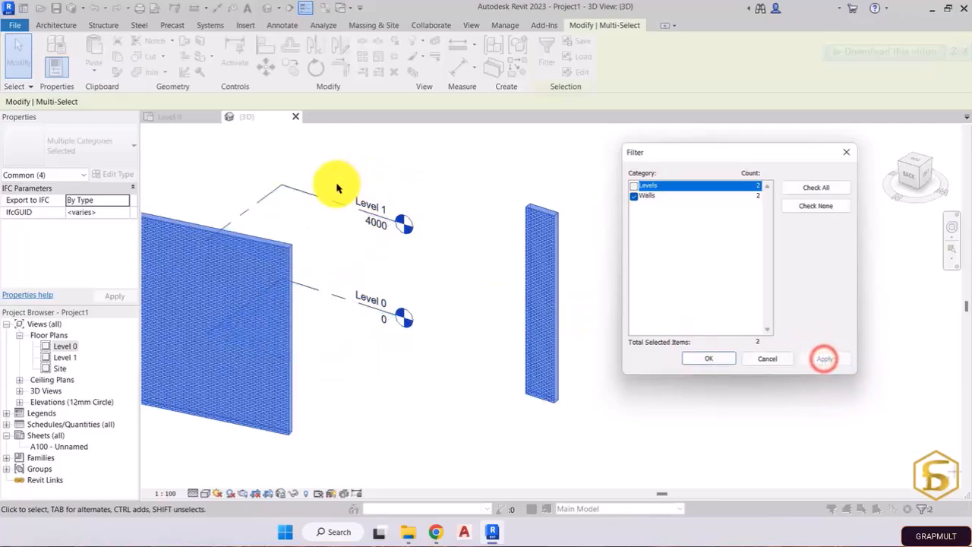
pyautogui.click(697, 360)
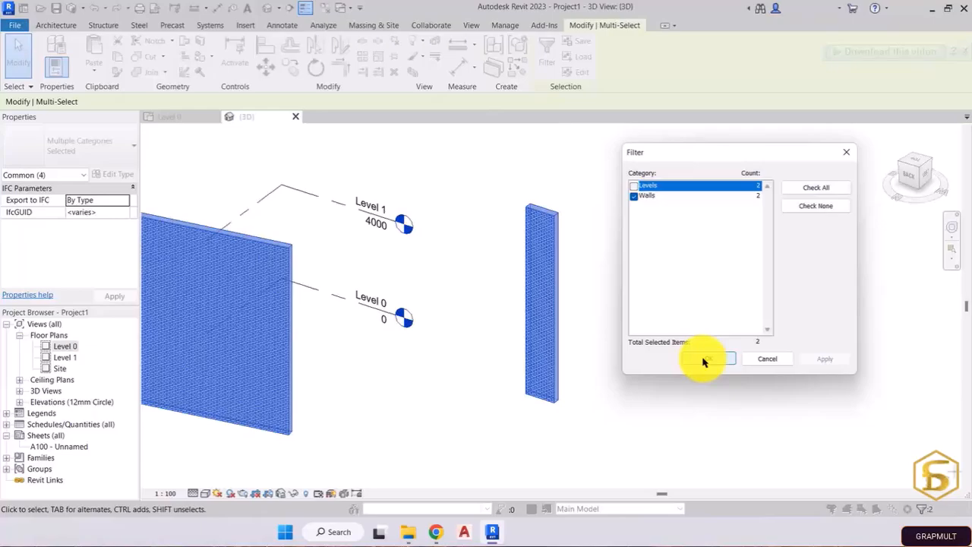
# Confirm the filter with only the Walls category checked, and clear the wall selection
pyautogui.click(703, 360)
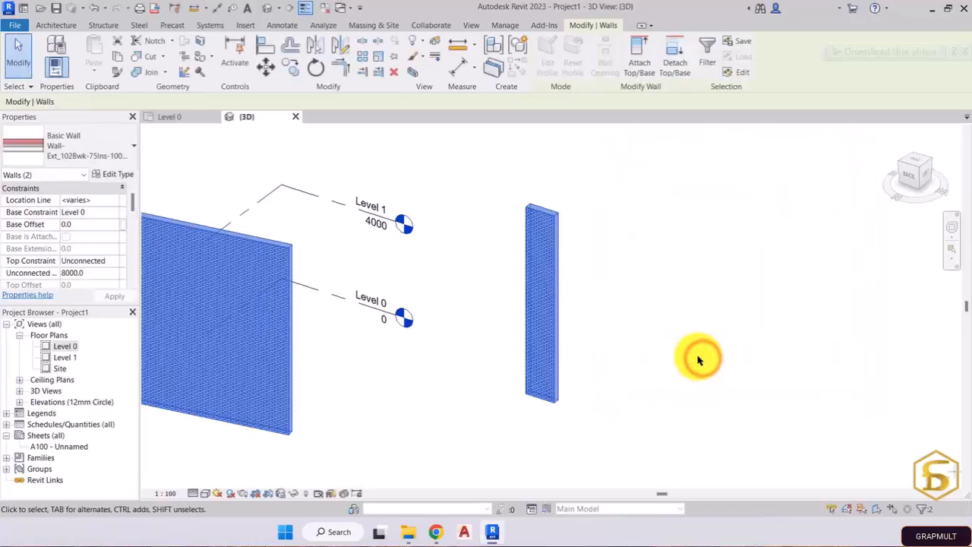
pyautogui.press('Escape')
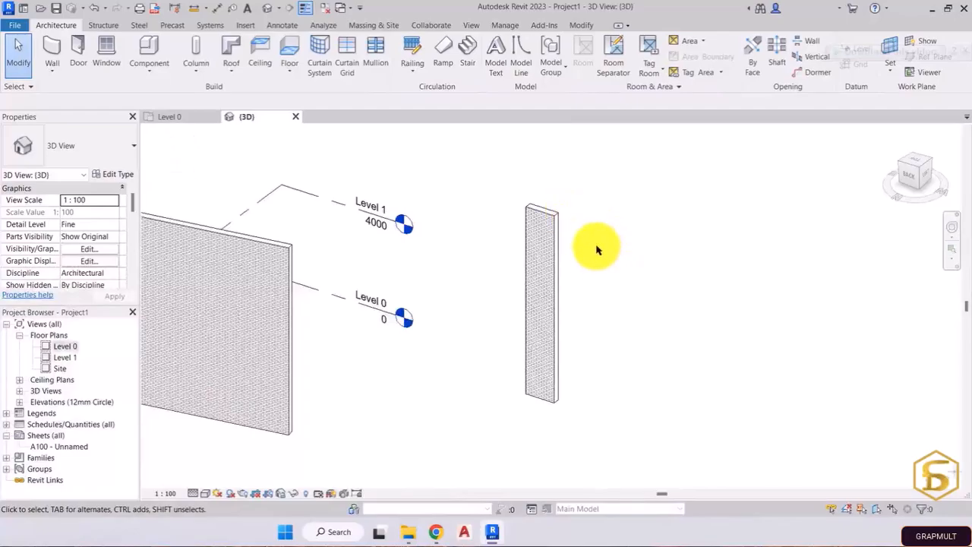
# Compare the context menus of the empty 3D view, the narrow wall and the Level 1 datum, and clear the selection
pyautogui.rightClick(624, 234)
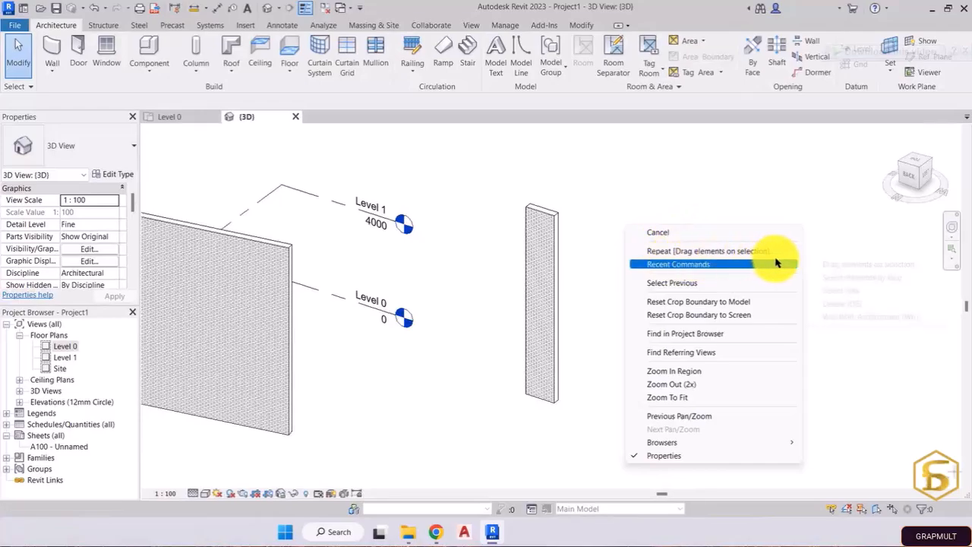
pyautogui.moveTo(778, 265)
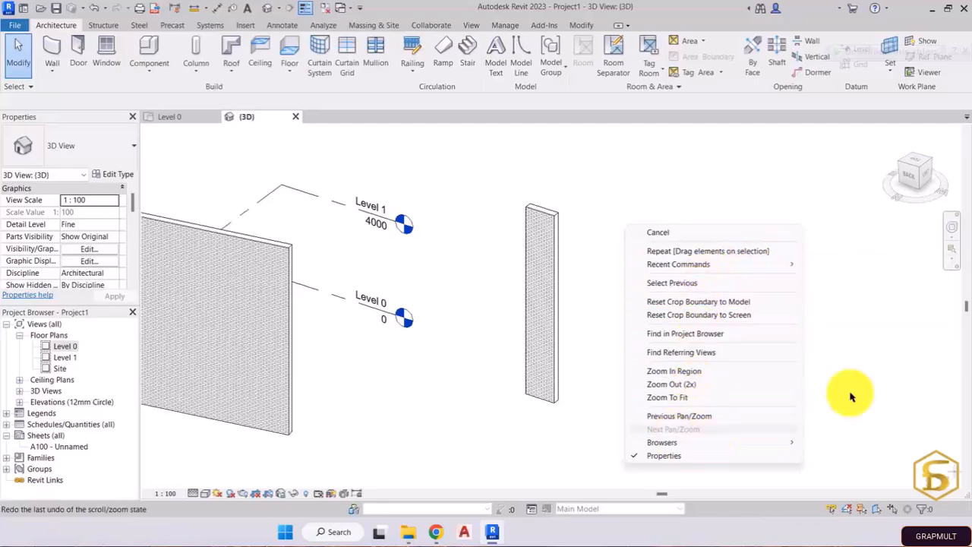
pyautogui.click(883, 358)
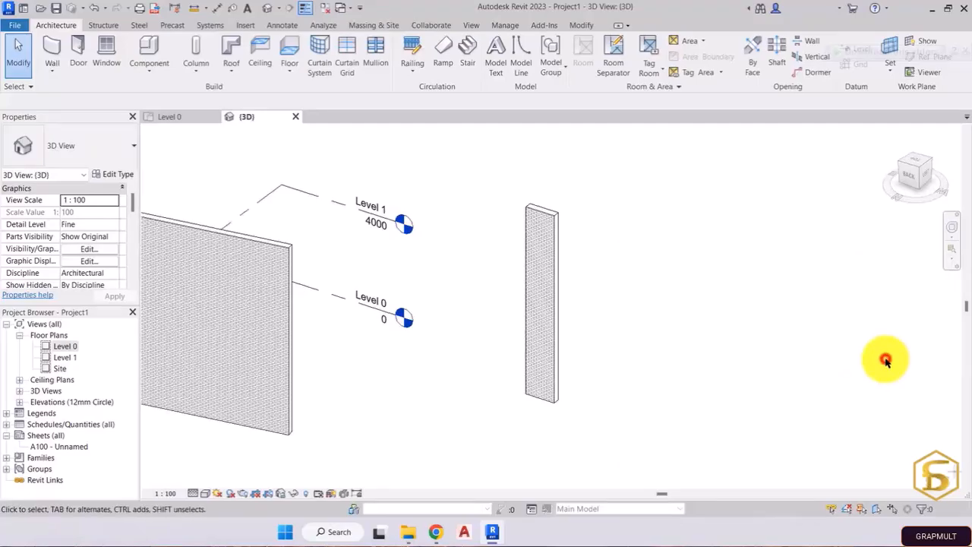
pyautogui.click(553, 240)
pyautogui.rightClick(552, 244)
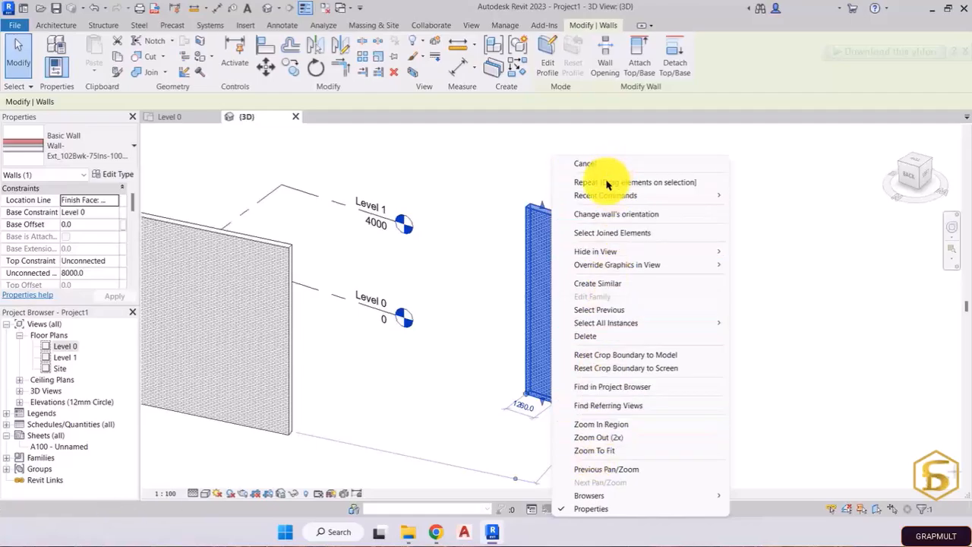
pyautogui.click(445, 330)
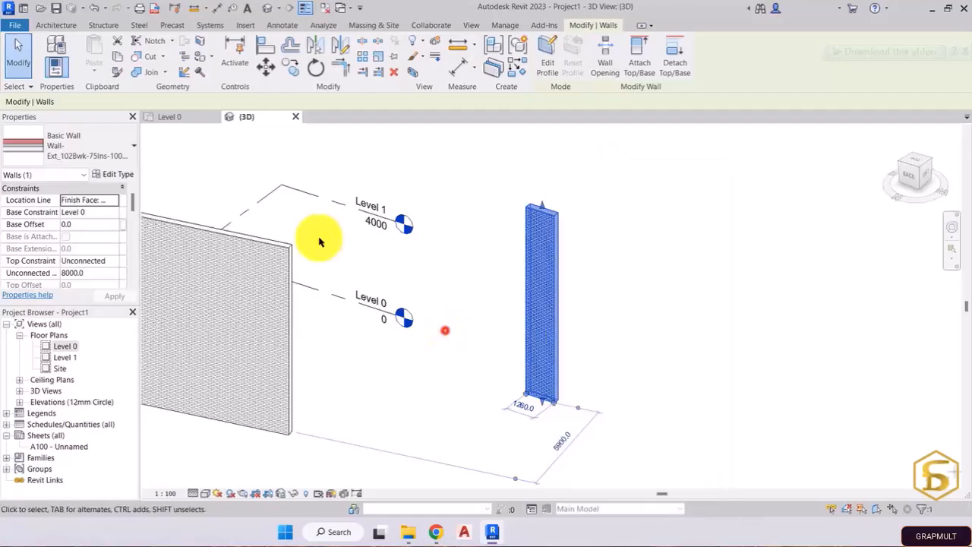
pyautogui.rightClick(313, 198)
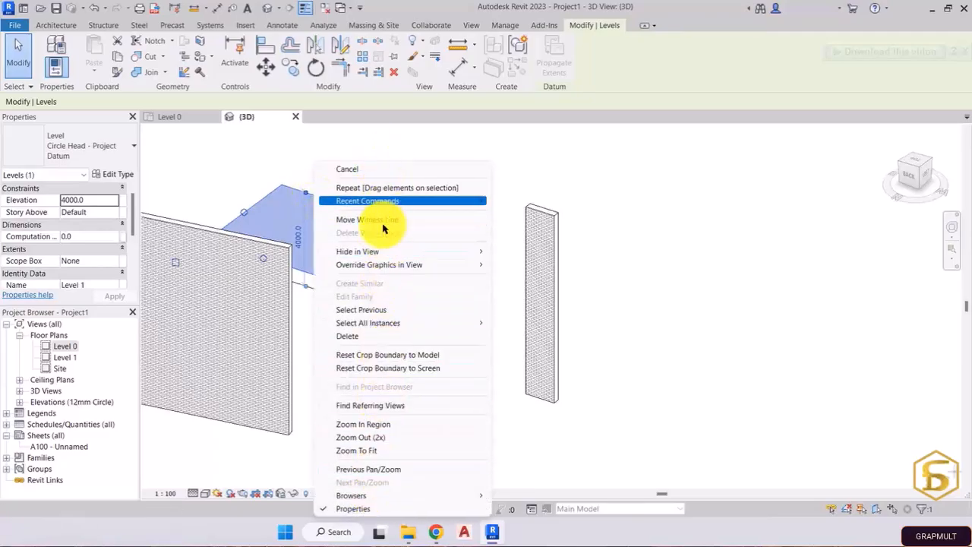
pyautogui.click(544, 167)
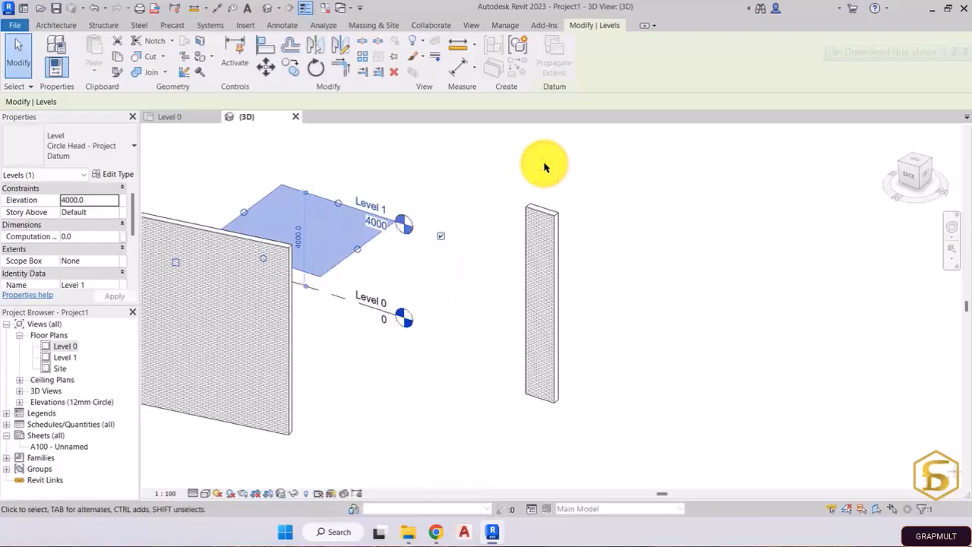
pyautogui.click(542, 160)
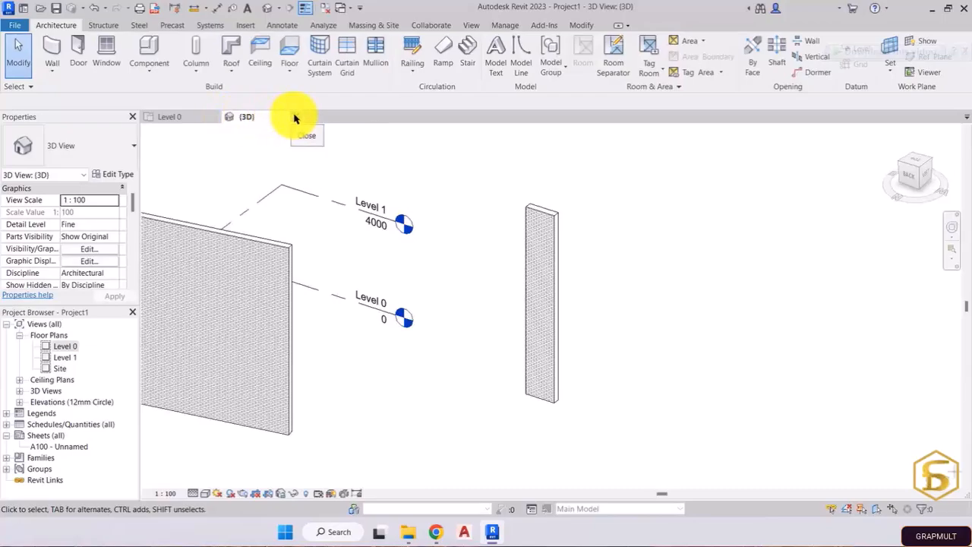
# Close the 3D view and bring both walls and all four elevation markers into view in the Level 0 floor plan
pyautogui.click(294, 116)
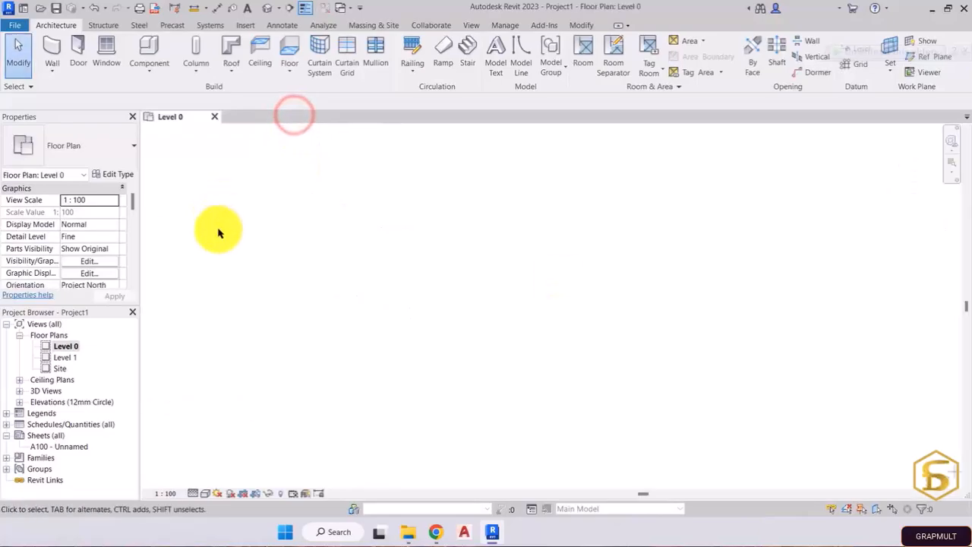
pyautogui.scroll(-3, 263, 233)
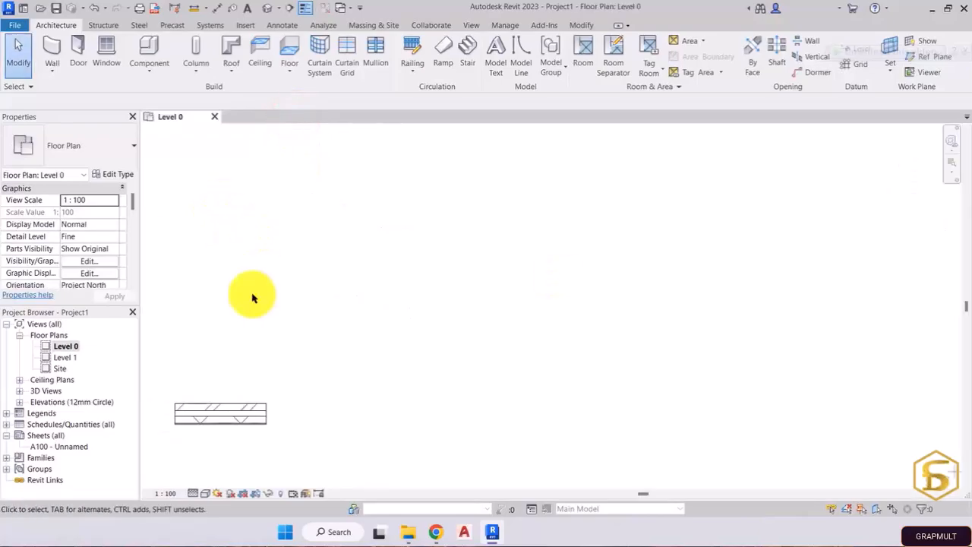
pyautogui.scroll(-2, 253, 298)
pyautogui.moveTo(251, 296); pyautogui.dragTo(567, 182, button='middle')
pyautogui.scroll(-2, 503, 220)
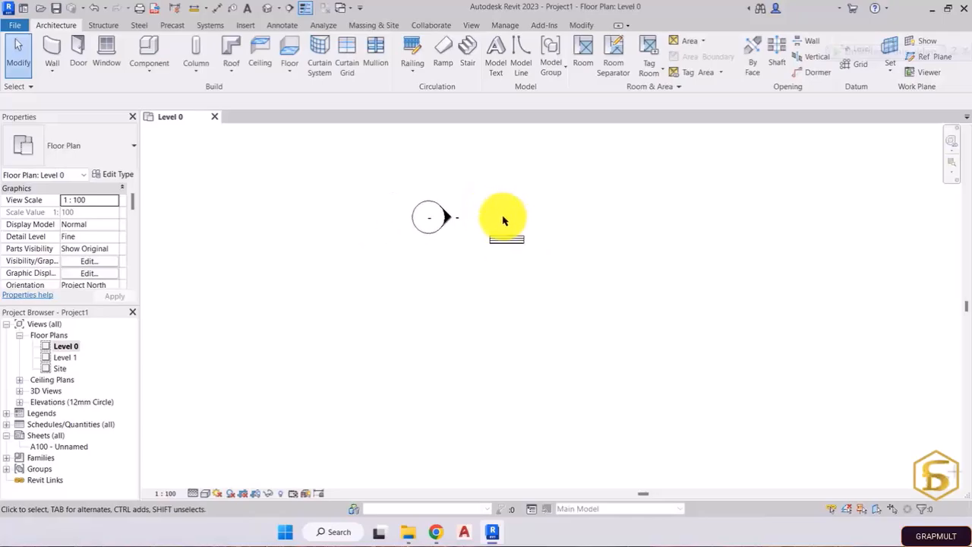
pyautogui.scroll(-2, 504, 220)
pyautogui.scroll(4, 390, 327)
pyautogui.scroll(-5, 394, 331)
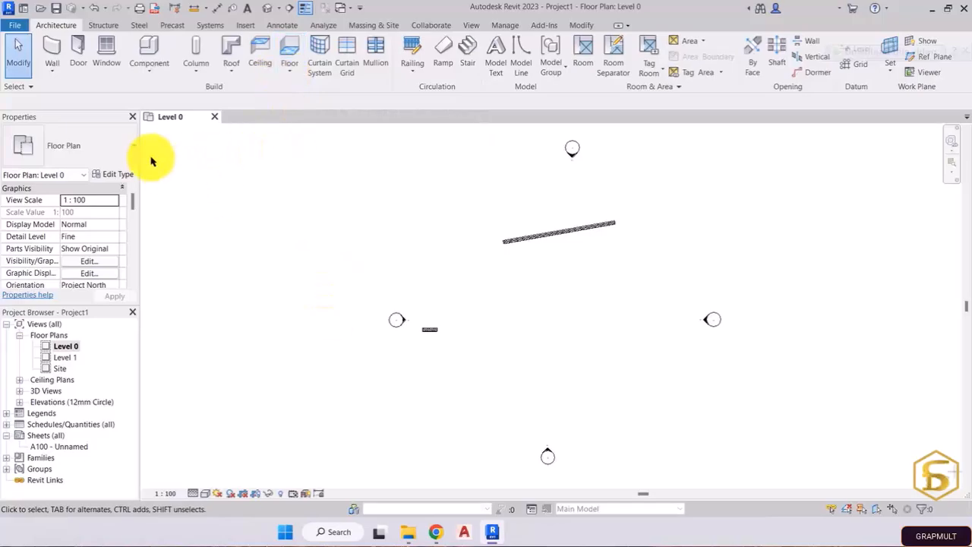
# Start the Wall tool, compare the placement options for Pick Faces and Line, and exit without drawing a wall
pyautogui.click(52, 28)
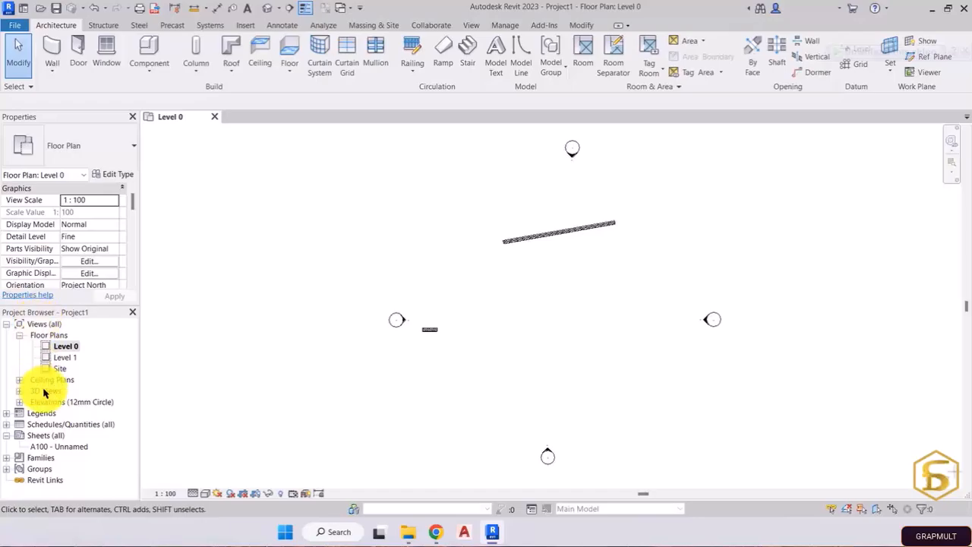
pyautogui.click(298, 287)
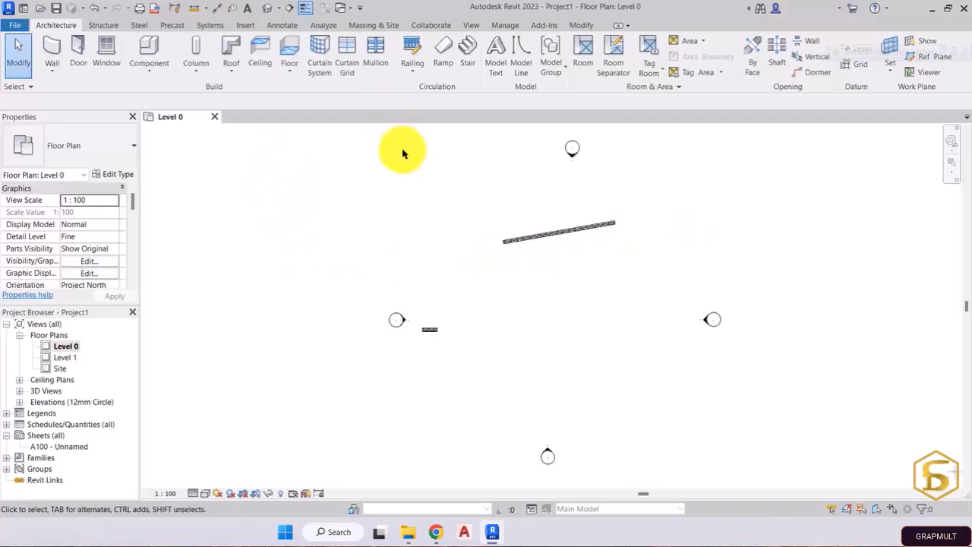
pyautogui.click(47, 49)
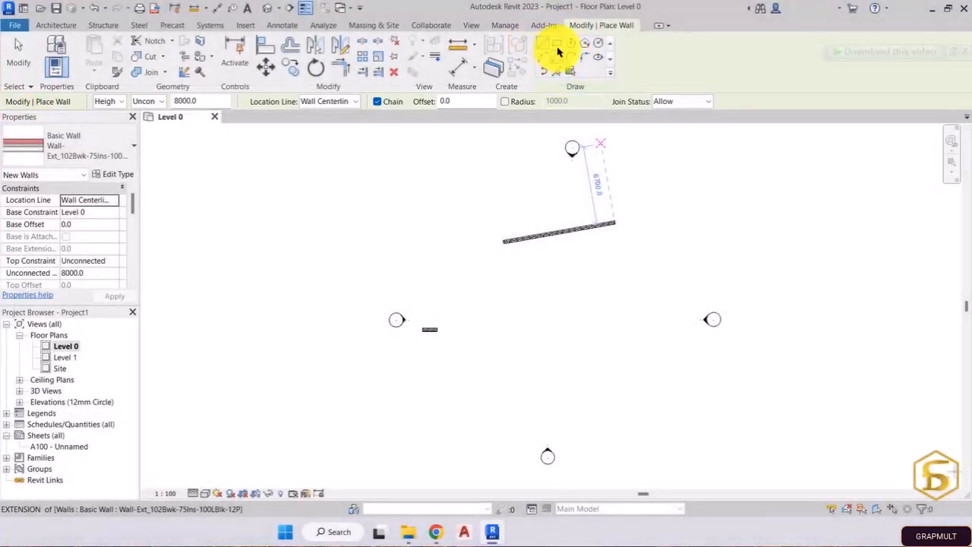
pyautogui.click(569, 71)
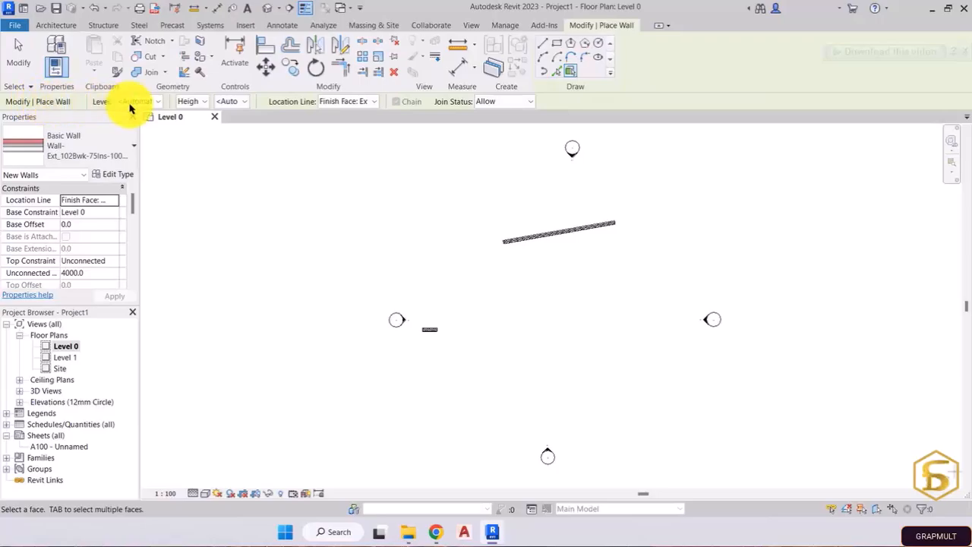
pyautogui.click(544, 43)
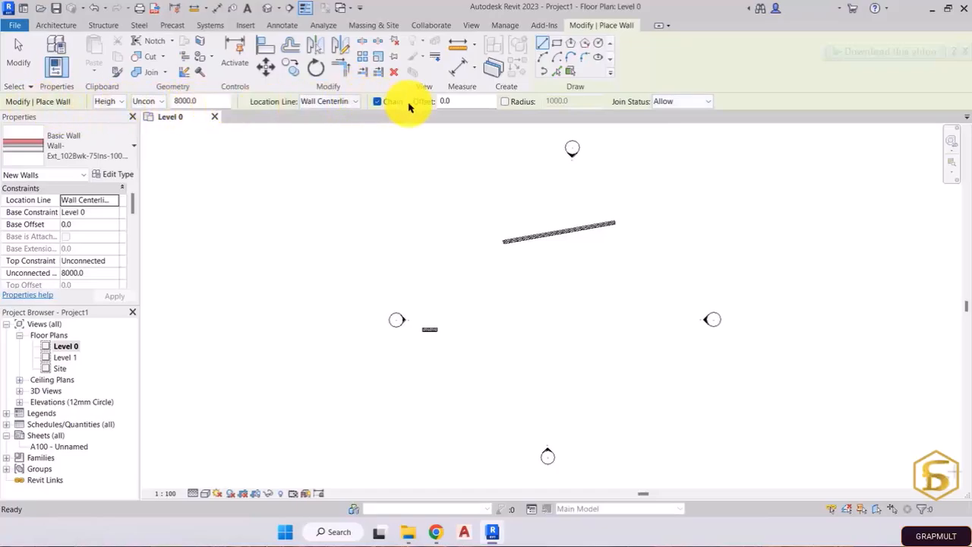
pyautogui.click(571, 72)
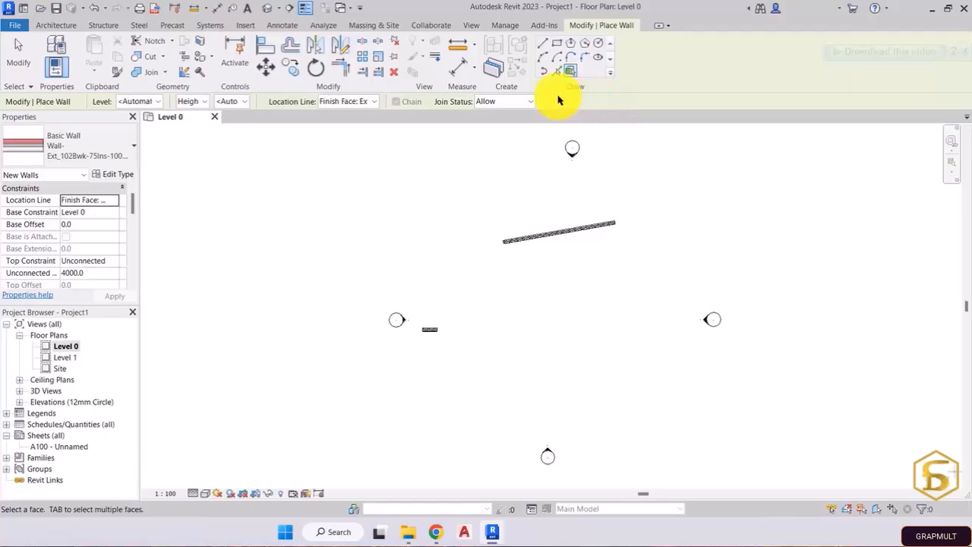
pyautogui.click(542, 42)
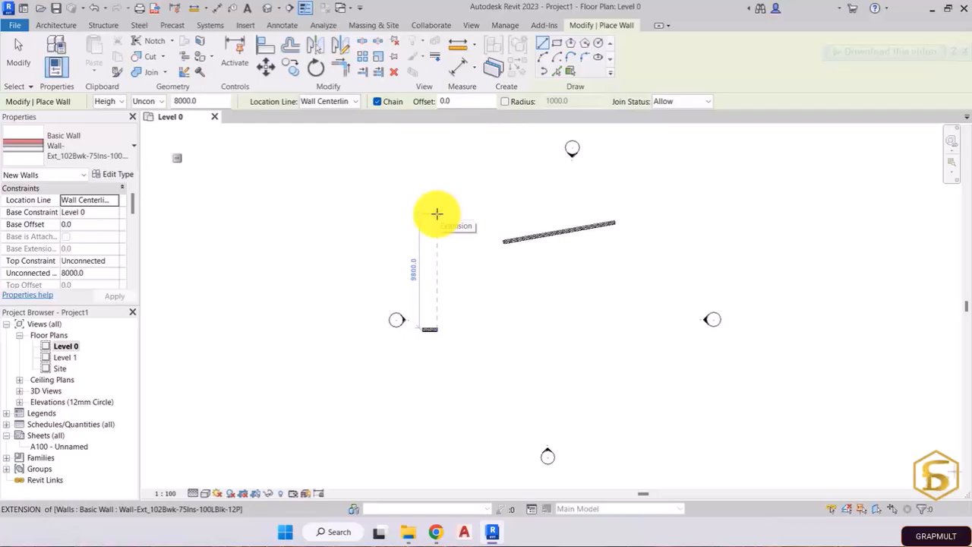
pyautogui.press('Escape')
pyautogui.press('Escape')
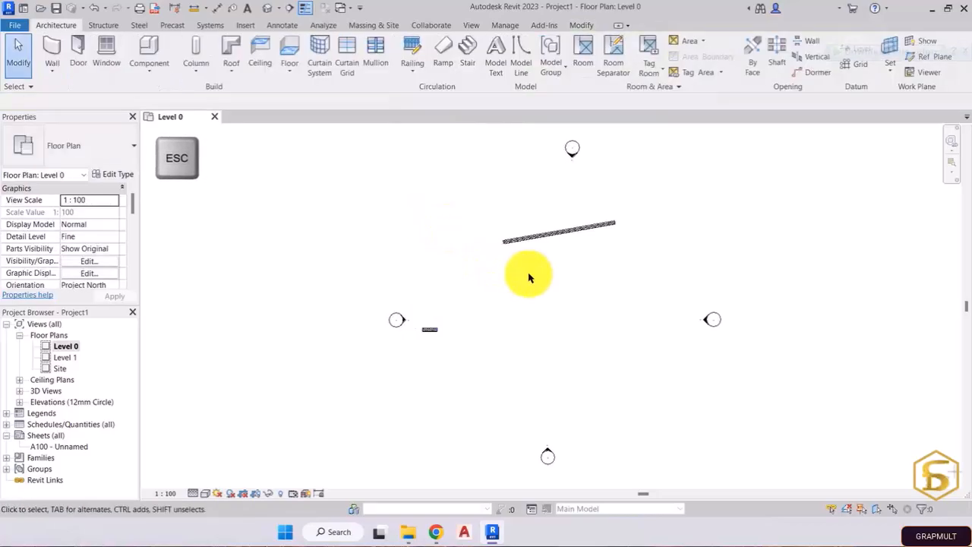
# Select and deselect the slanted wall and the elevation marker beside the short wall, and check the empty area's context menu
pyautogui.moveTo(527, 297); pyautogui.dragTo(465, 293, button='middle')
pyautogui.moveTo(466, 303); pyautogui.dragTo(418, 298, button='middle')
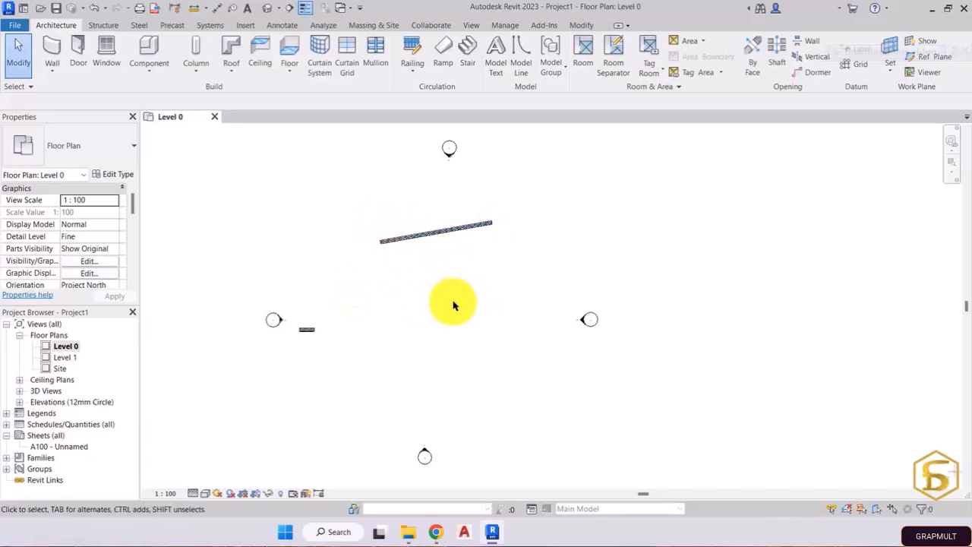
pyautogui.click(429, 237)
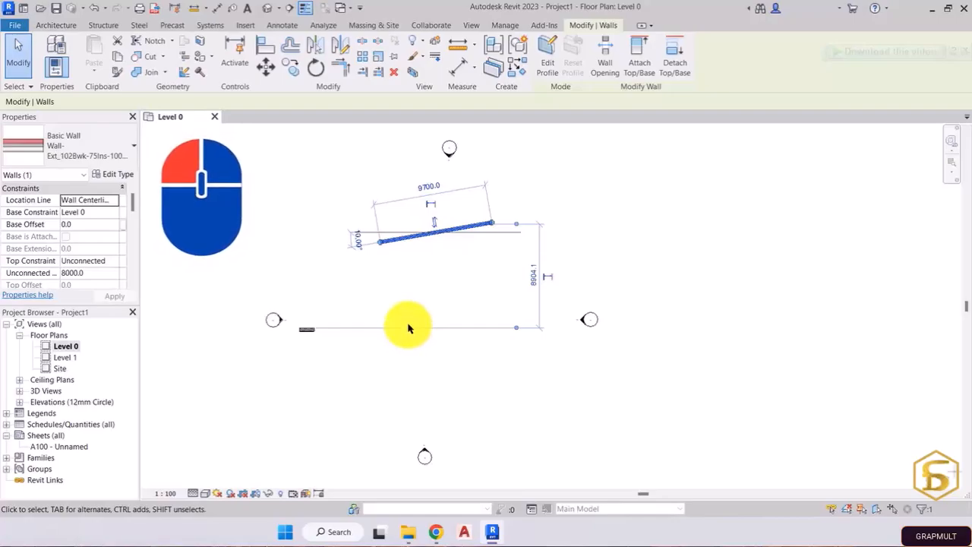
pyautogui.click(408, 328)
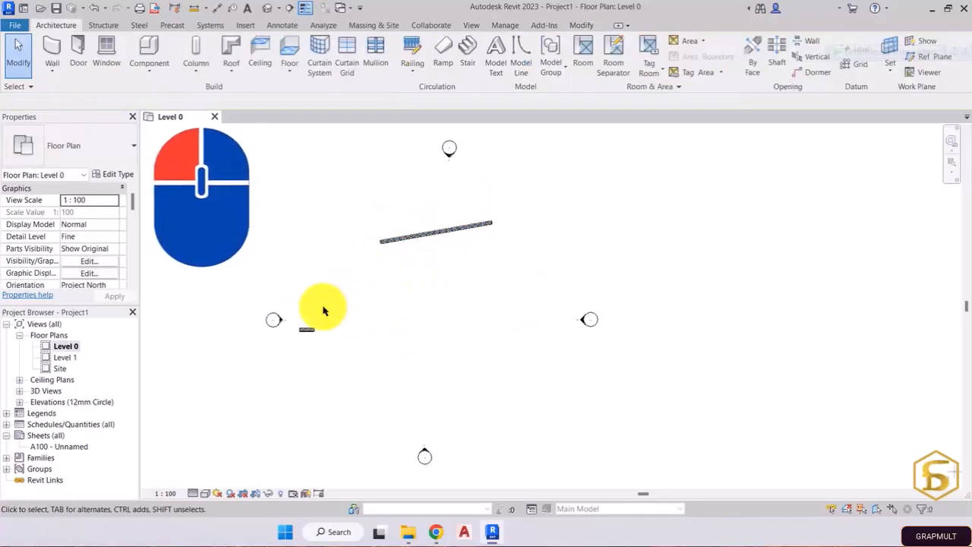
pyautogui.click(267, 320)
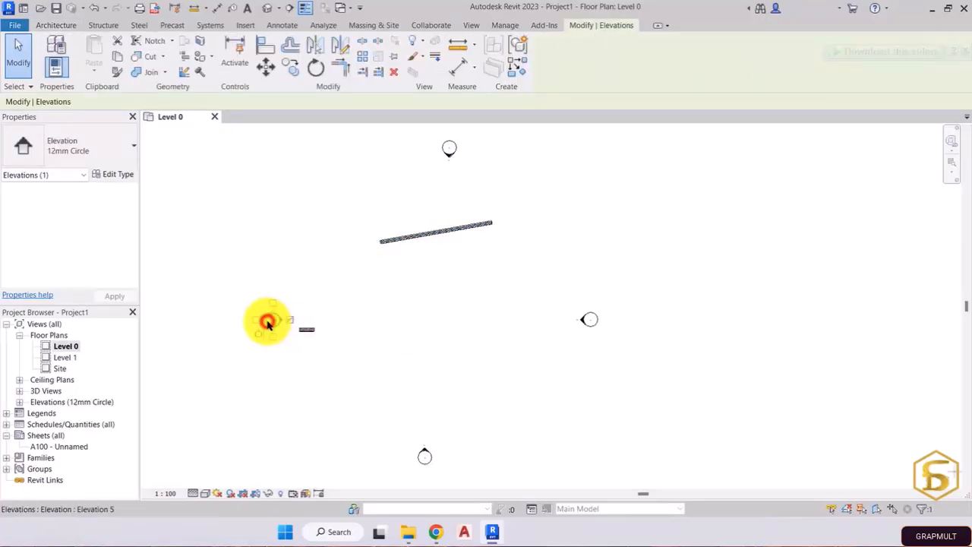
pyautogui.click(340, 322)
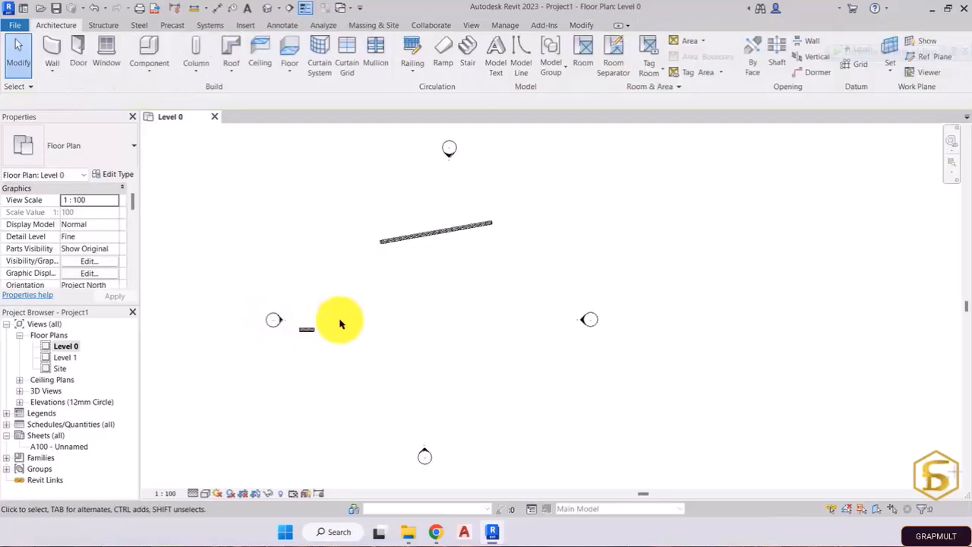
pyautogui.rightClick(467, 258)
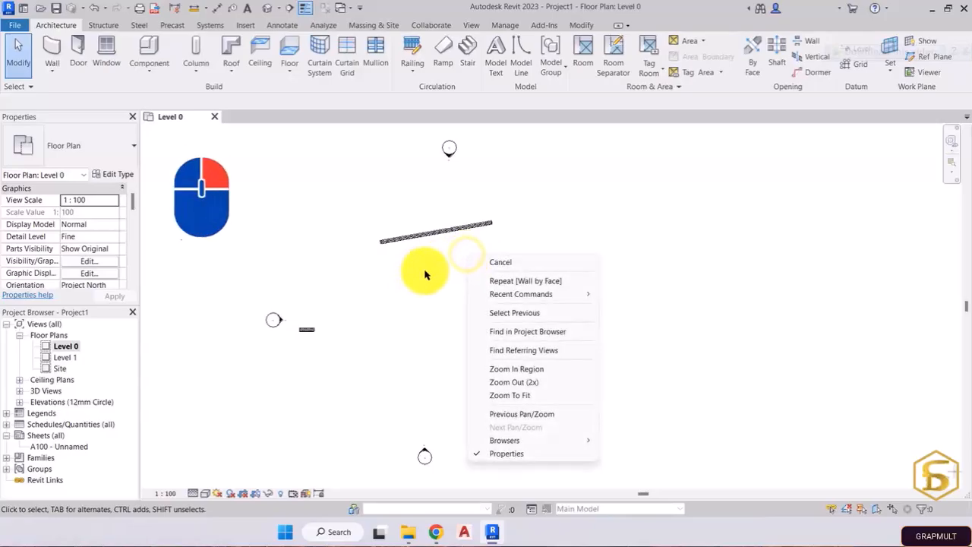
pyautogui.click(433, 277)
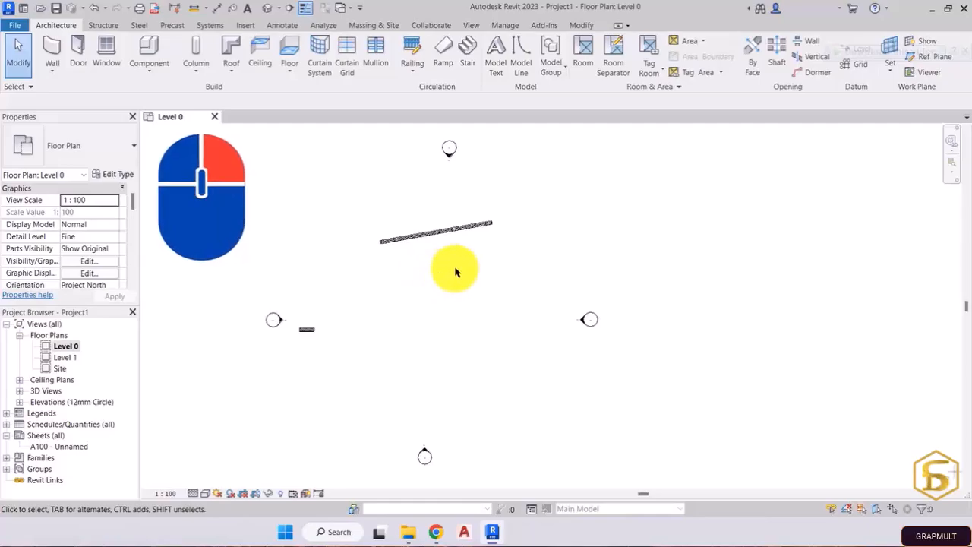
# Practise panning and zooming in the Level 0 plan, and fit the whole plan in the view
pyautogui.moveTo(449, 272); pyautogui.dragTo(516, 259, button='middle')
pyautogui.scroll(3, 499, 277)
pyautogui.scroll(-2, 497, 277)
pyautogui.scroll(-2, 497, 278)
pyautogui.scroll(3, 497, 277)
pyautogui.scroll(-2, 496, 277)
pyautogui.scroll(-2, 496, 276)
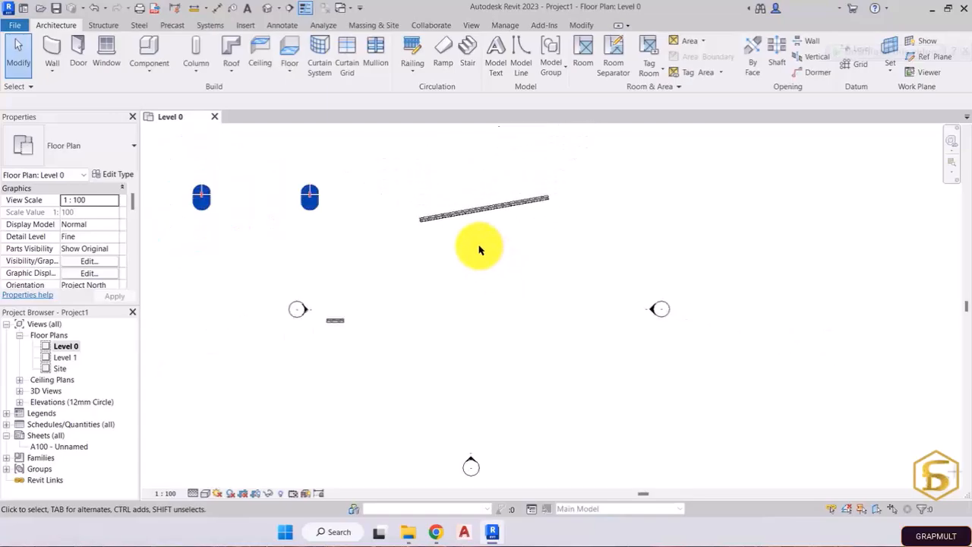
pyautogui.middleClick(479, 250)
pyautogui.middleClick(479, 250)
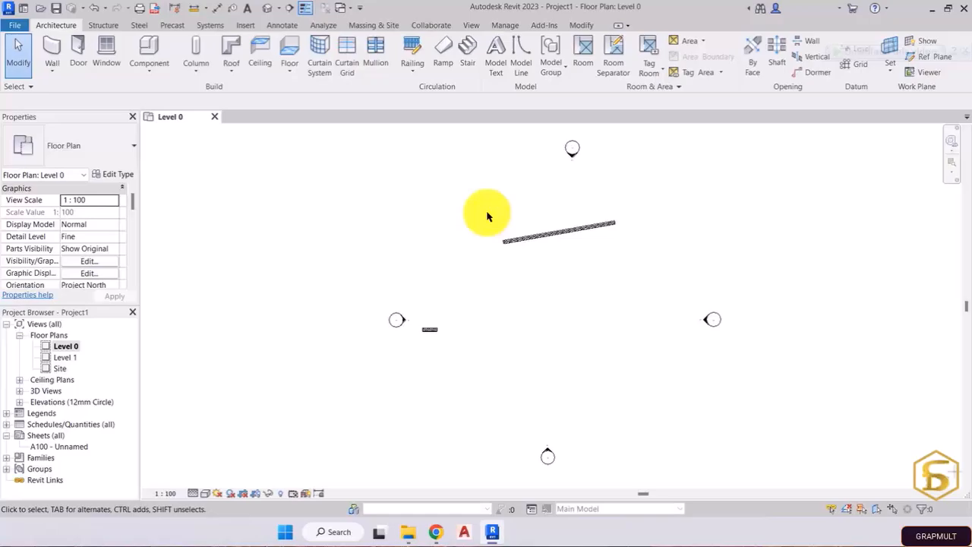
# Try a window selection over part of the slanted wall and another enclosing the entire wall, and clear the selection
pyautogui.scroll(5, 603, 223)
pyautogui.moveTo(583, 262); pyautogui.dragTo(589, 296, button='middle')
pyautogui.click(382, 206)
pyautogui.moveTo(326, 175); pyautogui.dragTo(462, 326)
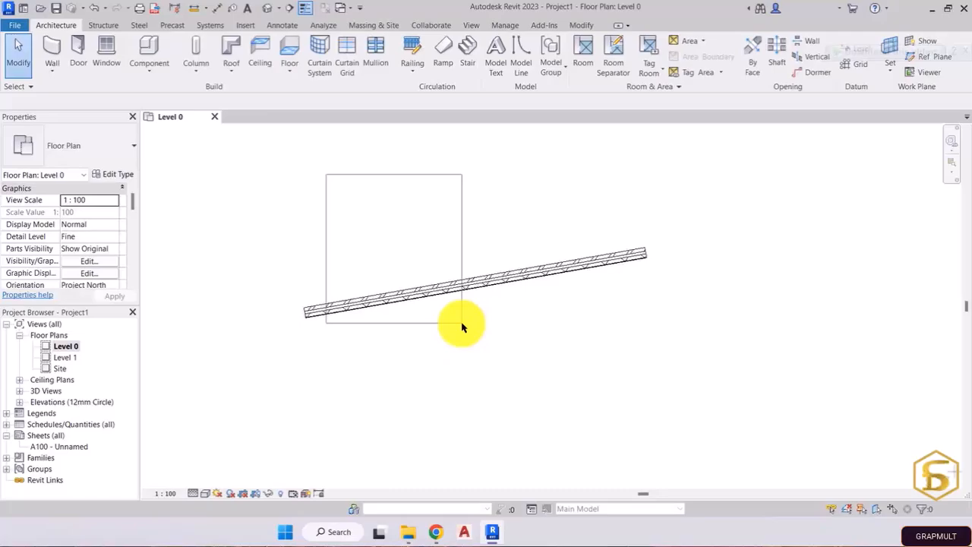
pyautogui.moveTo(461, 326); pyautogui.dragTo(462, 326)
pyautogui.moveTo(221, 169); pyautogui.dragTo(652, 335)
pyautogui.press('Escape')
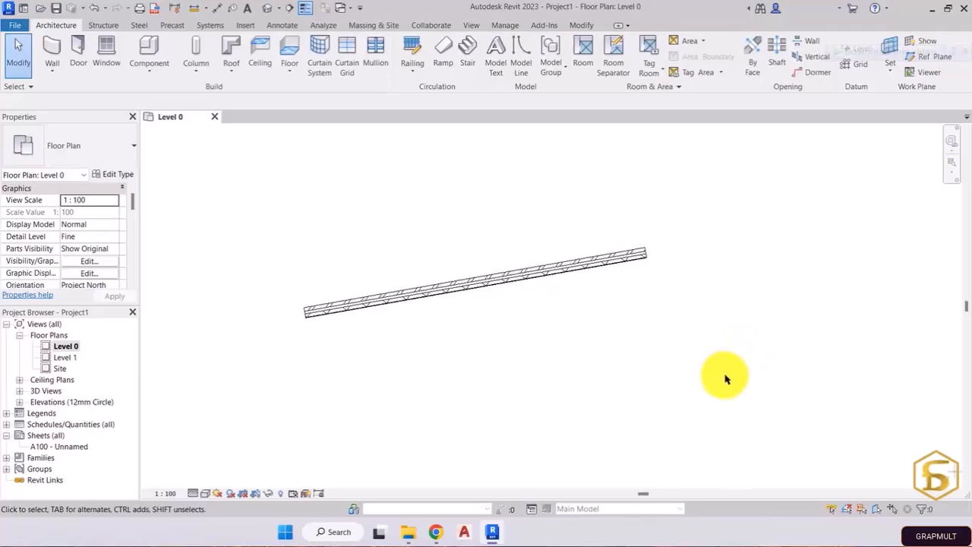
# Compare crossing selections around and over part of the slanted wall with a partial window selection, and clear the selection
pyautogui.moveTo(725, 376); pyautogui.dragTo(636, 306)
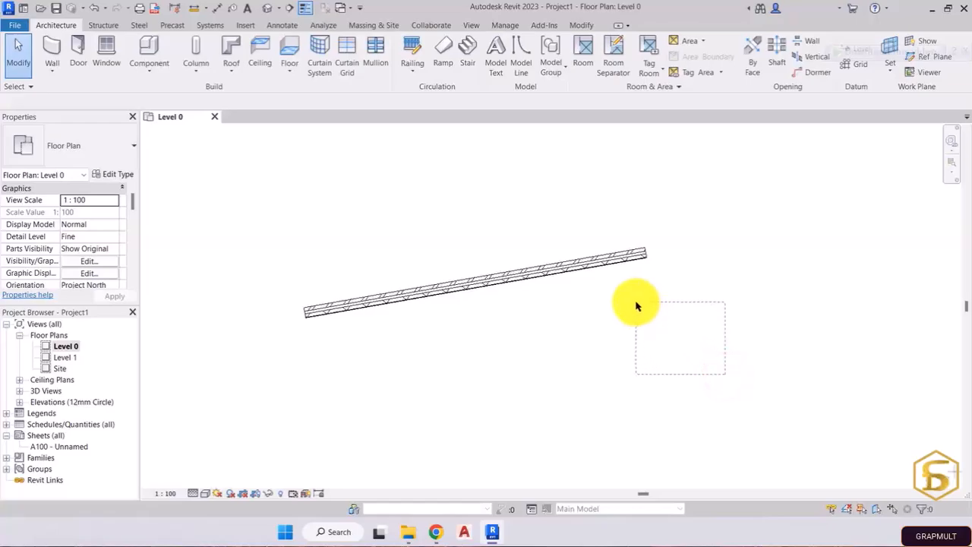
pyautogui.moveTo(634, 304); pyautogui.dragTo(683, 412)
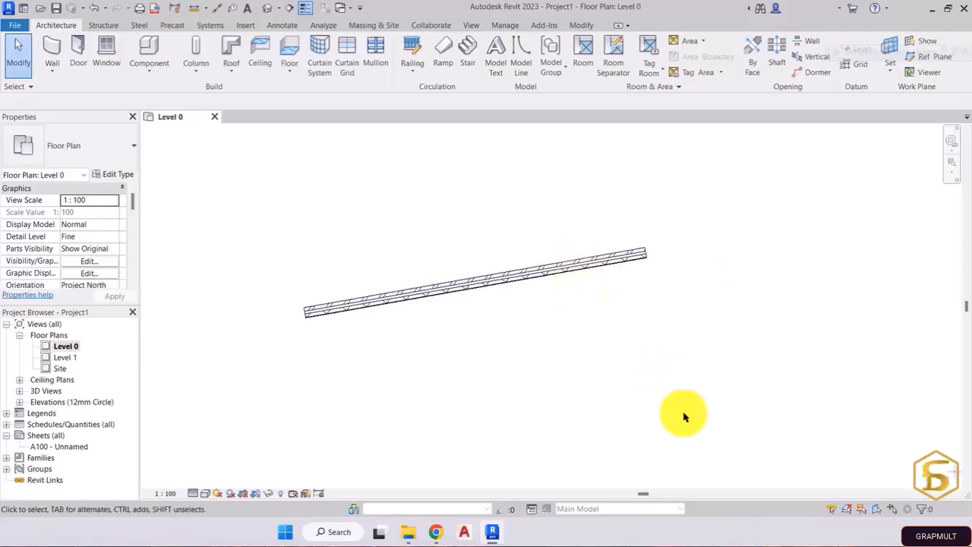
pyautogui.click(226, 161)
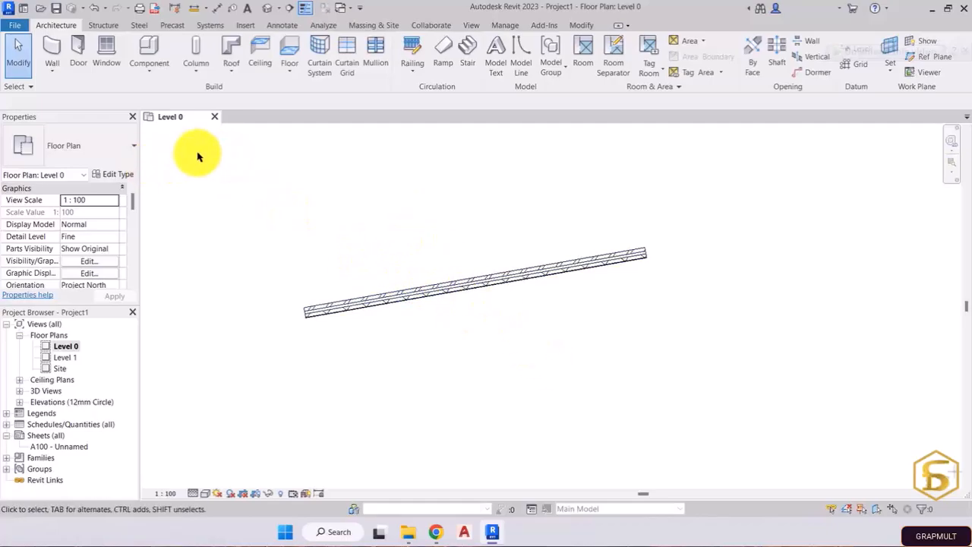
pyautogui.moveTo(225, 144); pyautogui.dragTo(531, 347)
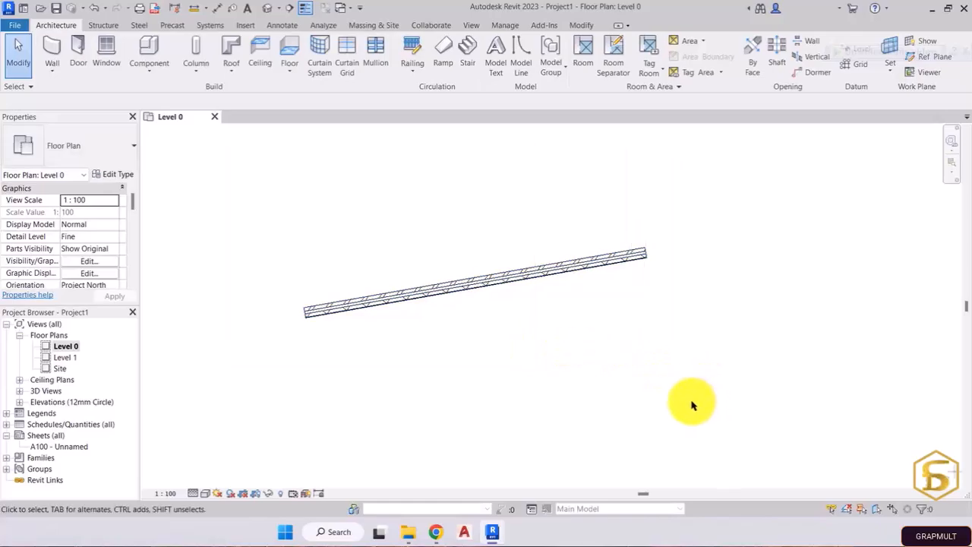
pyautogui.moveTo(691, 404); pyautogui.dragTo(480, 290)
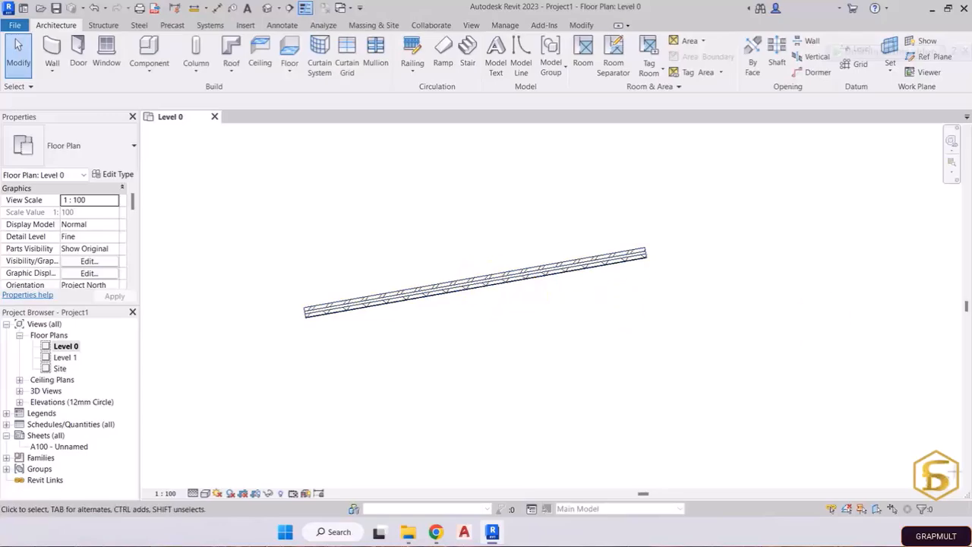
pyautogui.click(591, 404)
# Delete the slanted wall from the Level 0 plan and select the remaining short wall beside the elevation marker
pyautogui.scroll(-6, 515, 345)
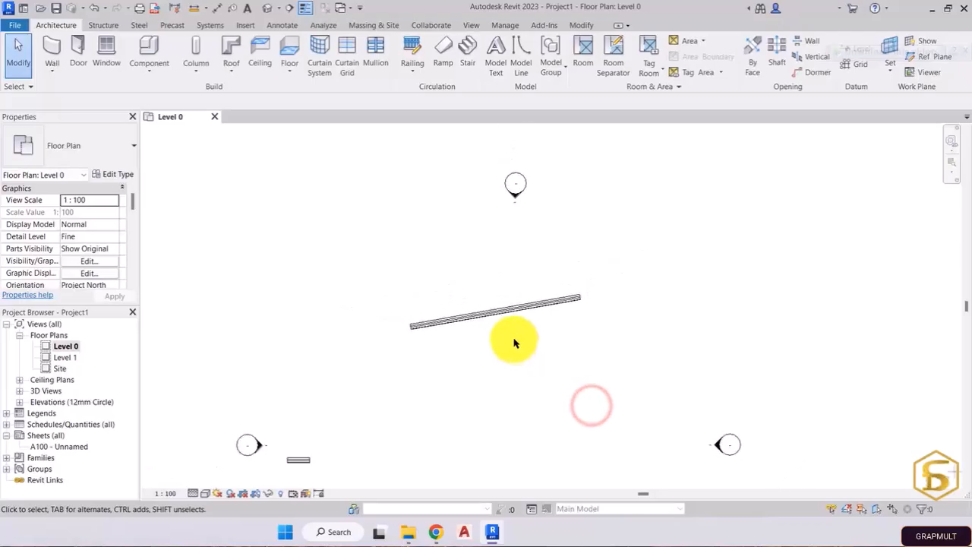
pyautogui.moveTo(509, 352); pyautogui.dragTo(514, 306, button='middle')
pyautogui.scroll(5, 501, 285)
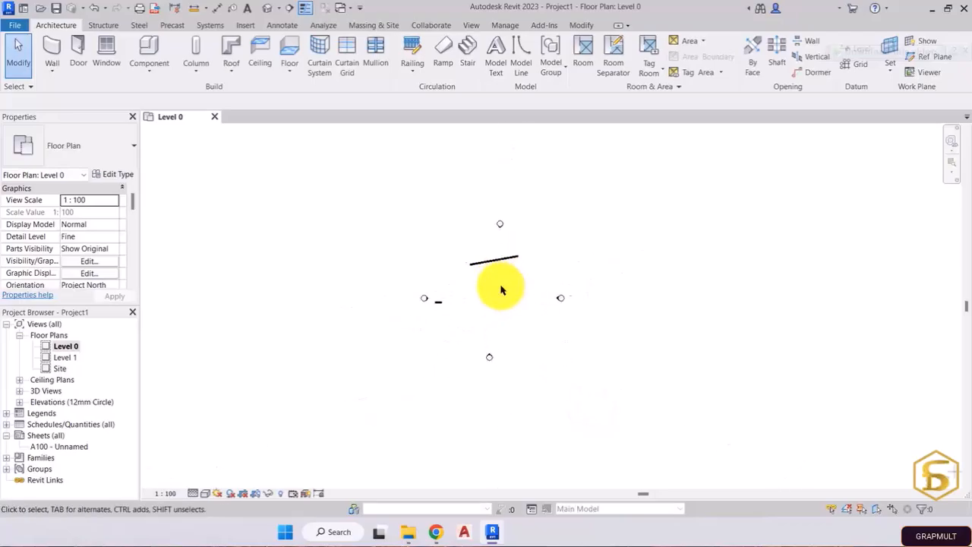
pyautogui.moveTo(445, 267); pyautogui.dragTo(507, 282, button='middle')
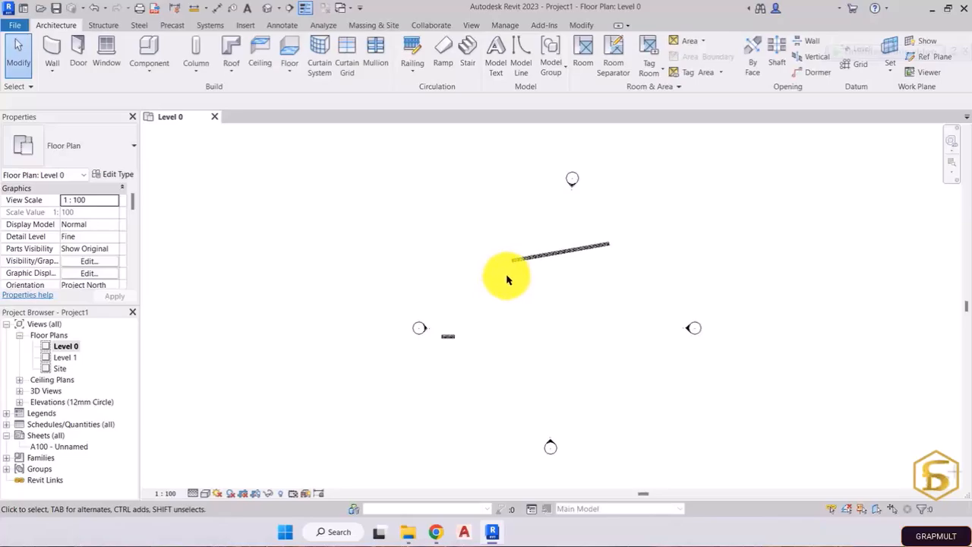
pyautogui.click(538, 256)
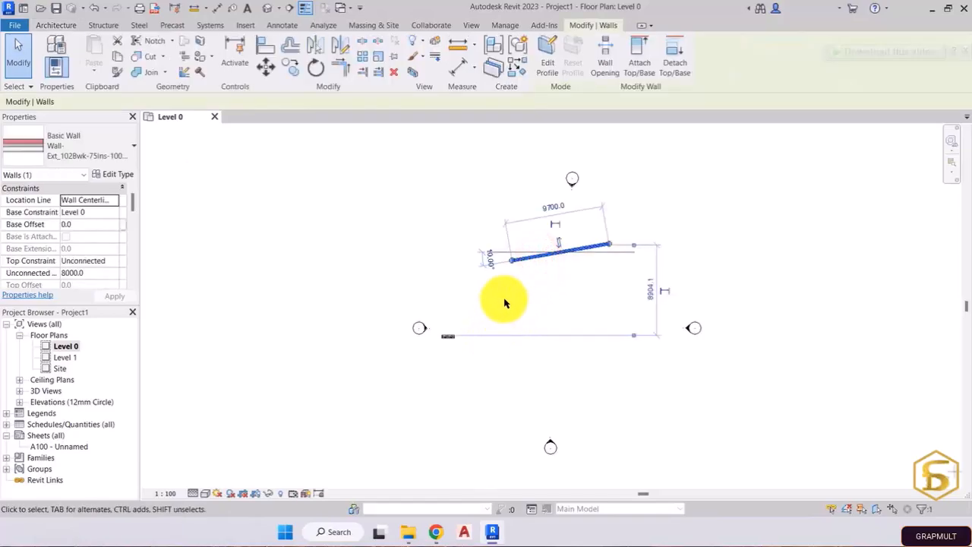
pyautogui.press('Delete')
pyautogui.press('Delete')
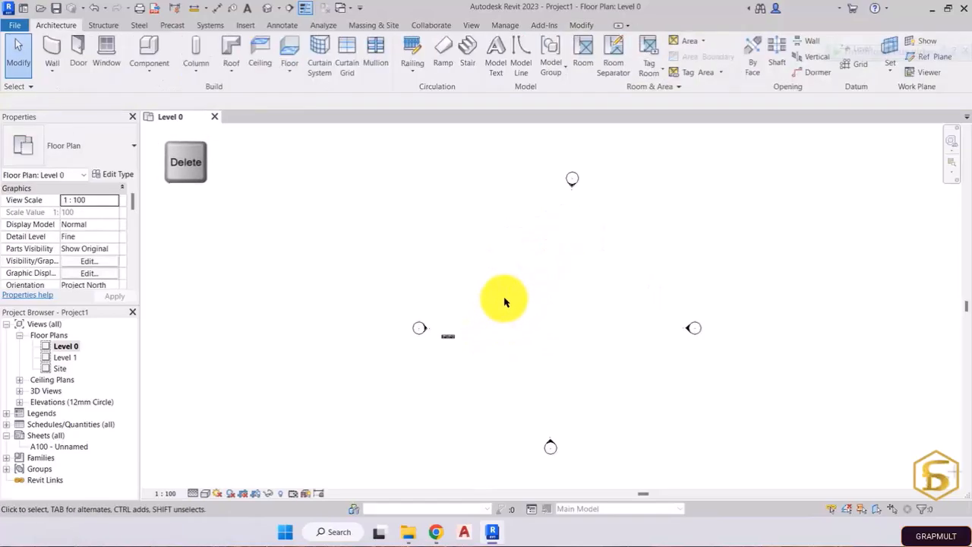
pyautogui.click(445, 341)
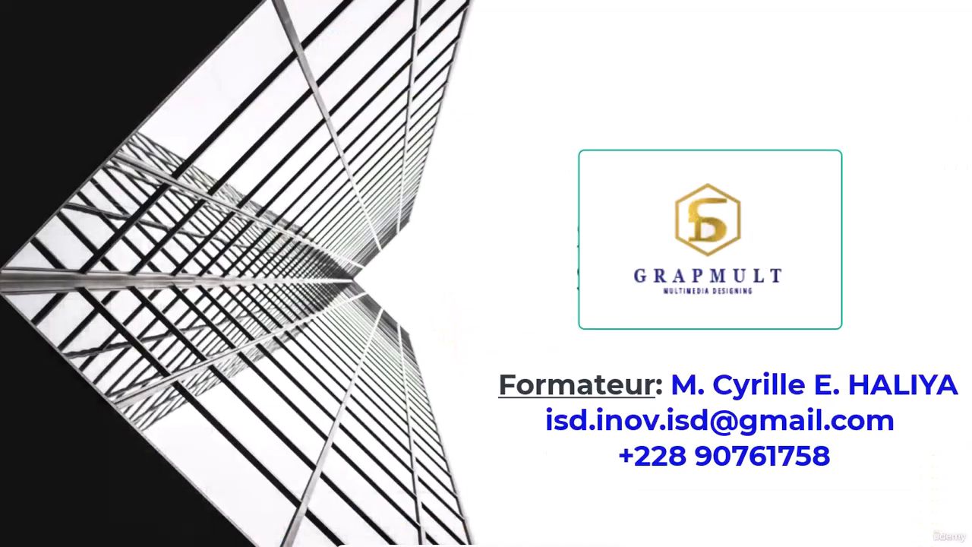